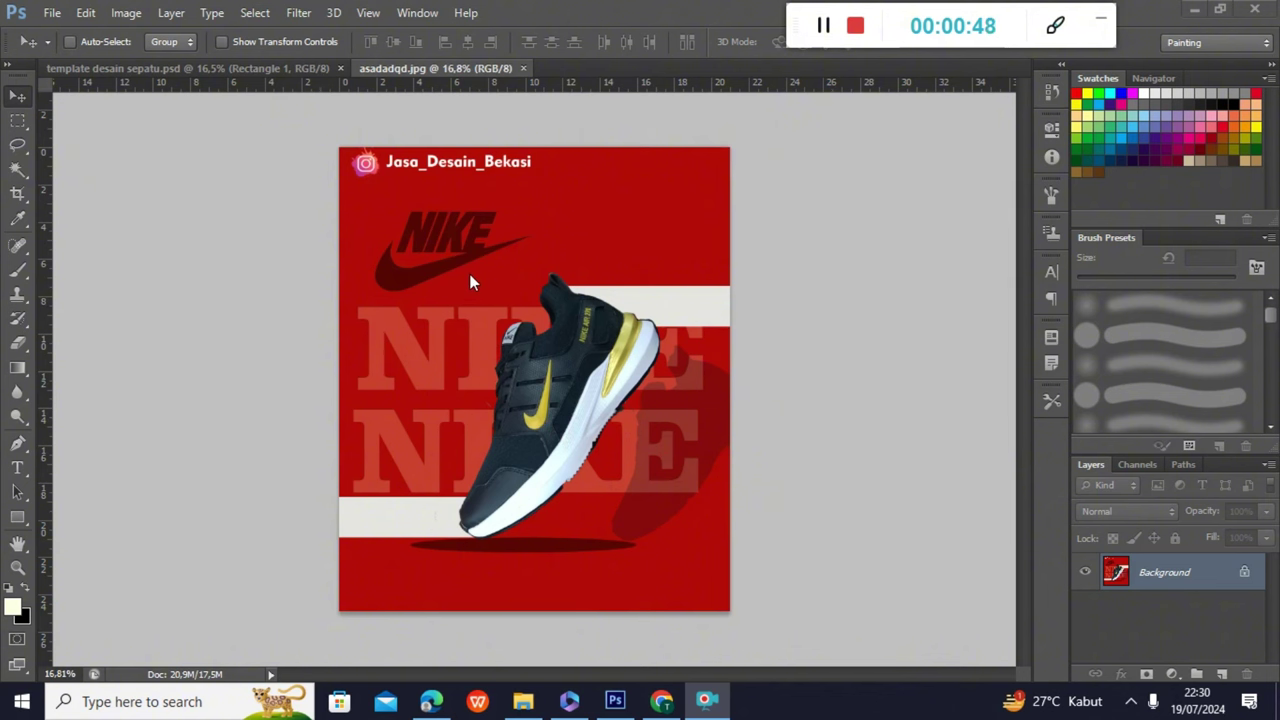
# Create a new document named "poster sepatu", 21 cm wide and 24,89 cm high.
pyautogui.click(63, 13)
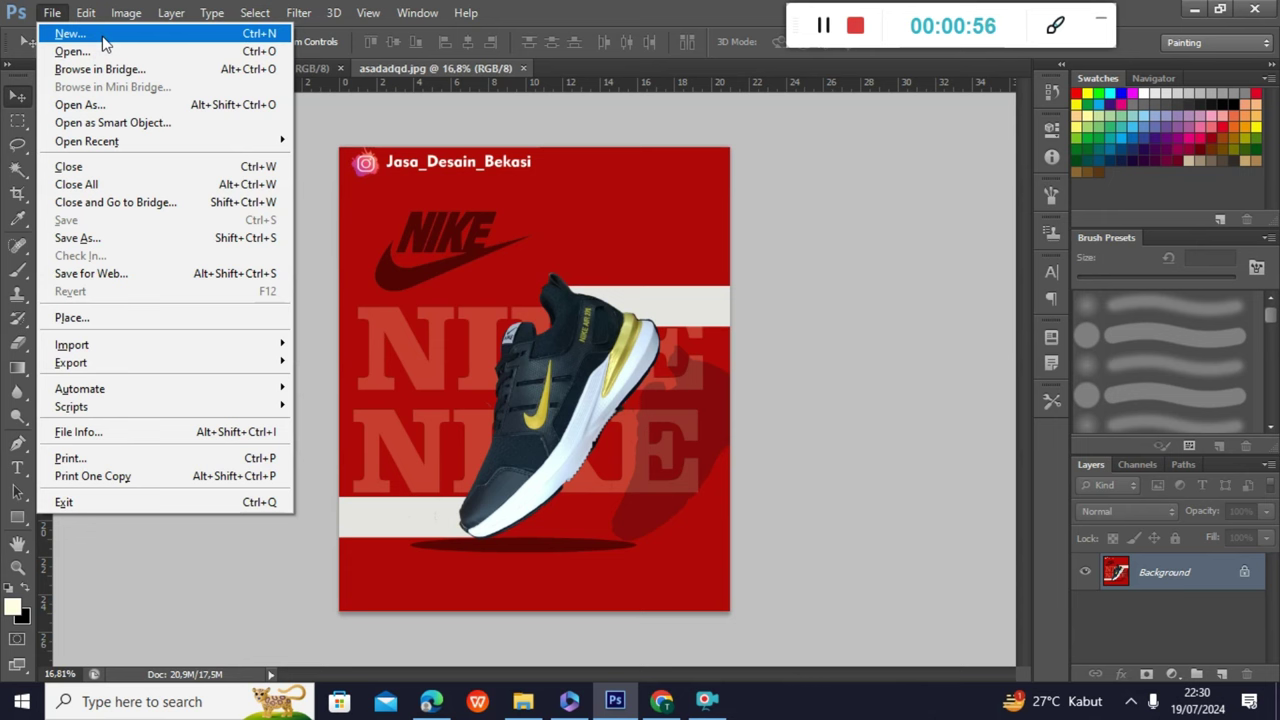
pyautogui.click(104, 37)
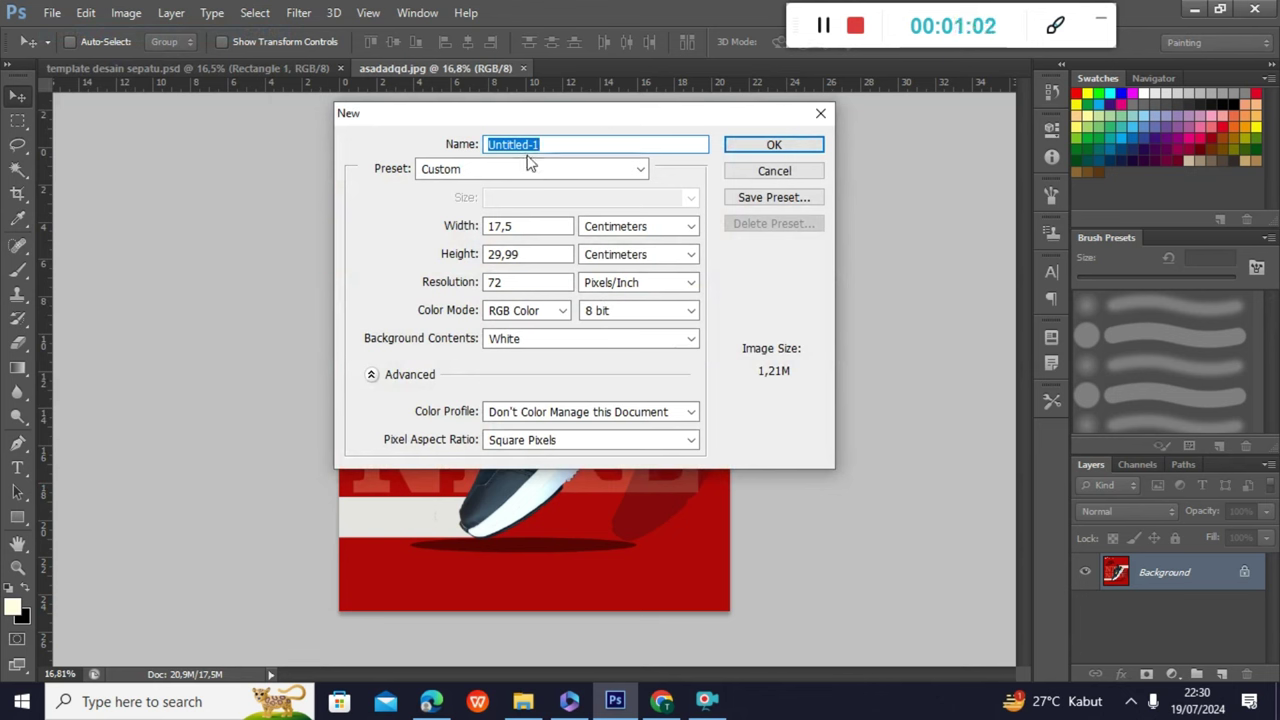
pyautogui.write('p')
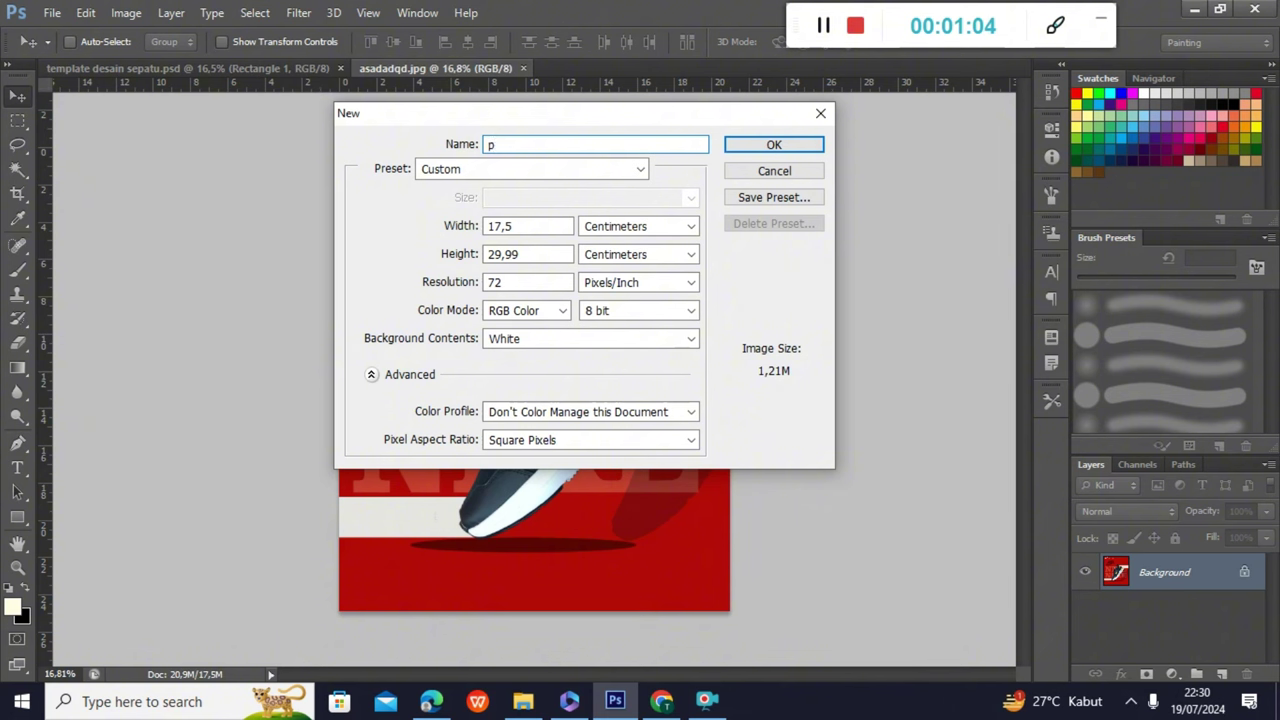
pyautogui.write('oster sepatu')
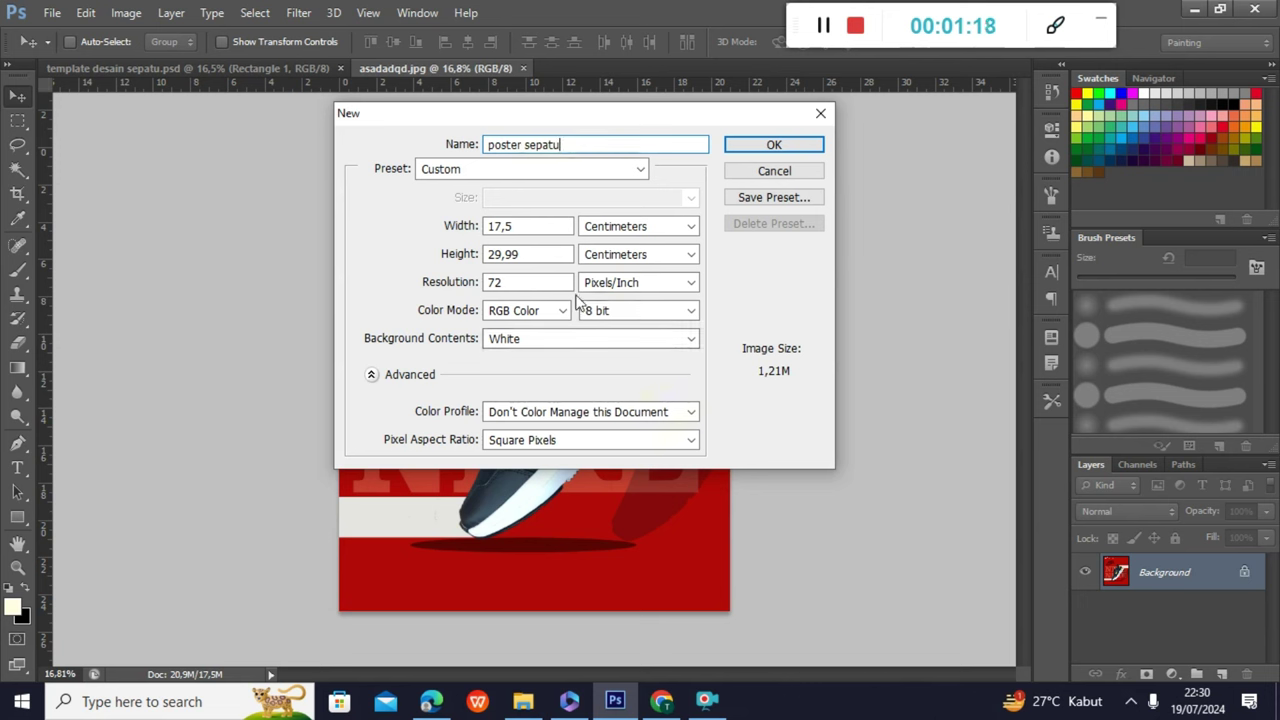
pyautogui.click(526, 226)
pyautogui.moveTo(526, 226); pyautogui.dragTo(490, 227)
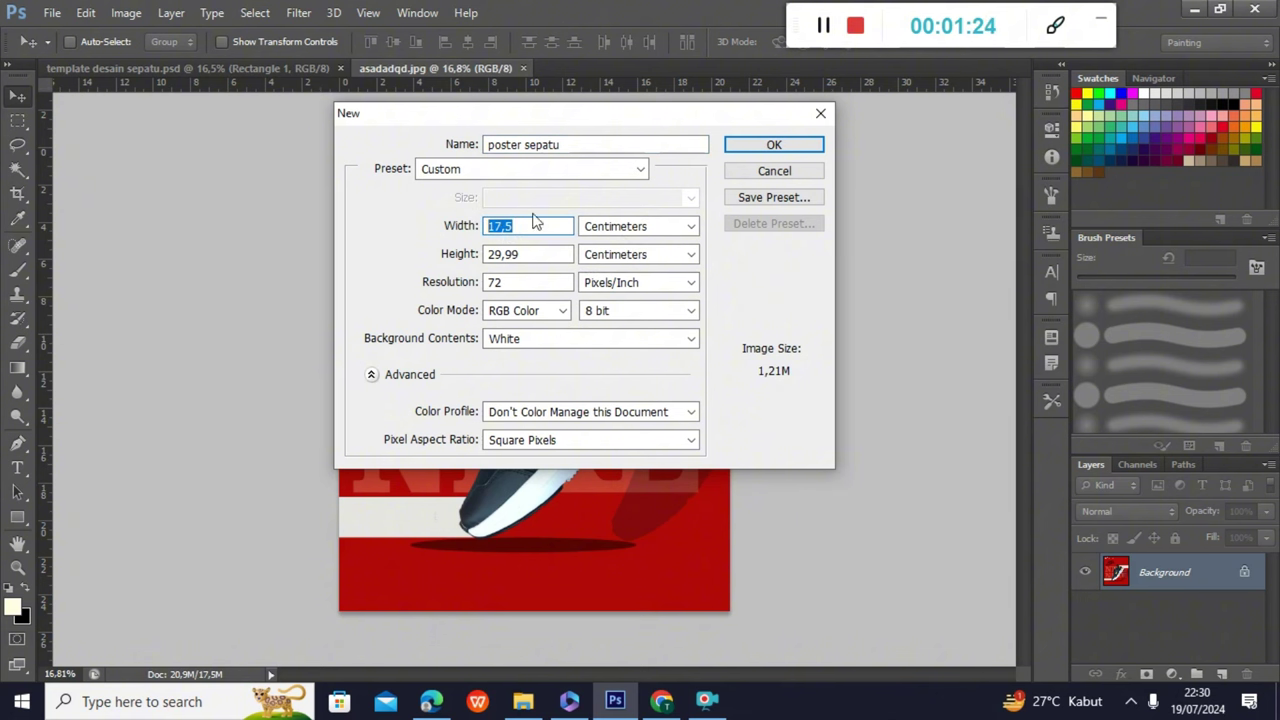
pyautogui.write('21')
pyautogui.moveTo(527, 255); pyautogui.dragTo(483, 254)
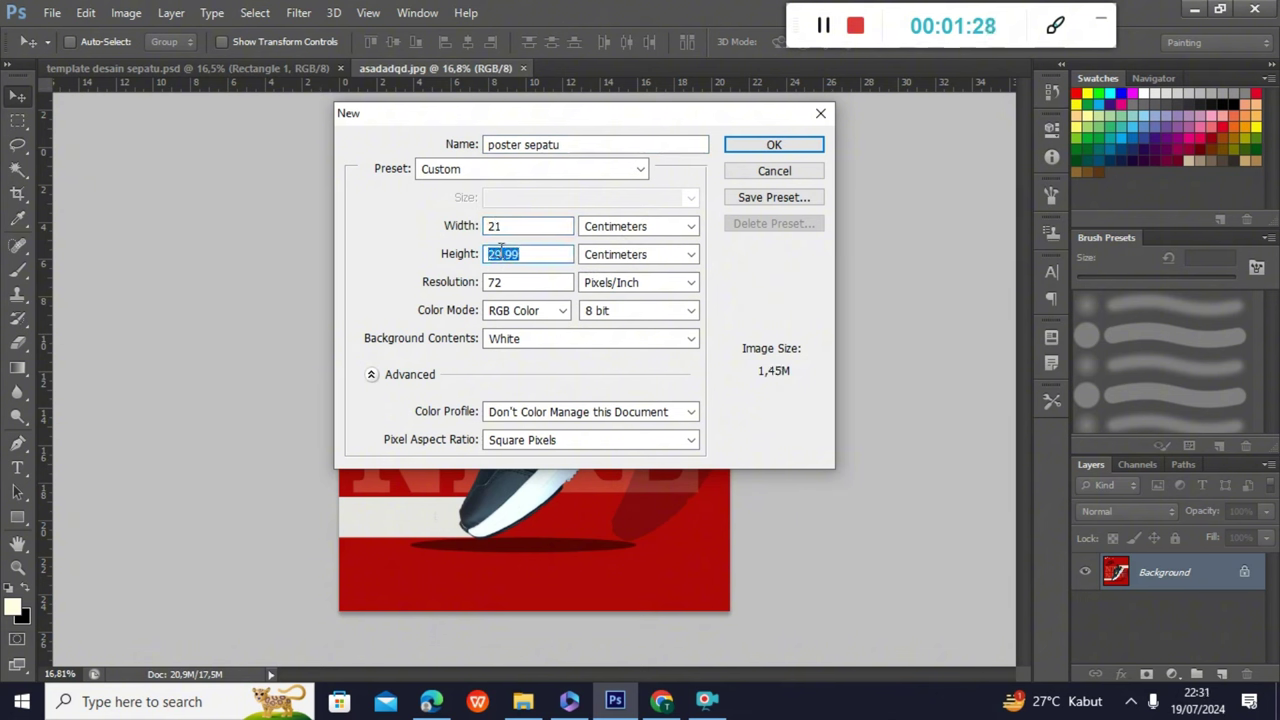
pyautogui.write('2')
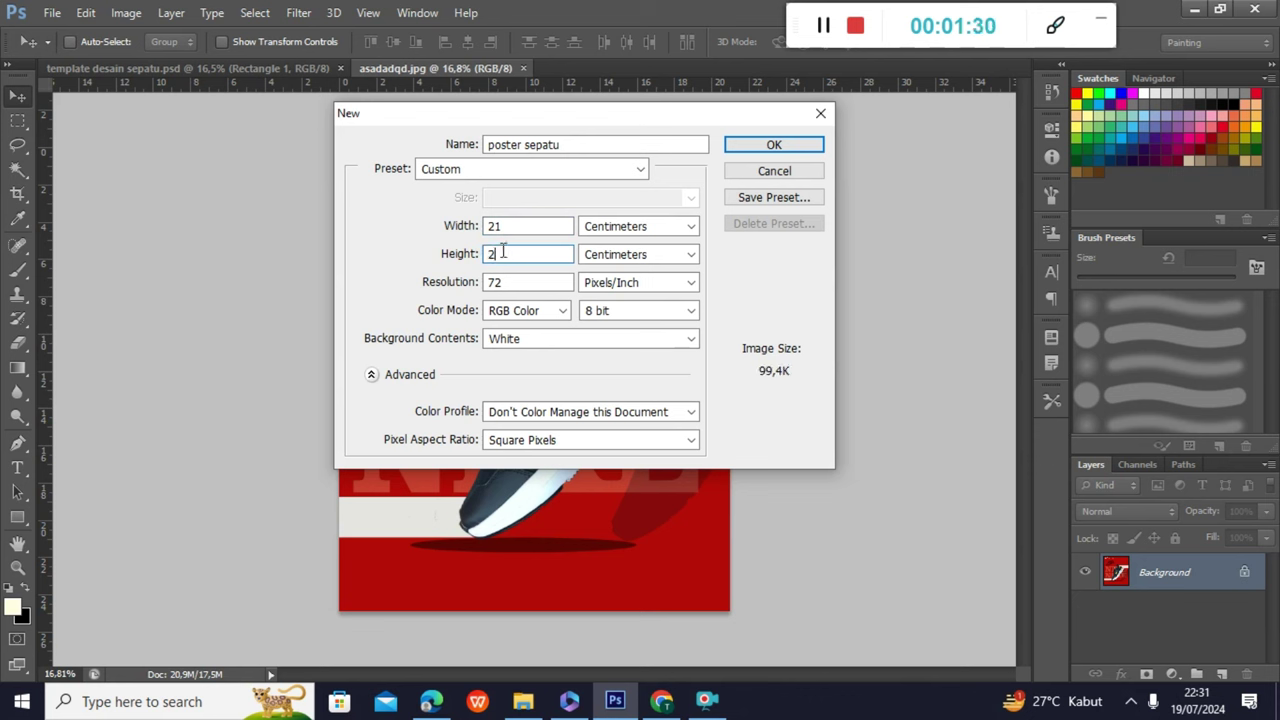
pyautogui.write('4,89')
pyautogui.click(779, 147)
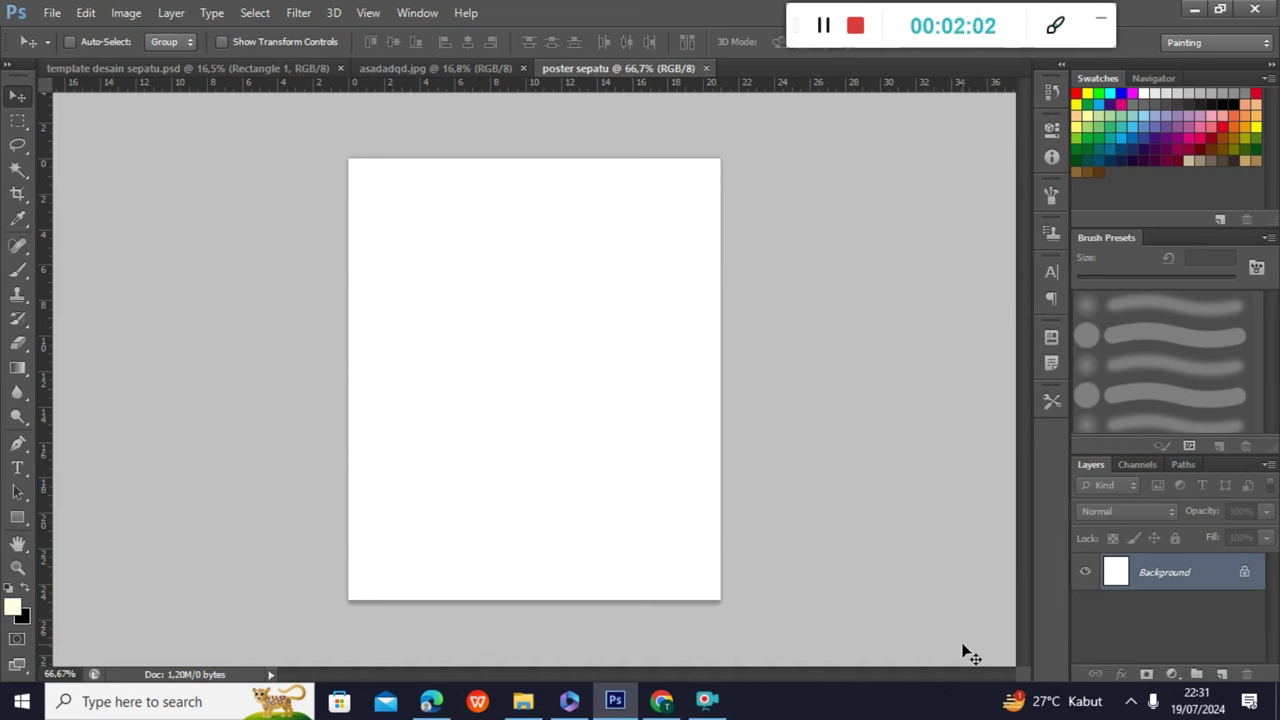
# Add a solid color fill layer in dark red 990000 over the white background.
pyautogui.click(1172, 675)
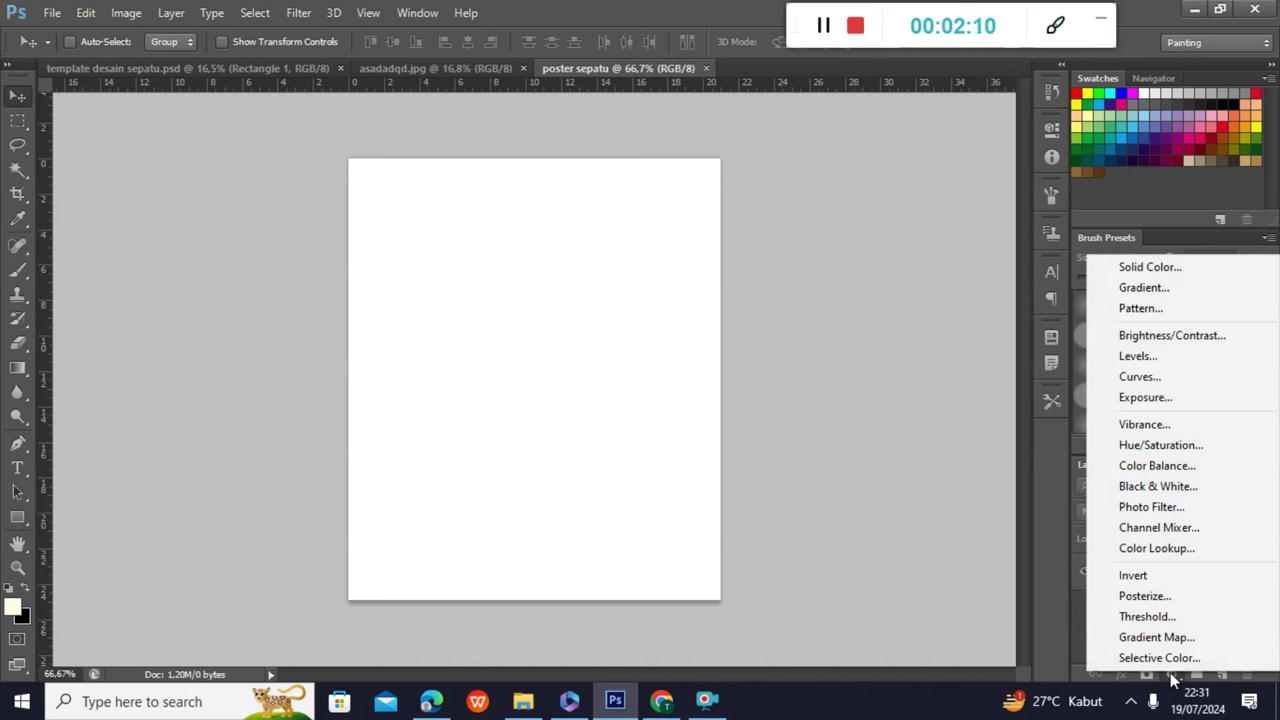
pyautogui.click(1147, 272)
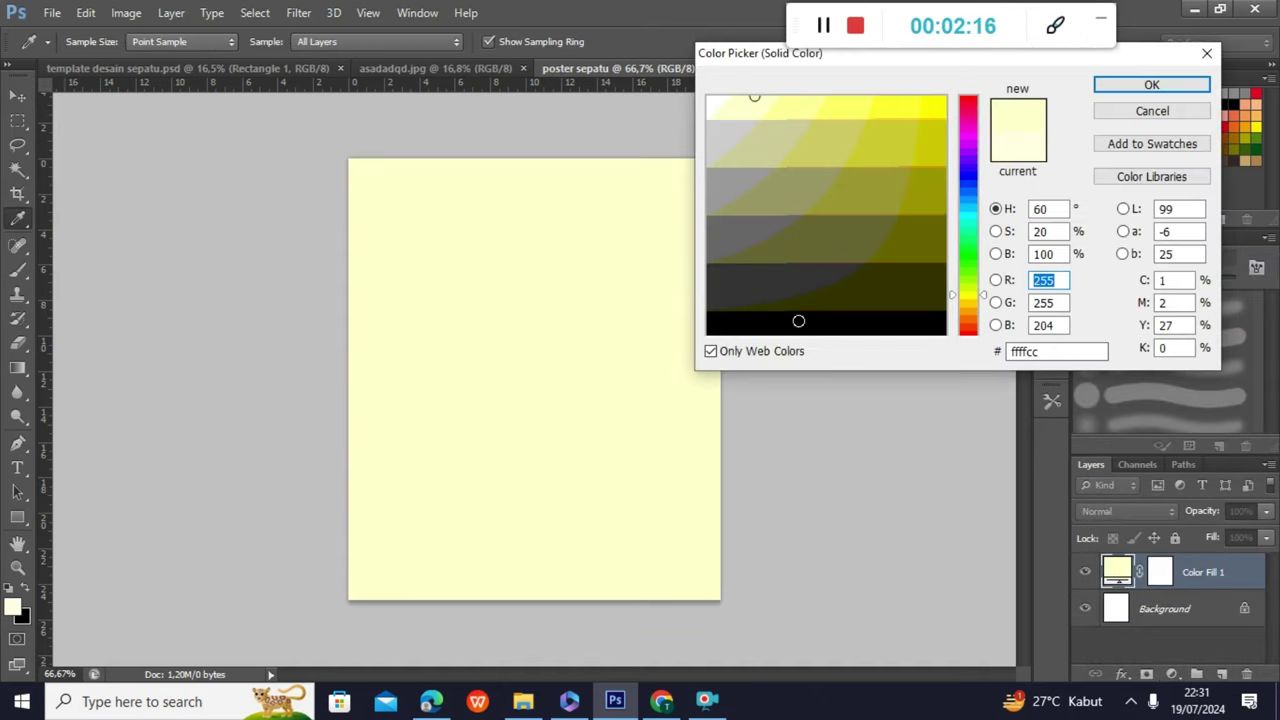
pyautogui.click(971, 132)
pyautogui.click(968, 98)
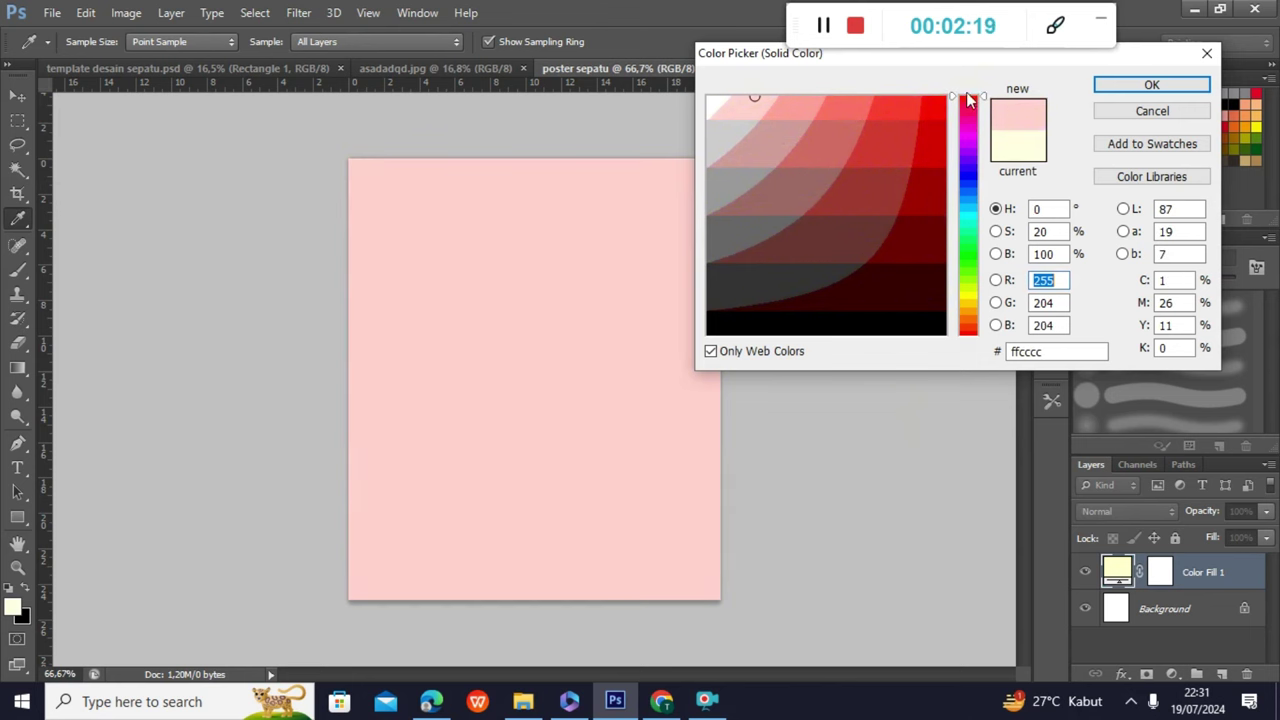
pyautogui.click(929, 192)
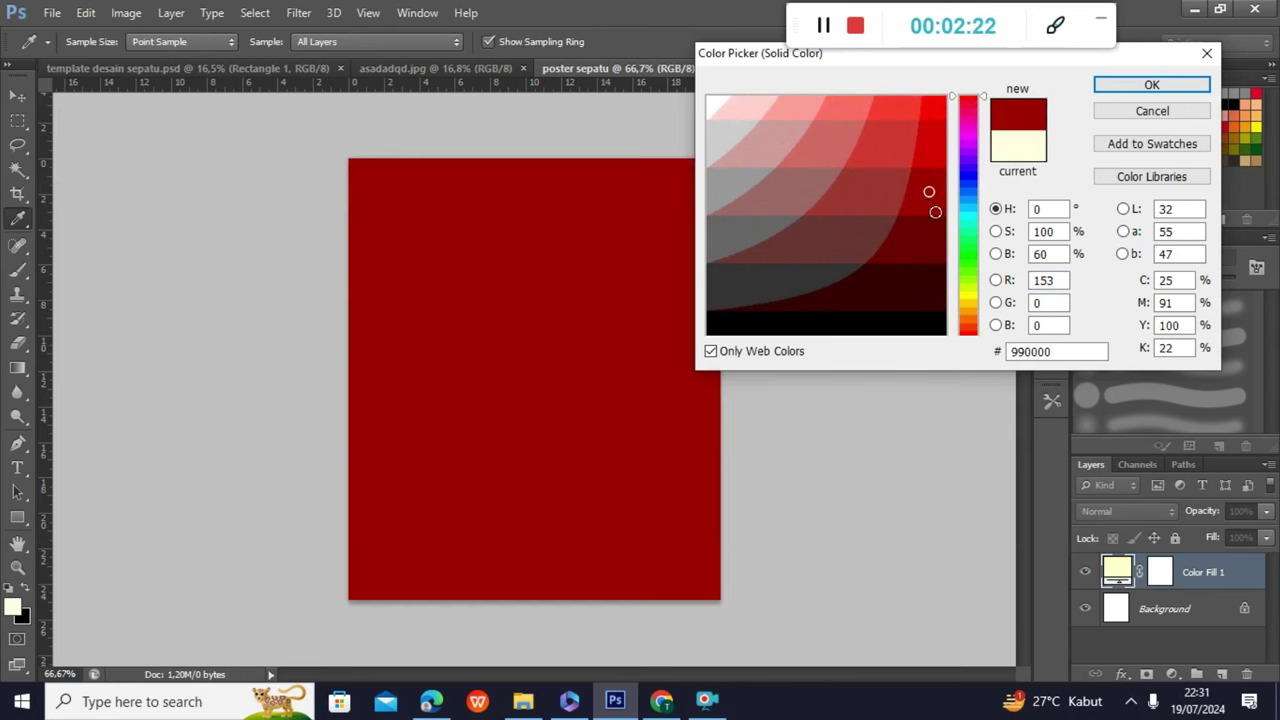
pyautogui.click(1120, 88)
pyautogui.press('v')
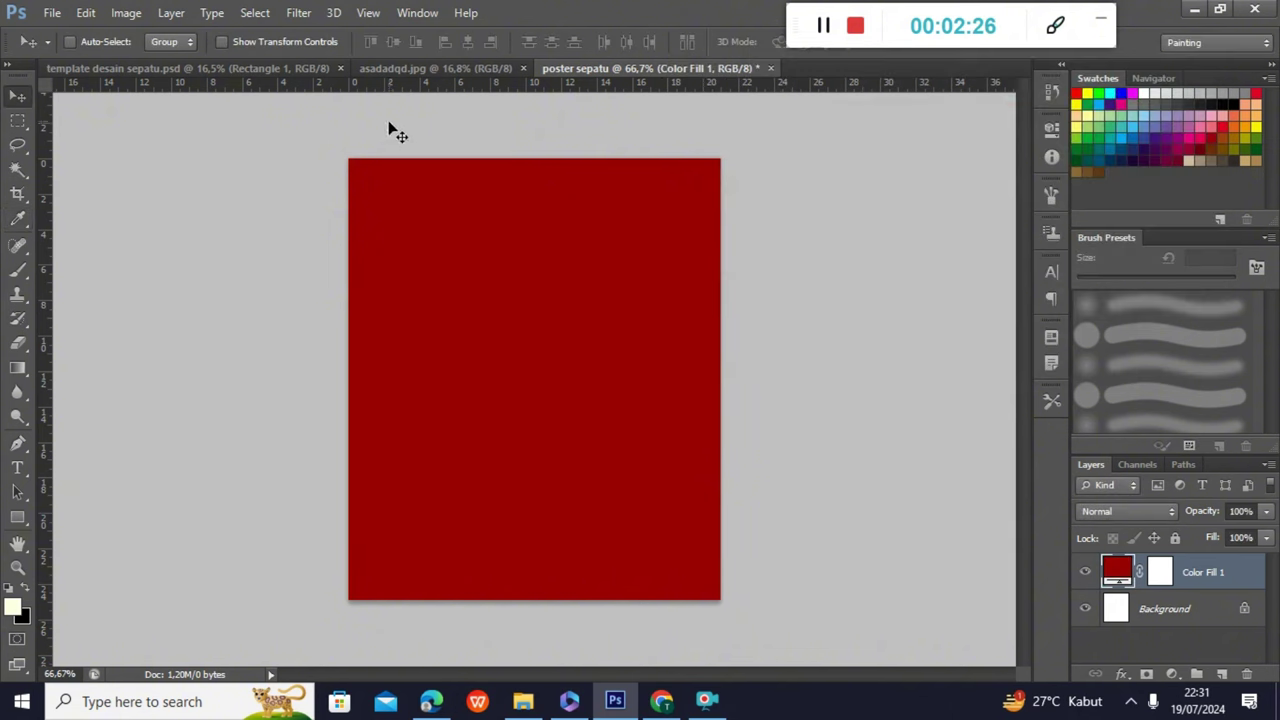
# Check the reference asadadqd.jpg, and add the text "NIKE" to the upper half of the poster sepatu document.
pyautogui.click(429, 67)
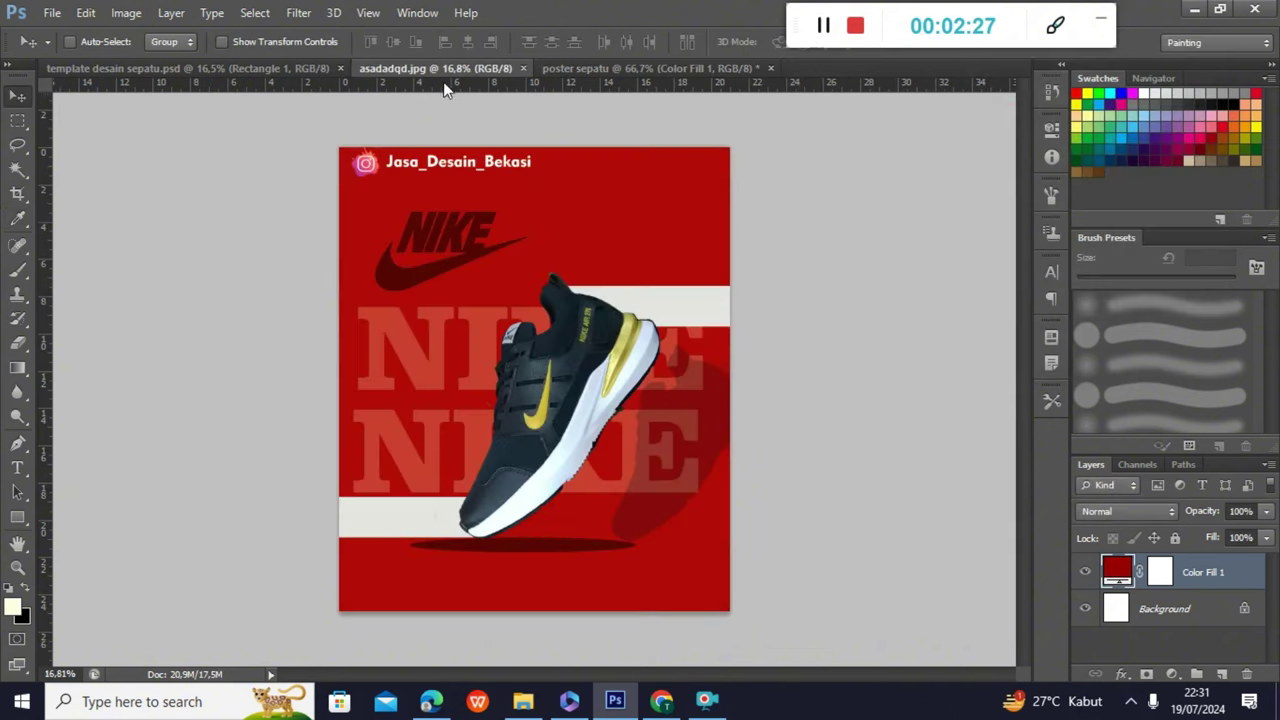
pyautogui.click(607, 68)
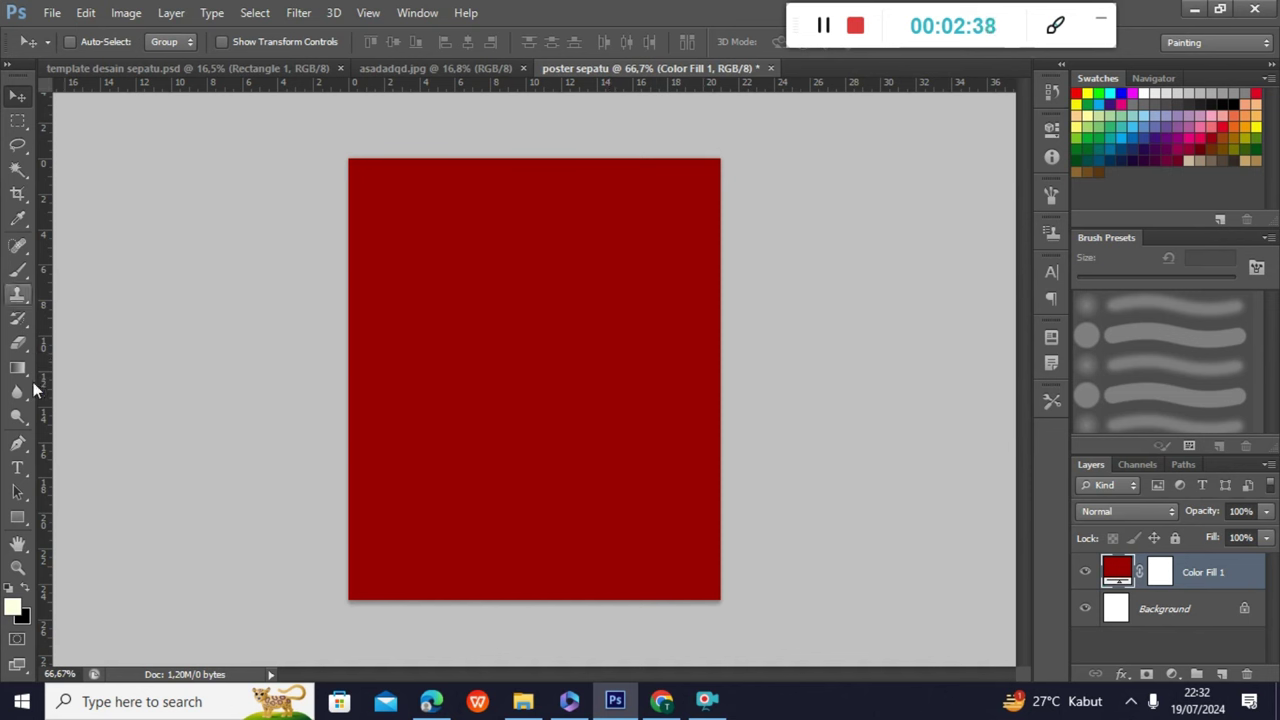
pyautogui.click(17, 467)
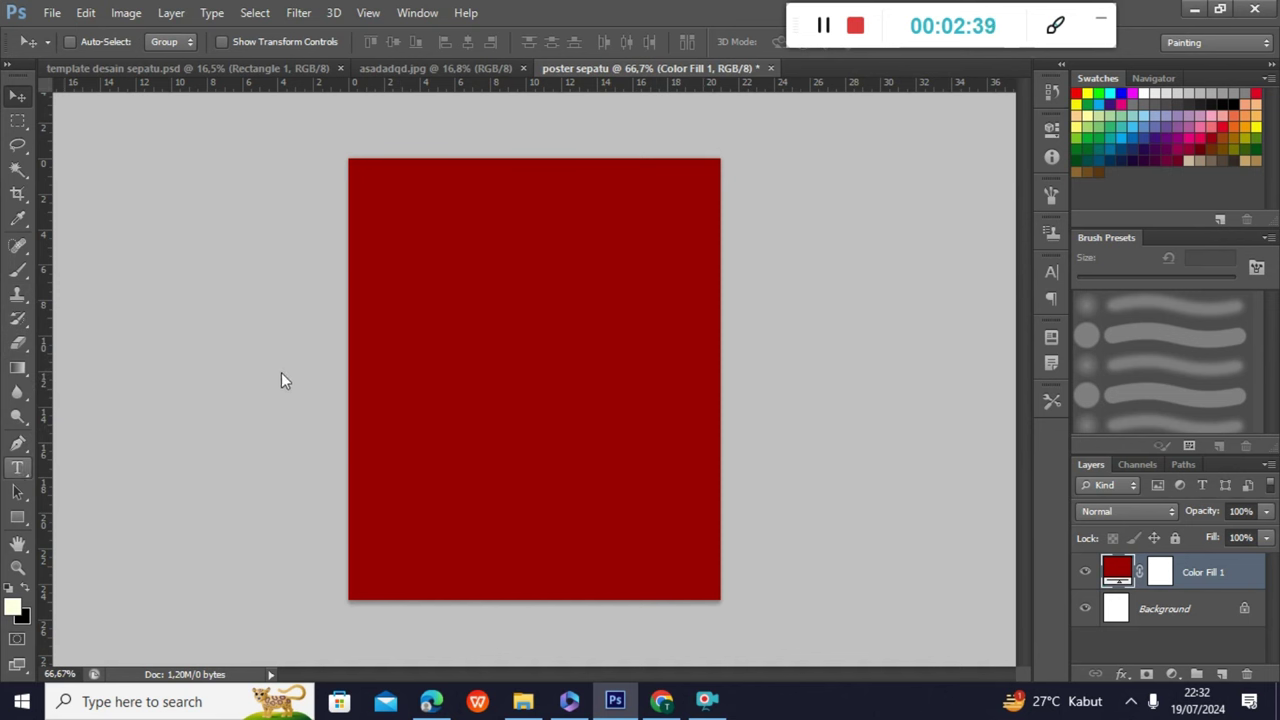
pyautogui.click(455, 334)
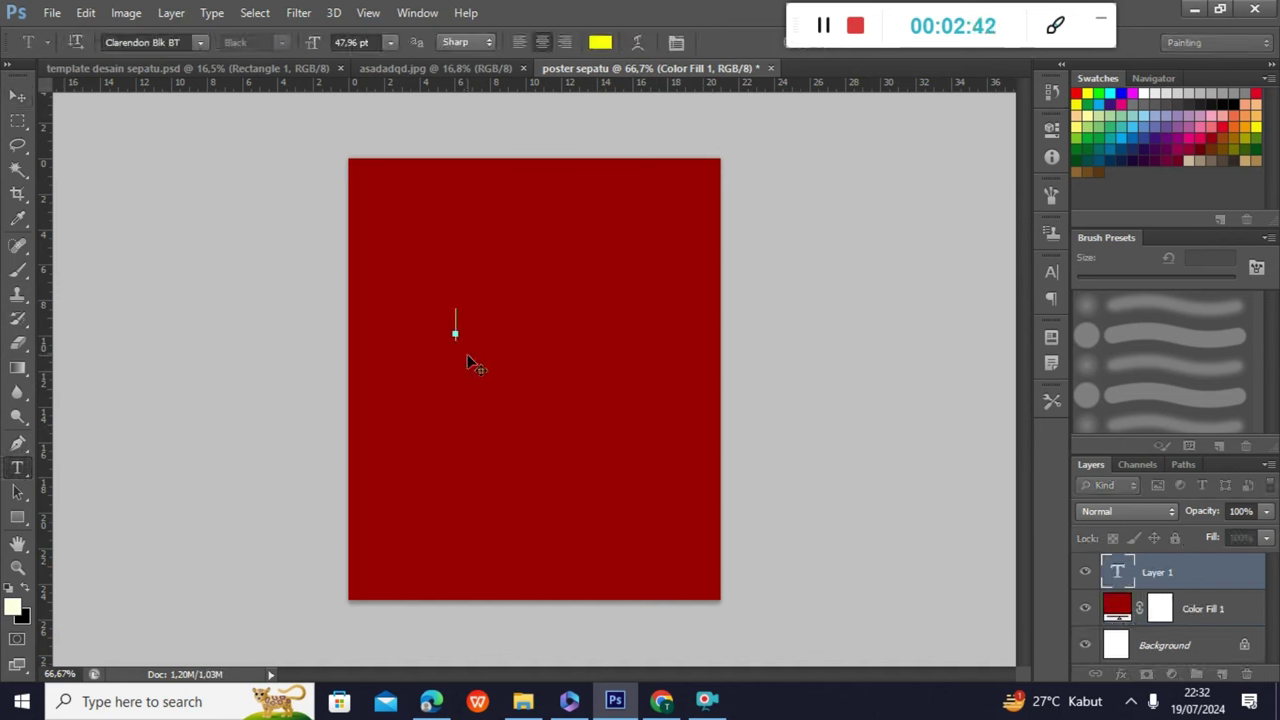
pyautogui.press('BackSpace')
pyautogui.write('NIK')
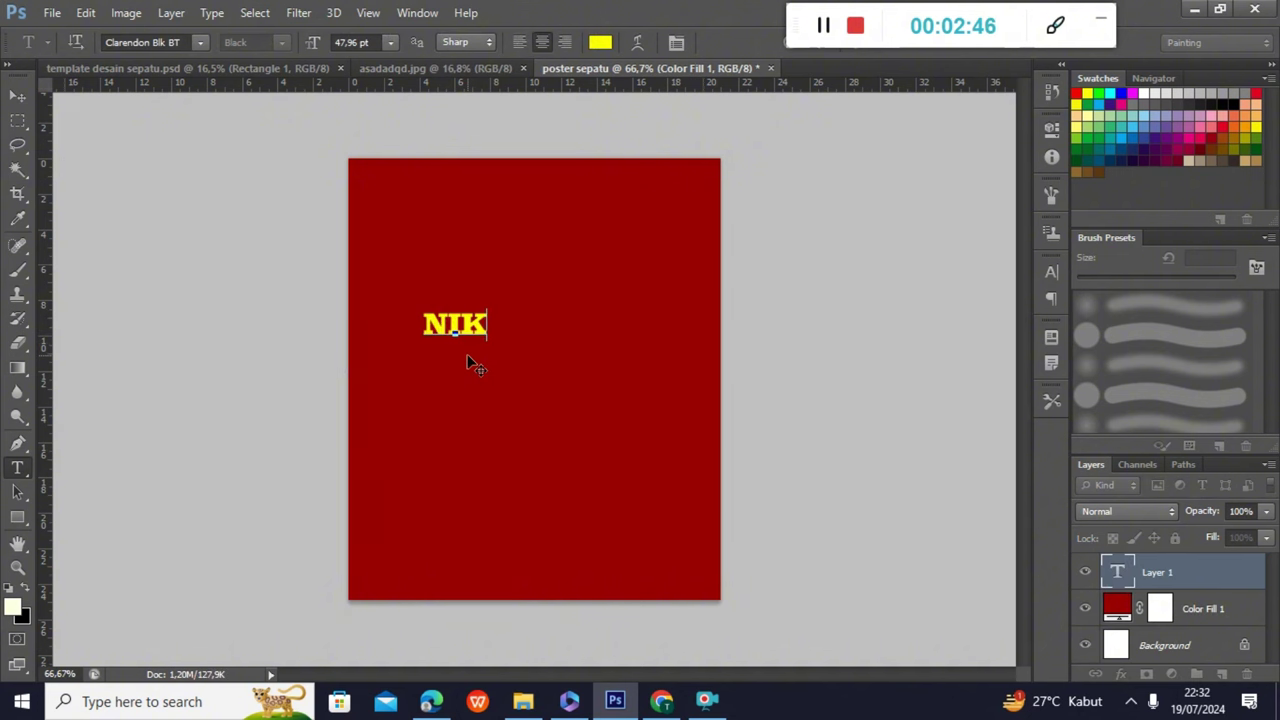
pyautogui.write('E')
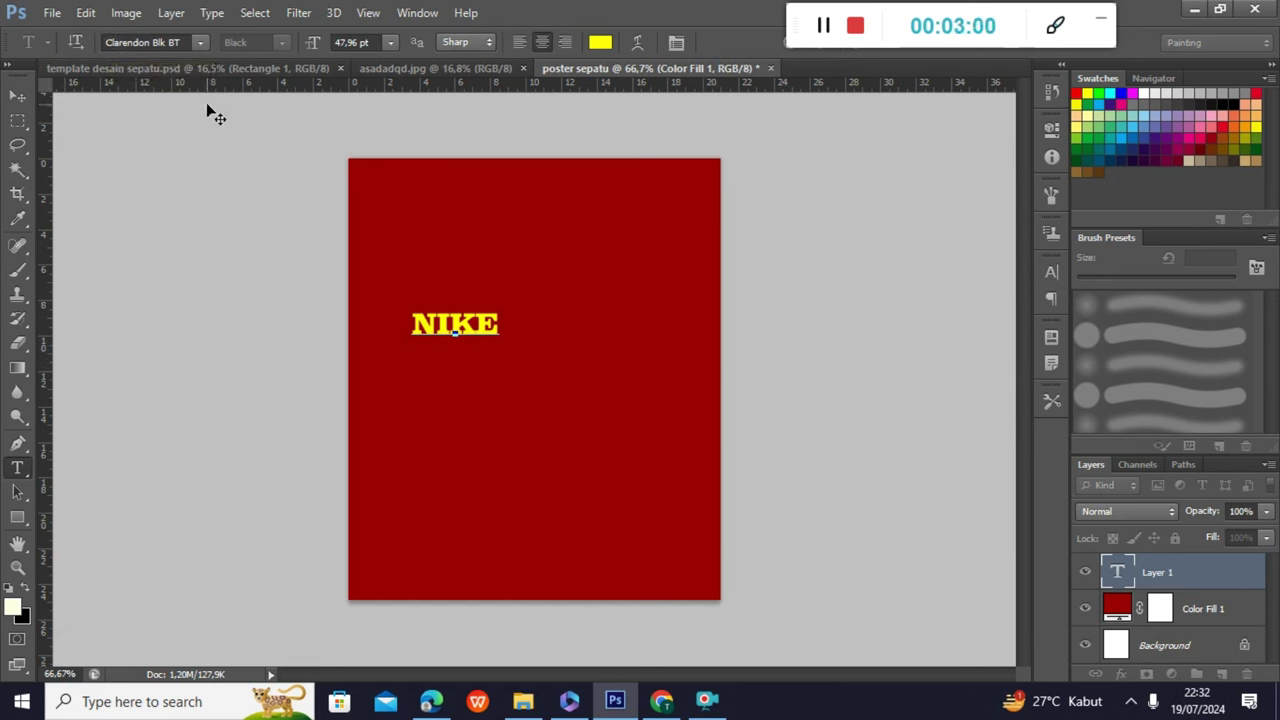
pyautogui.click(17, 95)
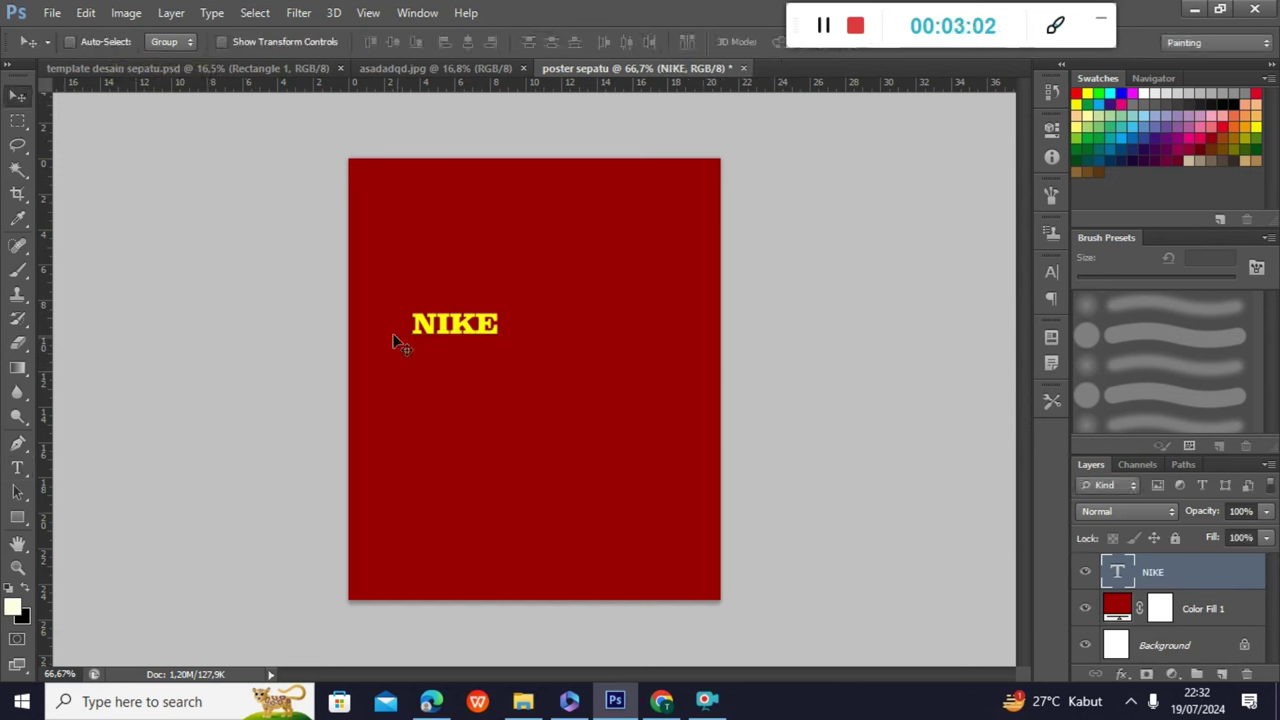
# Scale the NIKE text to about 324% and move it down following the reference poster's layout.
pyautogui.moveTo(500, 332); pyautogui.dragTo(654, 366)
pyautogui.hotkey('ctrl', 't')
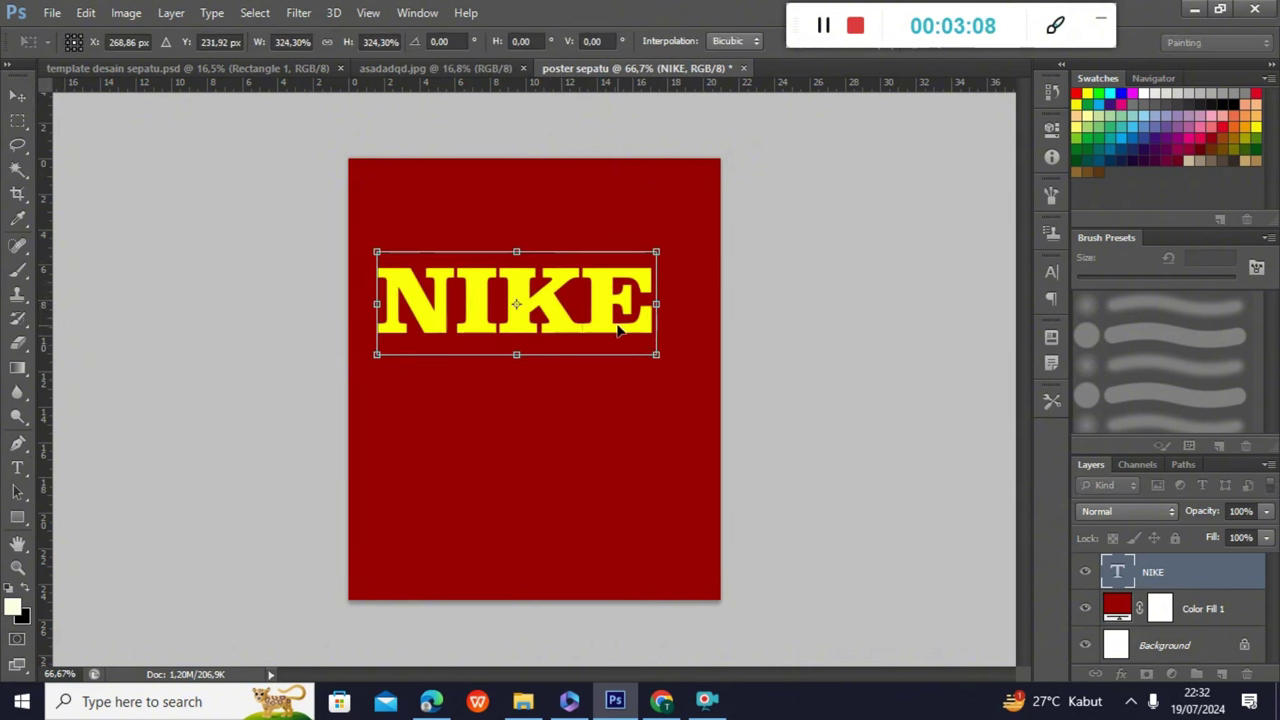
pyautogui.press('Return')
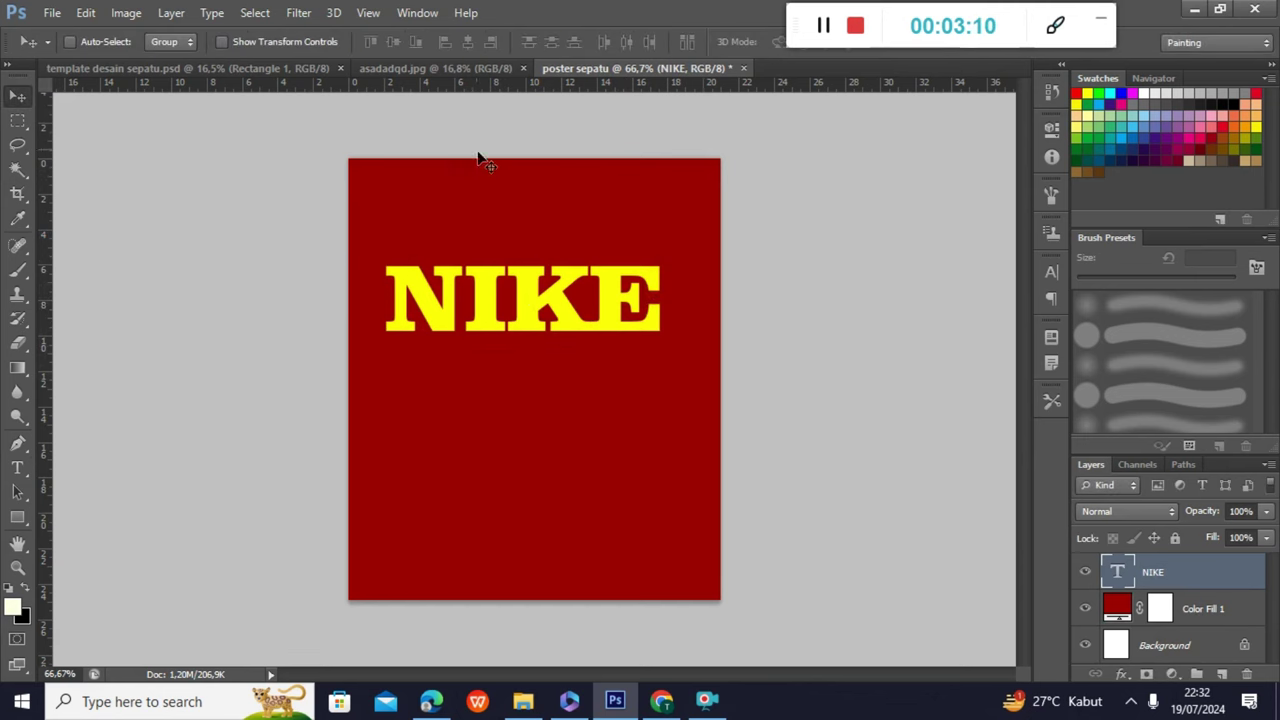
pyautogui.click(440, 68)
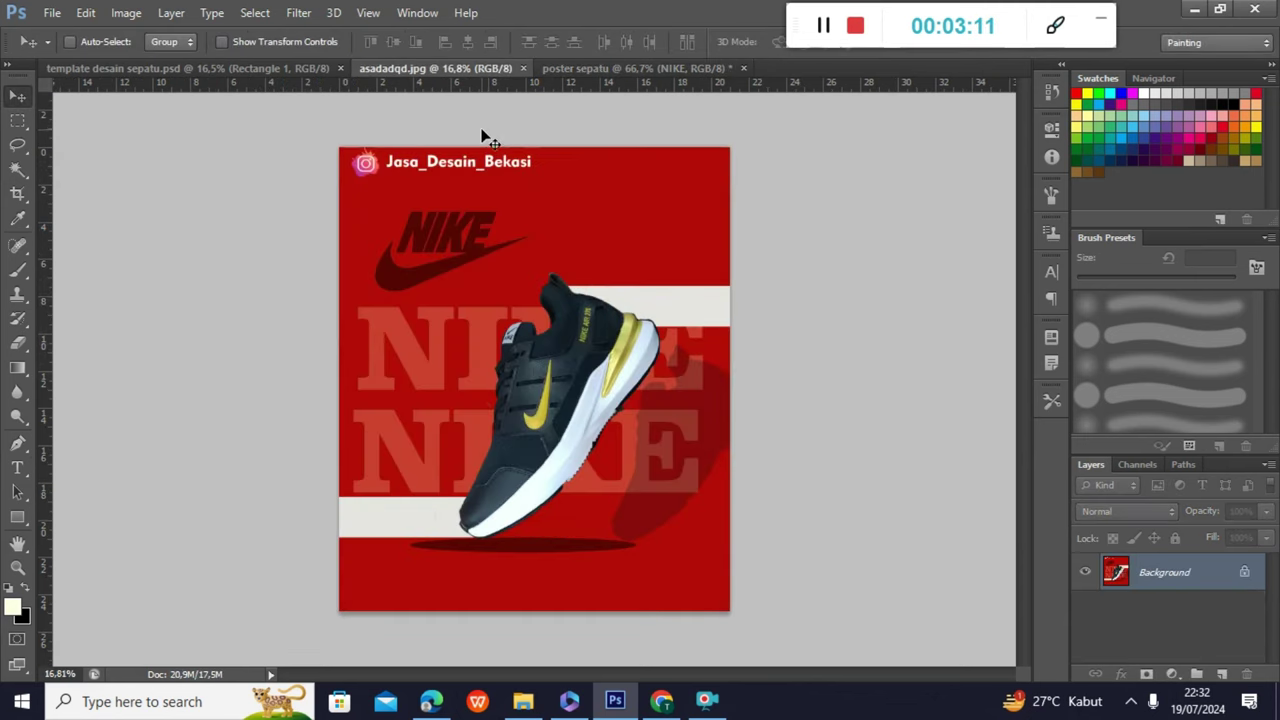
pyautogui.click(656, 72)
pyautogui.moveTo(605, 320); pyautogui.dragTo(617, 362)
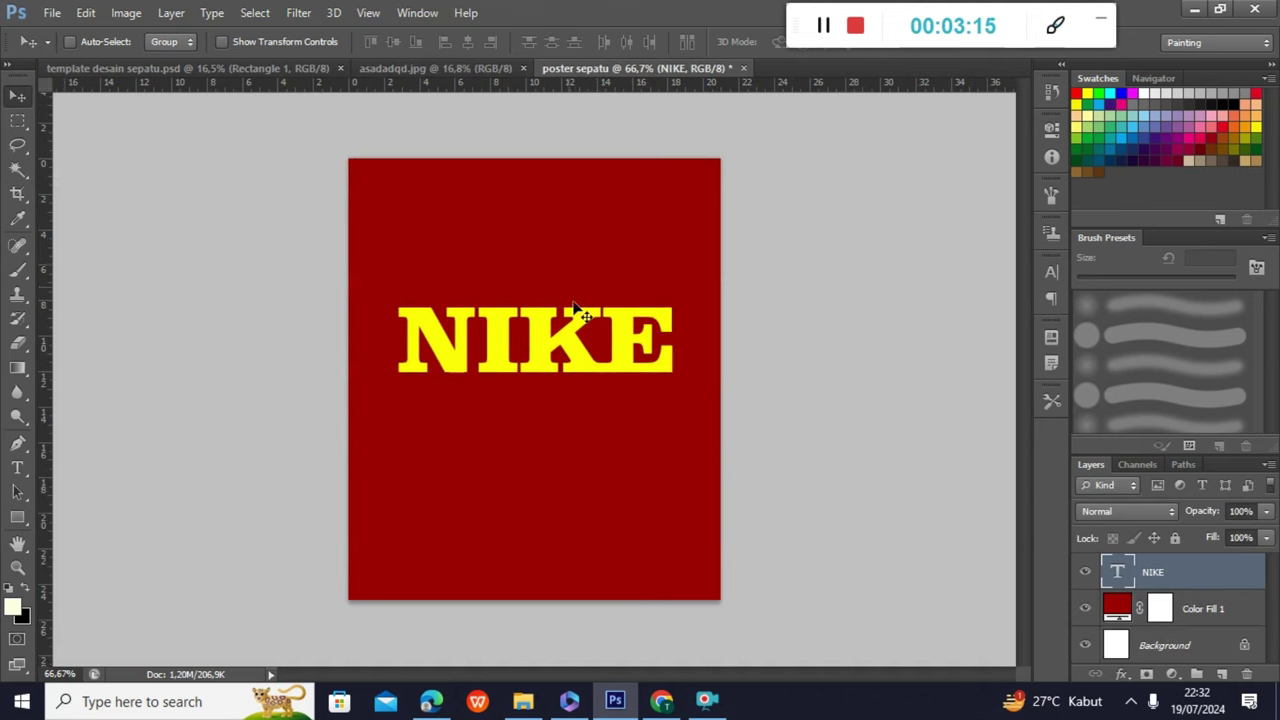
# Compare with the reference poster, nudge the NIKE text down slightly and enlarge it to nearly the poster's width.
pyautogui.click(412, 72)
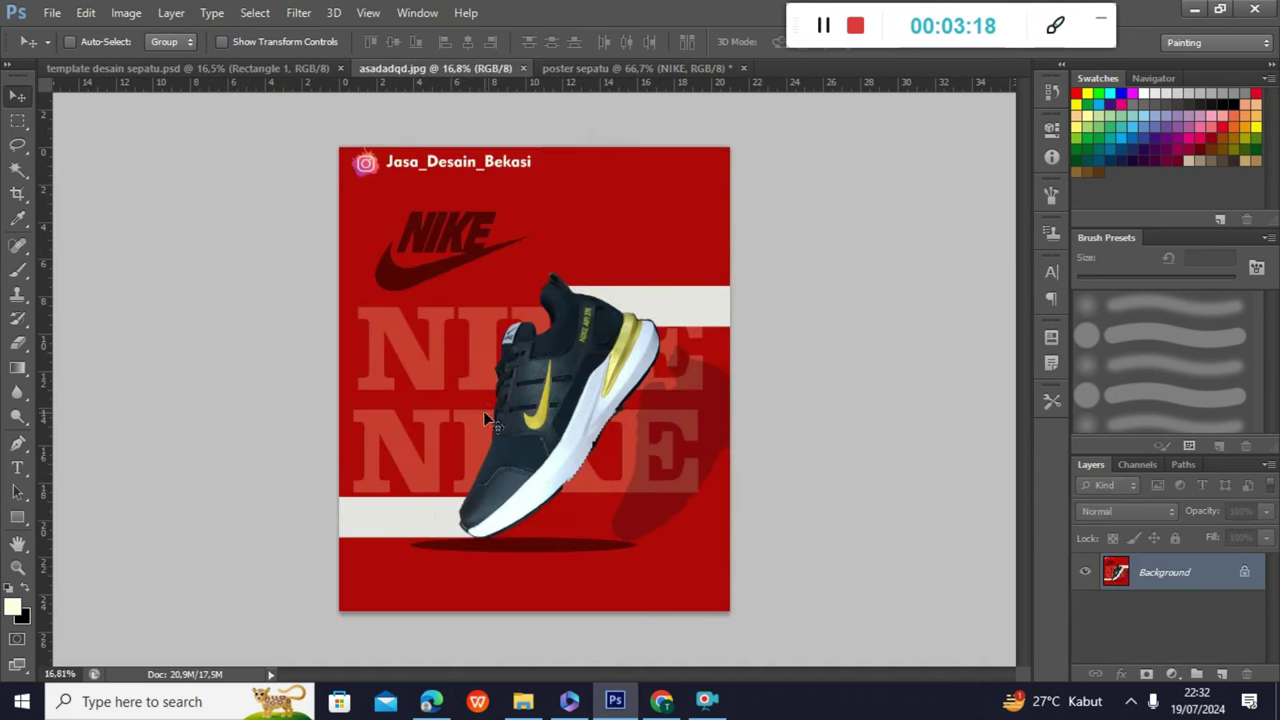
pyautogui.click(663, 68)
pyautogui.moveTo(567, 355); pyautogui.dragTo(570, 363)
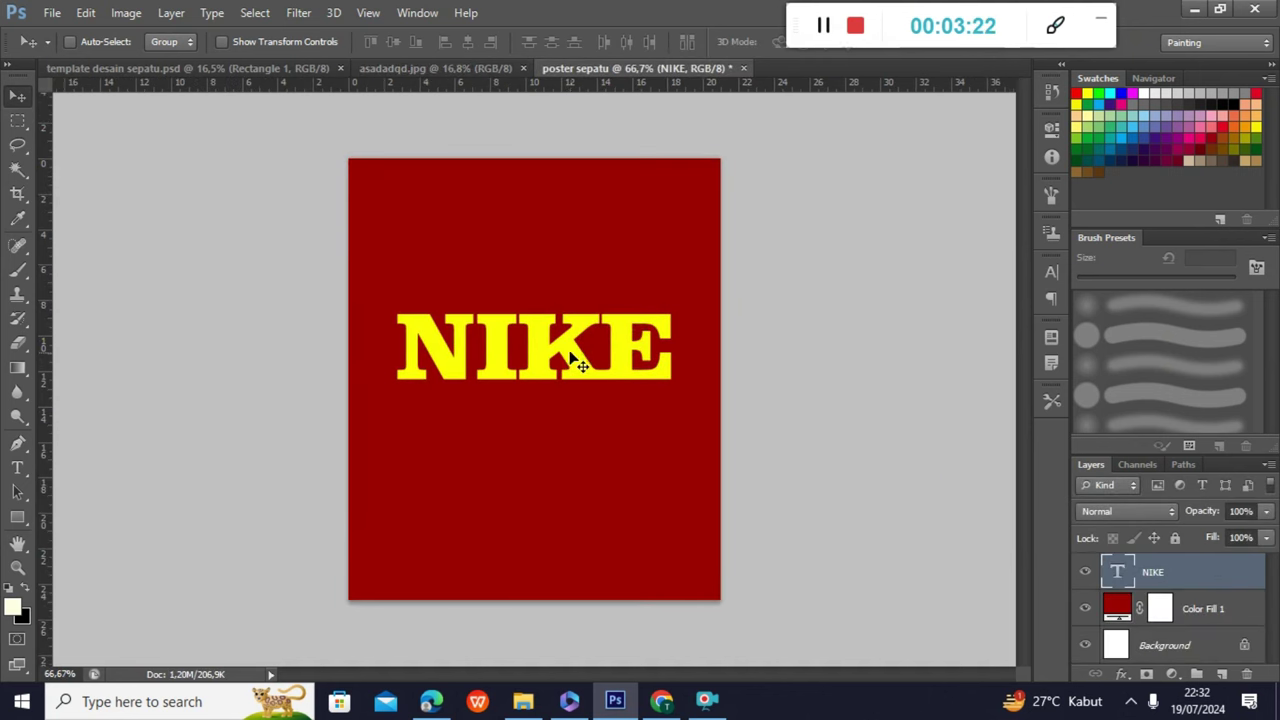
pyautogui.hotkey('ctrl', 't')
pyautogui.moveTo(676, 402); pyautogui.dragTo(694, 407)
pyautogui.press('Return')
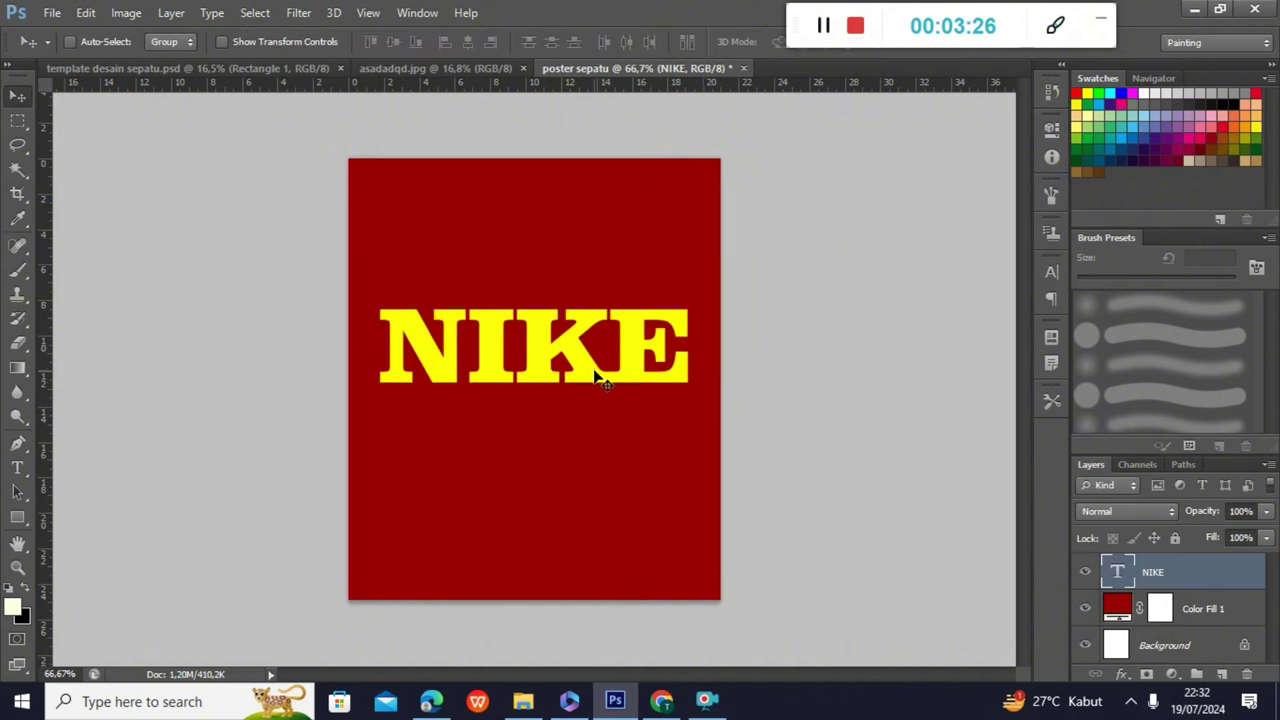
# Duplicate the NIKE text straight below the original with a small gap, and compare the layout with the reference poster.
pyautogui.moveTo(594, 381); pyautogui.dragTo(596, 463)
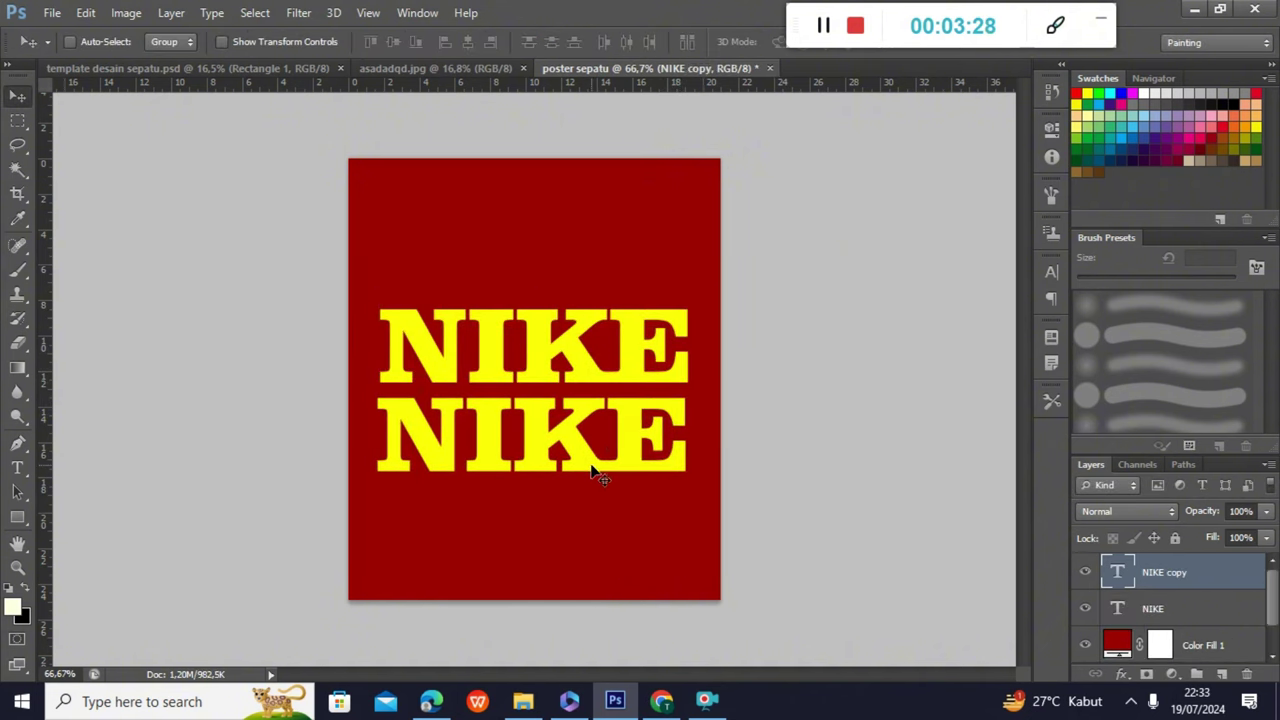
pyautogui.hotkey('ctrl', 'z')
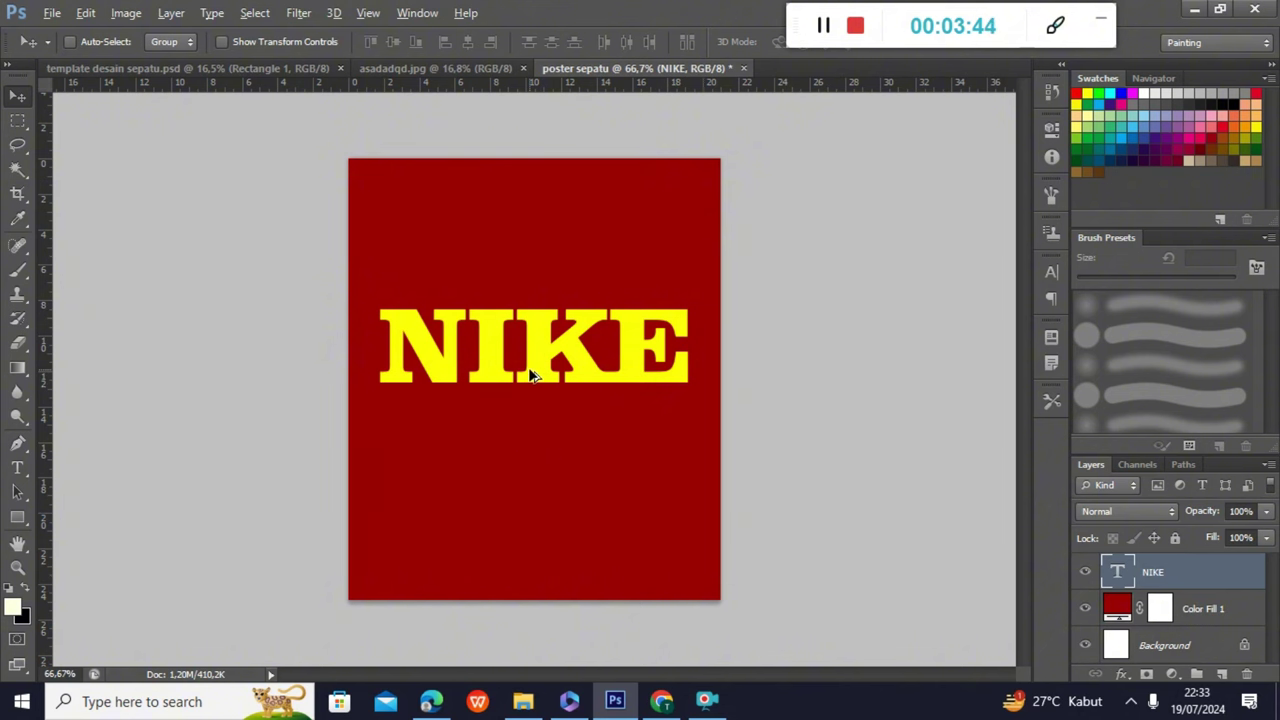
pyautogui.moveTo(537, 385); pyautogui.dragTo(535, 478)
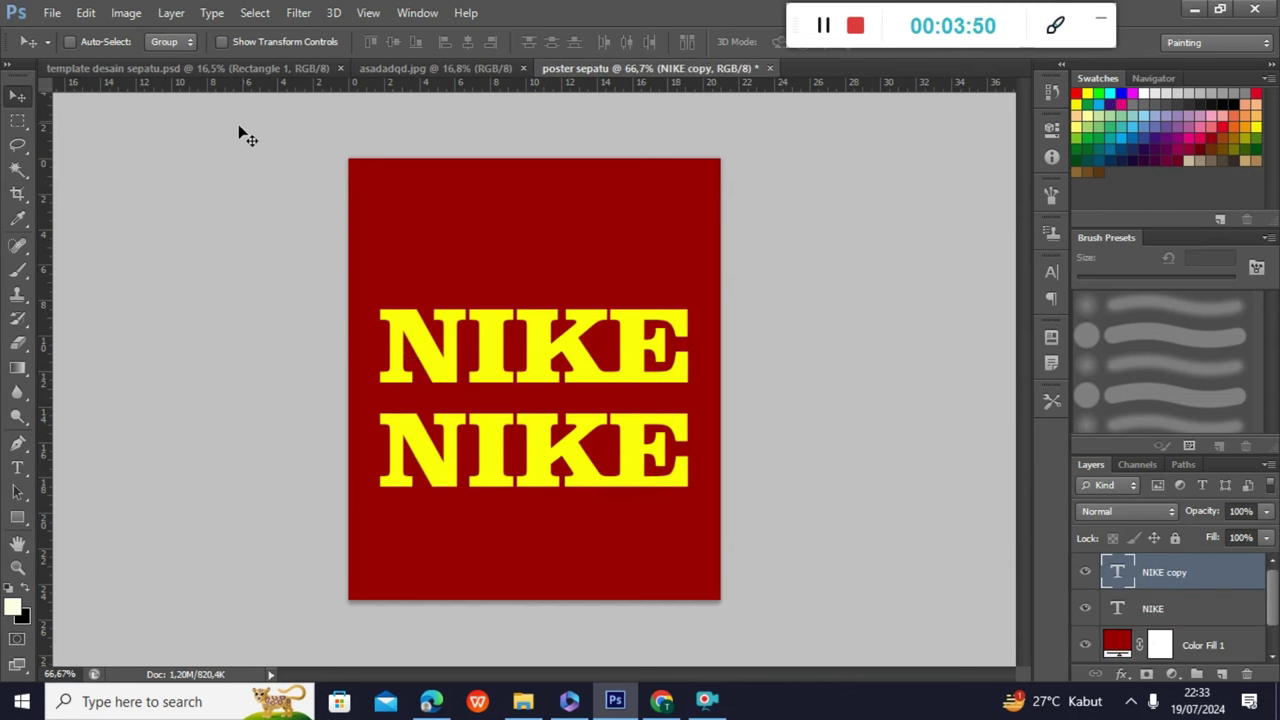
pyautogui.click(362, 69)
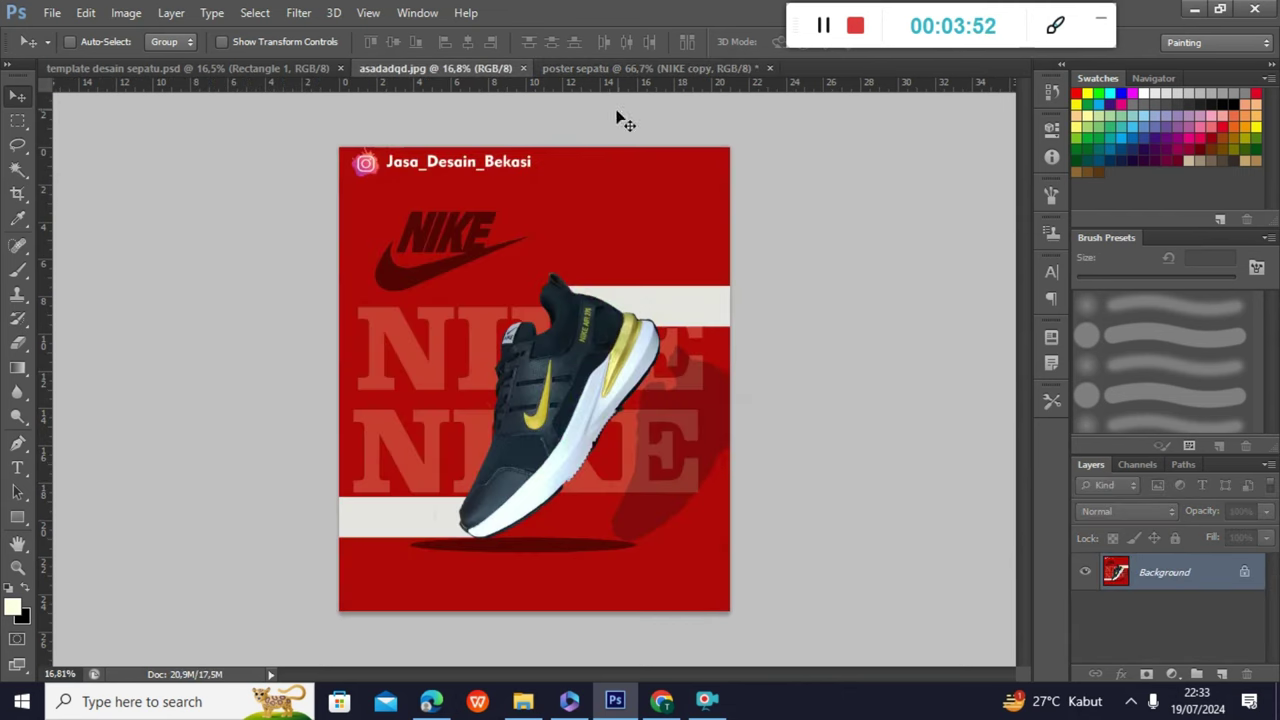
pyautogui.click(674, 70)
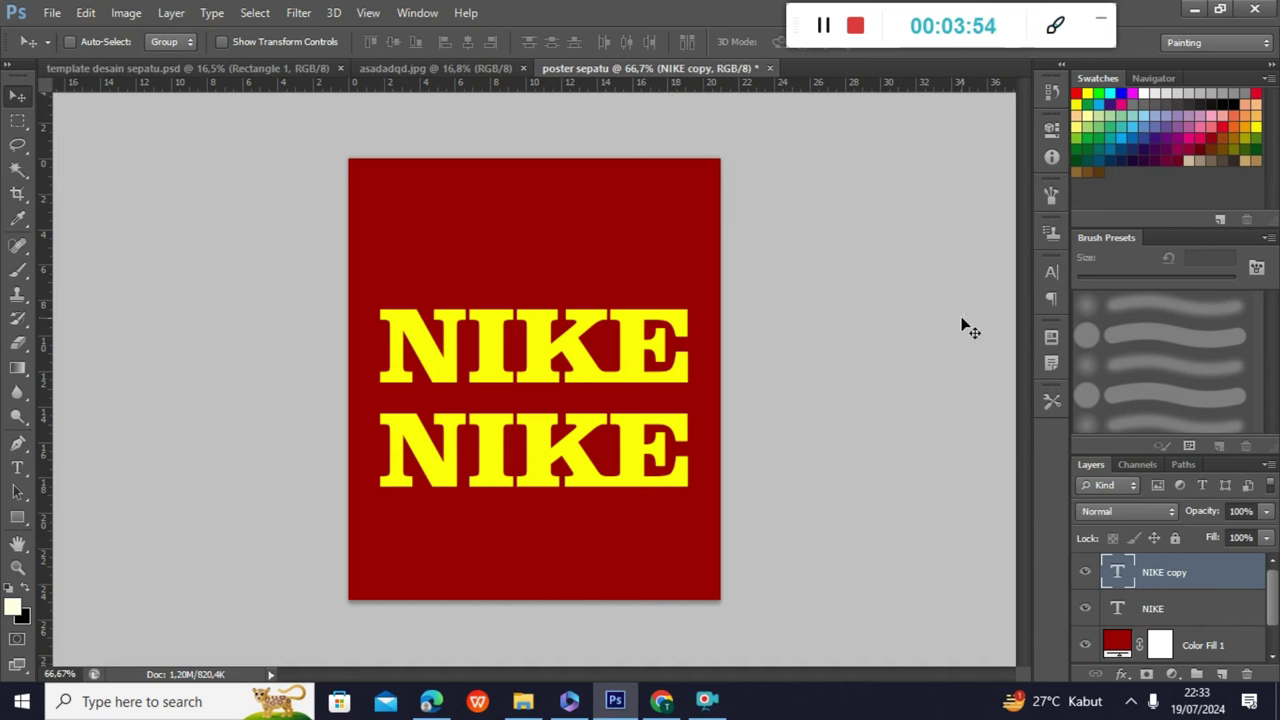
# Select both NIKE text layers, try grouping them, and undo the grouping.
pyautogui.keyDown('shift'); pyautogui.click(1182, 620); pyautogui.keyUp('shift')
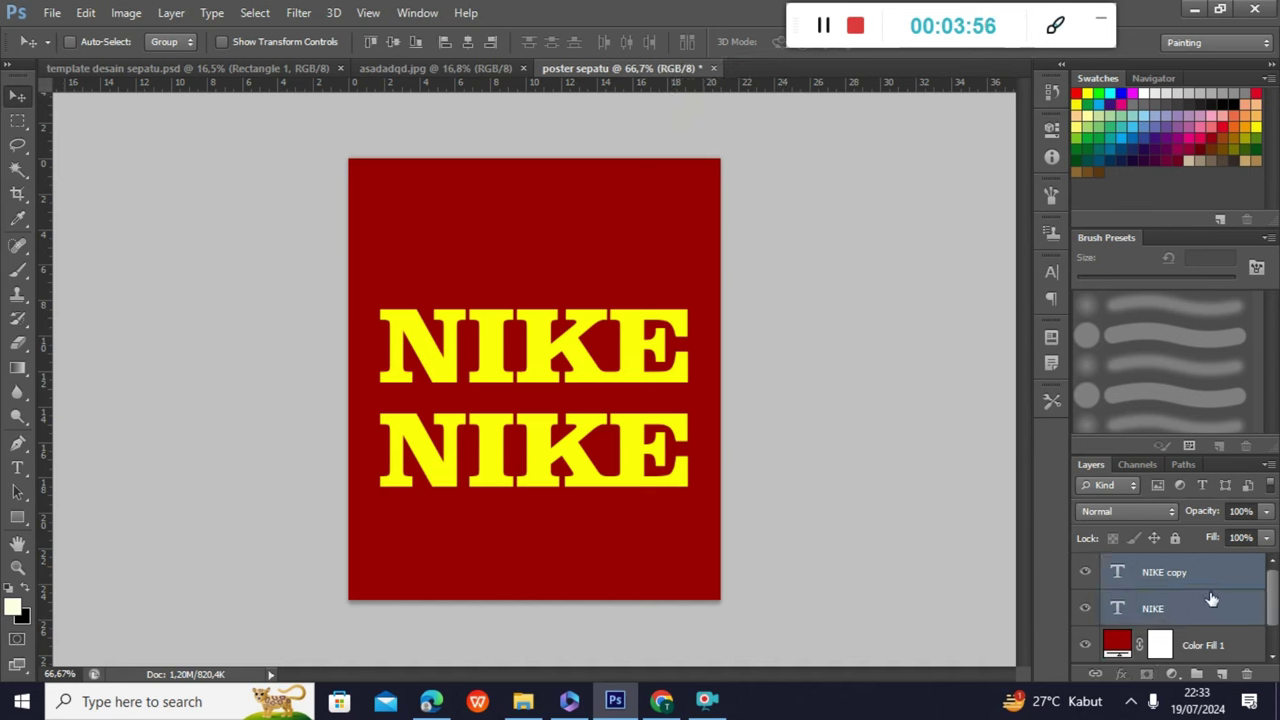
pyautogui.hotkey('ctrl', 'g')
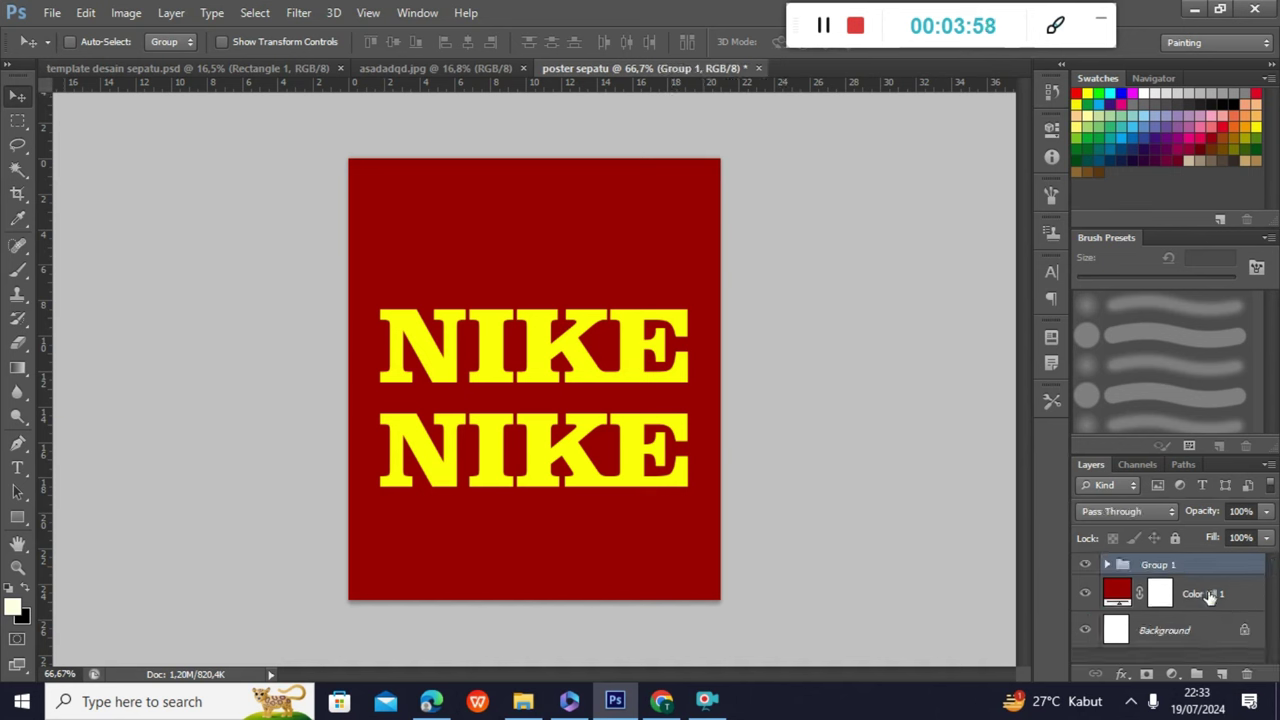
pyautogui.hotkey('ctrl', 'z')
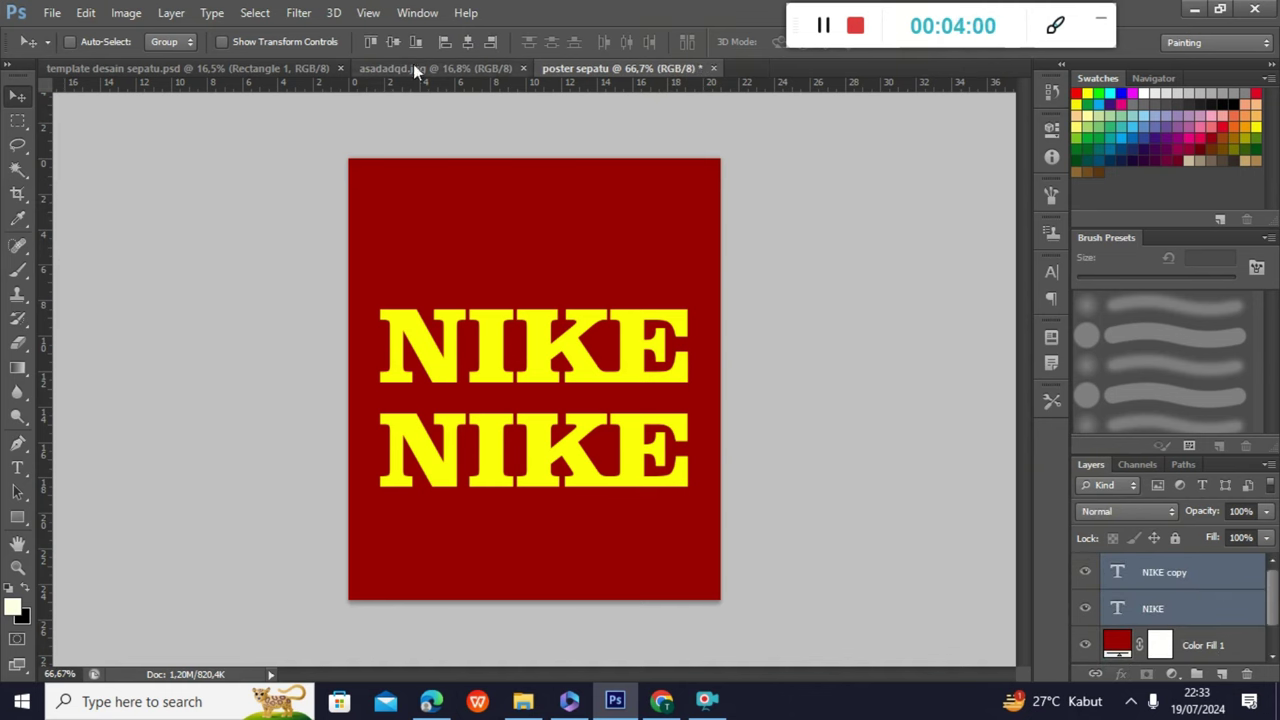
# Compare with the reference poster, group the two NIKE text layers and name the group NIKE TEXT.
pyautogui.click(379, 68)
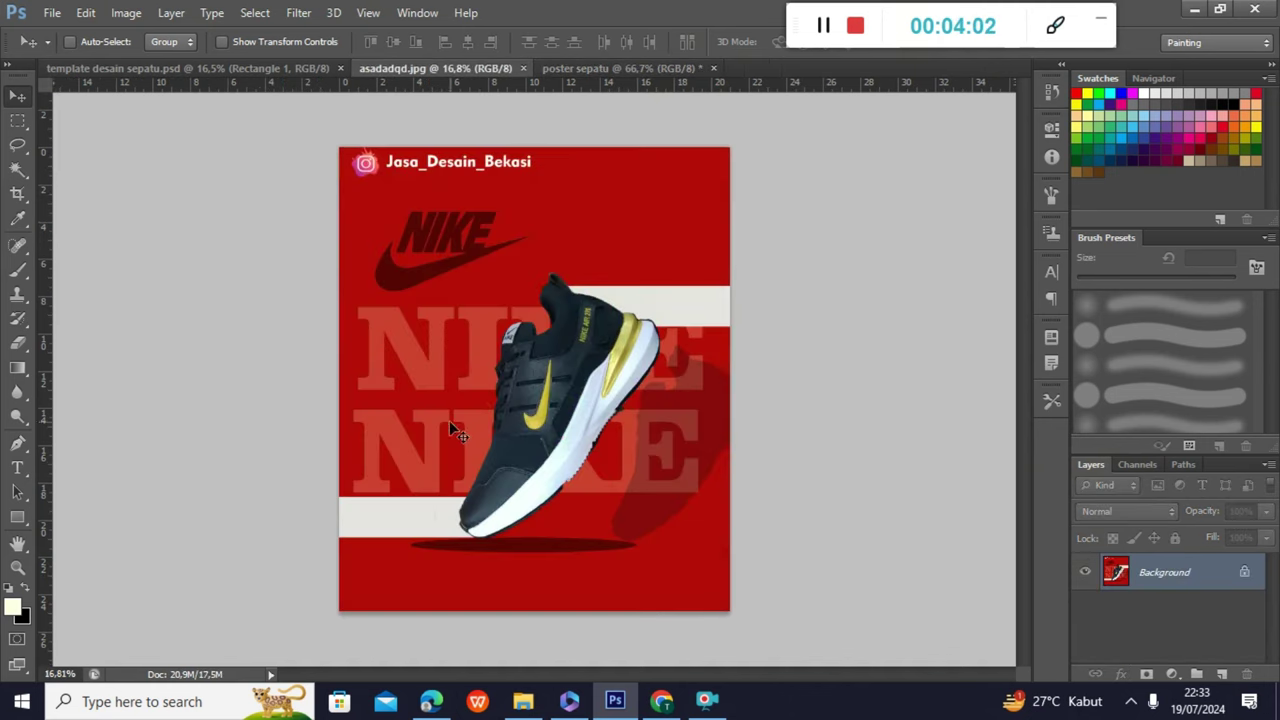
pyautogui.click(672, 67)
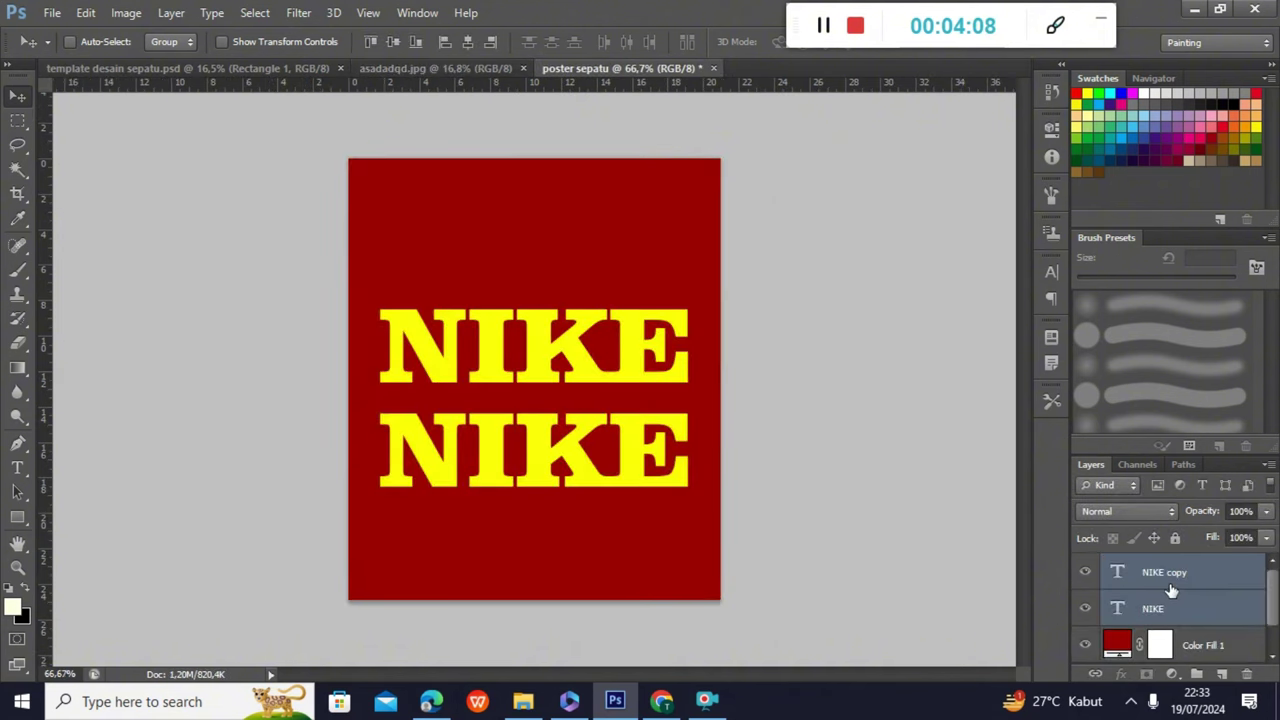
pyautogui.hotkey('ctrl', 'g')
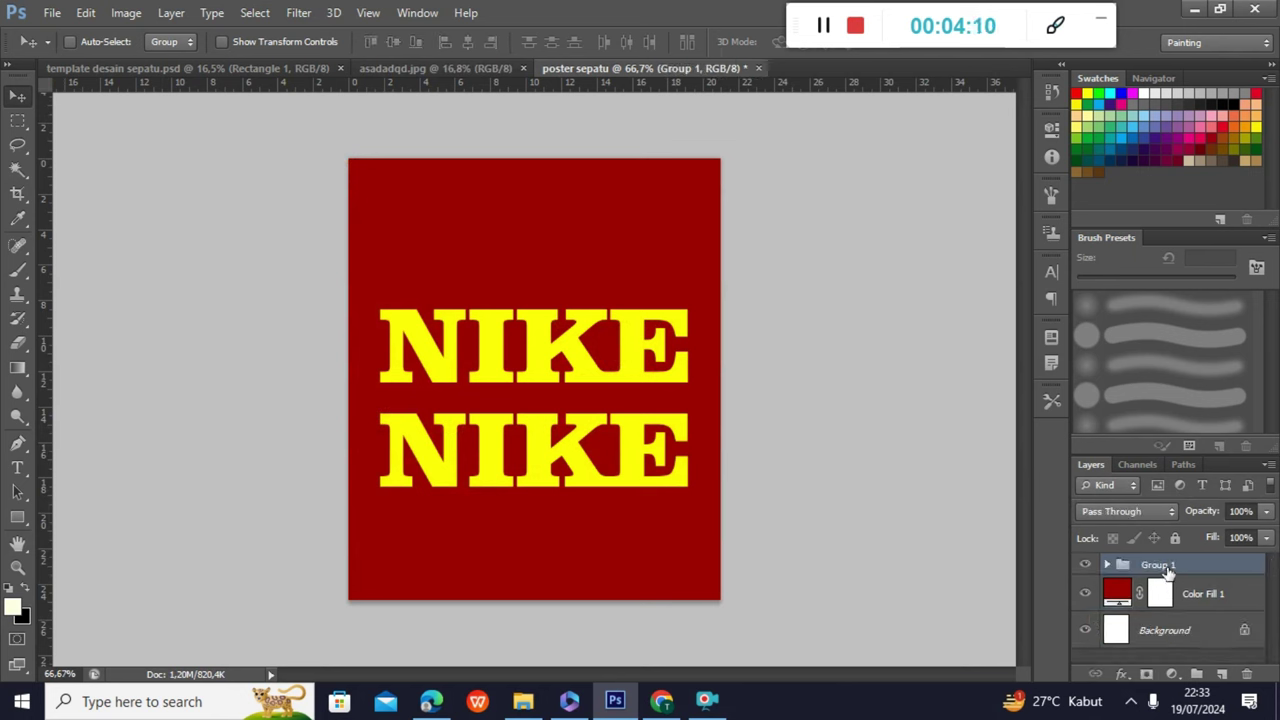
pyautogui.doubleClick(1160, 565)
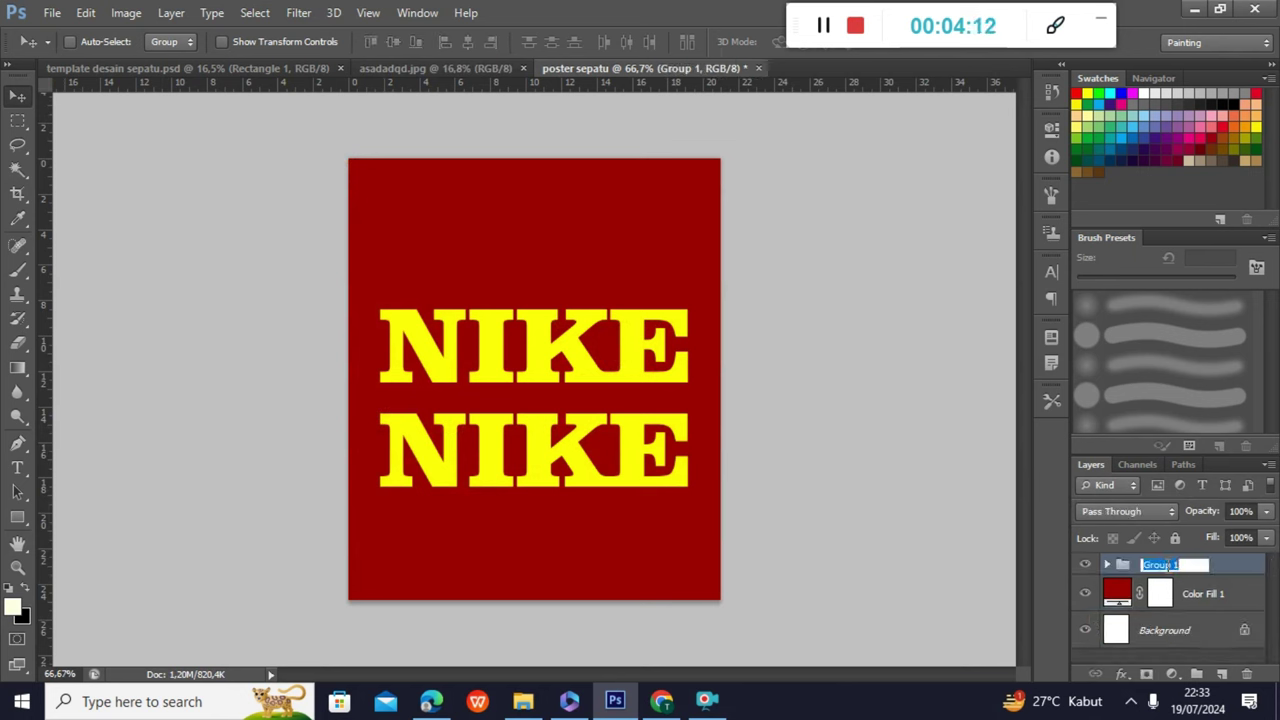
pyautogui.write('NIKE TEXT')
pyautogui.press('Return')
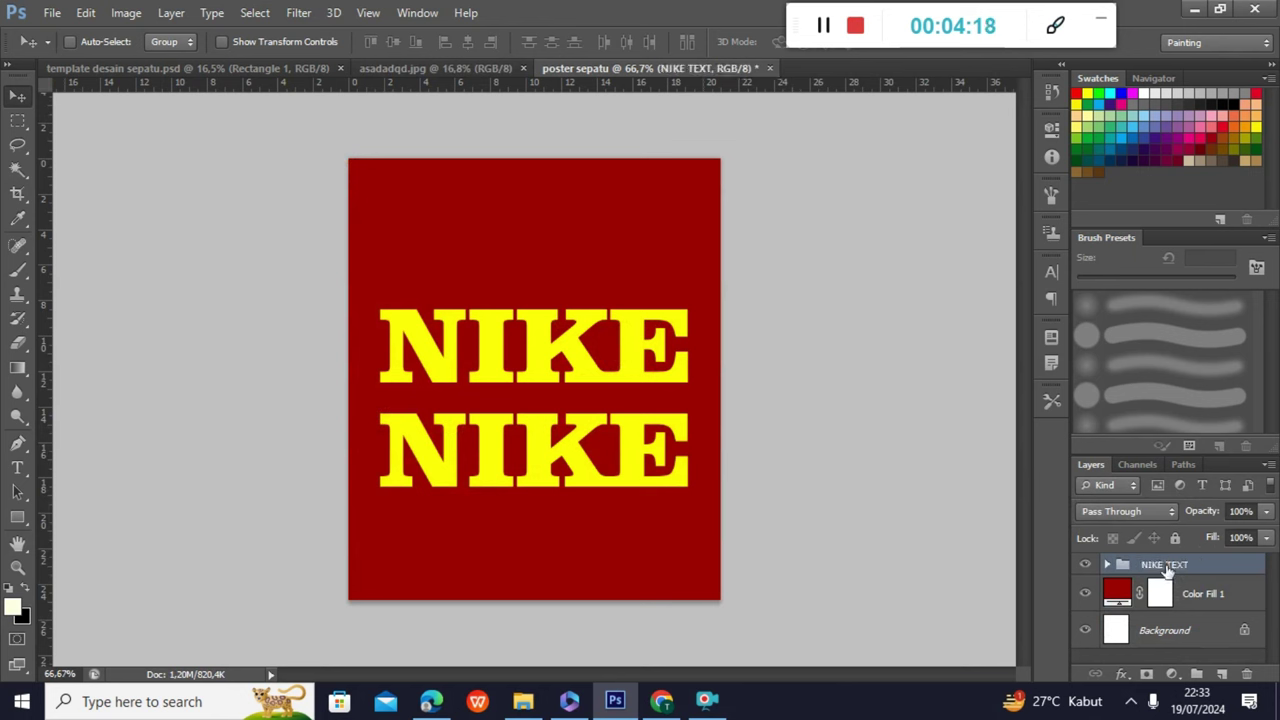
# Apply a white (ffffff) Color Overlay layer style to the NIKE TEXT group.
pyautogui.doubleClick(1240, 580)
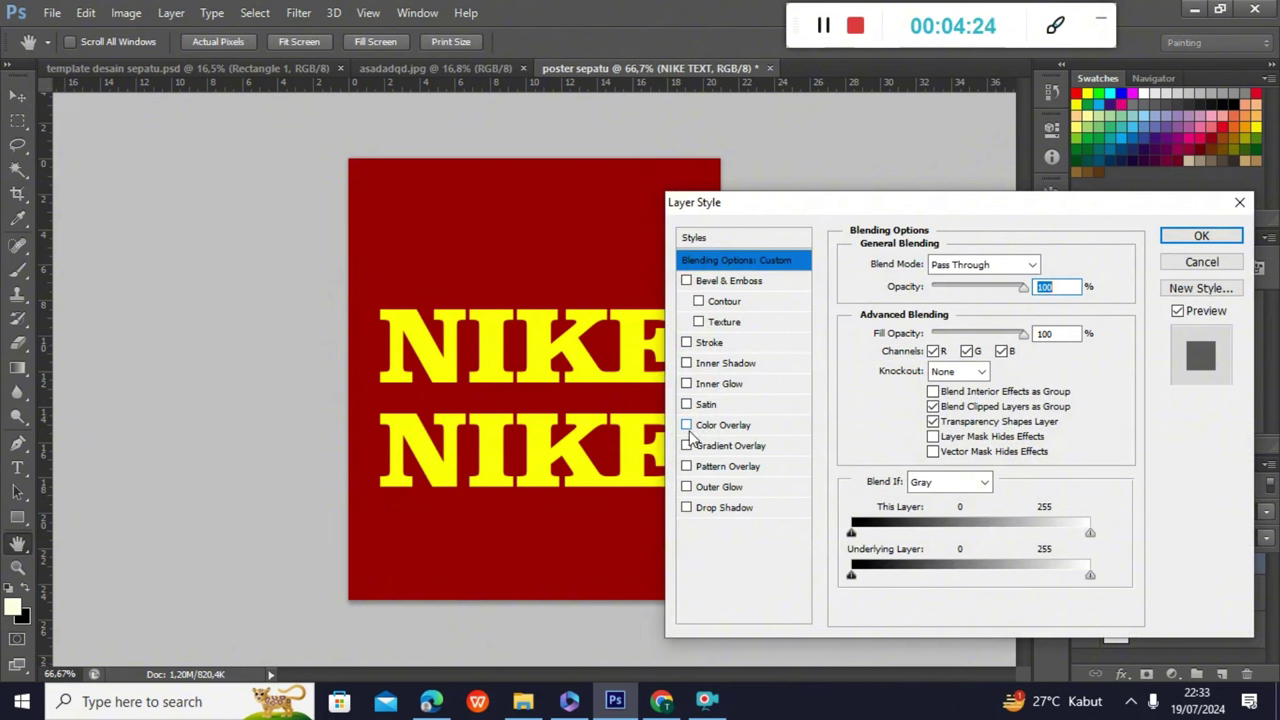
pyautogui.click(687, 426)
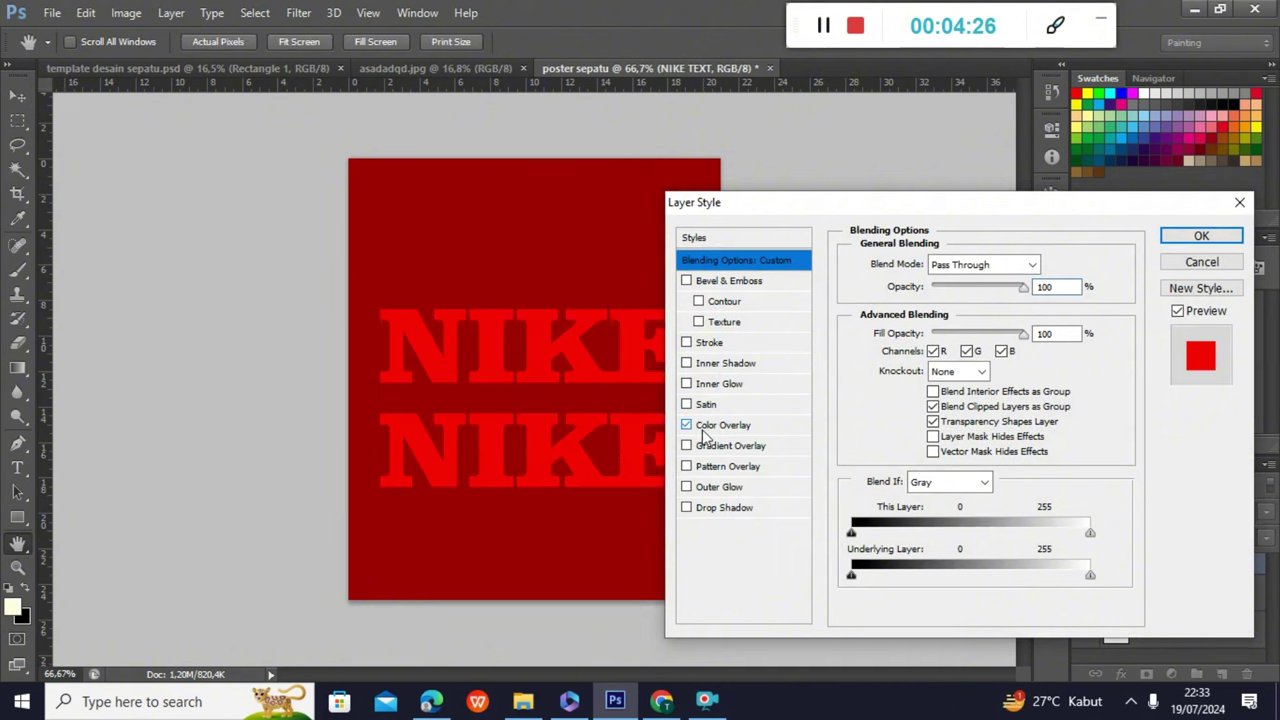
pyautogui.click(712, 430)
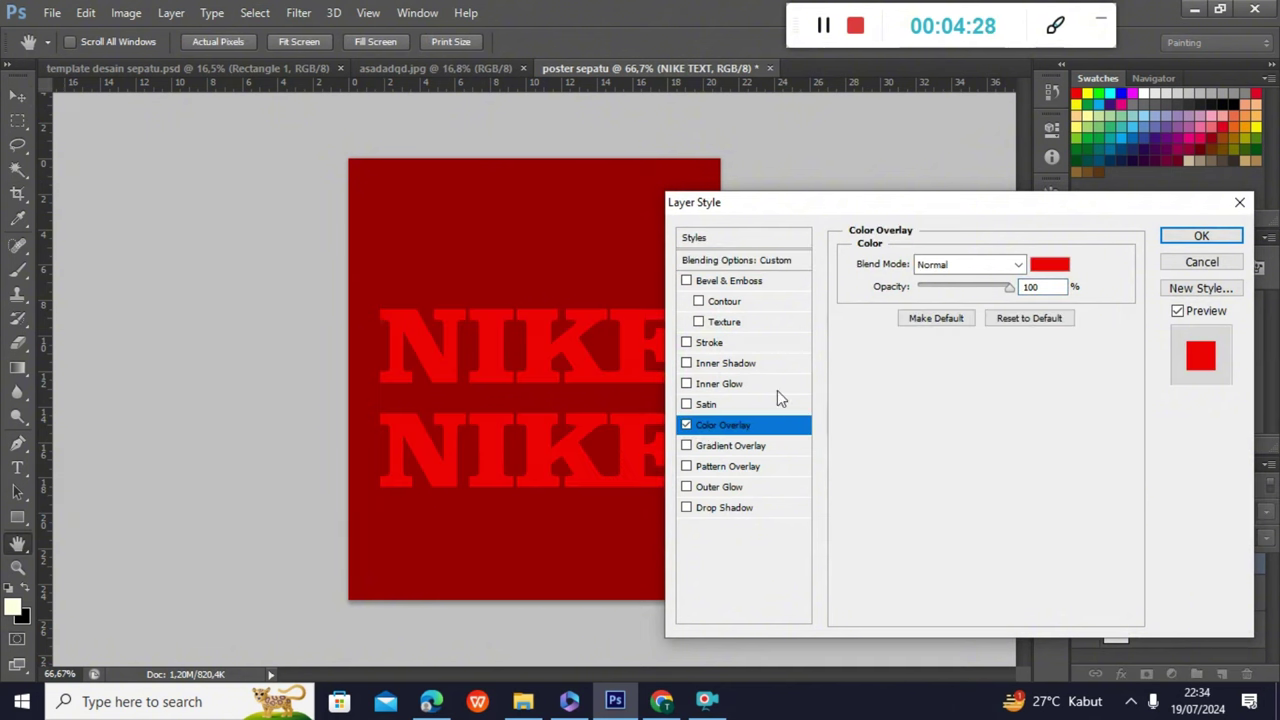
pyautogui.click(1049, 265)
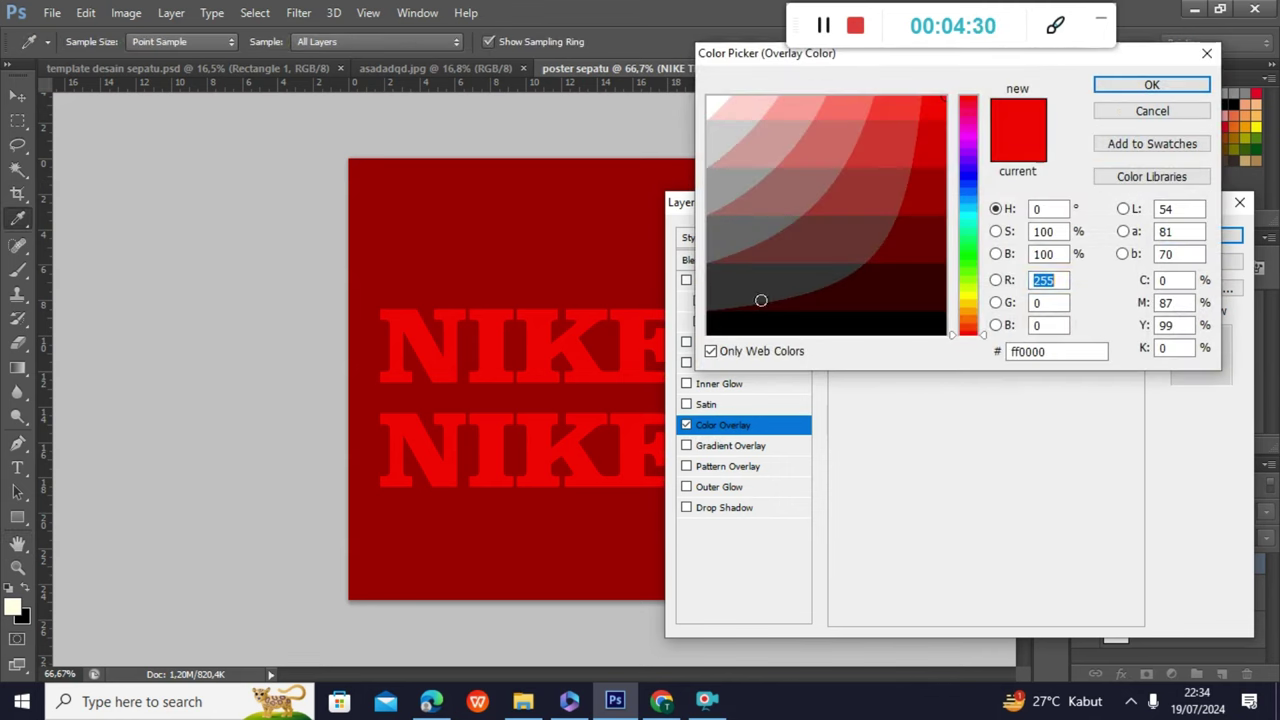
pyautogui.moveTo(726, 143); pyautogui.dragTo(710, 97)
pyautogui.click(721, 146)
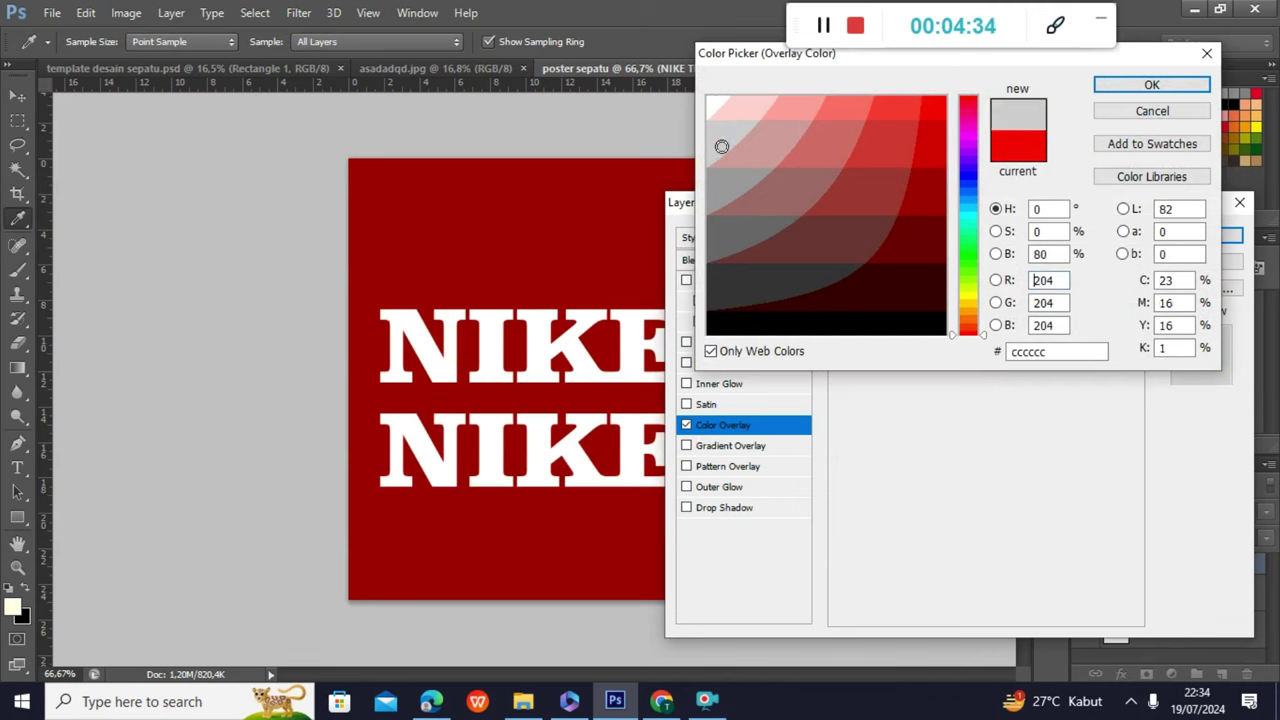
pyautogui.click(715, 109)
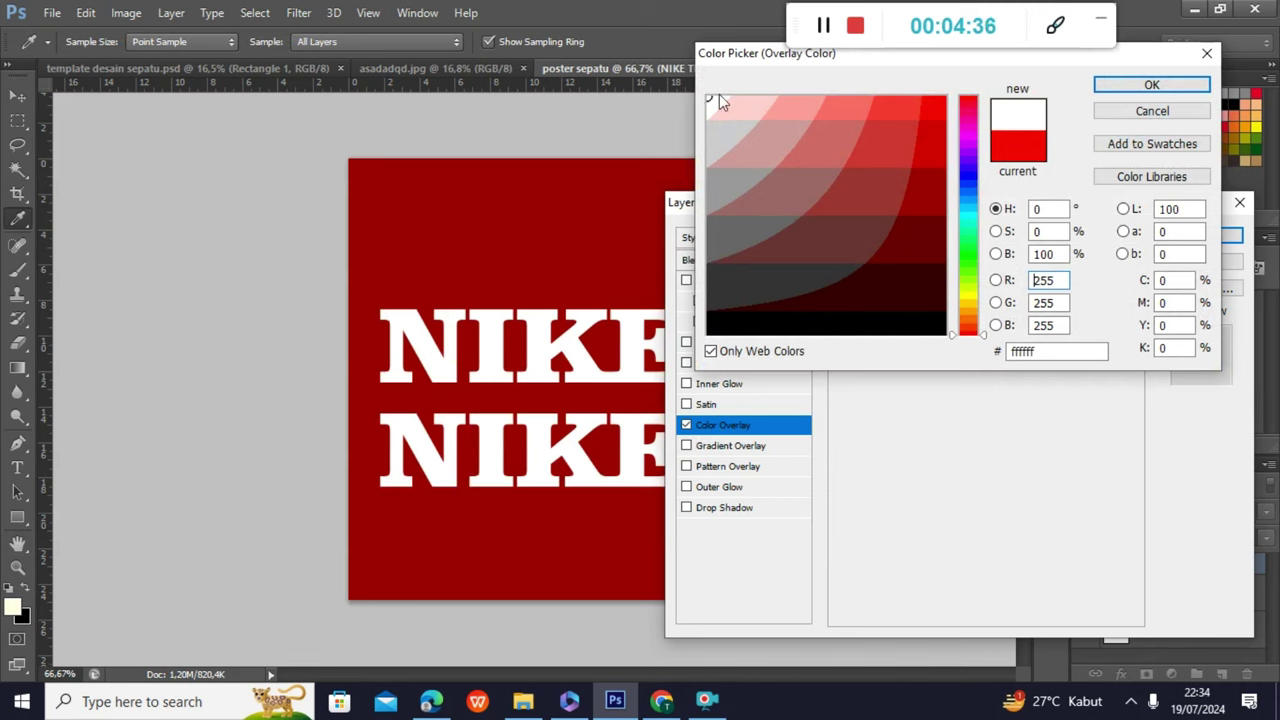
pyautogui.click(1140, 87)
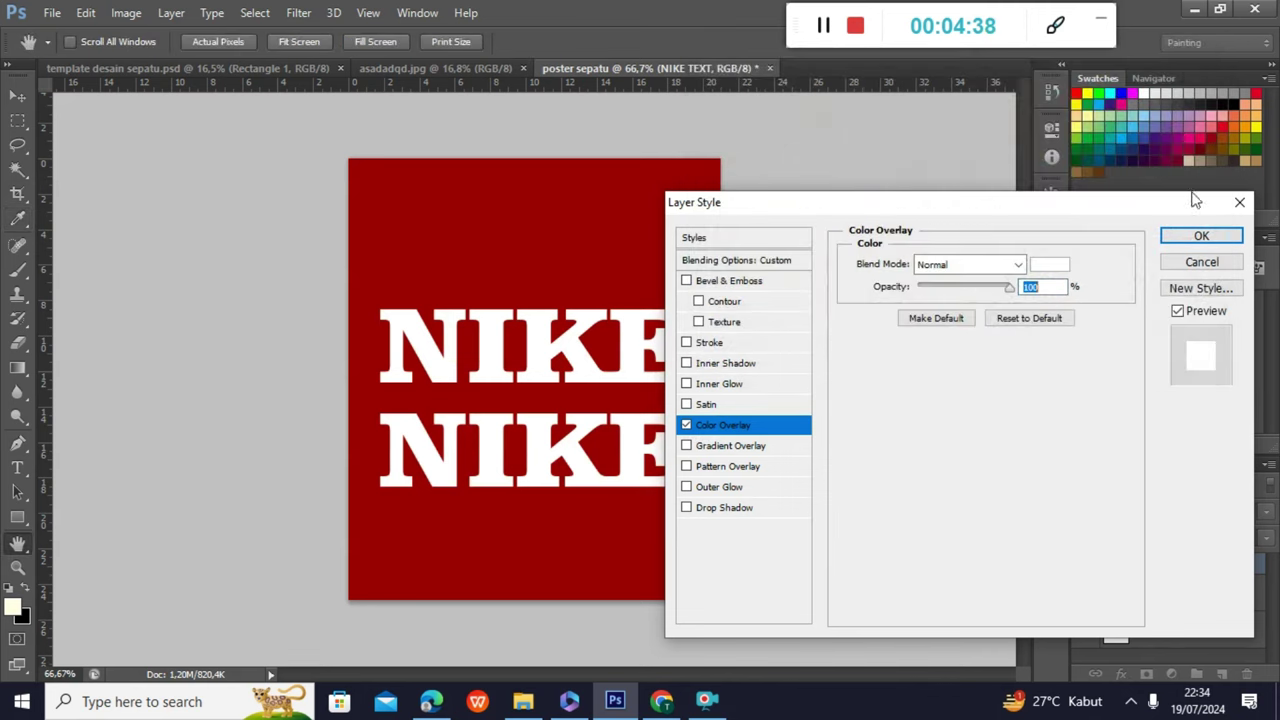
pyautogui.click(1197, 237)
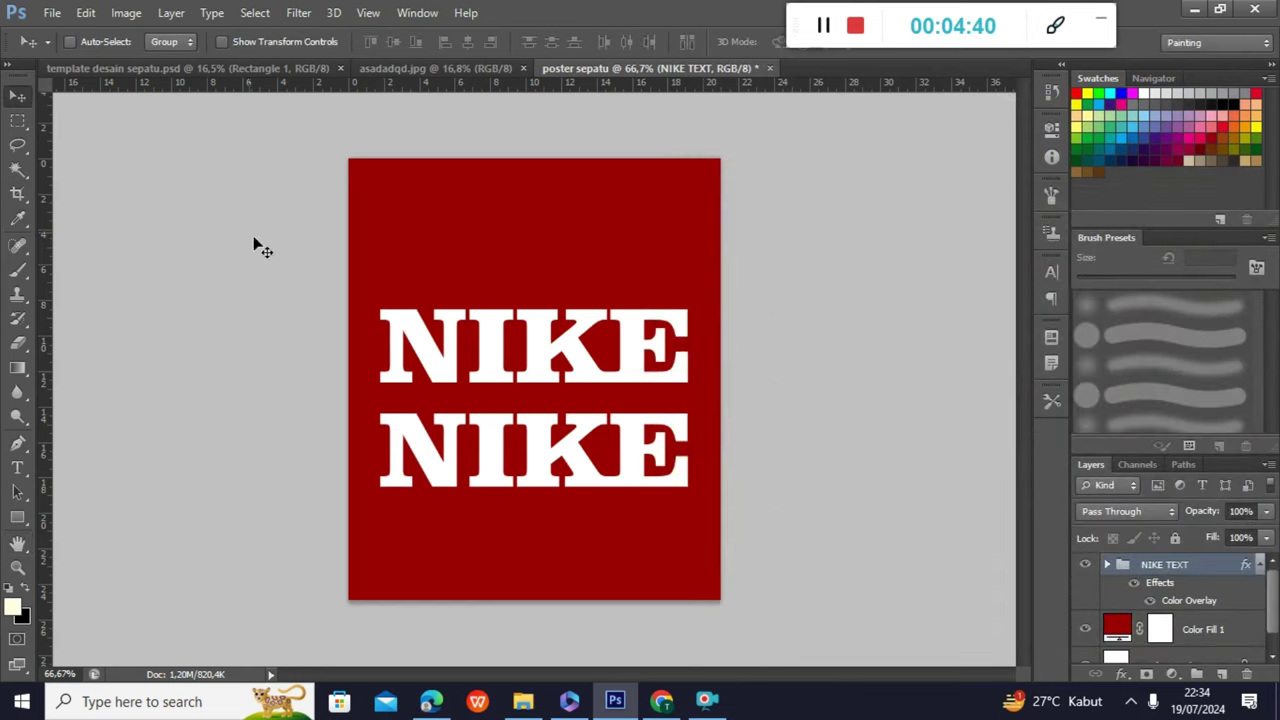
# Lower the NIKE TEXT group's fill and opacity to 38% each, and compare the transparency with the reference poster.
pyautogui.click(1265, 538)
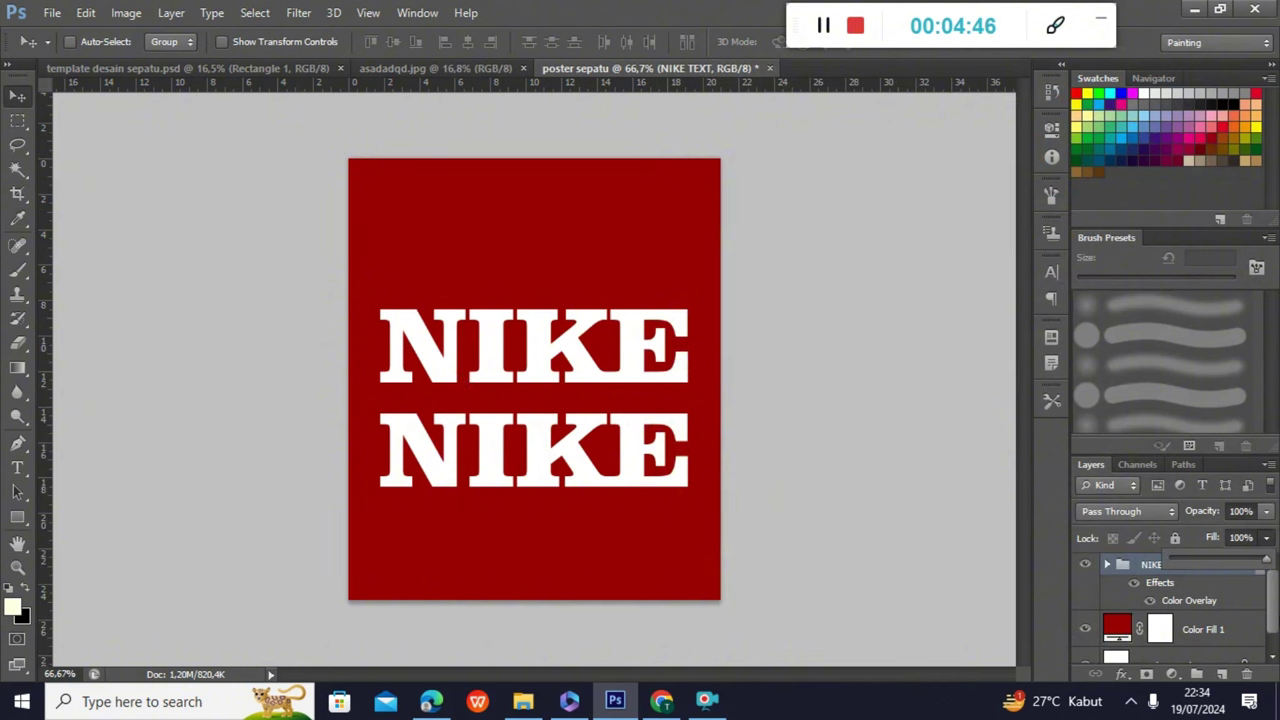
pyautogui.moveTo(1266, 560); pyautogui.dragTo(1258, 566)
pyautogui.moveTo(1173, 560); pyautogui.dragTo(1202, 540)
pyautogui.click(1267, 514)
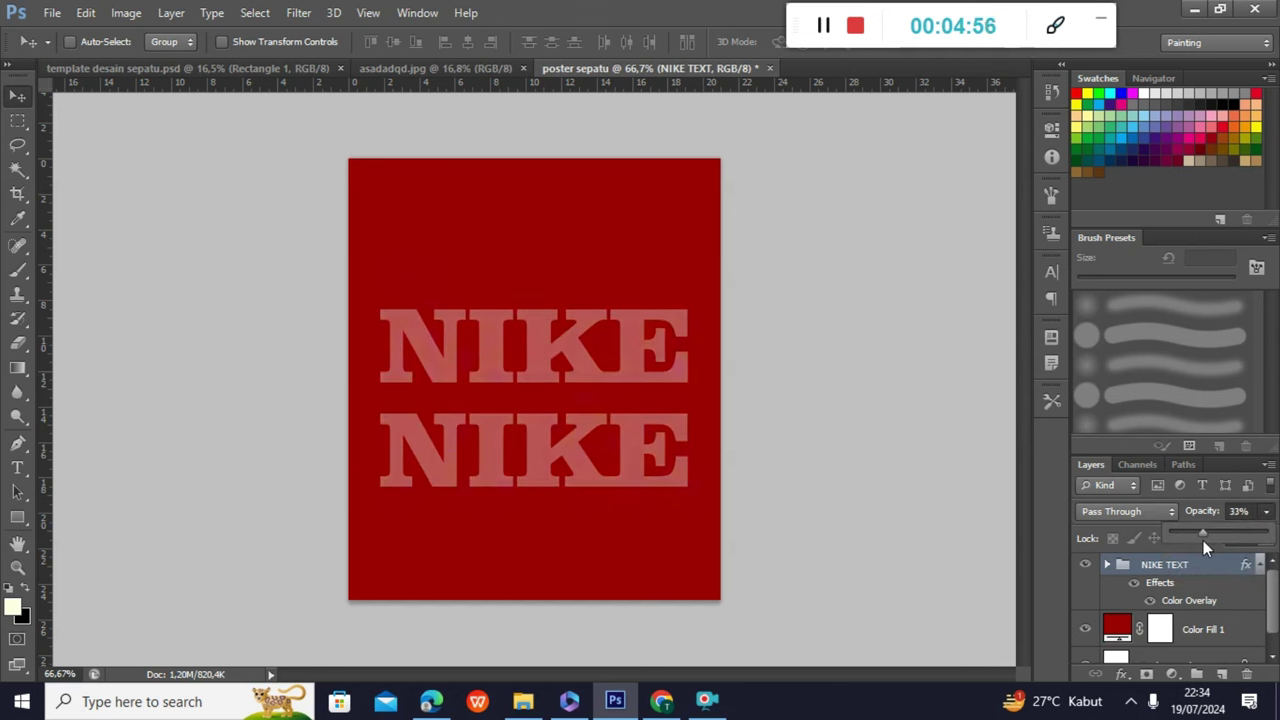
pyautogui.click(968, 518)
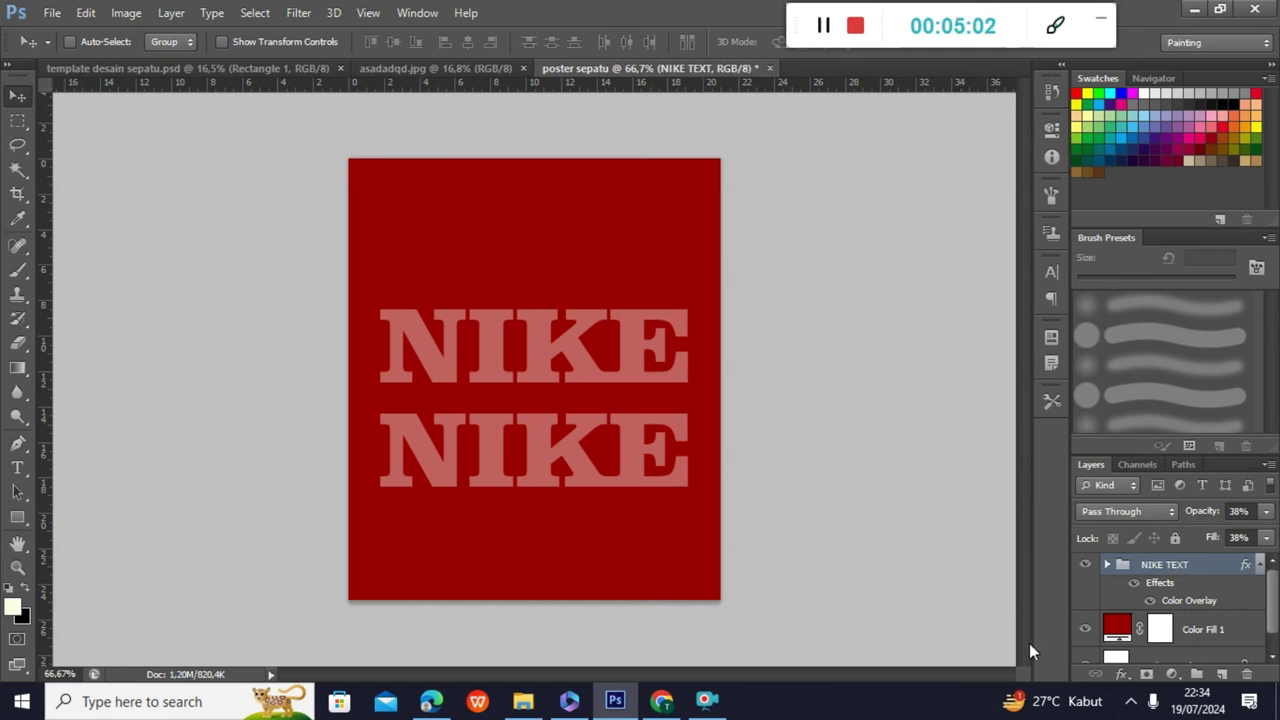
pyautogui.click(449, 70)
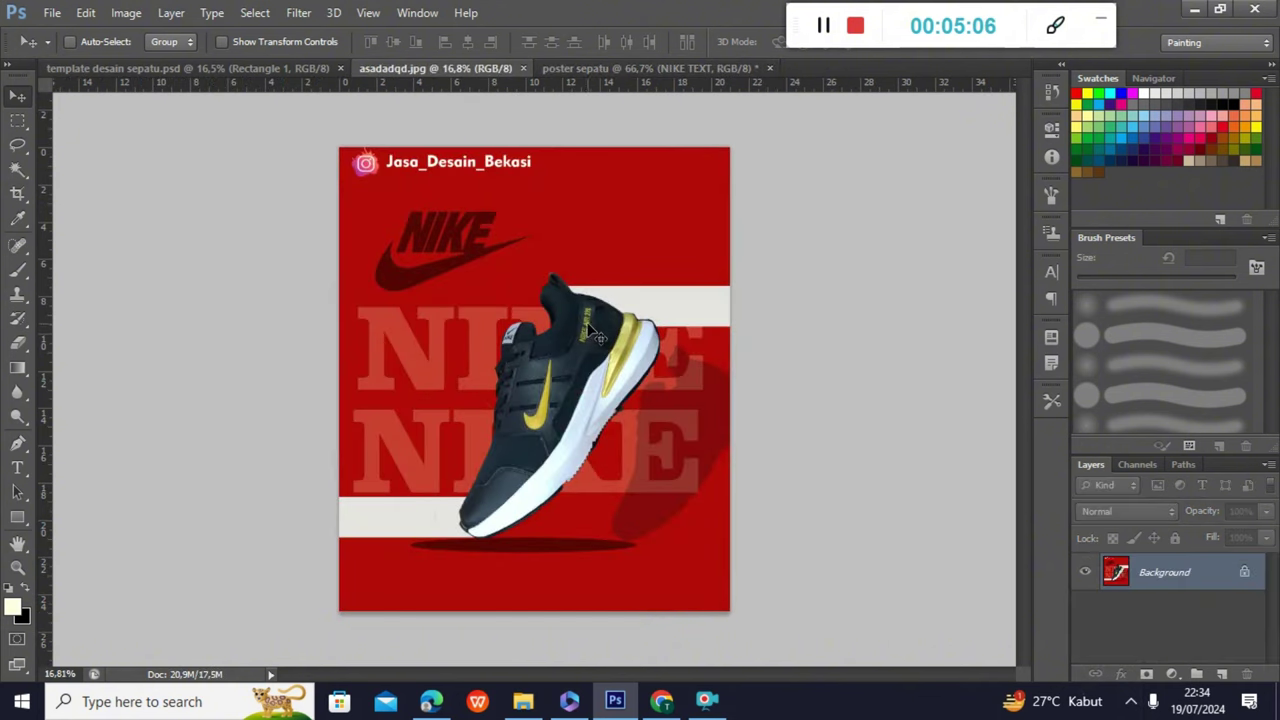
pyautogui.click(696, 70)
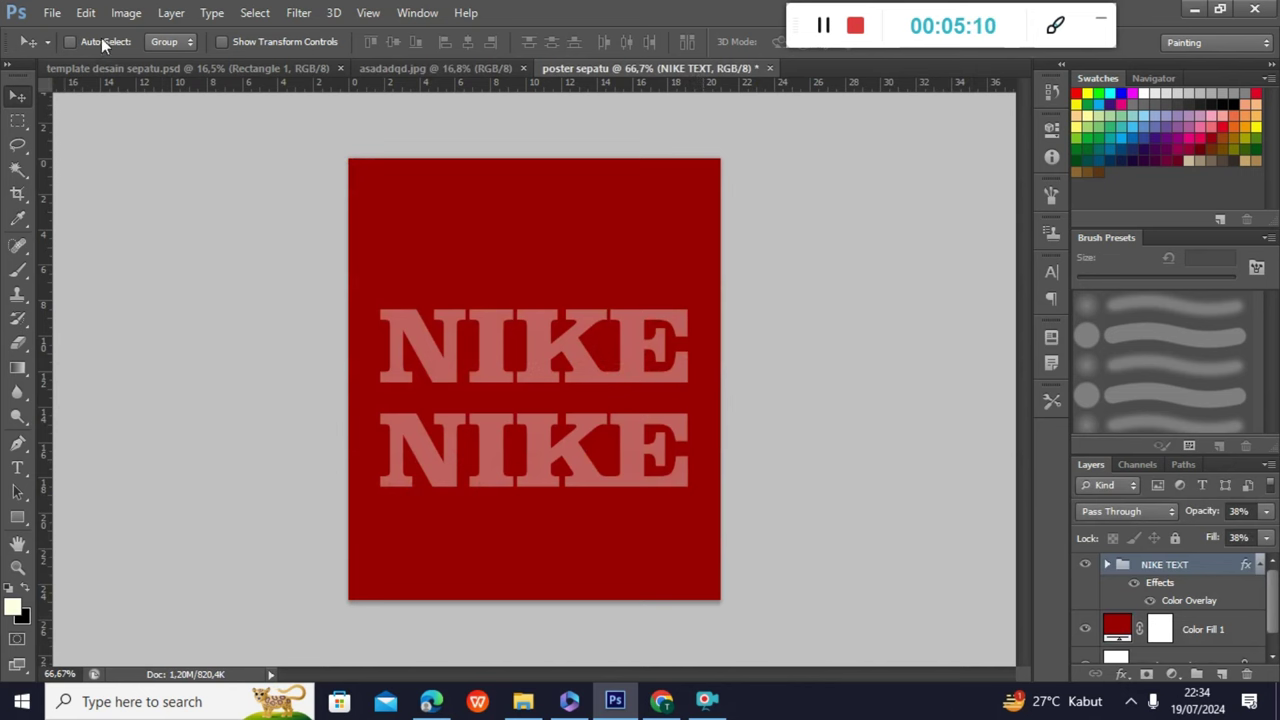
# Try to place the shoe photo "WhatsApp Image 2024-05-12 at 13.14.51.jpeg" from the BAHAN KONTEN folder into the poster.
pyautogui.click(52, 14)
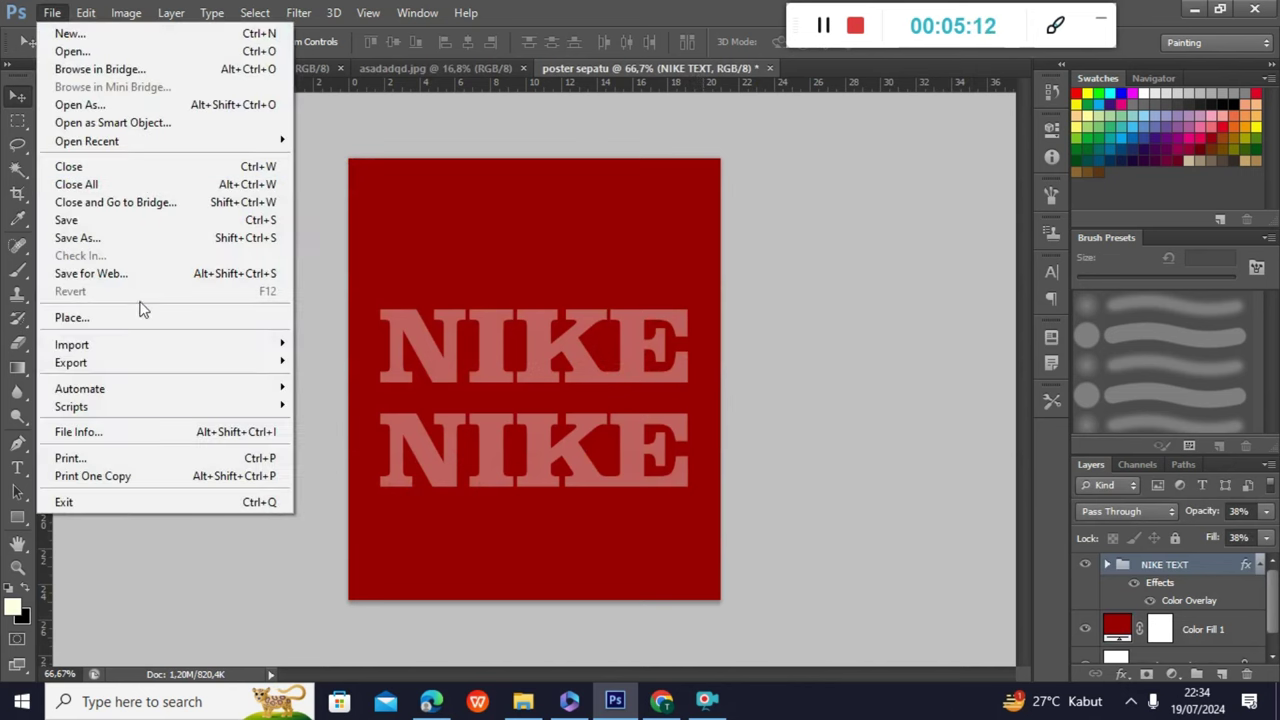
pyautogui.click(151, 320)
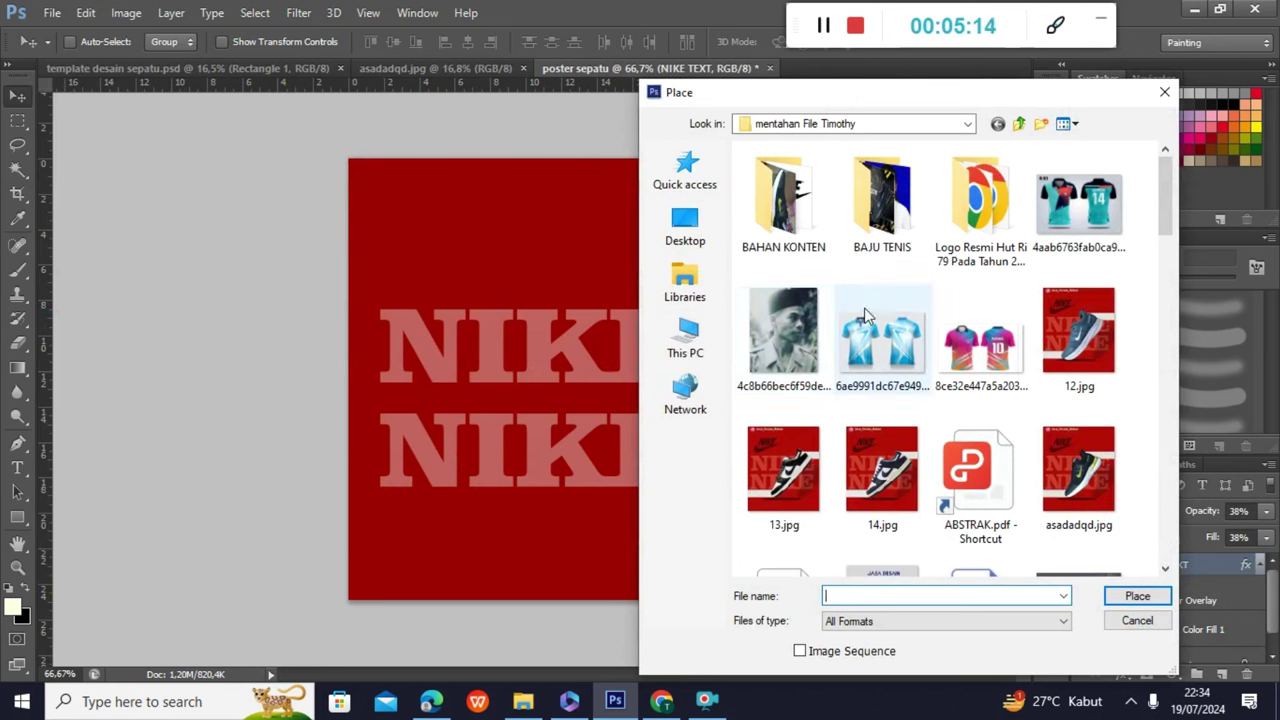
pyautogui.doubleClick(800, 255)
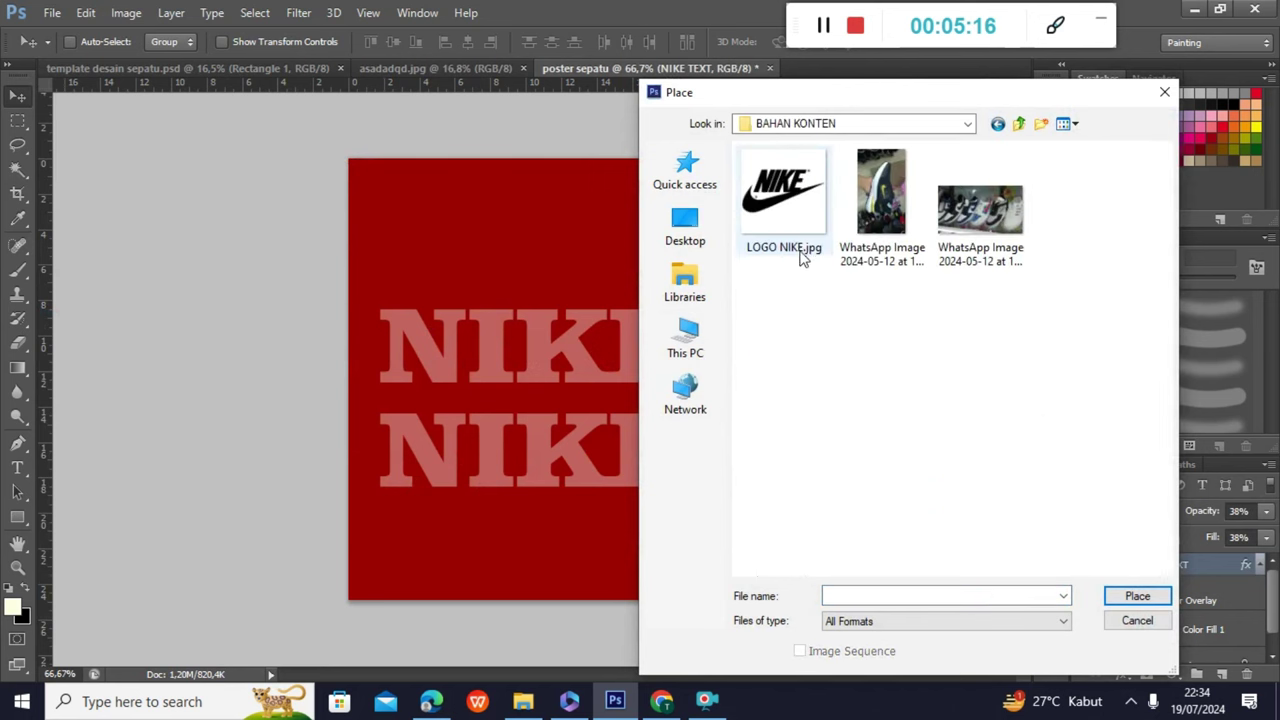
pyautogui.click(814, 238)
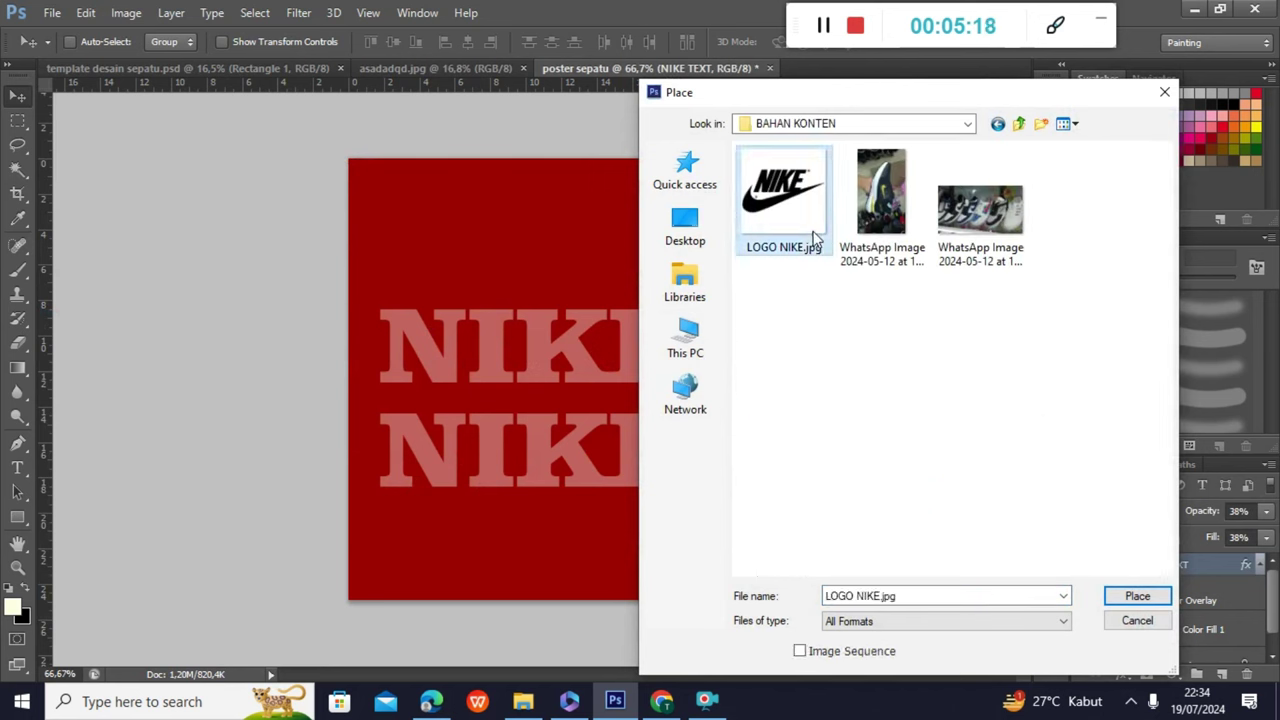
pyautogui.click(876, 256)
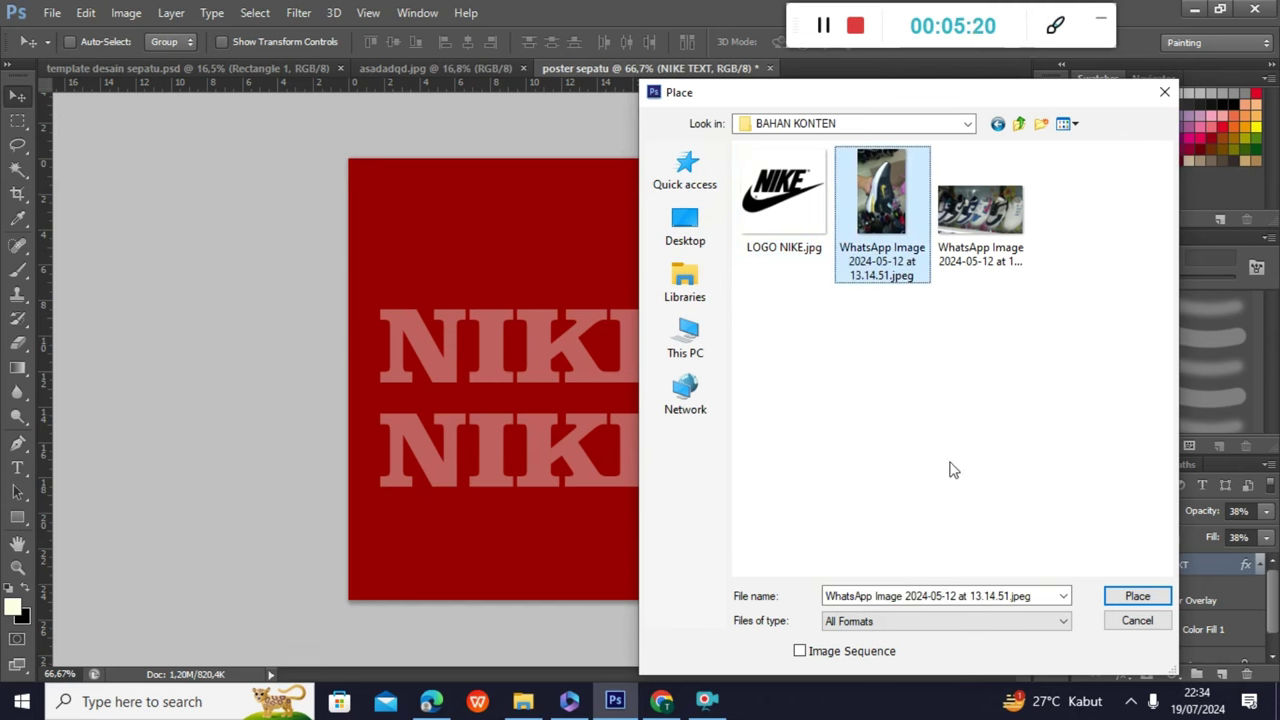
pyautogui.click(1126, 596)
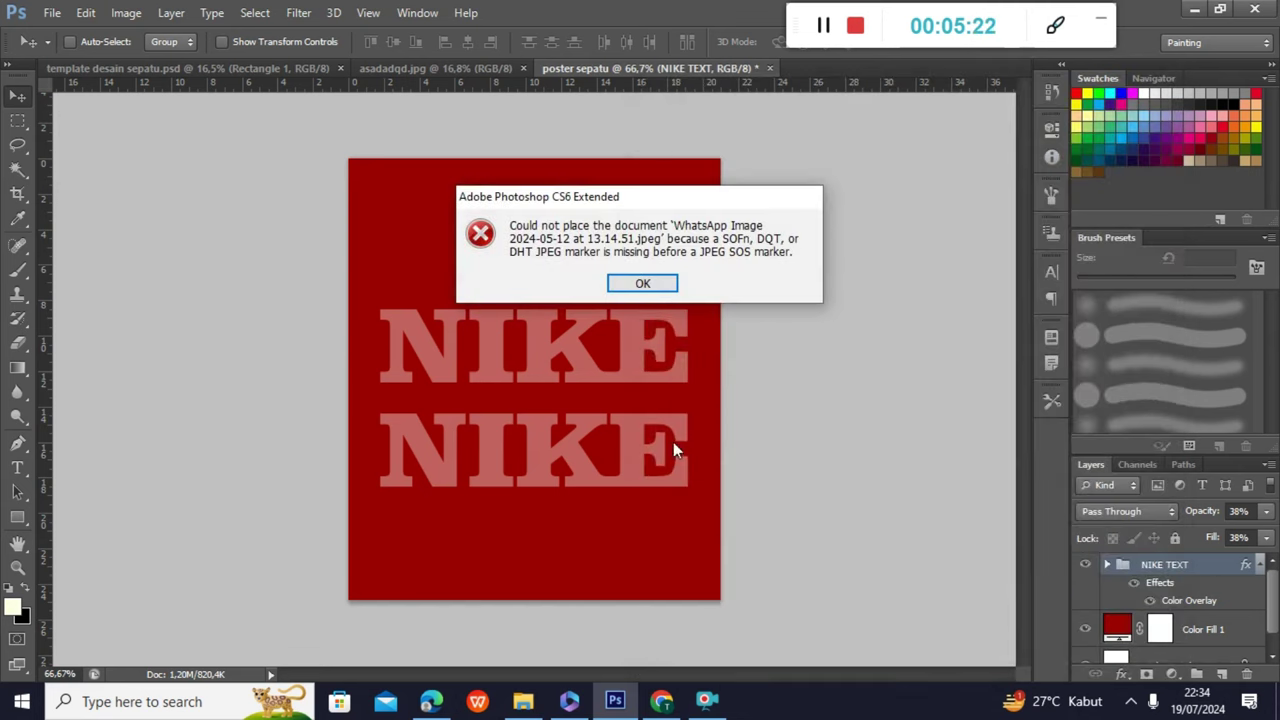
pyautogui.click(655, 290)
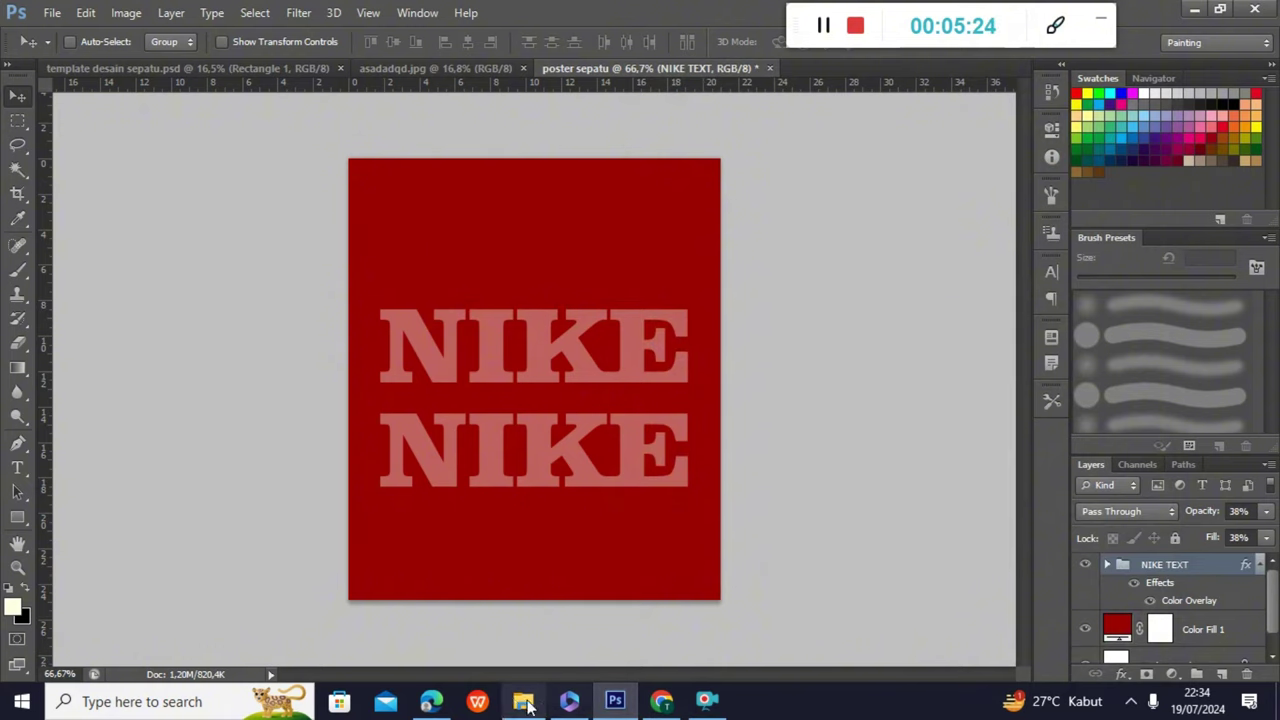
# Switch to File Explorer, copy the 13.14.51 shoe photo file from the BAHAN KONTEN folder, and return to Photoshop.
pyautogui.moveTo(514, 704)
pyautogui.click(520, 625)
pyautogui.doubleClick(245, 195)
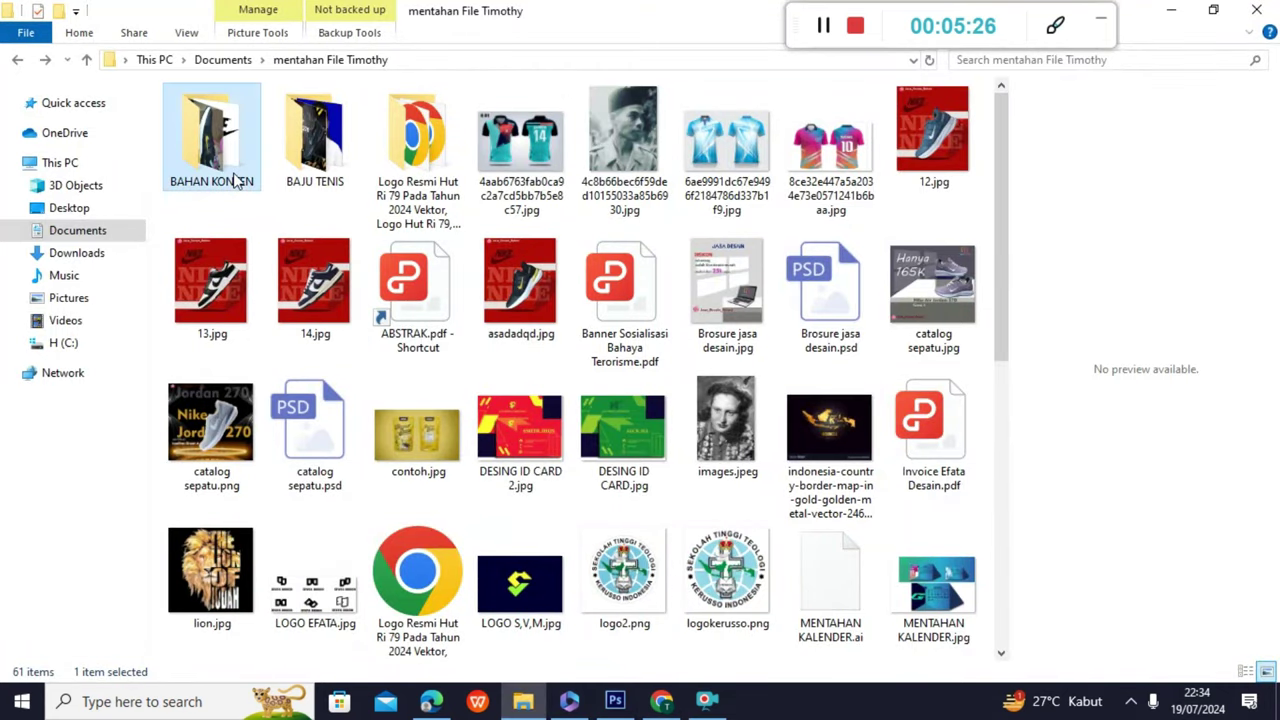
pyautogui.click(314, 192)
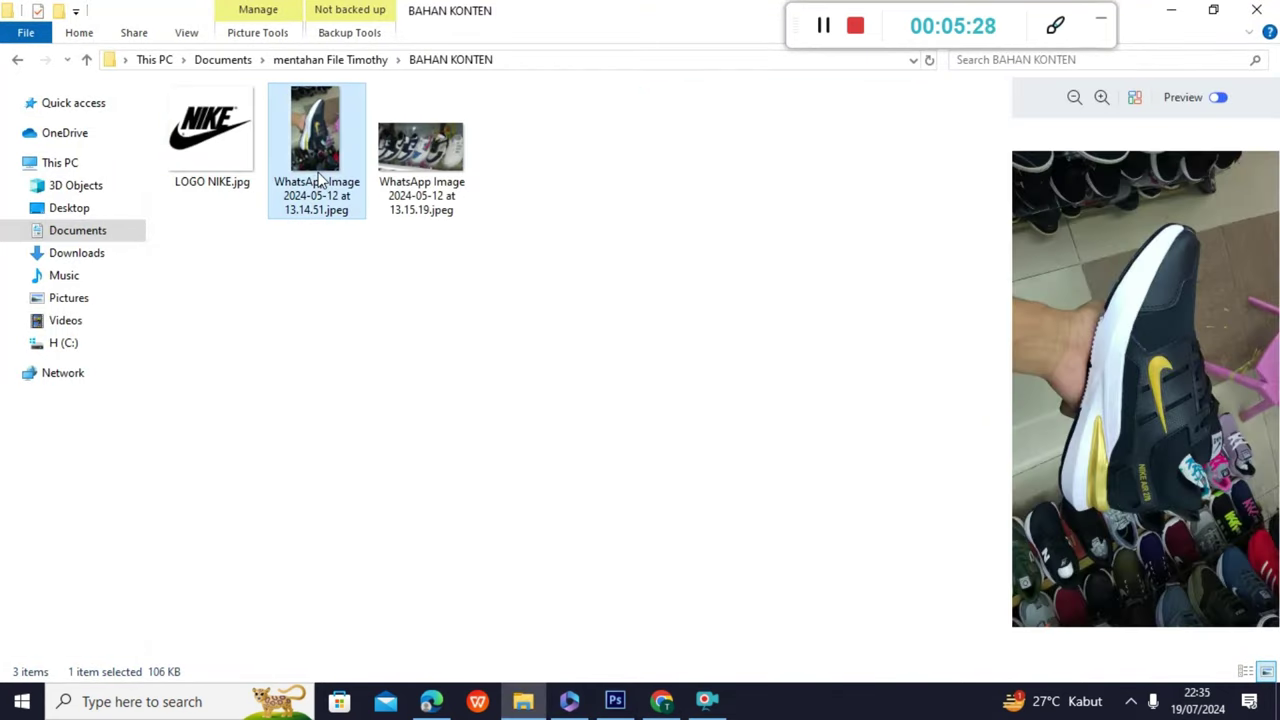
pyautogui.rightClick(322, 214)
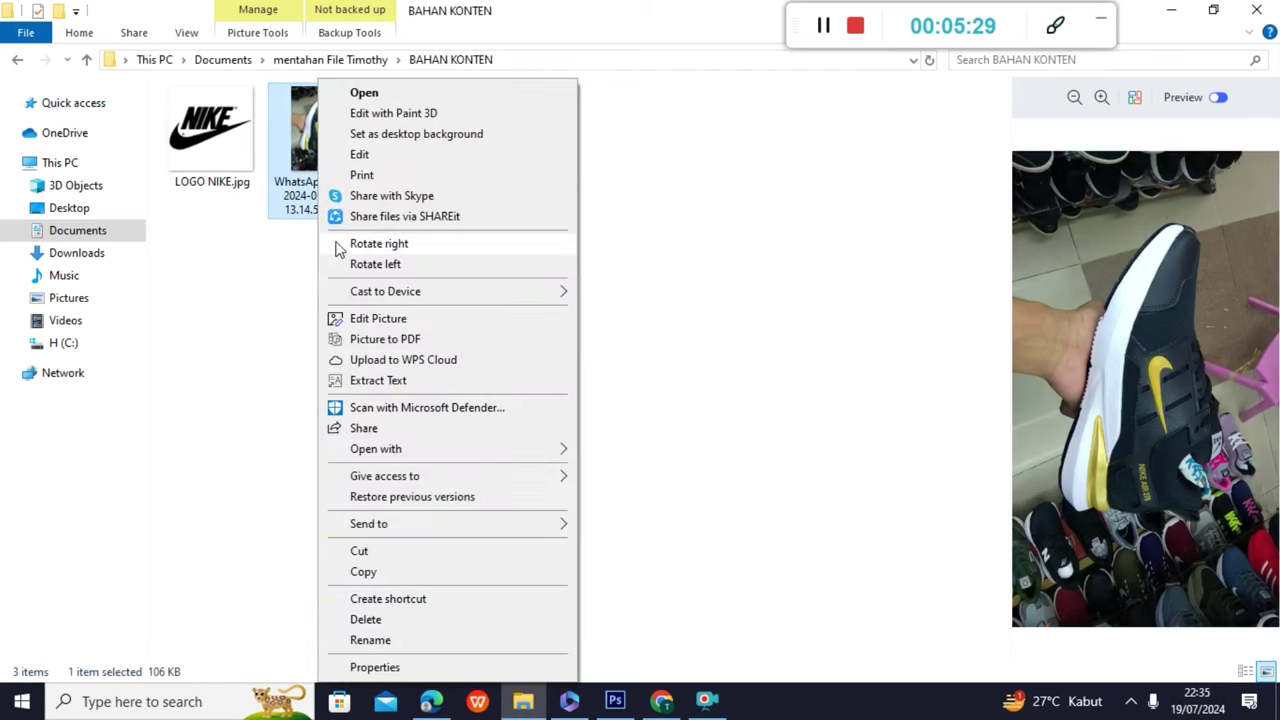
pyautogui.click(387, 572)
pyautogui.hotkey('alt', 'Tab')
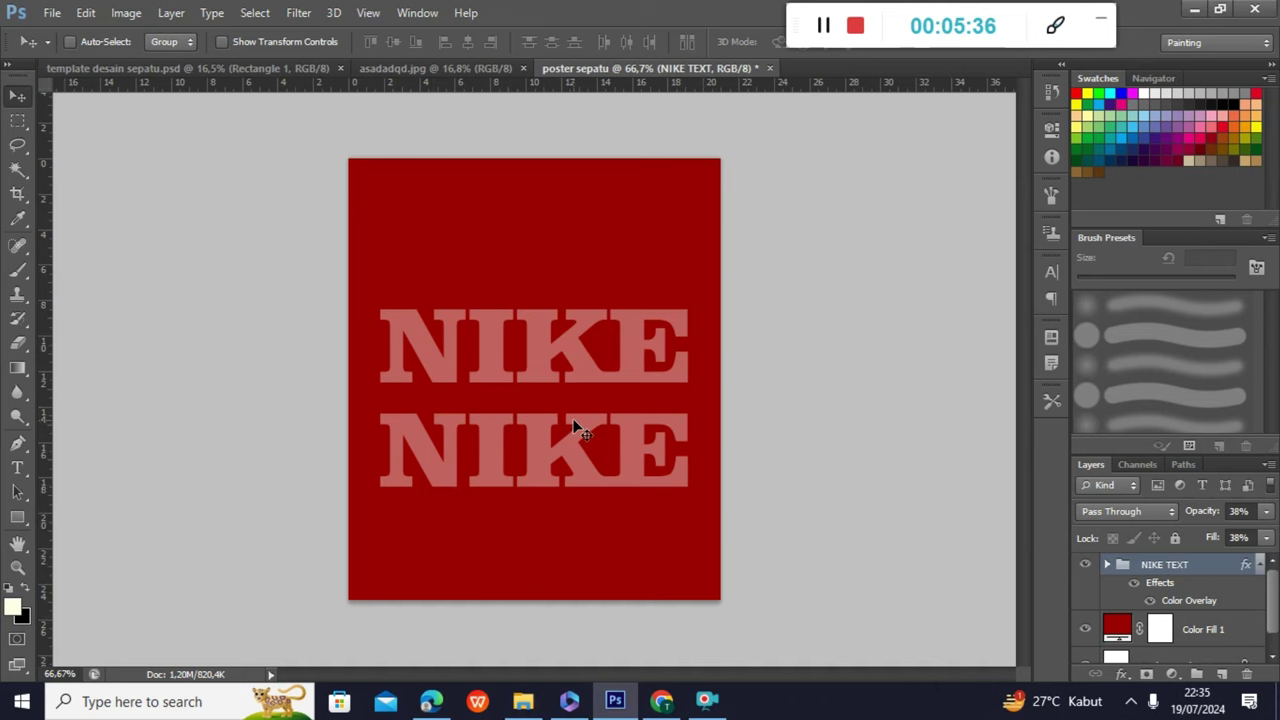
# Switch to File Explorer and open the 13.14.51 shoe photo from BAHAN KONTEN in the image viewer.
pyautogui.hotkey('alt', 'Tab')
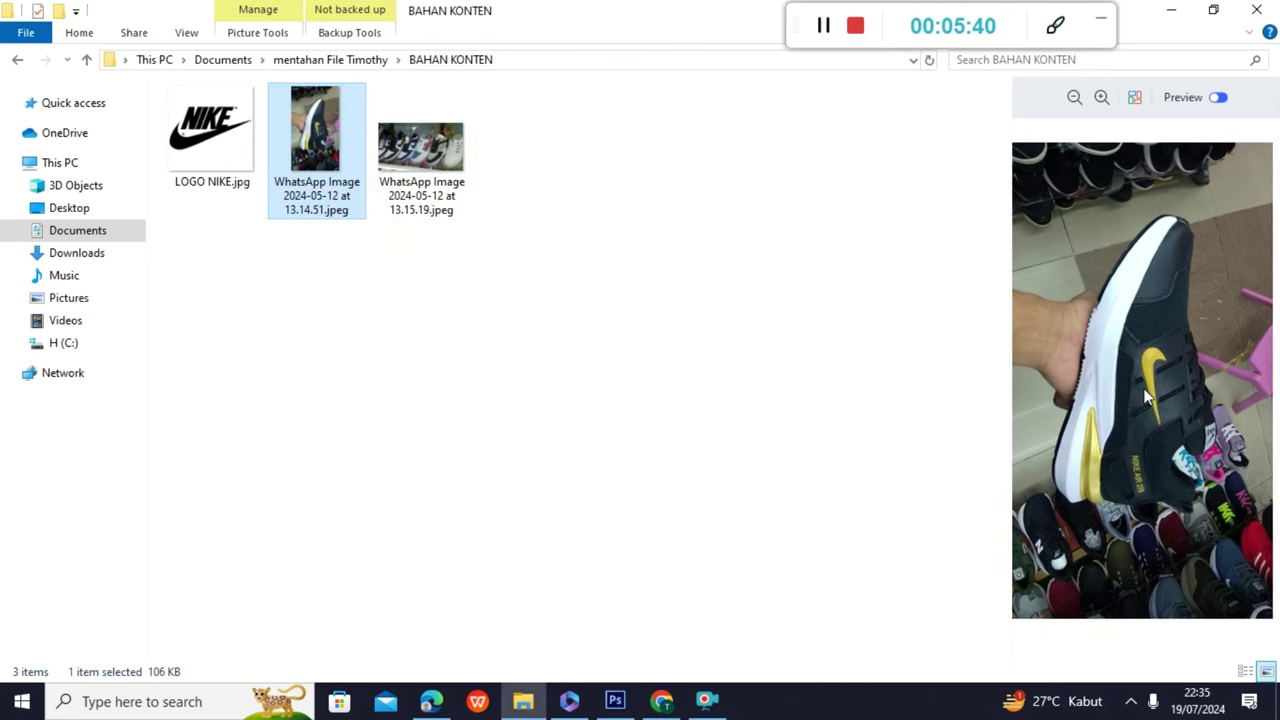
pyautogui.rightClick(341, 131)
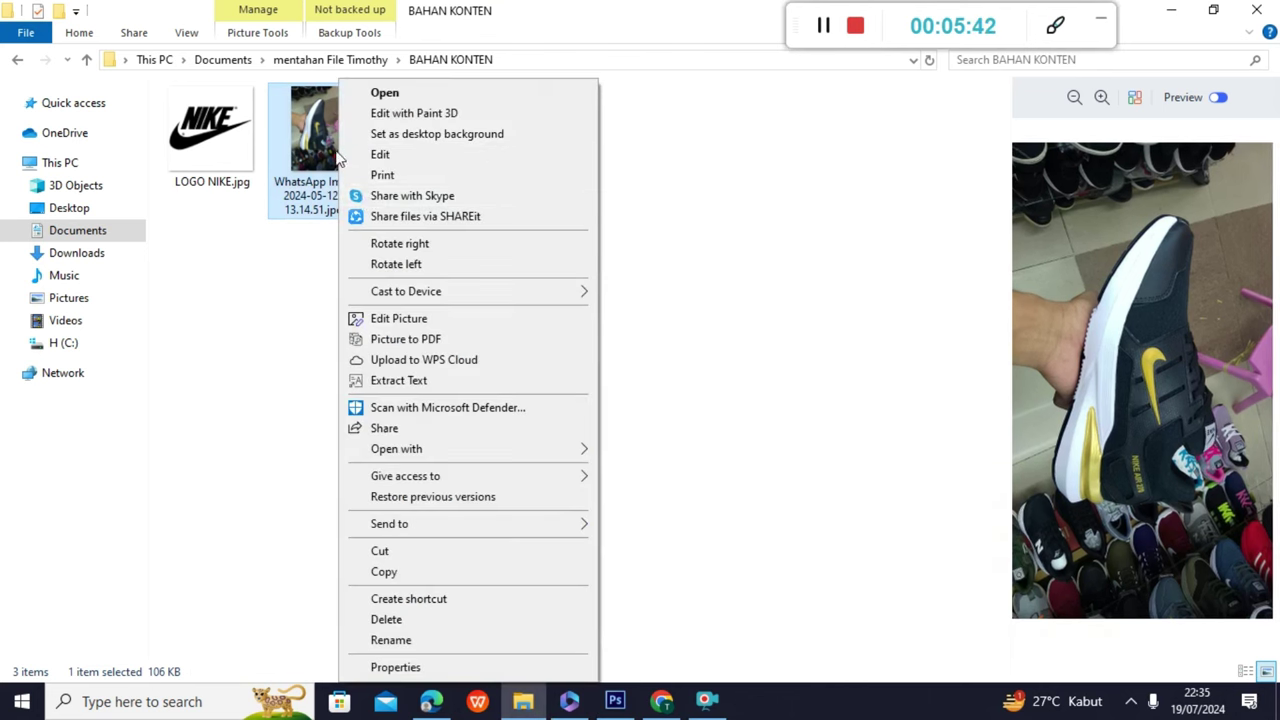
pyautogui.click(320, 147)
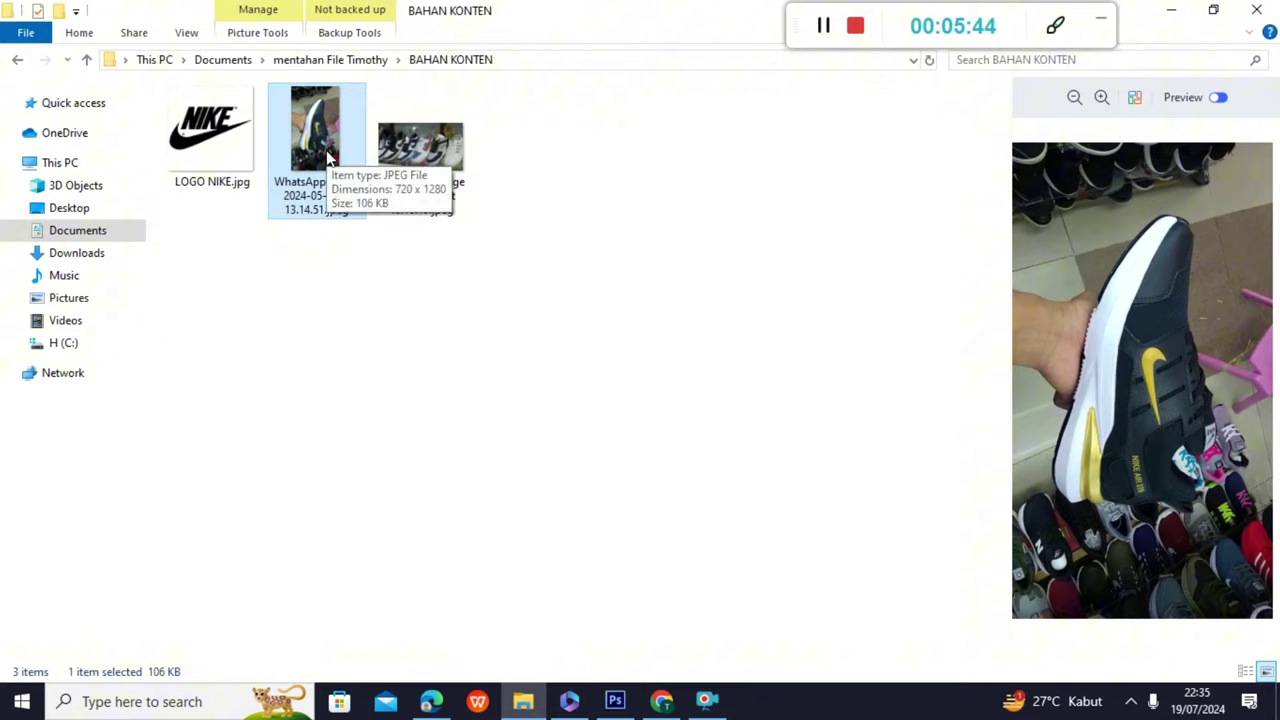
pyautogui.hotkey('alt', 'Tab')
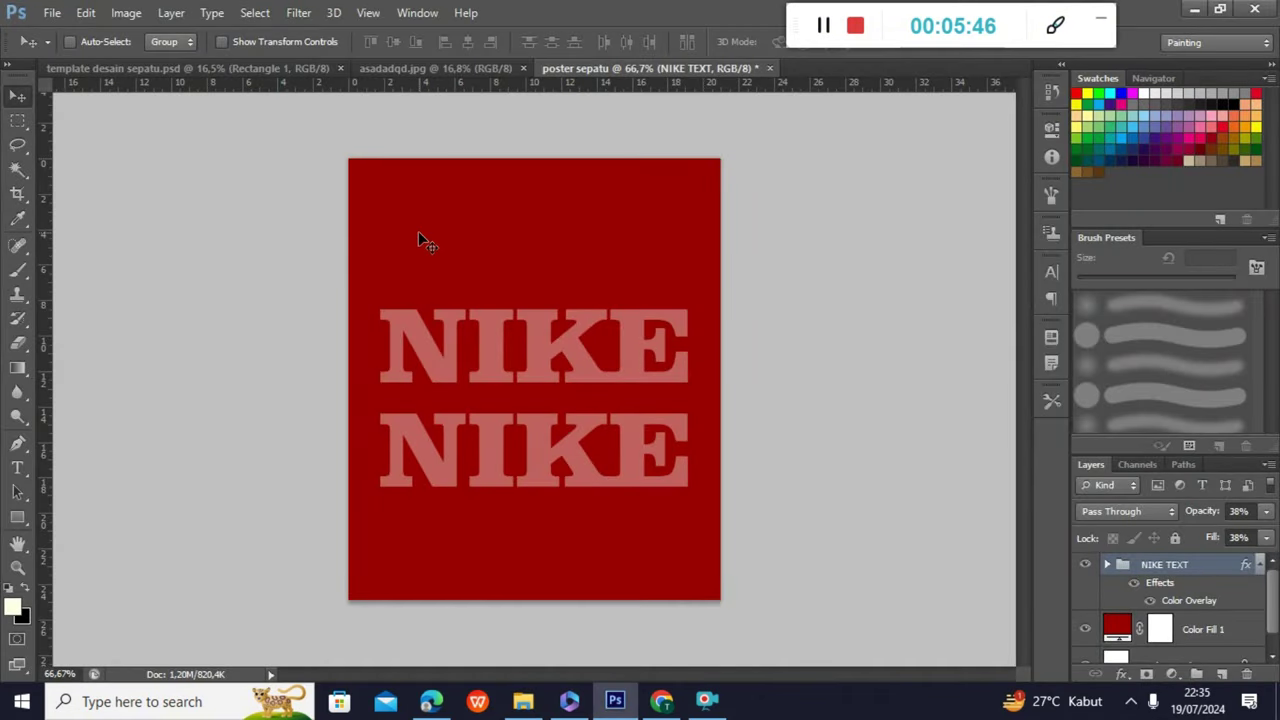
pyautogui.hotkey('alt', 'Tab')
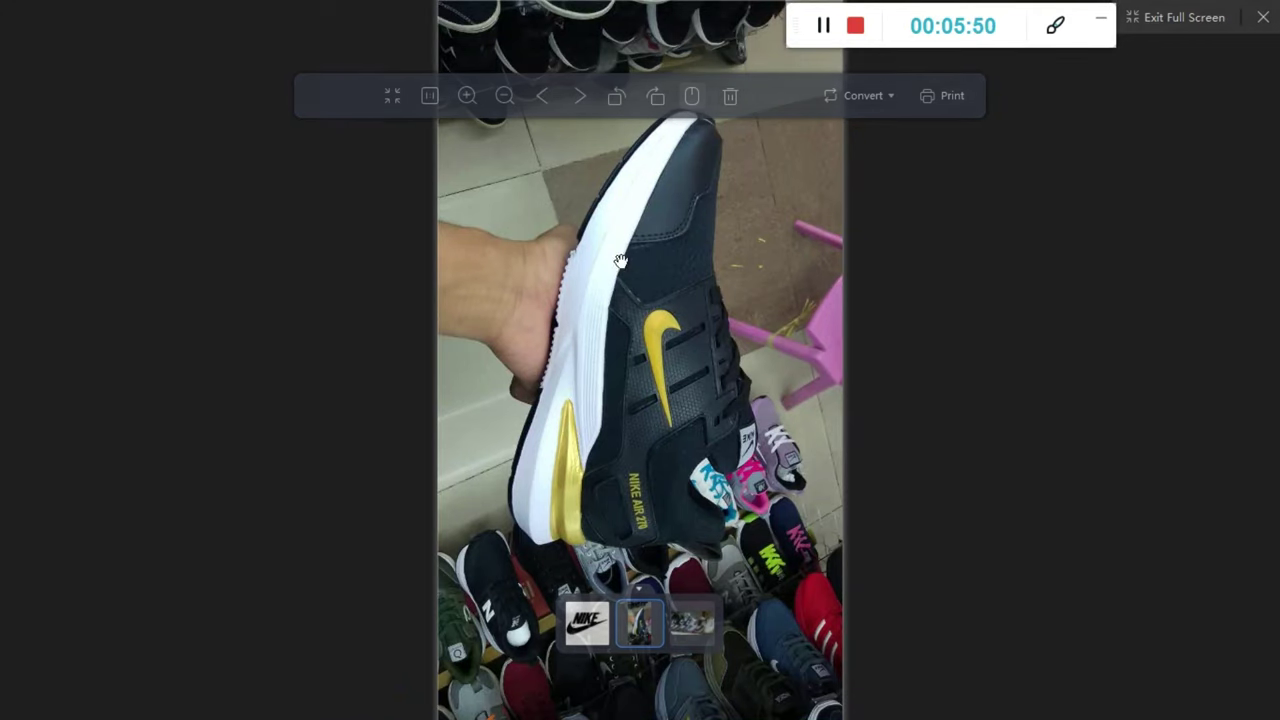
# Copy the shoe photo from the image viewer, return to Photoshop, and paste it into the poster as a new layer.
pyautogui.rightClick(607, 235)
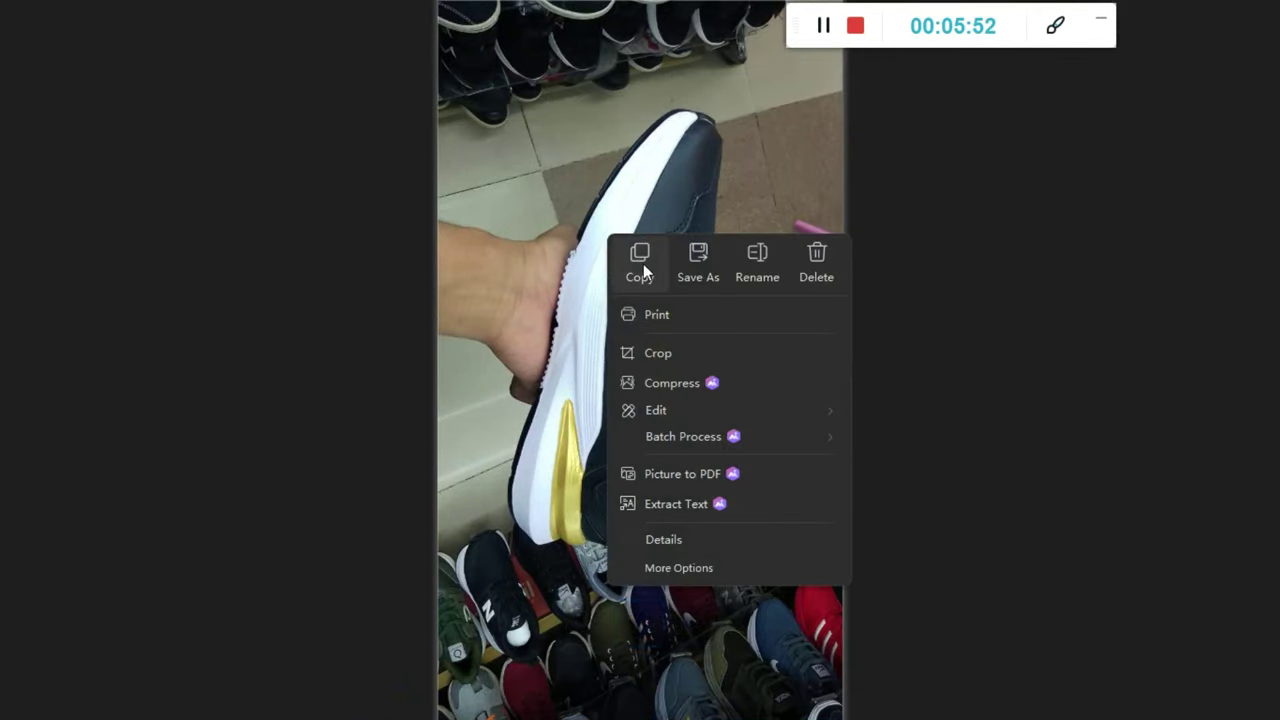
pyautogui.click(641, 266)
pyautogui.hotkey('alt', 'Tab')
pyautogui.hotkey('alt', 'Tab')
pyautogui.press('Tab')
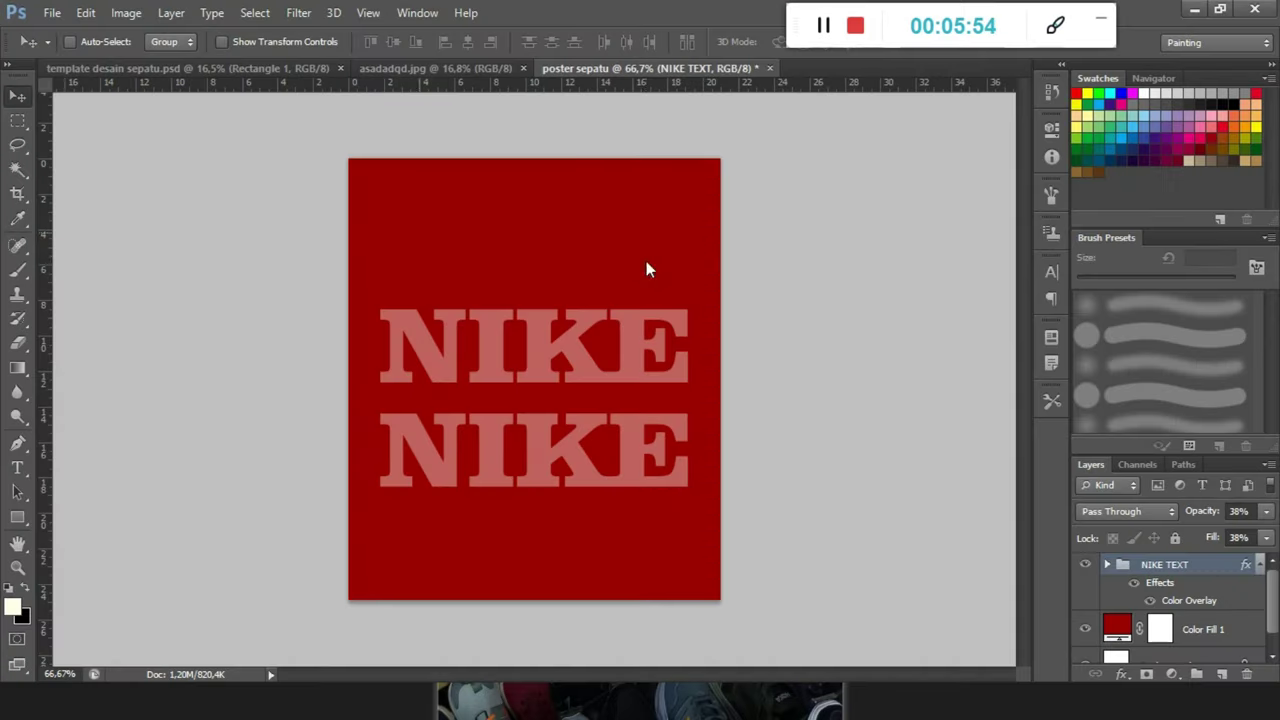
pyautogui.hotkey('ctrl', 'v')
# Scale the pasted shoe photo down to about 33.5% in width and height, and apply the transform.
pyautogui.moveTo(645, 259); pyautogui.dragTo(610, 156)
pyautogui.scroll(-2, 562, 320)
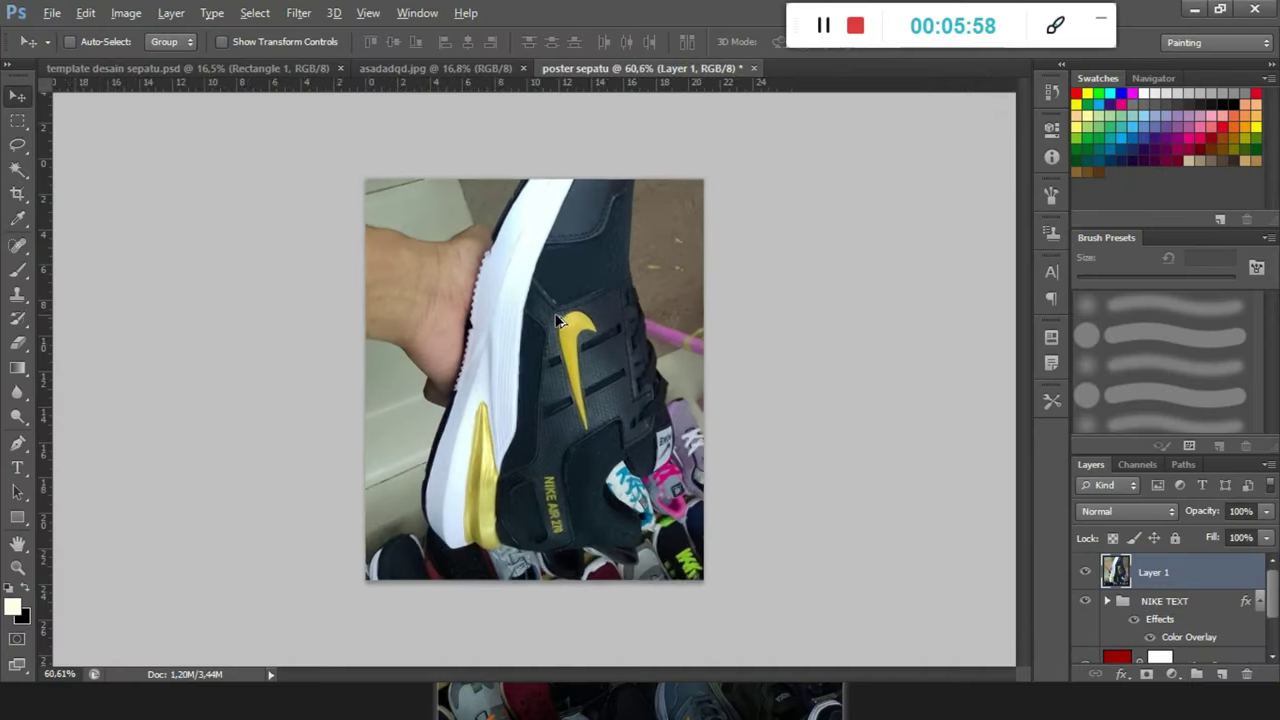
pyautogui.hotkey('ctrl', 't')
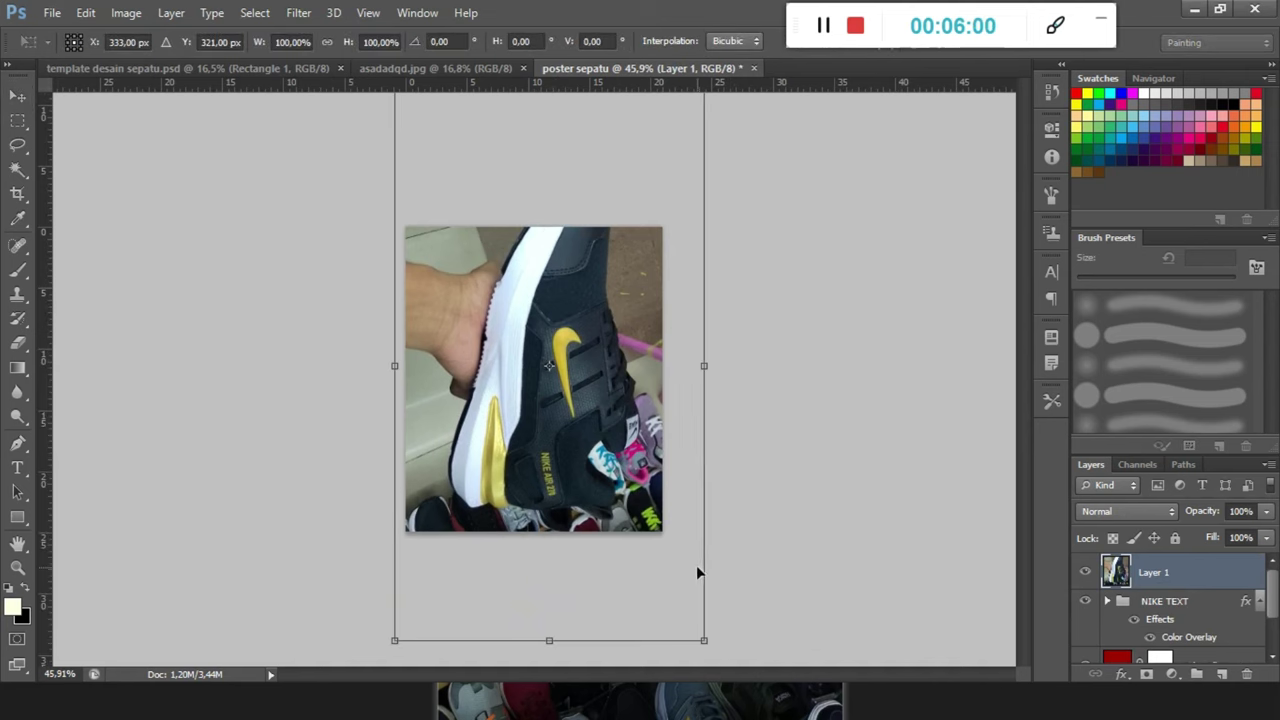
pyautogui.moveTo(704, 641); pyautogui.dragTo(601, 457)
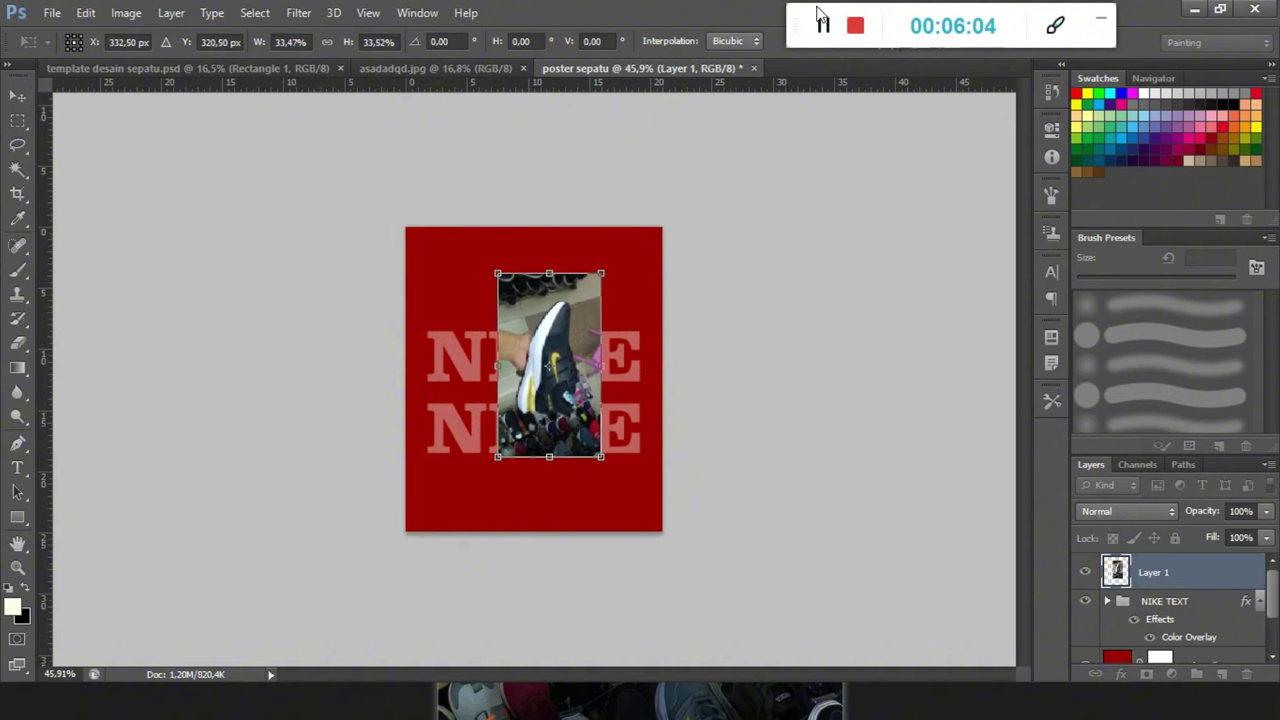
pyautogui.moveTo(805, 21); pyautogui.dragTo(985, 99)
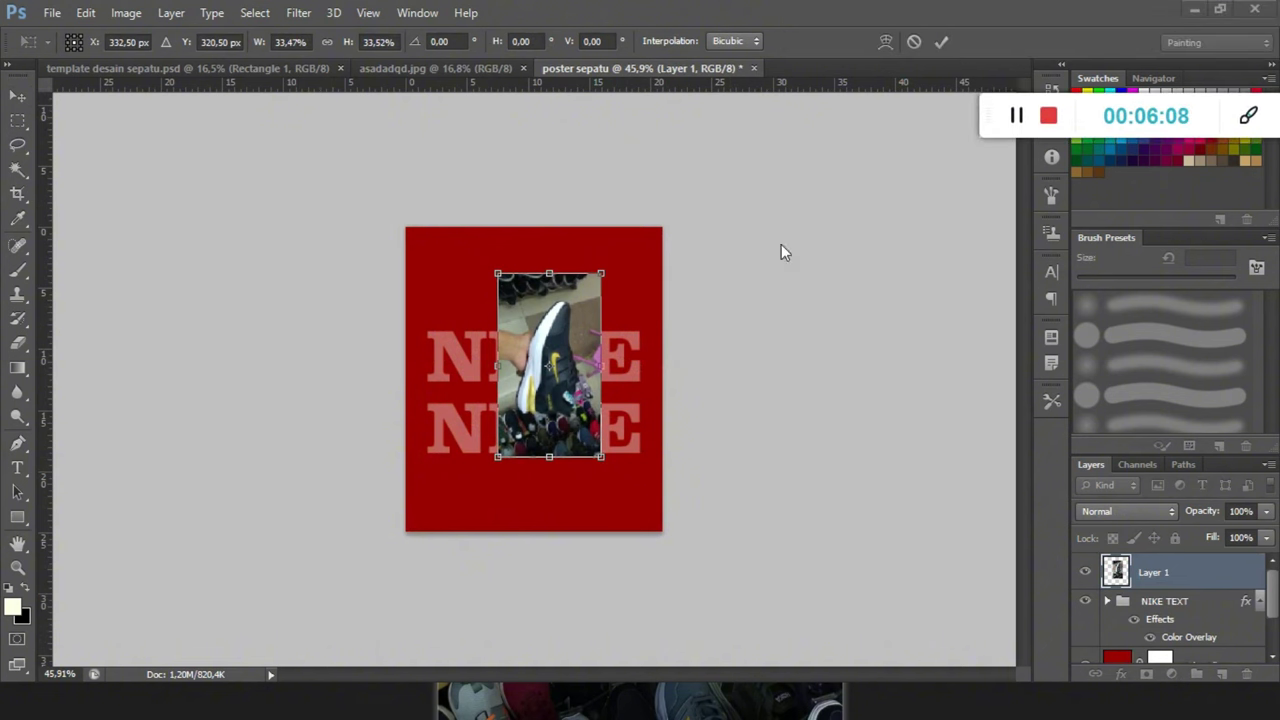
pyautogui.scroll(2, 508, 410)
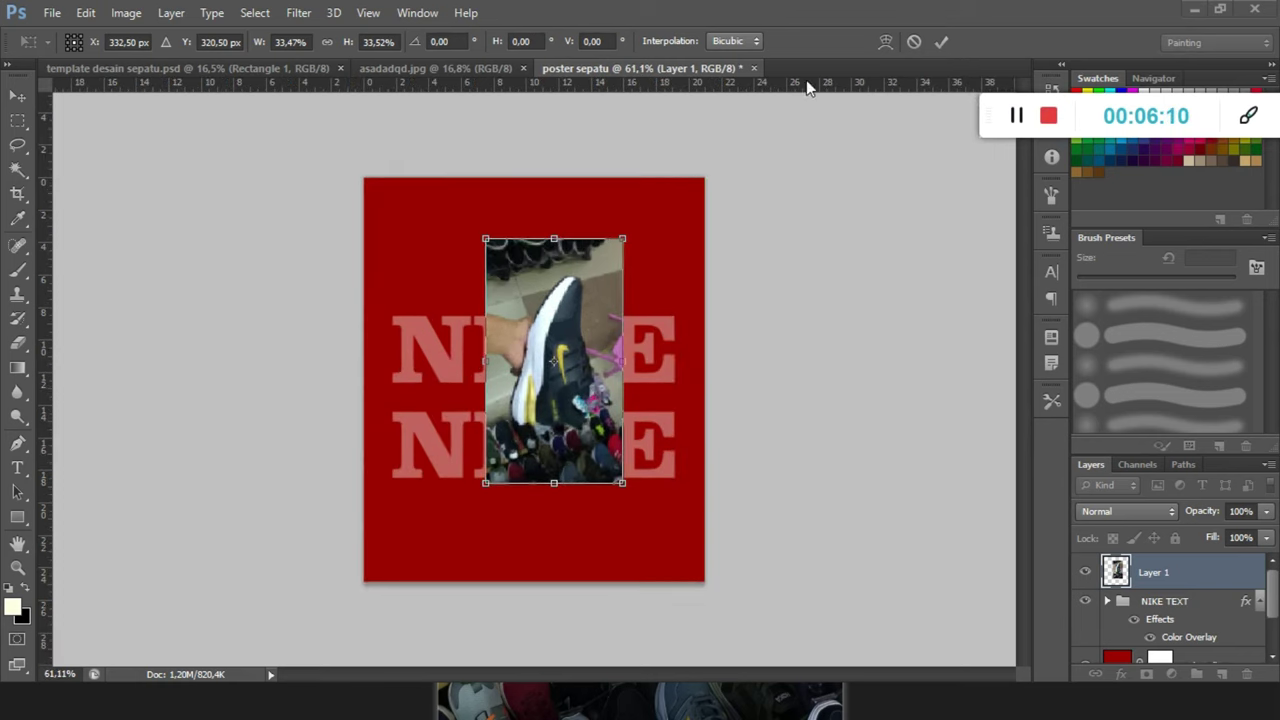
pyautogui.click(941, 41)
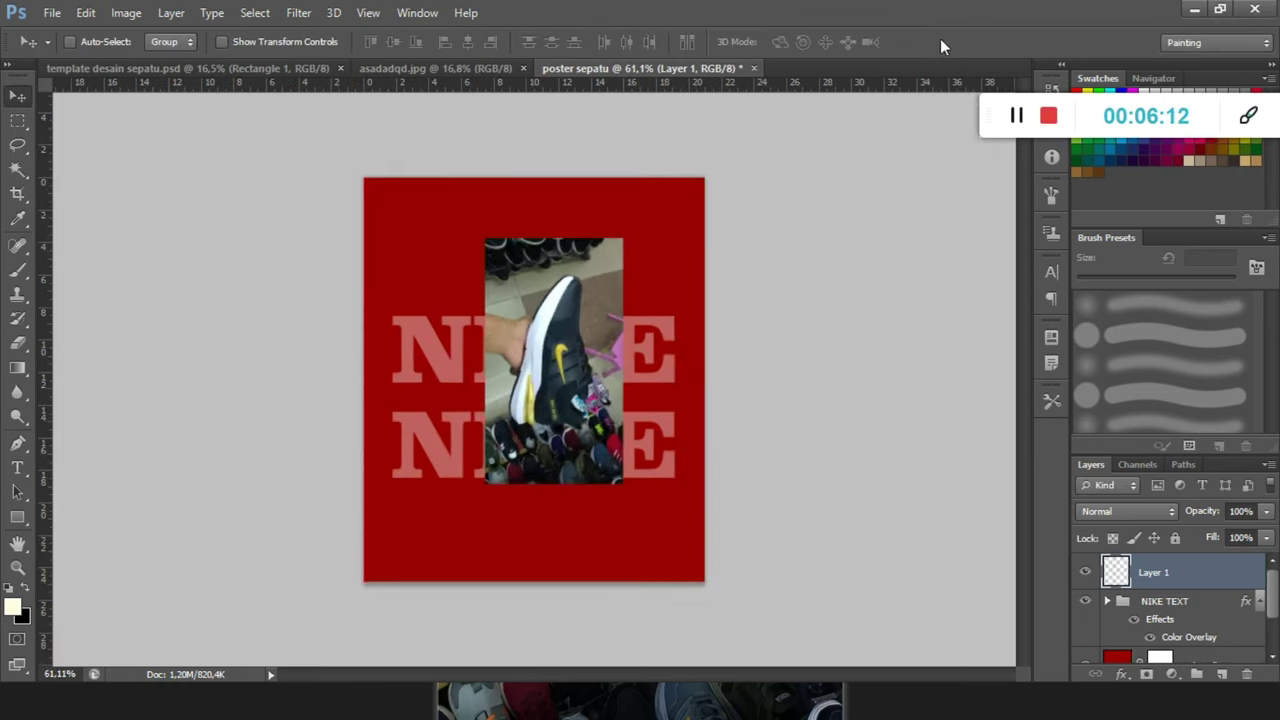
# Shift the shoe photo toward the poster's horizontal centre and enlarge it slightly around its own centre.
pyautogui.scroll(4, 567, 373)
pyautogui.scroll(1, 567, 373)
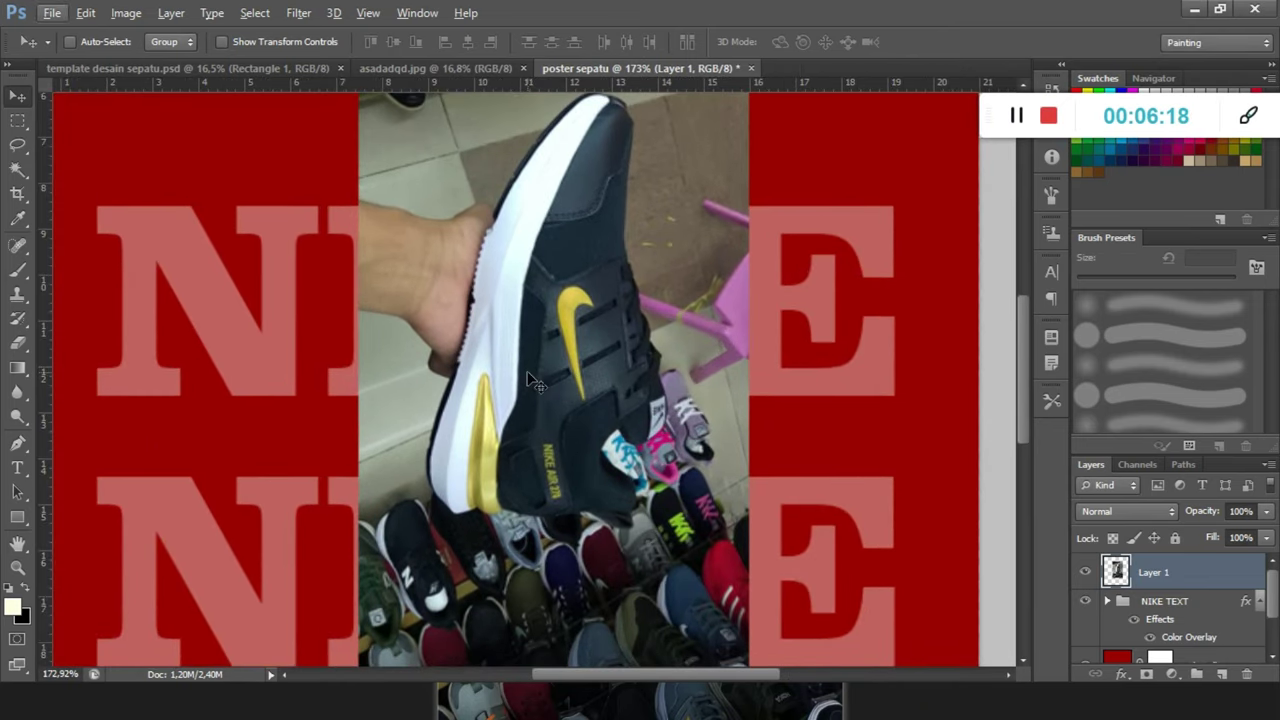
pyautogui.scroll(-3, 549, 377)
pyautogui.moveTo(536, 375); pyautogui.dragTo(524, 379)
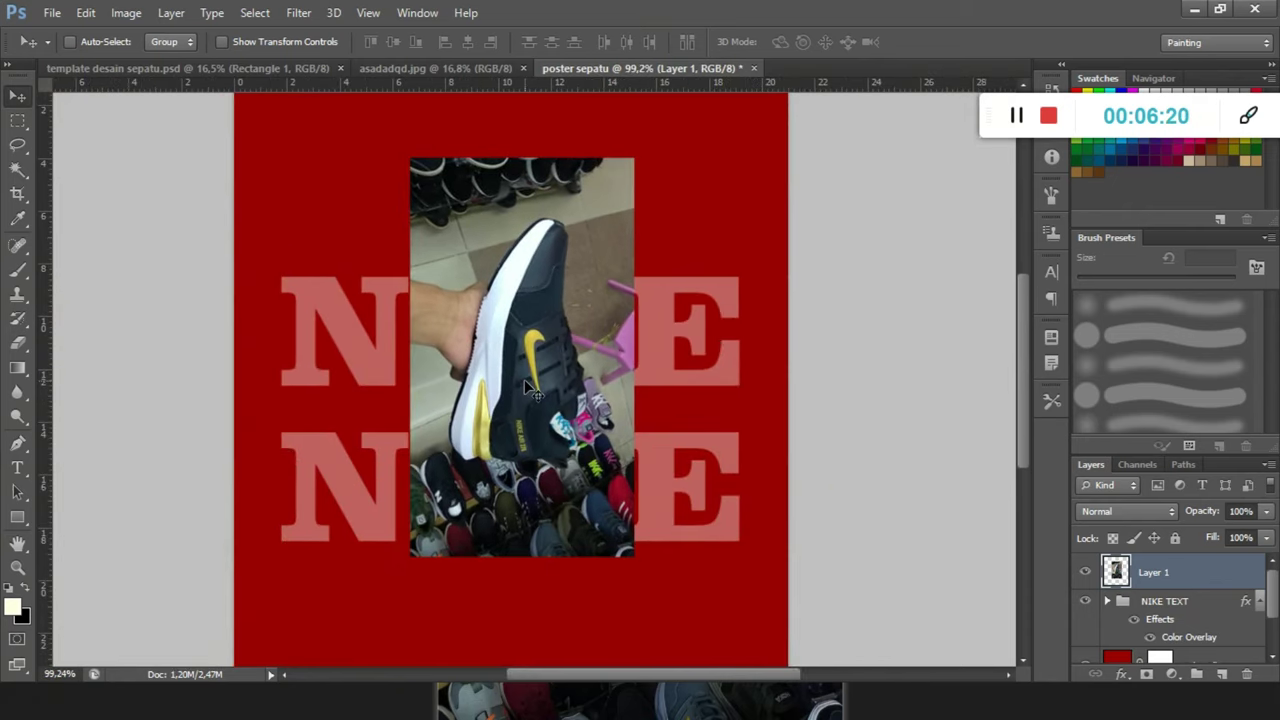
pyautogui.hotkey('ctrl', 't')
pyautogui.moveTo(638, 562); pyautogui.dragTo(678, 580)
pyautogui.click(943, 42)
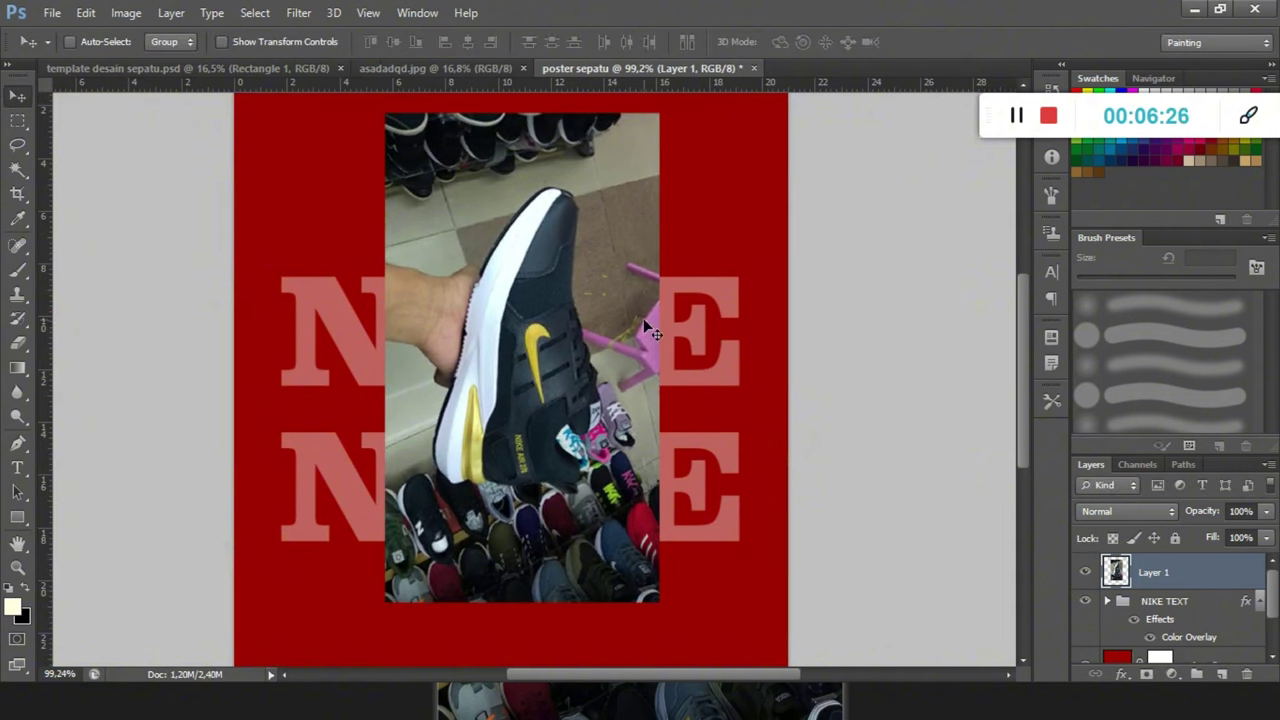
# Select the floor around the shoe with the Magic Wand at tolerance 60, delete it, and deselect.
pyautogui.click(16, 172)
pyautogui.click(126, 166)
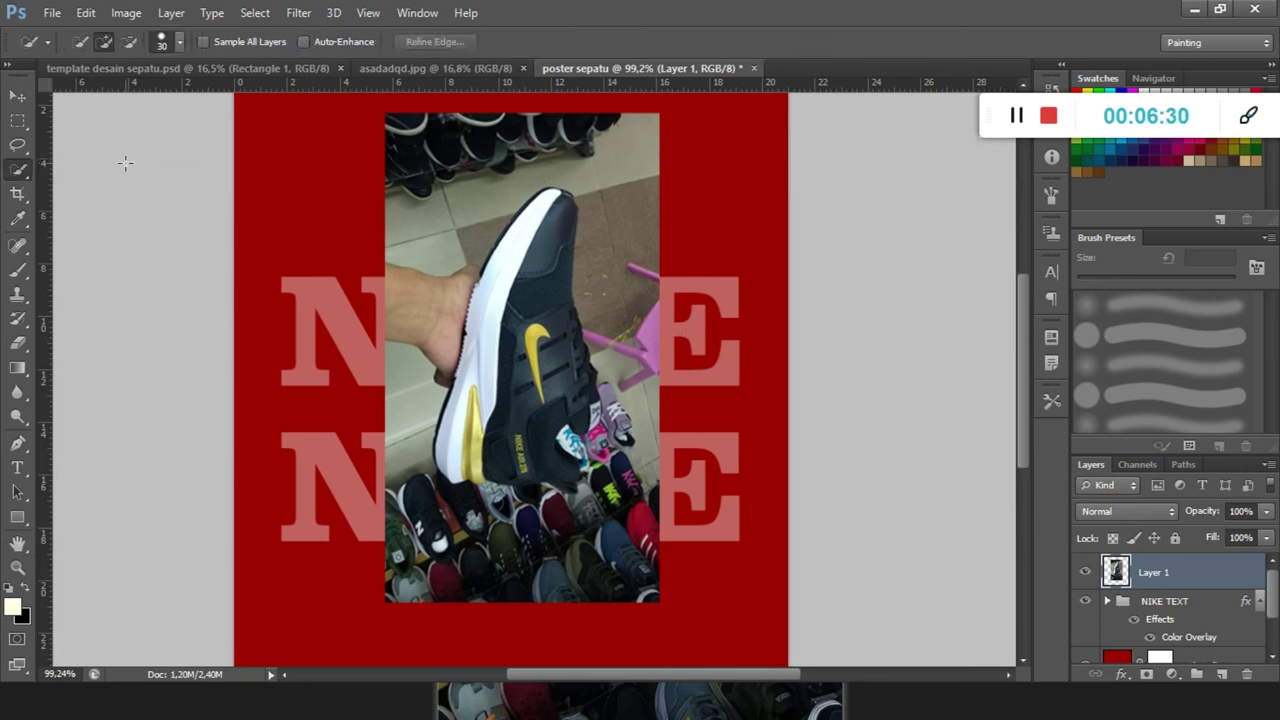
pyautogui.rightClick(31, 162)
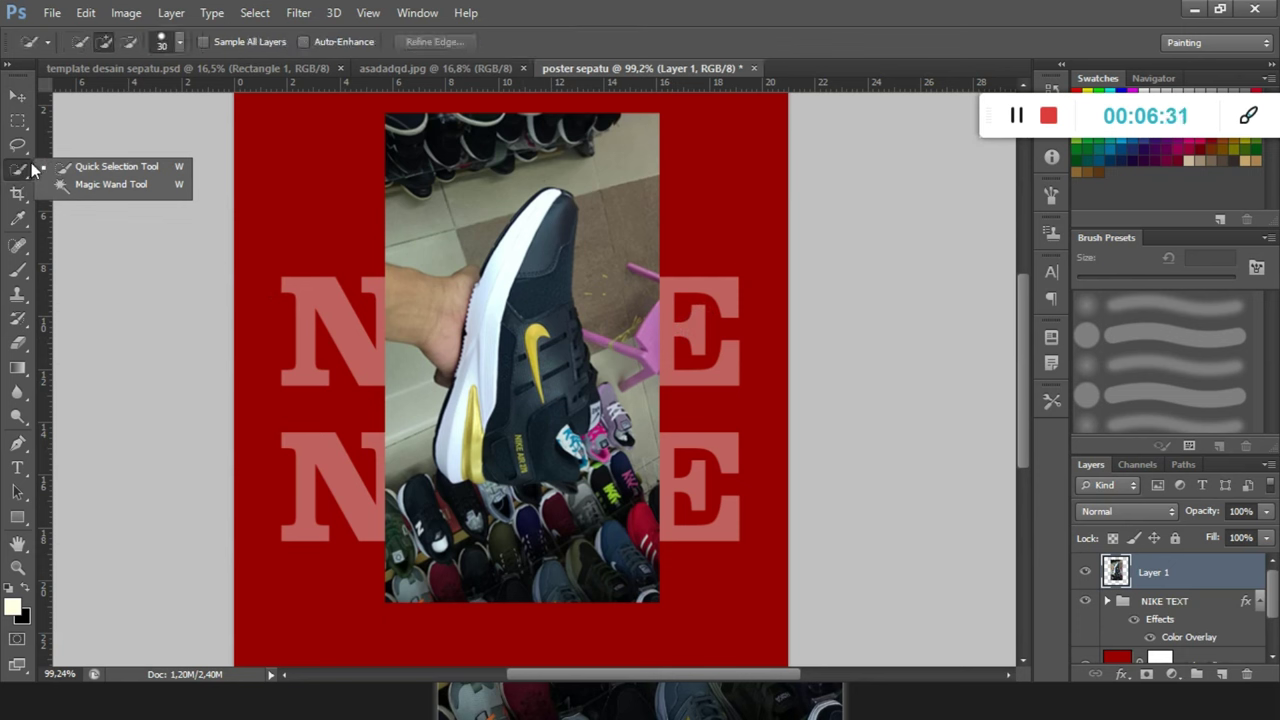
pyautogui.click(110, 184)
pyautogui.click(625, 202)
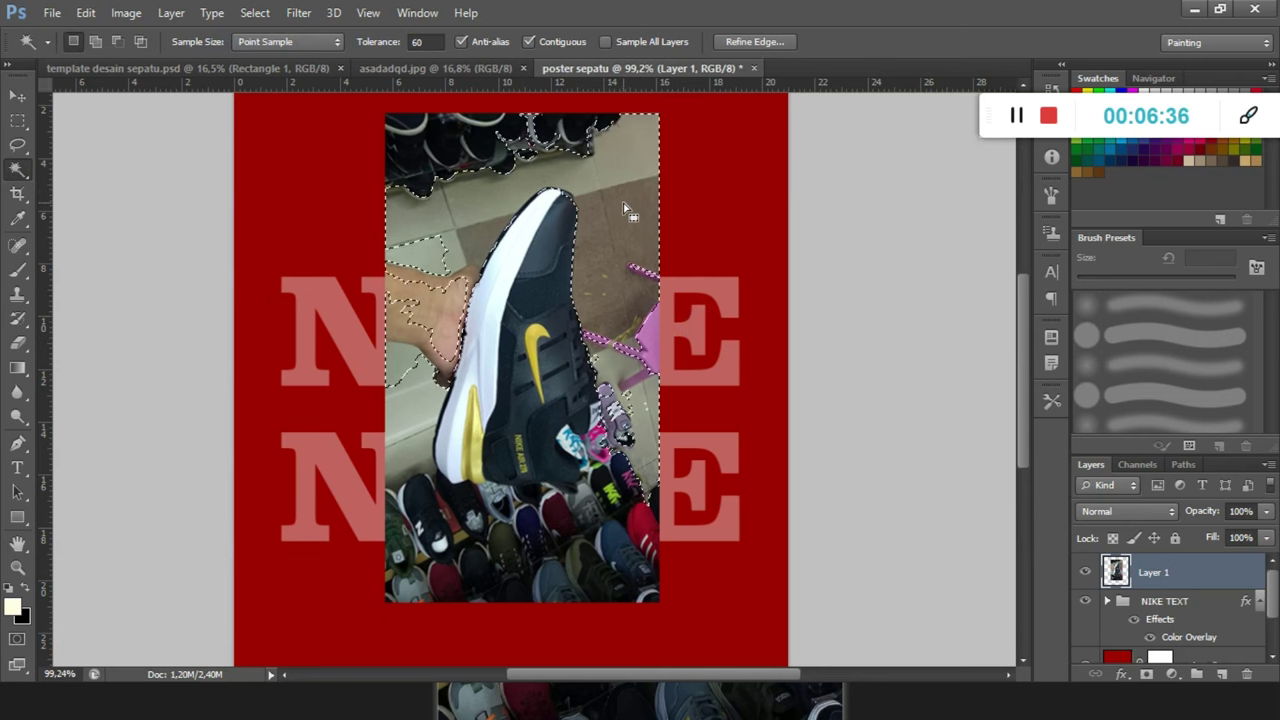
pyautogui.press('Delete')
pyautogui.hotkey('ctrl', 'd')
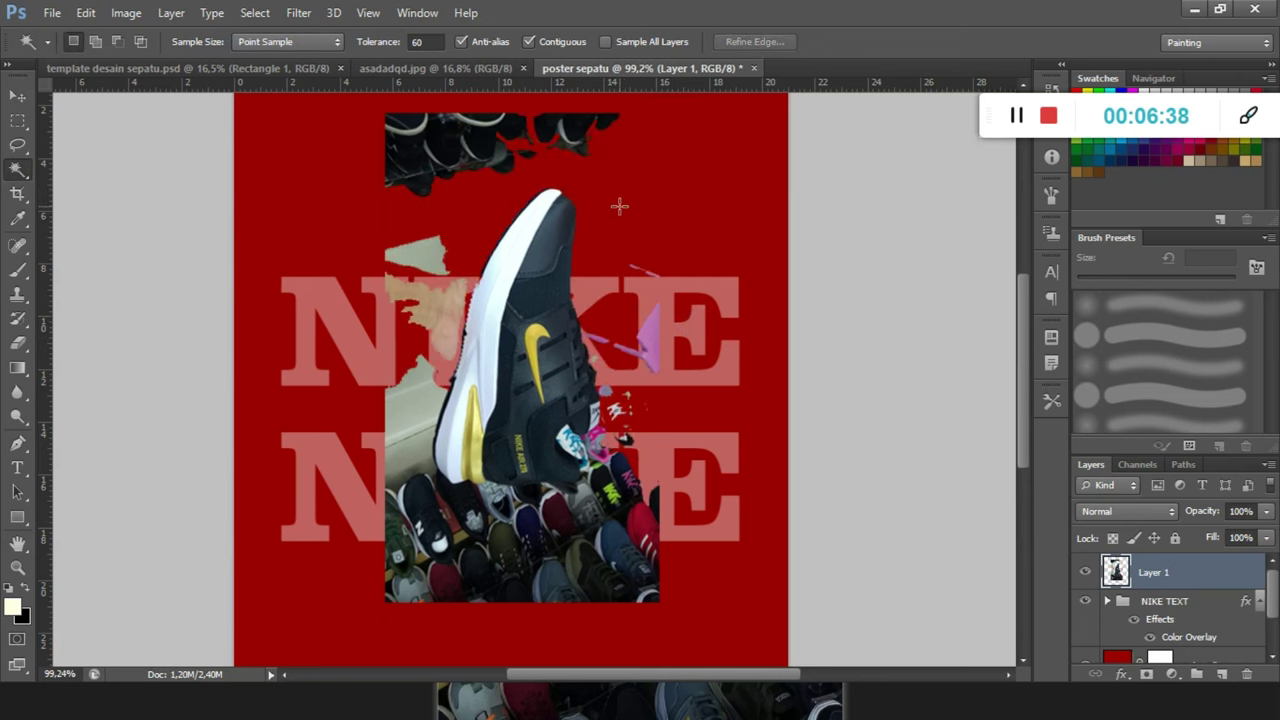
# Undo the deletion of the floor background and redo it to compare the cutout.
pyautogui.hotkey('ctrl', 'alt', 'z')
pyautogui.hotkey('ctrl', 'alt', 'z')
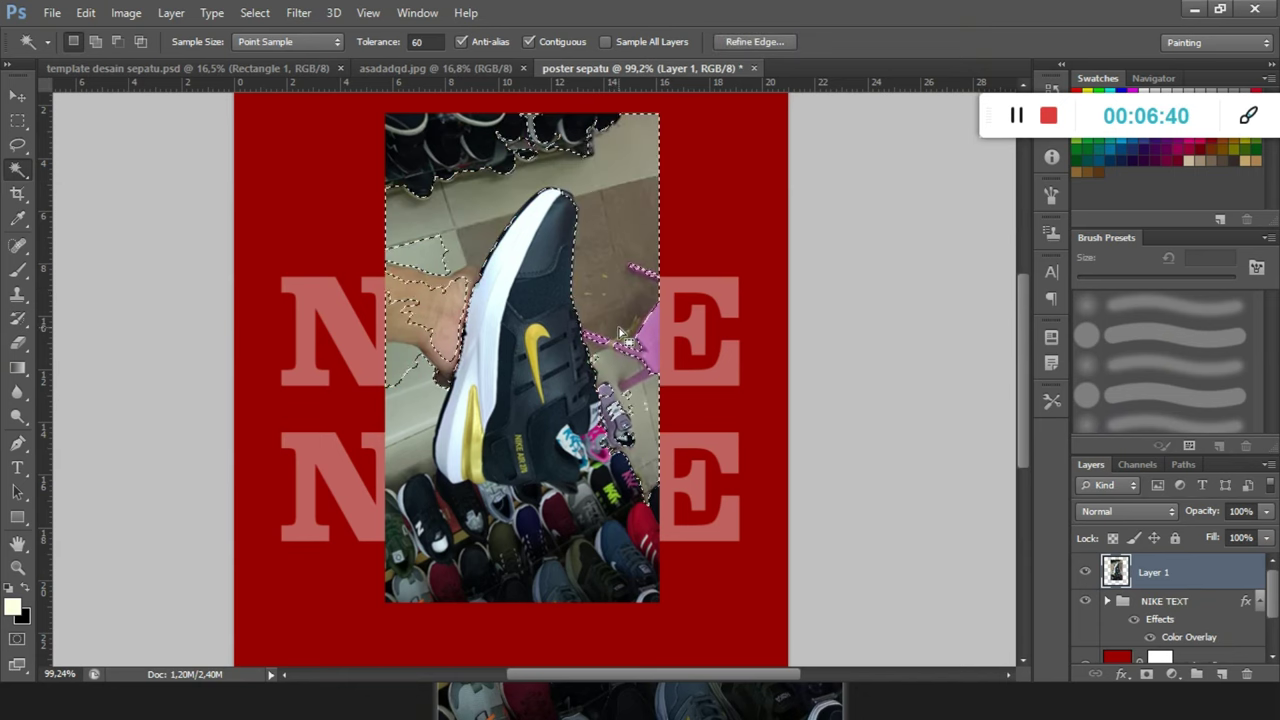
pyautogui.hotkey('ctrl', 'shift', 'z')
pyautogui.hotkey('ctrl', 'shift', 'z')
# Delete the pale floor patch beside the shoe's heel using the Magic Wand, and clear the selection.
pyautogui.scroll(5, 552, 540)
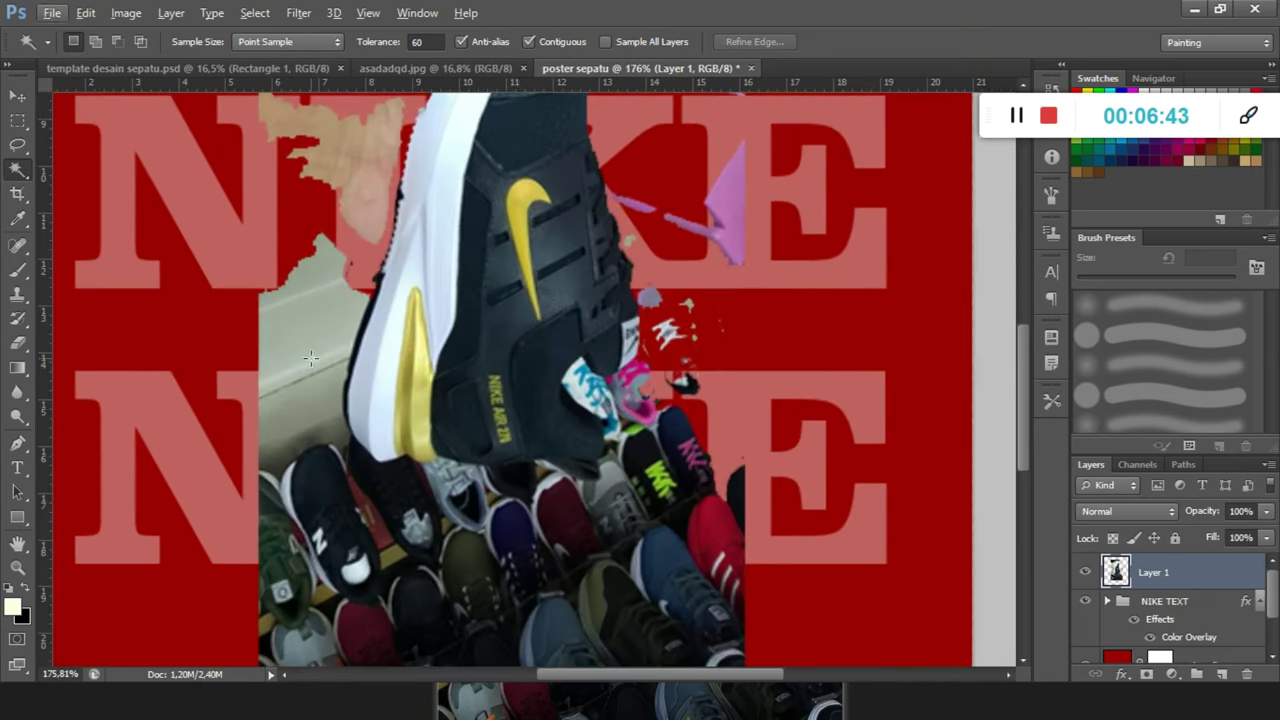
pyautogui.click(311, 358)
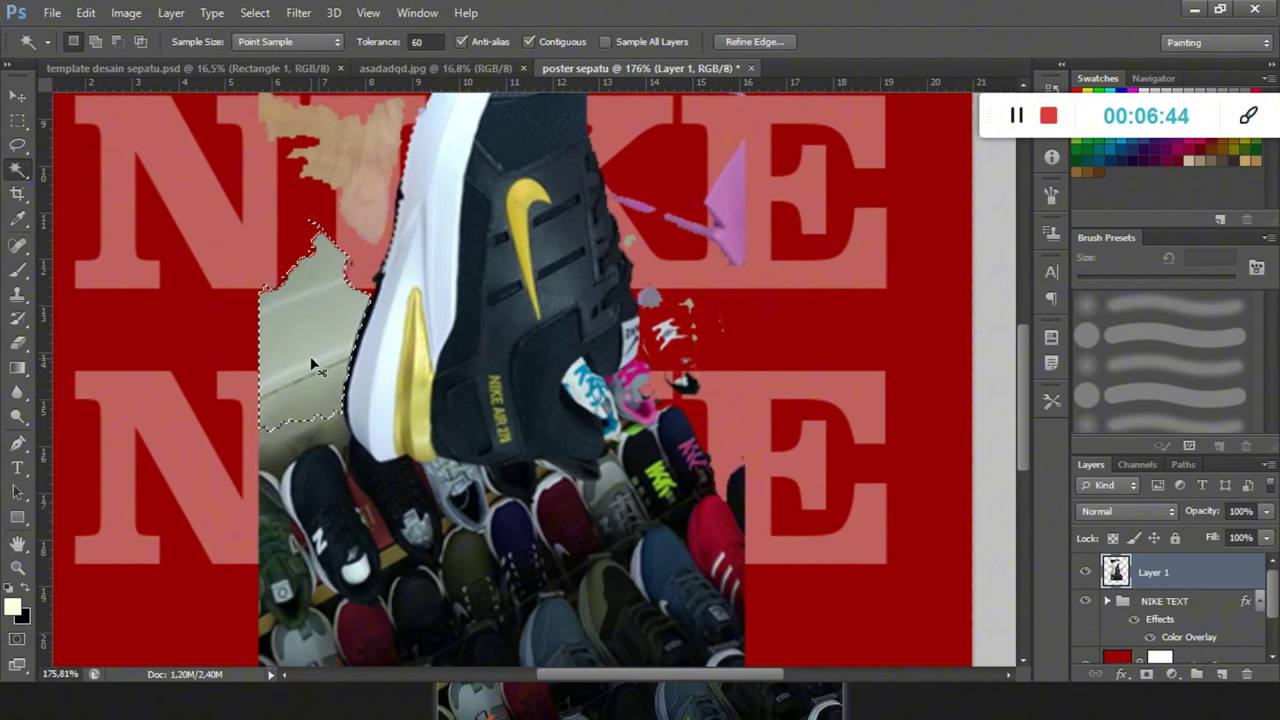
pyautogui.press('Delete')
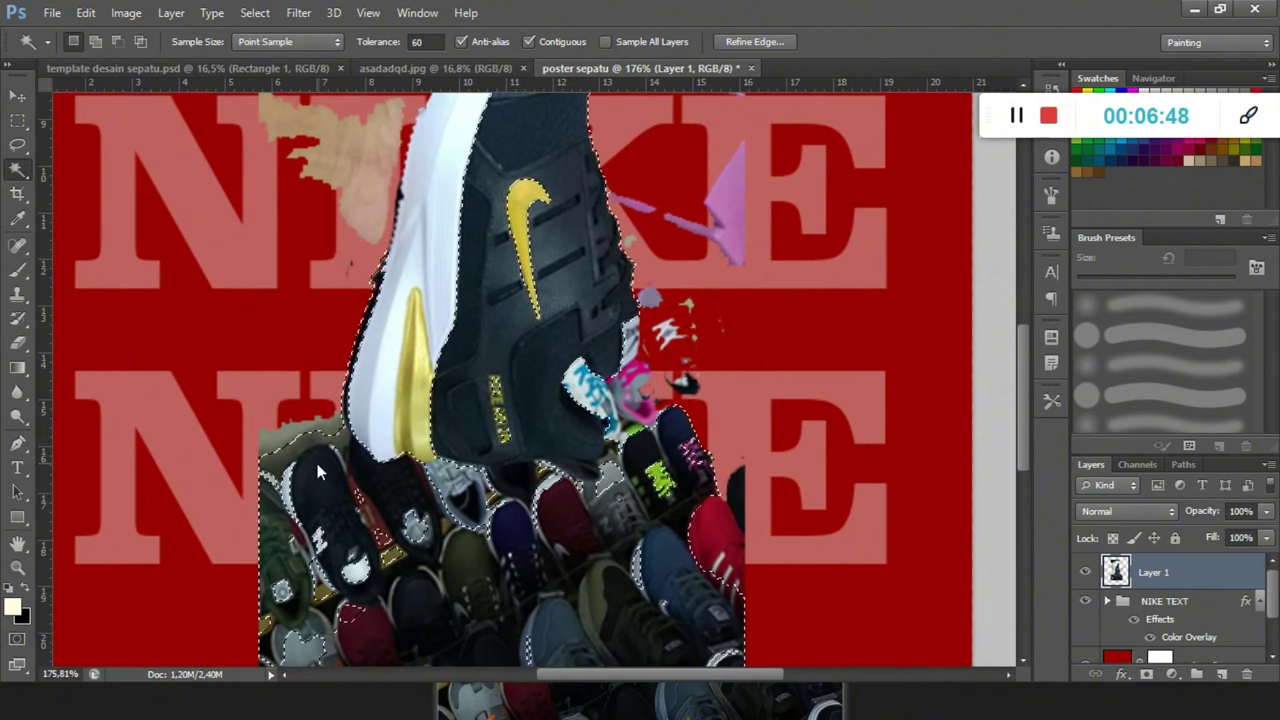
pyautogui.hotkey('ctrl', 'd')
# Delete the remaining hand area and the grey floor fragment above it with the Magic Wand.
pyautogui.scroll(-1, 315, 455)
pyautogui.scroll(-1, 315, 455)
pyautogui.click(300, 216)
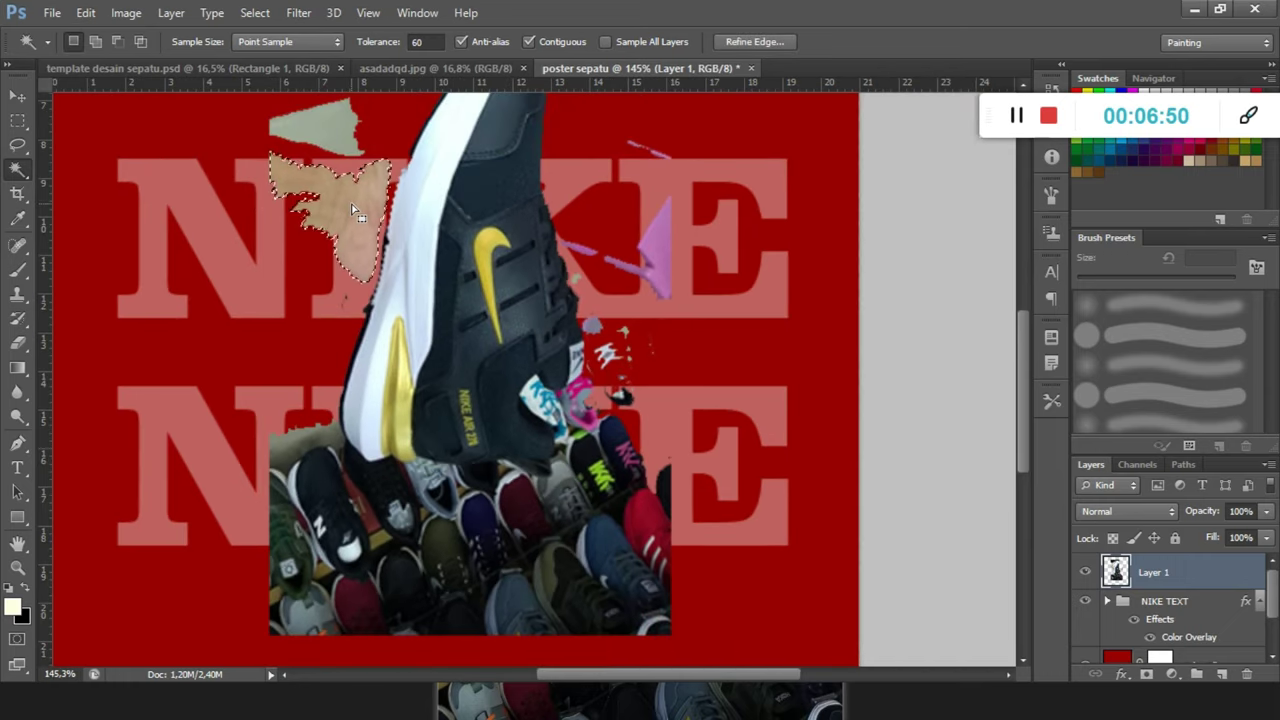
pyautogui.press('Delete')
pyautogui.hotkey('ctrl', 'd')
pyautogui.click(330, 145)
pyautogui.press('Delete')
pyautogui.hotkey('ctrl', 'd')
# Delete the large pink chair remnant beside the shoe's laces with the Magic Wand, and deselect.
pyautogui.scroll(-5, 384, 221)
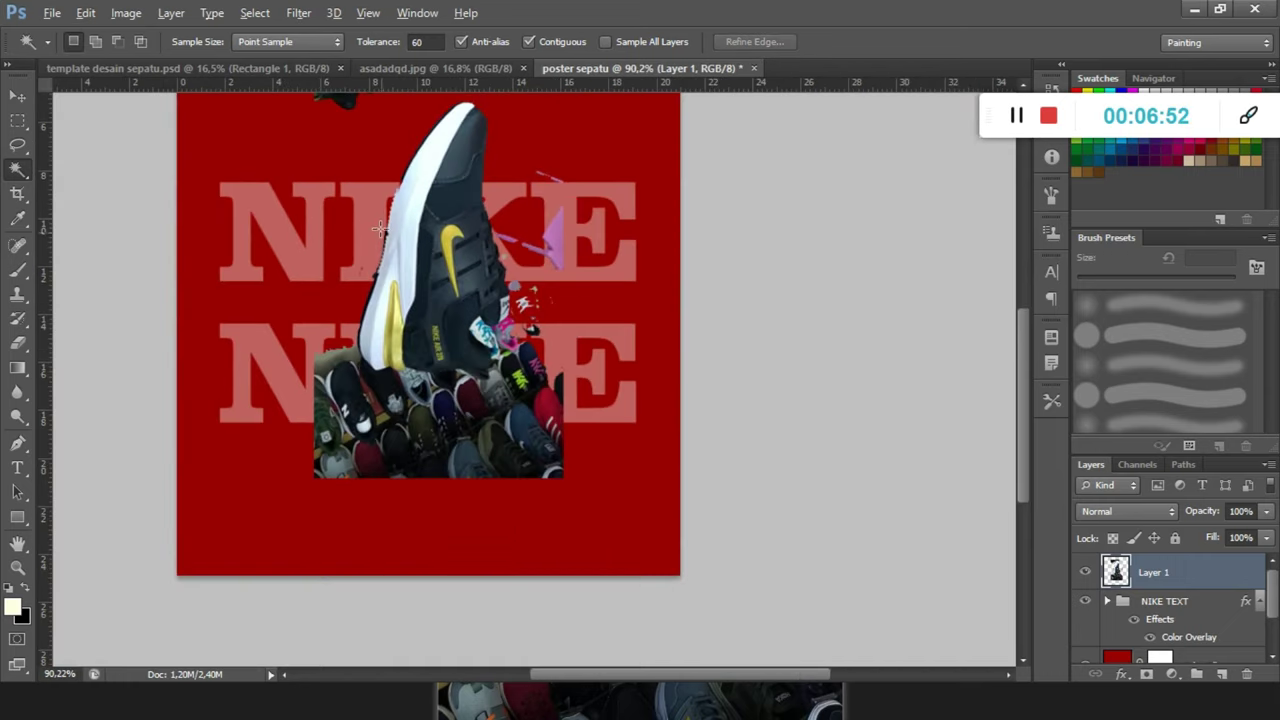
pyautogui.click(557, 250)
pyautogui.press('Delete')
pyautogui.hotkey('ctrl', 'd')
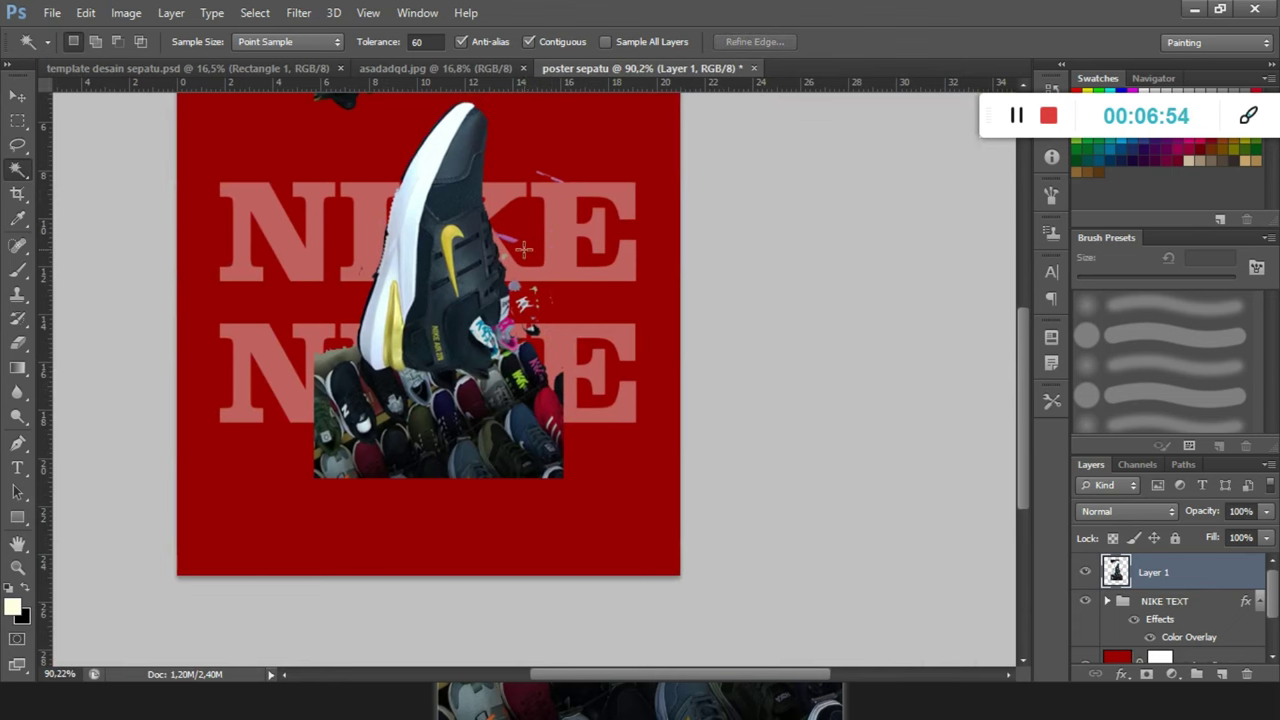
# Lasso the pile of display shoes below the main shoe along its sole and opening, delete it, and deselect.
pyautogui.scroll(3, 407, 460)
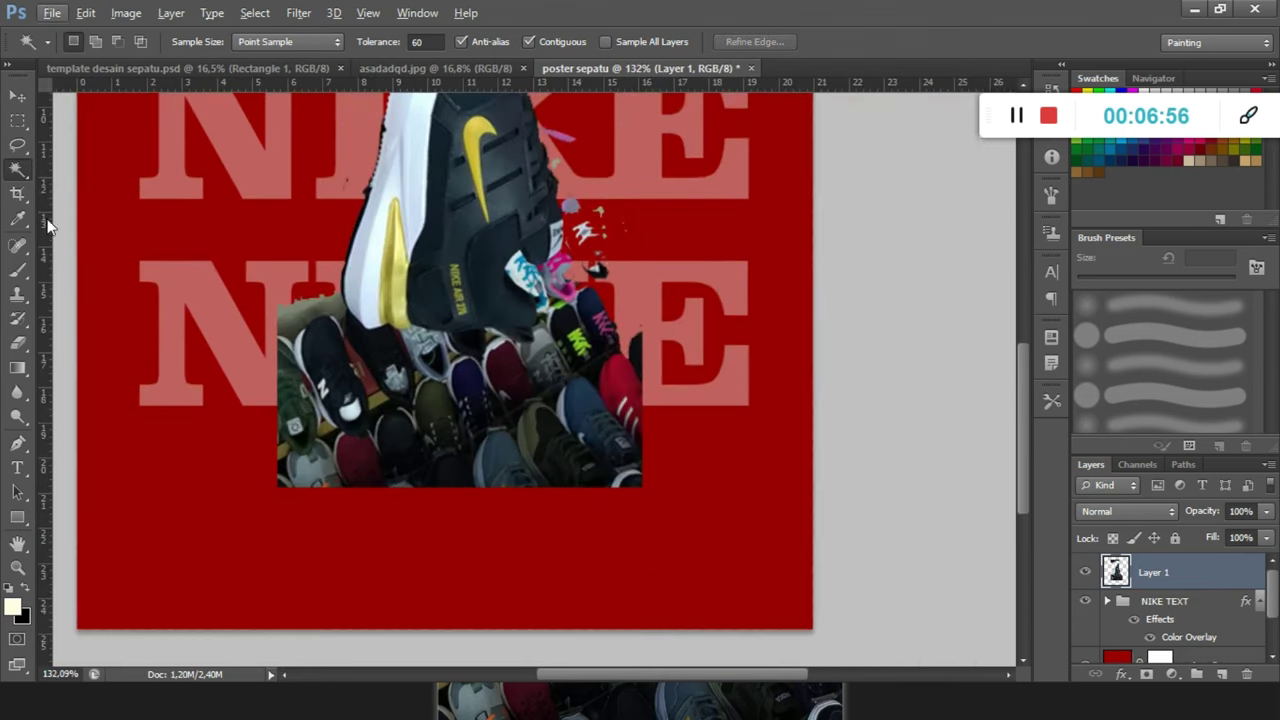
pyautogui.click(17, 143)
pyautogui.moveTo(228, 406)
pyautogui.mouseDown()
pyautogui.moveTo(228, 334)
pyautogui.moveTo(265, 287)
pyautogui.moveTo(321, 301)
pyautogui.moveTo(369, 349)
pyautogui.moveTo(457, 356)
pyautogui.moveTo(541, 356)
pyautogui.moveTo(563, 342)
pyautogui.moveTo(532, 288)
pyautogui.mouseUp()
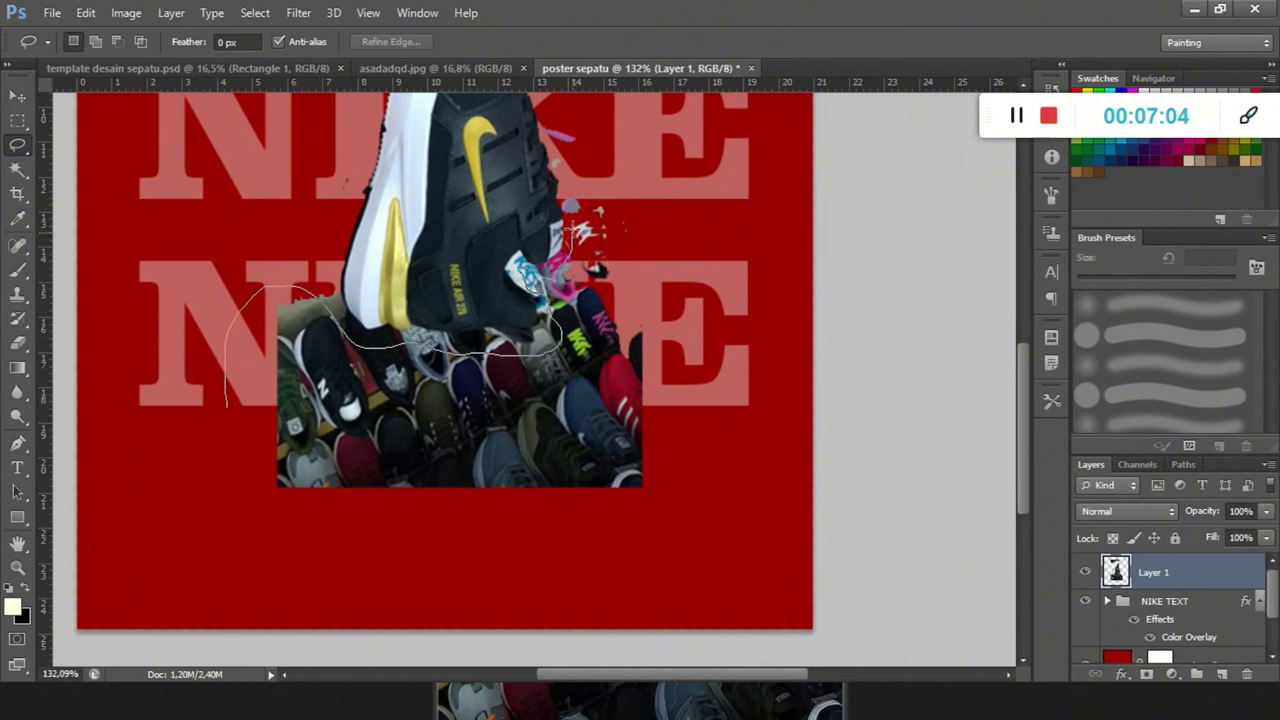
pyautogui.moveTo(578, 232)
pyautogui.mouseDown()
pyautogui.moveTo(611, 197)
pyautogui.moveTo(721, 290)
pyautogui.moveTo(717, 545)
pyautogui.moveTo(307, 531)
pyautogui.moveTo(238, 520)
pyautogui.mouseUp()
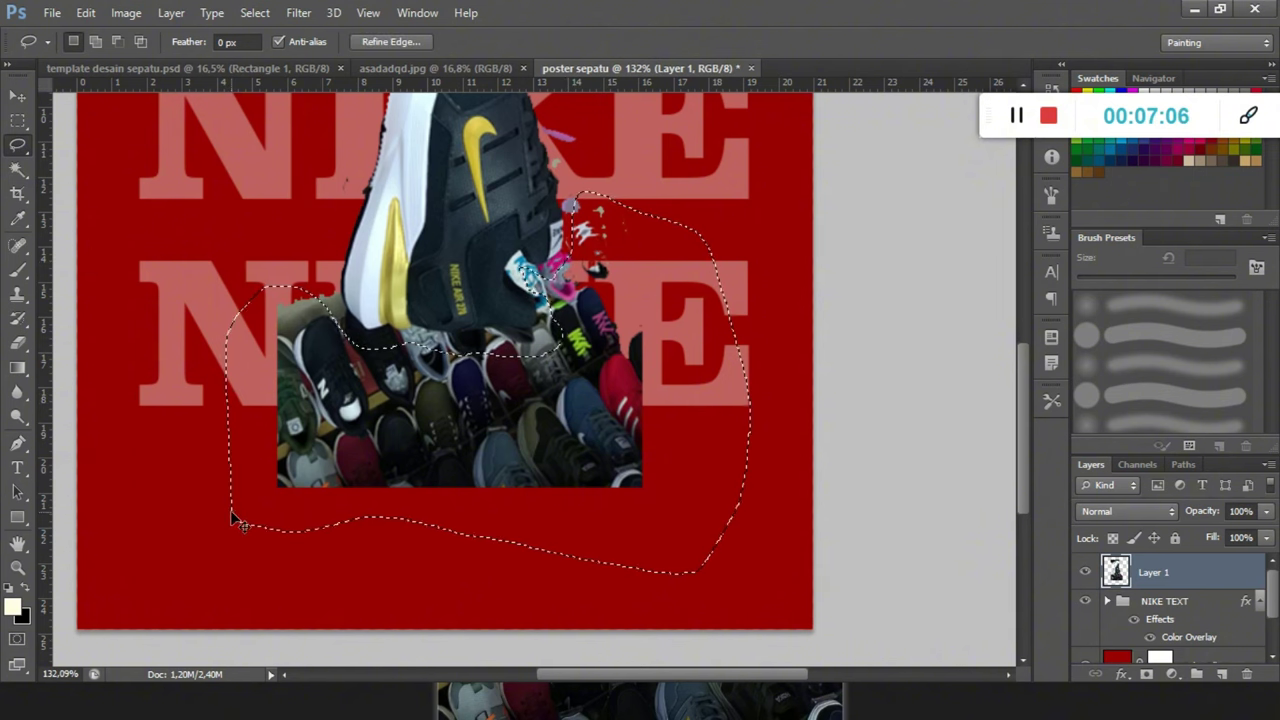
pyautogui.press('Delete')
pyautogui.hotkey('ctrl', 'd')
# Lasso the dark row of shoes above the main shoe's toe, delete it, and deselect.
pyautogui.scroll(-3, 340, 500)
pyautogui.scroll(2, 505, 355)
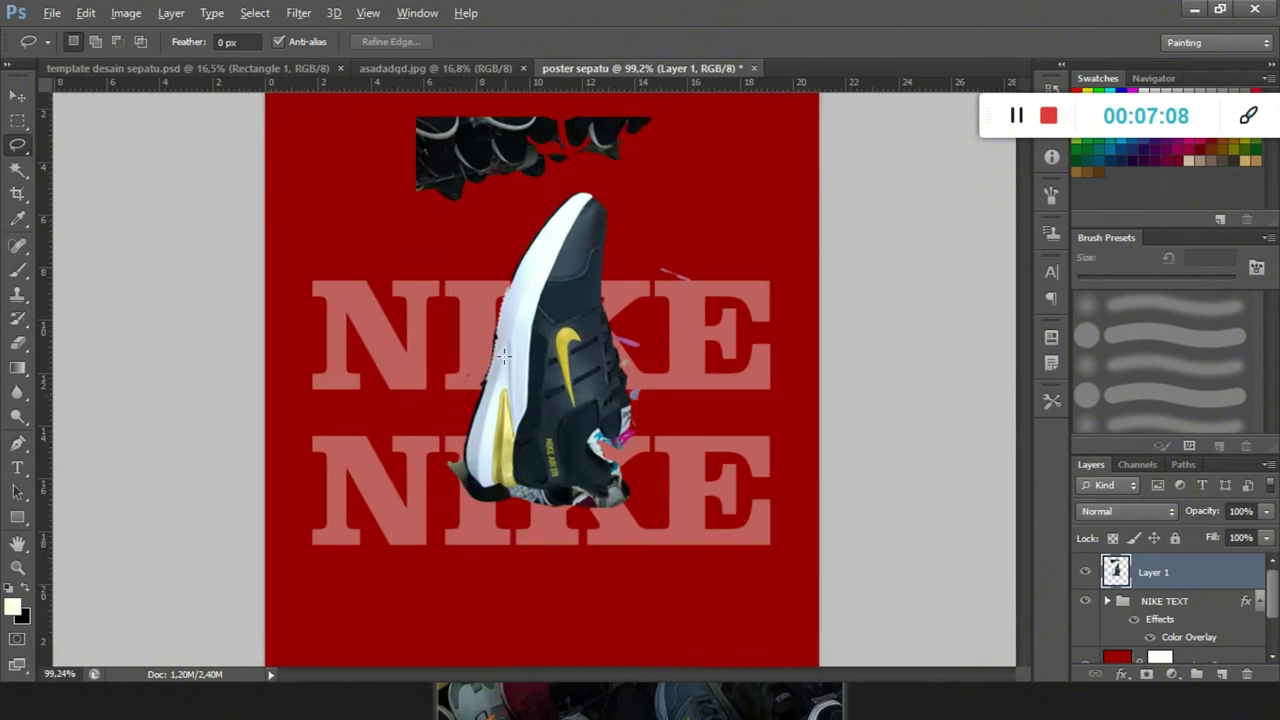
pyautogui.scroll(-2, 505, 355)
pyautogui.moveTo(421, 273); pyautogui.dragTo(549, 214)
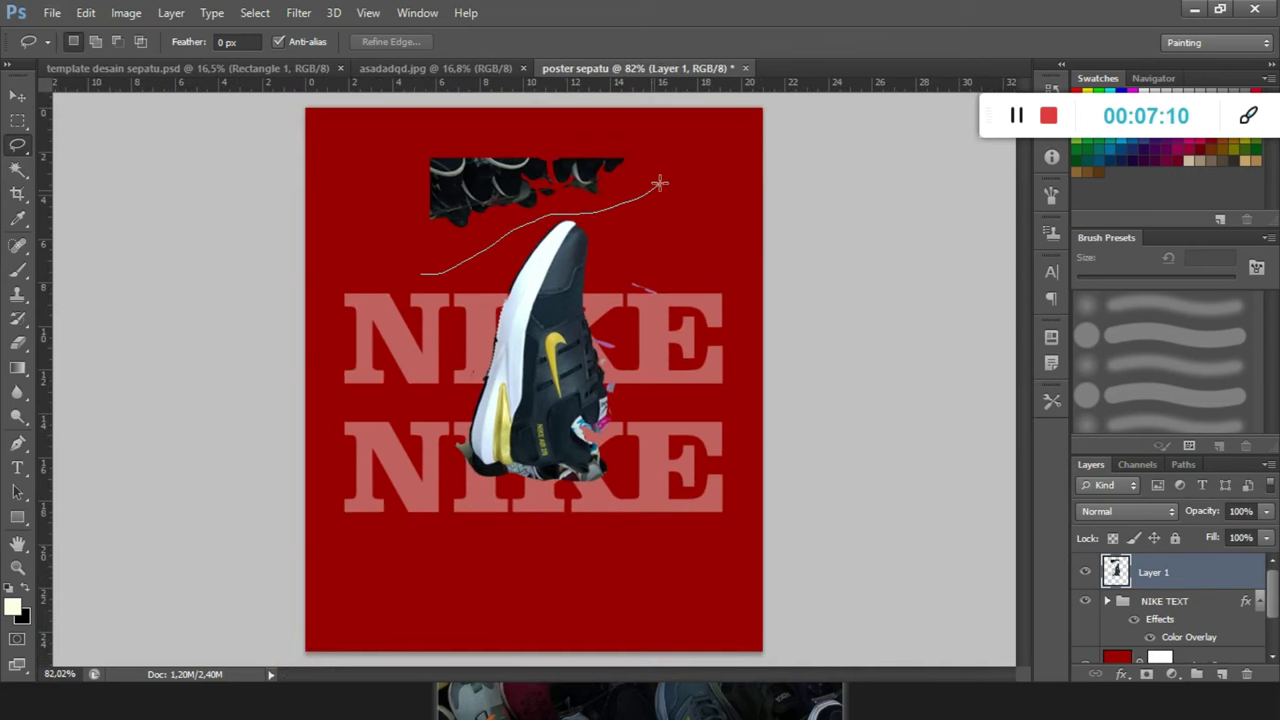
pyautogui.moveTo(660, 183)
pyautogui.mouseDown()
pyautogui.moveTo(405, 125)
pyautogui.moveTo(391, 237)
pyautogui.mouseUp()
pyautogui.press('Delete')
pyautogui.hotkey('ctrl', 'd')
# Move the shoe cutout toward the poster's left side, over the first letters of the NIKE text.
pyautogui.scroll(1, 388, 329)
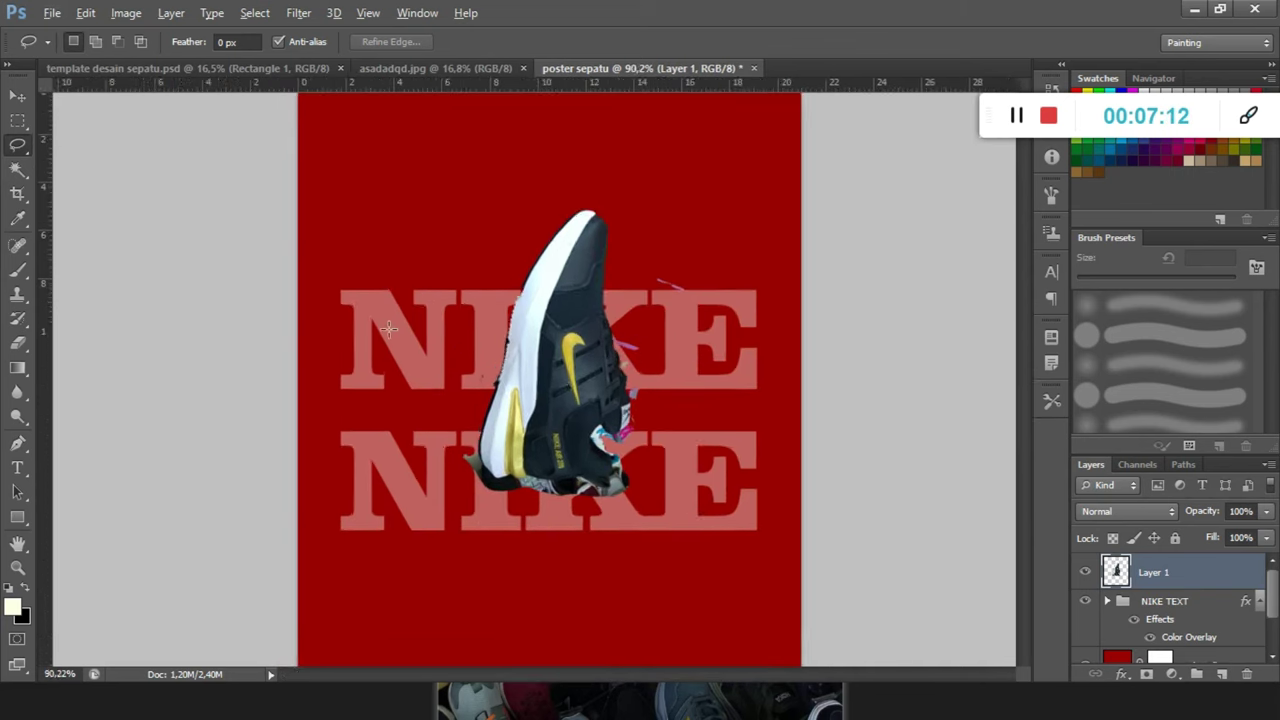
pyautogui.scroll(2, 388, 329)
pyautogui.press('v')
pyautogui.moveTo(605, 375); pyautogui.dragTo(564, 364)
pyautogui.scroll(1, 548, 398)
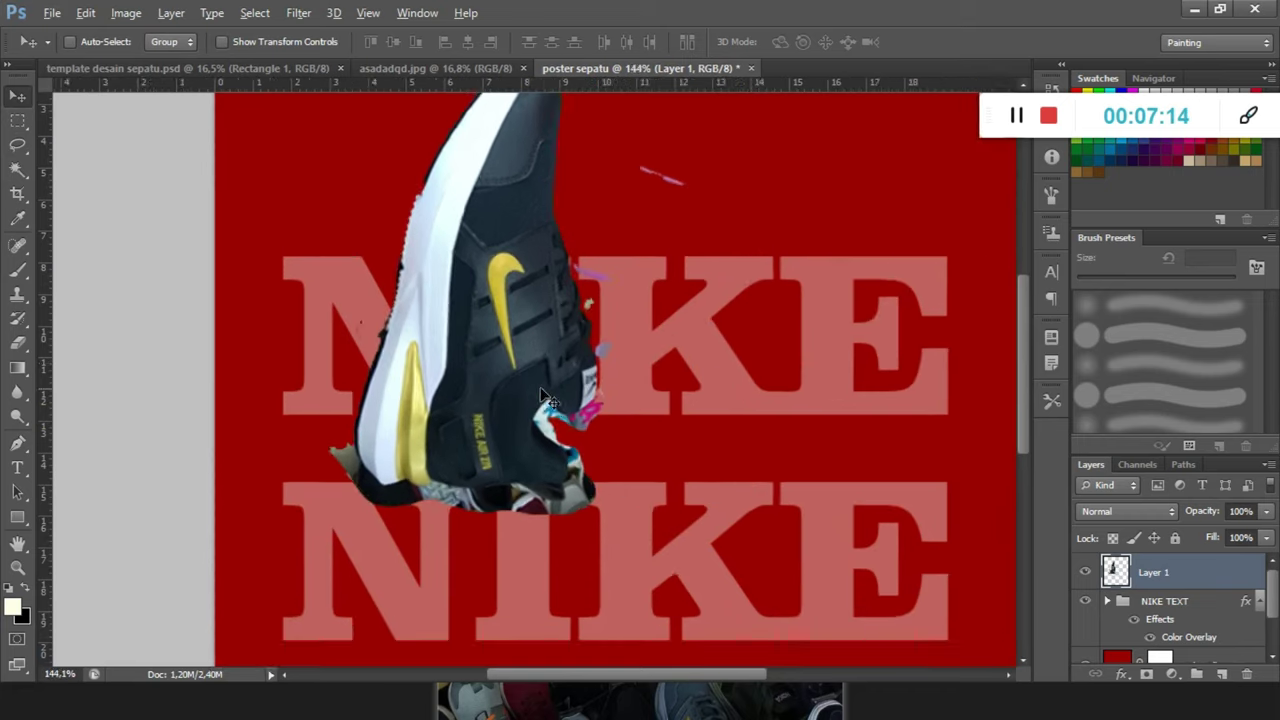
pyautogui.scroll(1, 548, 398)
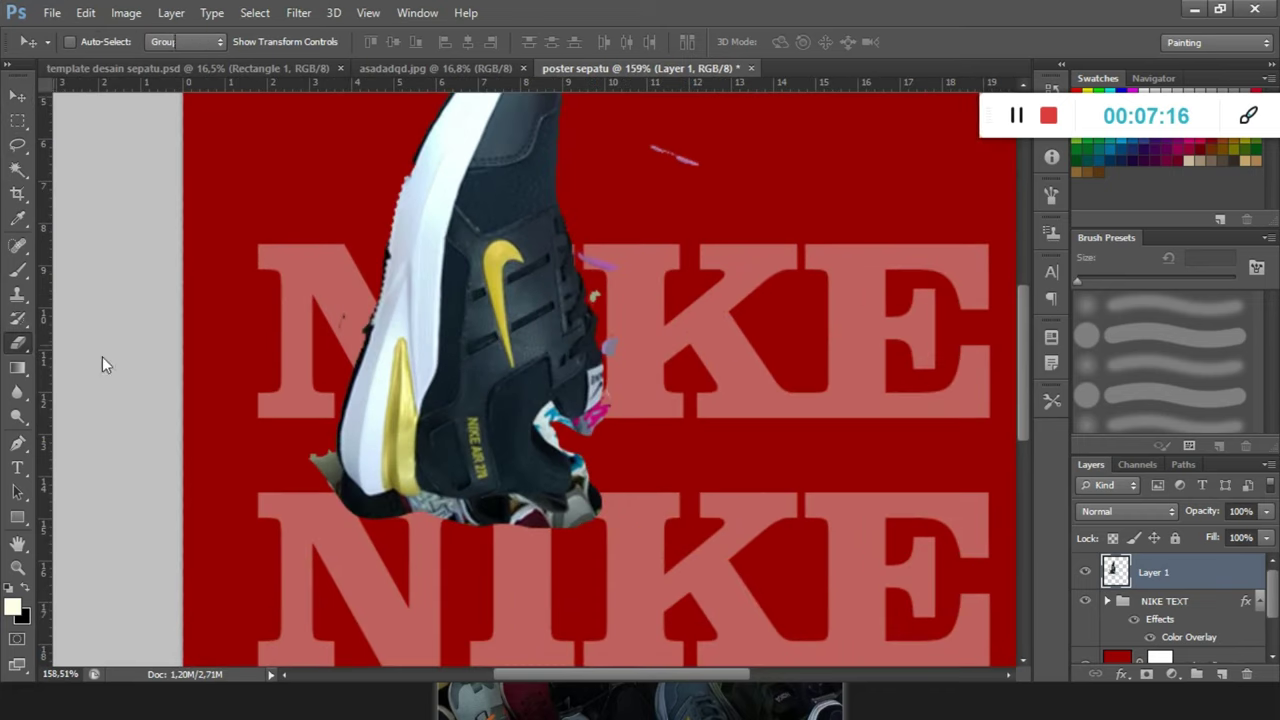
# Erase the stray pink streaks away from the shoe's lace side with the Eraser at 30 px.
pyautogui.press('e')
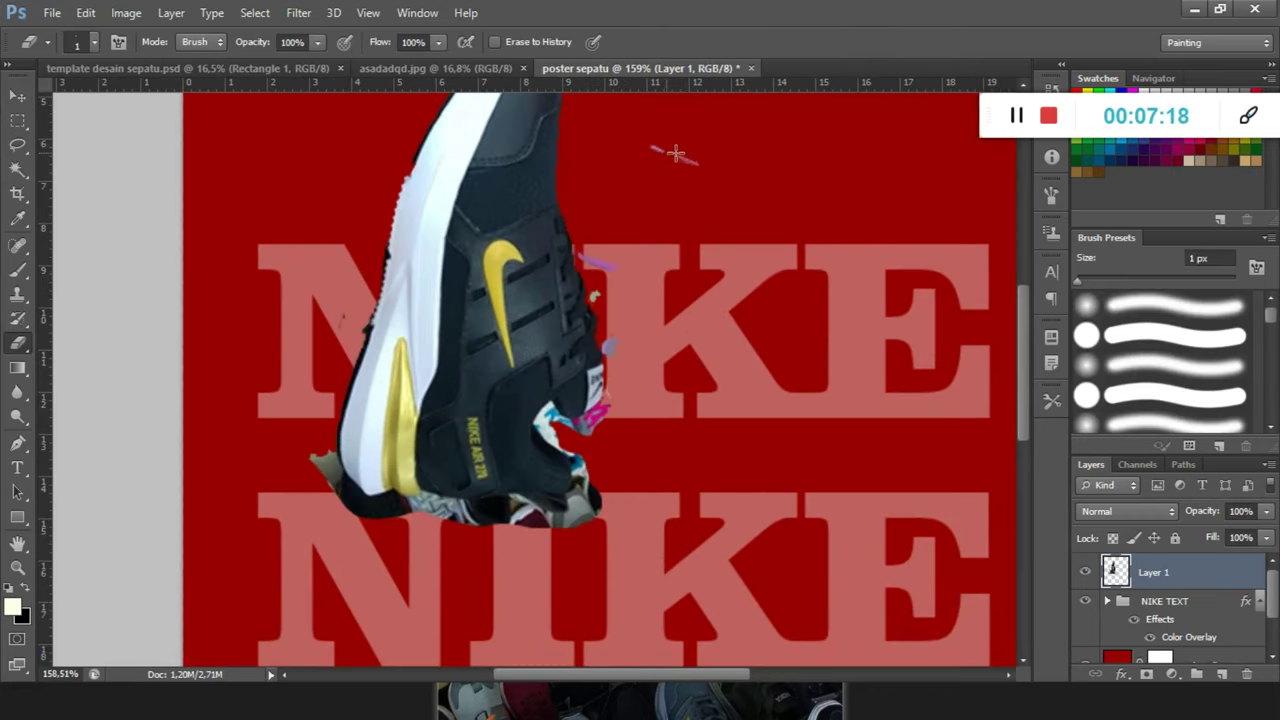
pyautogui.rightClick(690, 158)
pyautogui.write('30')
pyautogui.press('Return')
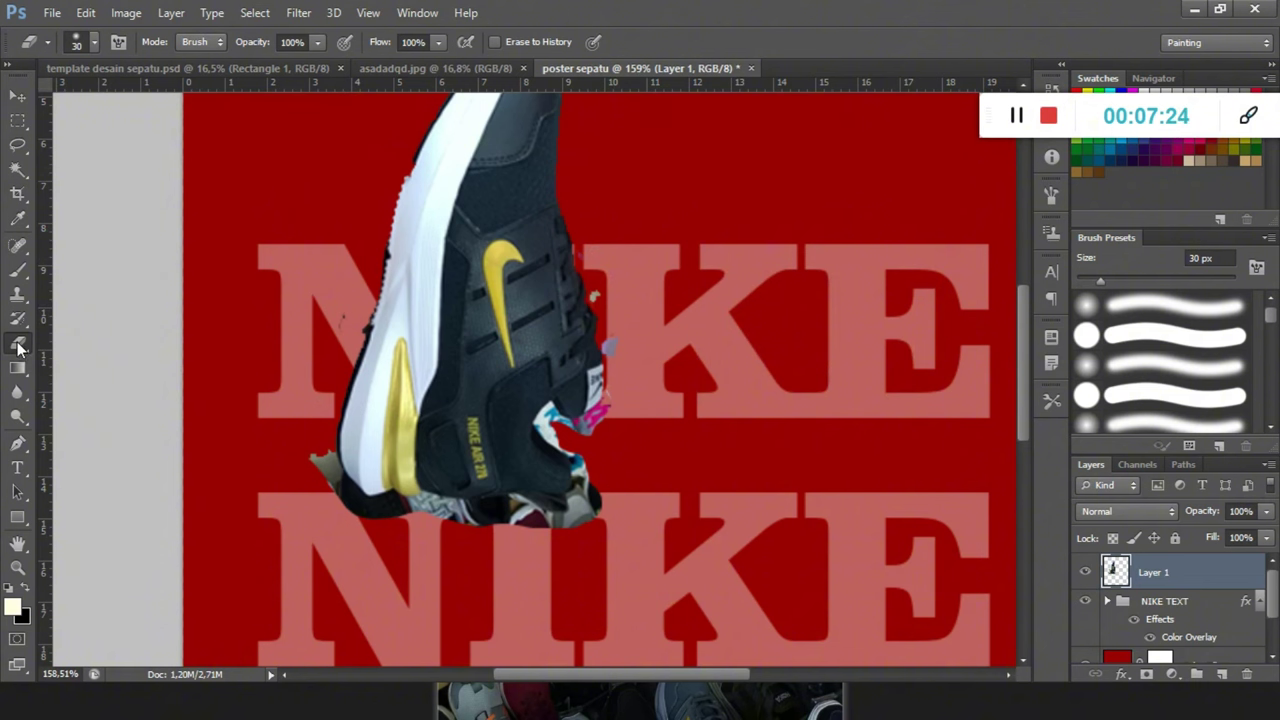
pyautogui.click(17, 346)
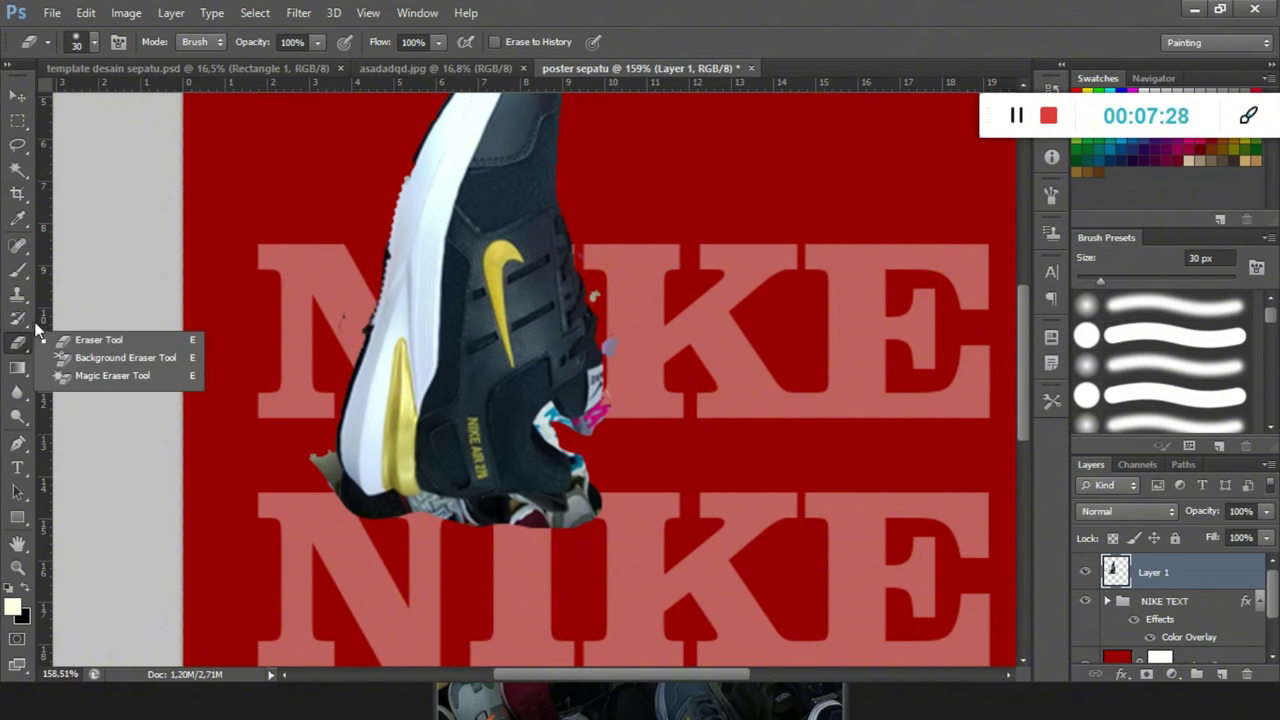
pyautogui.click(99, 340)
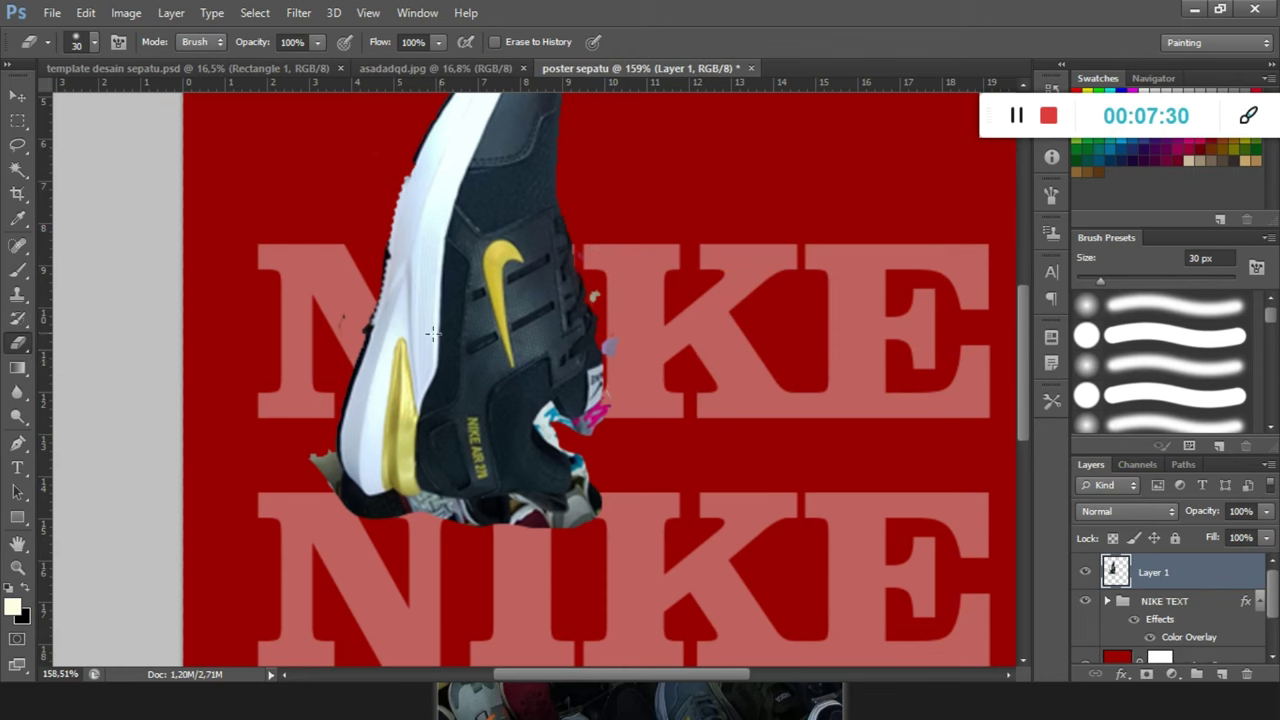
# Erase the purple fragment and beige specks along the outer edge of the shoe's laces.
pyautogui.scroll(8, 641, 324)
pyautogui.scroll(-5, 641, 324)
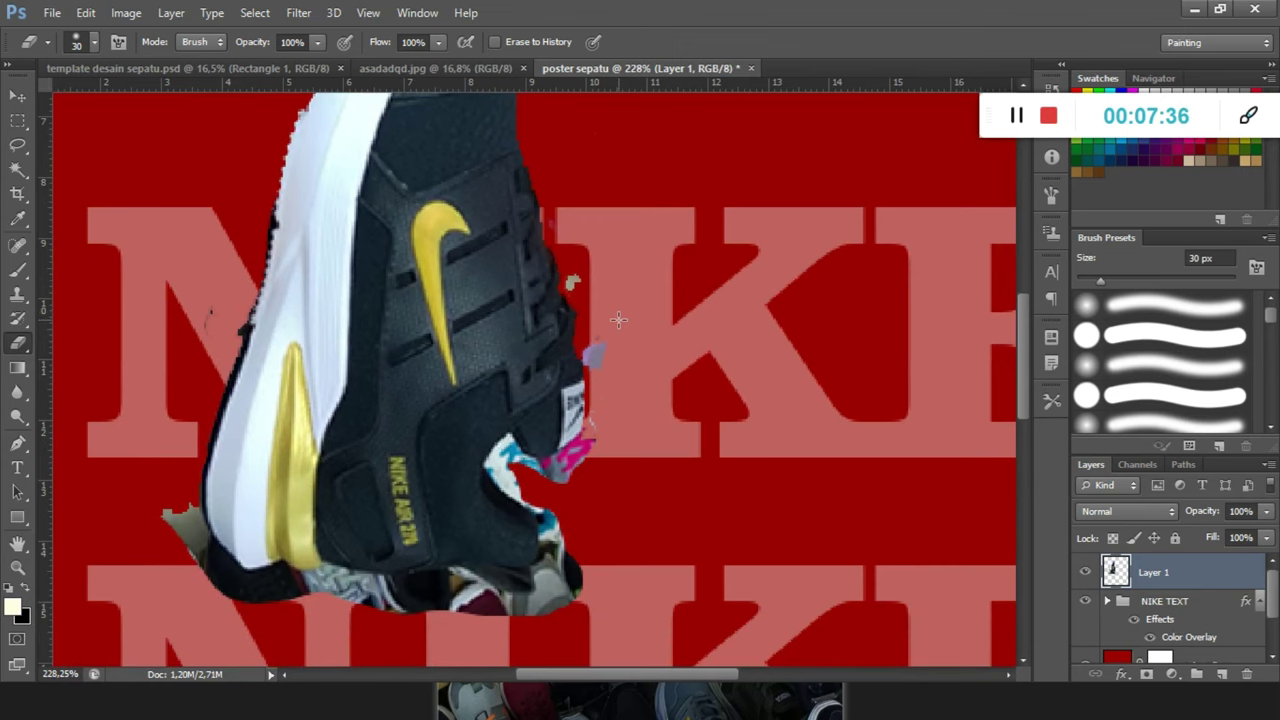
pyautogui.scroll(5, 618, 320)
pyautogui.scroll(-3, 618, 320)
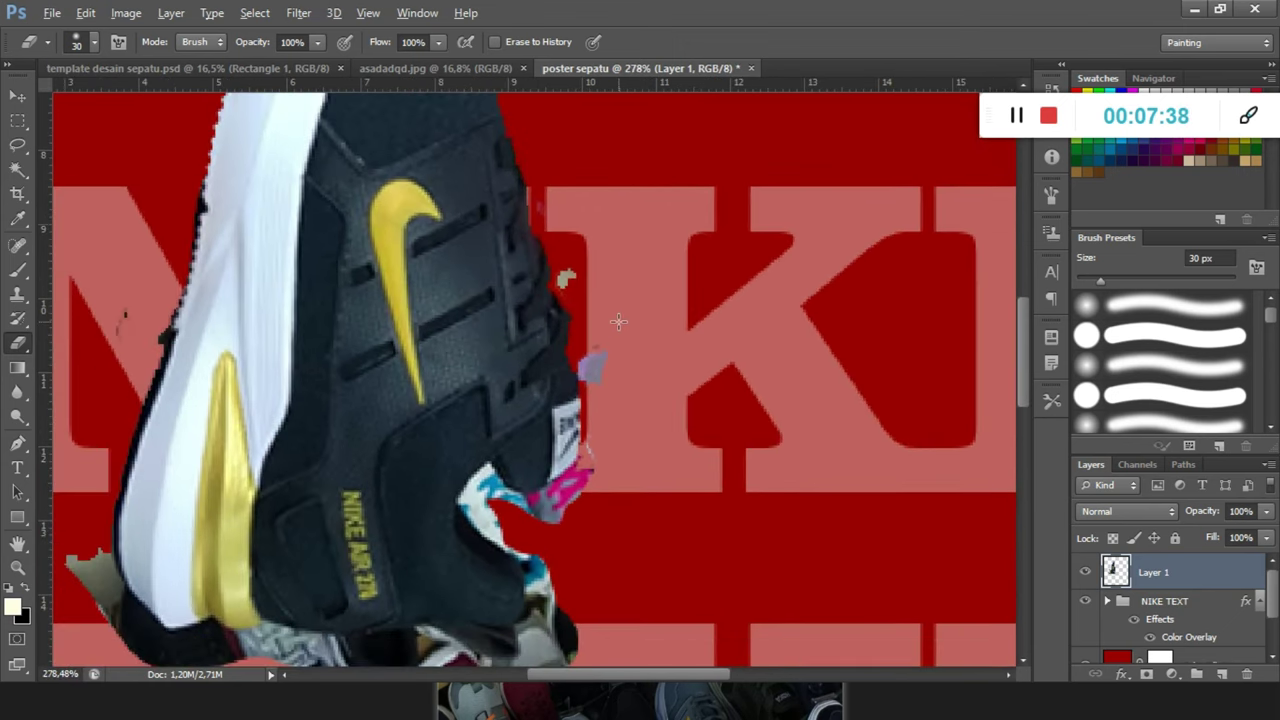
pyautogui.scroll(-3, 618, 320)
pyautogui.scroll(6, 618, 320)
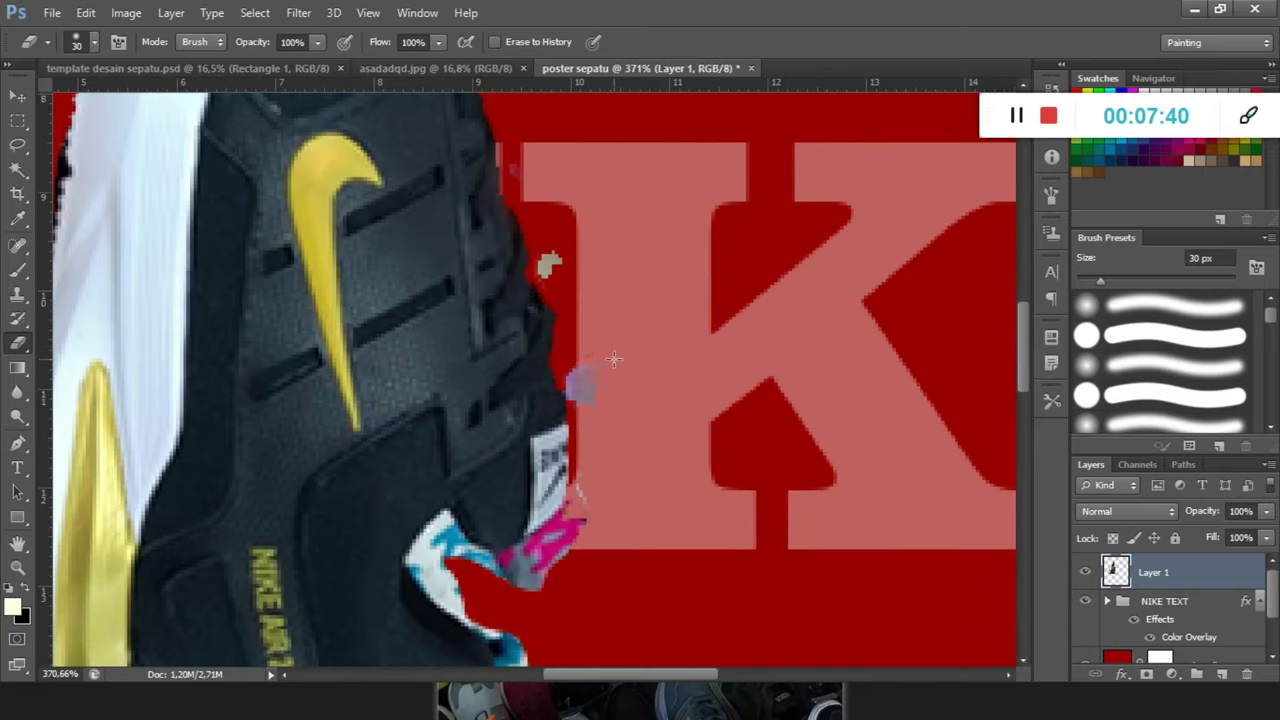
pyautogui.moveTo(614, 359); pyautogui.dragTo(602, 389)
pyautogui.moveTo(597, 333); pyautogui.dragTo(578, 234)
pyautogui.scroll(-3, 620, 400)
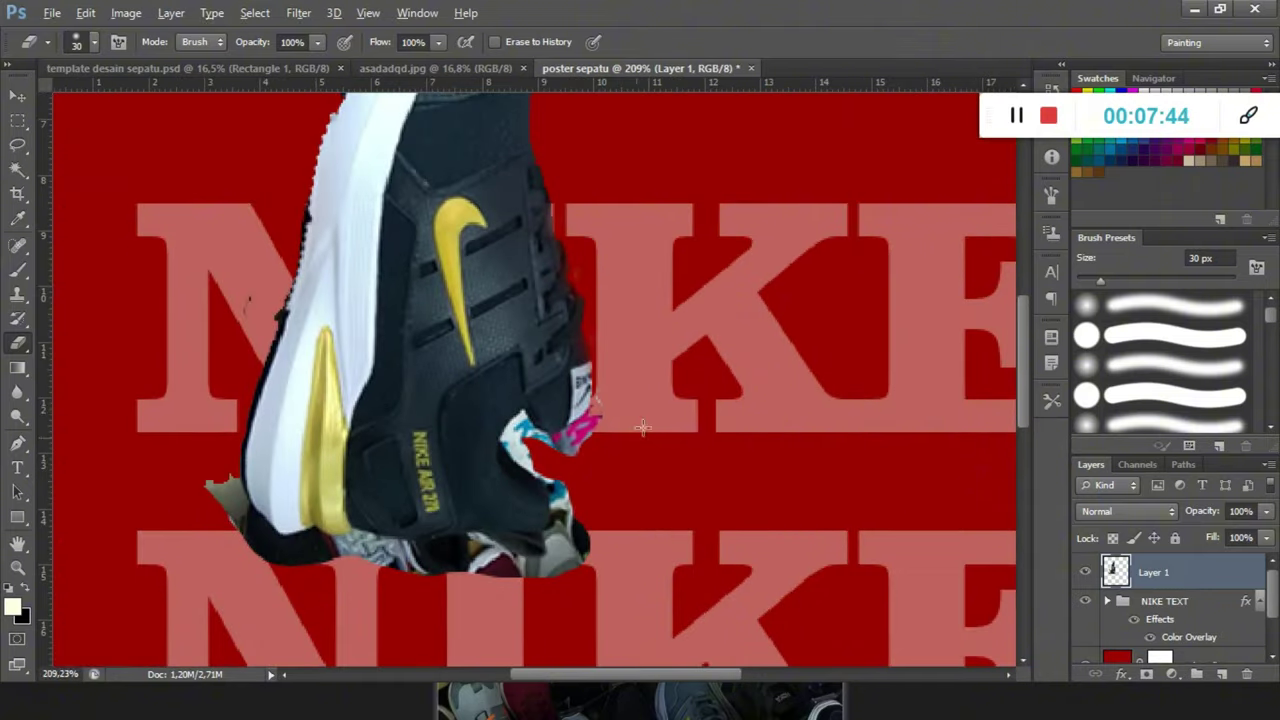
# Reduce the Eraser size to 14 px and erase the pink, white and blue remnants around the shoe's opening.
pyautogui.scroll(5, 595, 450)
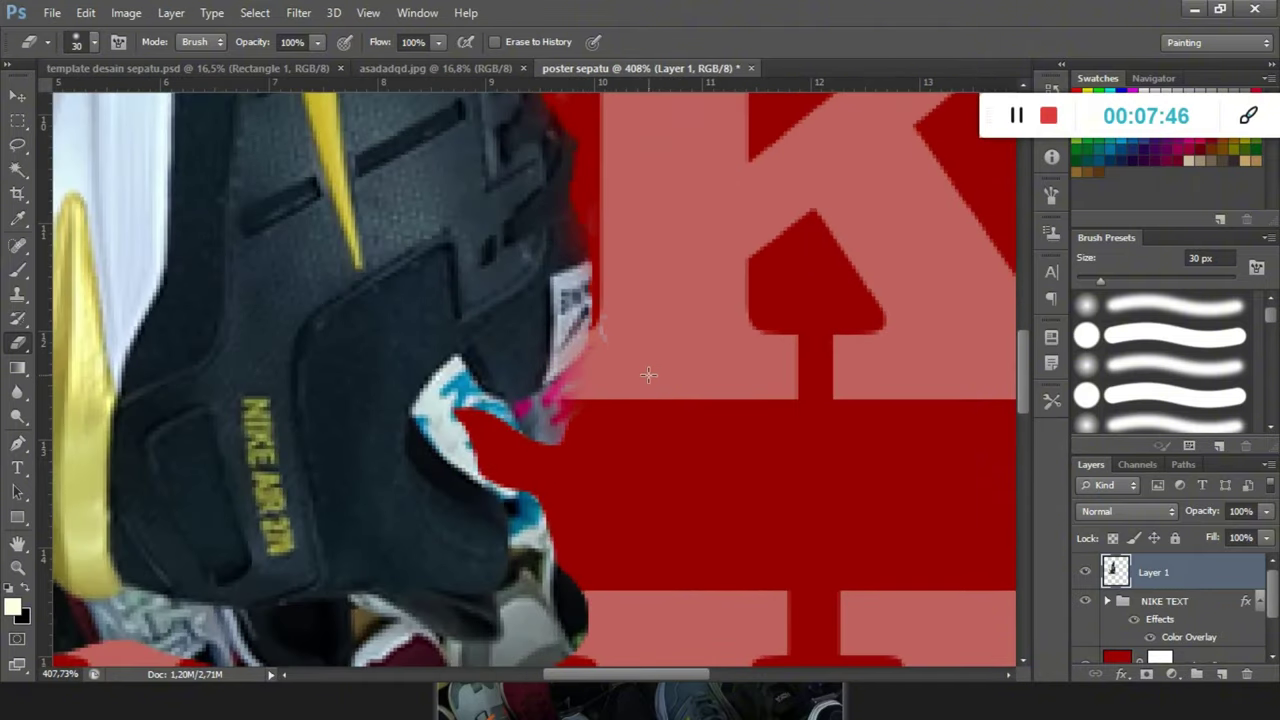
pyautogui.rightClick(668, 386)
pyautogui.moveTo(713, 429); pyautogui.dragTo(706, 428)
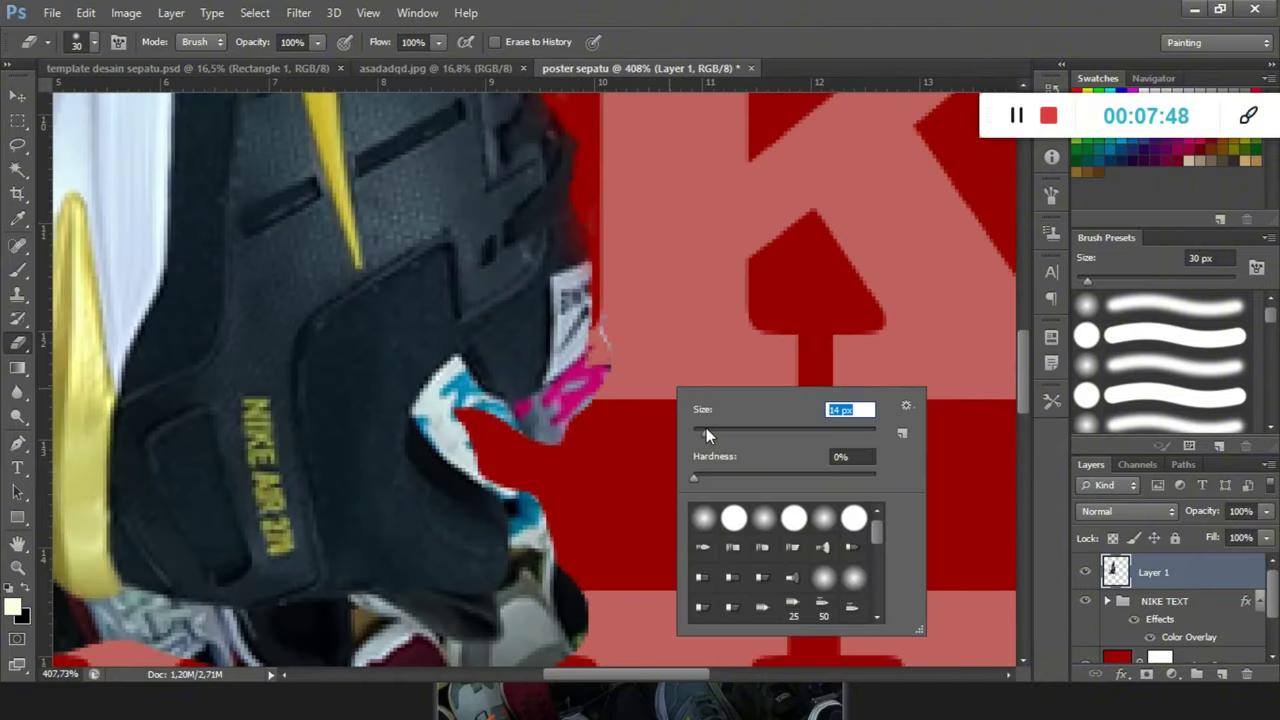
pyautogui.moveTo(695, 480); pyautogui.dragTo(713, 482)
pyautogui.press('Return')
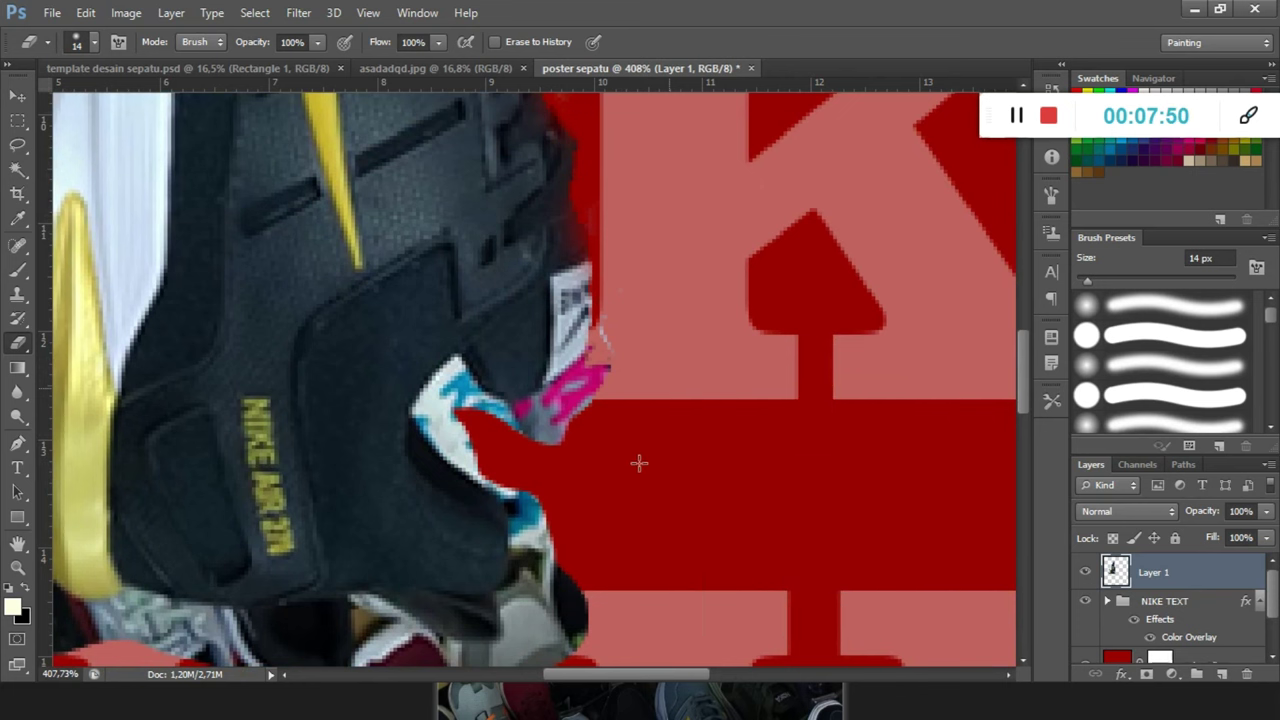
pyautogui.moveTo(626, 317)
pyautogui.mouseDown()
pyautogui.moveTo(612, 397)
pyautogui.moveTo(619, 355)
pyautogui.moveTo(576, 423)
pyautogui.moveTo(615, 377)
pyautogui.moveTo(580, 414)
pyautogui.moveTo(599, 372)
pyautogui.moveTo(537, 418)
pyautogui.moveTo(502, 417)
pyautogui.moveTo(463, 377)
pyautogui.moveTo(442, 411)
pyautogui.moveTo(453, 438)
pyautogui.moveTo(539, 507)
pyautogui.moveTo(565, 595)
pyautogui.mouseUp()
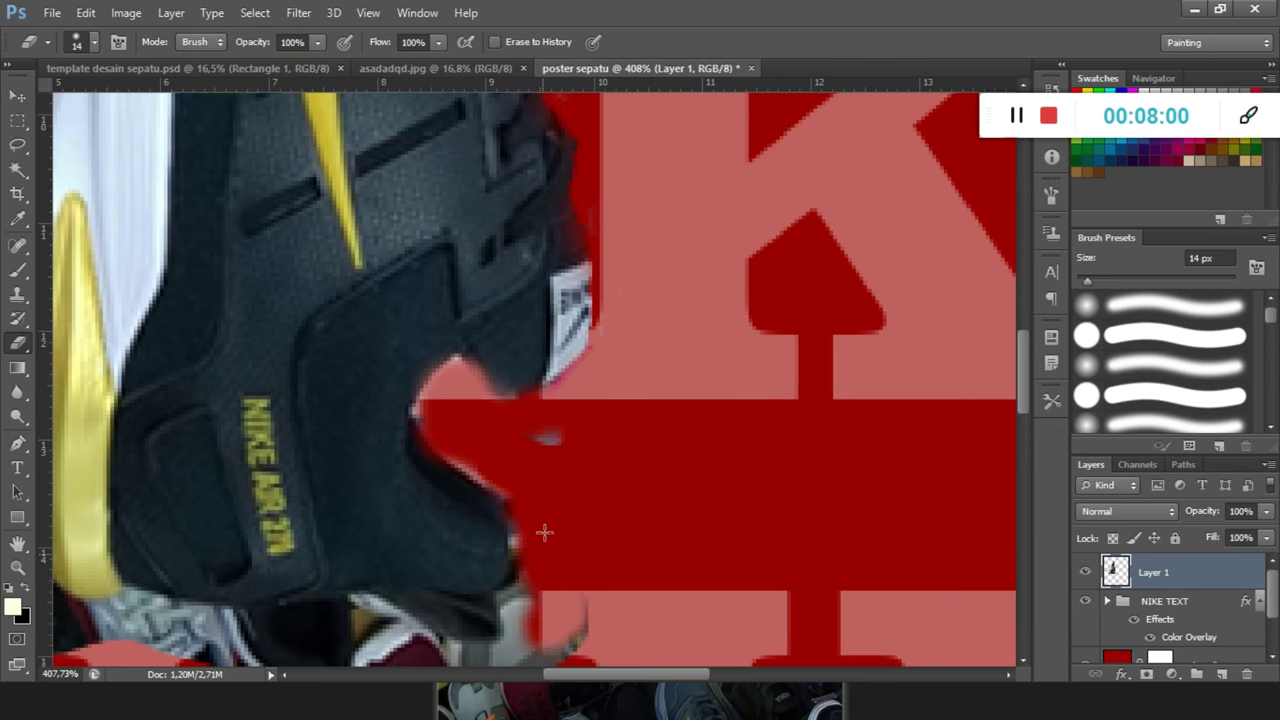
pyautogui.moveTo(560, 451); pyautogui.dragTo(673, 384)
# Erase the leftover display shoes beneath the heel, following the shoe's dark back edge.
pyautogui.scroll(-3, 673, 384)
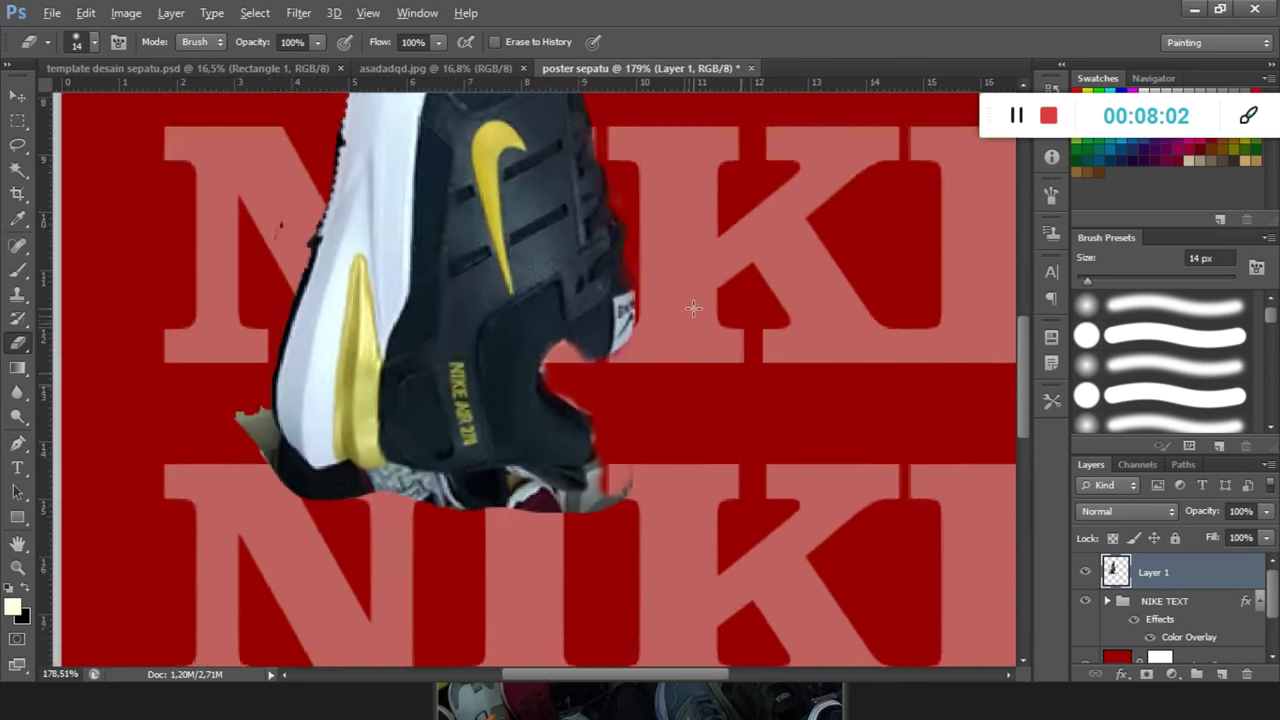
pyautogui.scroll(3, 563, 463)
pyautogui.moveTo(574, 410)
pyautogui.mouseDown()
pyautogui.moveTo(549, 358)
pyautogui.moveTo(609, 398)
pyautogui.moveTo(593, 369)
pyautogui.moveTo(647, 393)
pyautogui.moveTo(712, 385)
pyautogui.moveTo(731, 359)
pyautogui.moveTo(727, 402)
pyautogui.moveTo(763, 339)
pyautogui.moveTo(700, 365)
pyautogui.moveTo(715, 263)
pyautogui.moveTo(684, 371)
pyautogui.moveTo(664, 381)
pyautogui.moveTo(526, 349)
pyautogui.moveTo(436, 357)
pyautogui.moveTo(311, 341)
pyautogui.moveTo(474, 370)
pyautogui.moveTo(559, 350)
pyautogui.mouseUp()
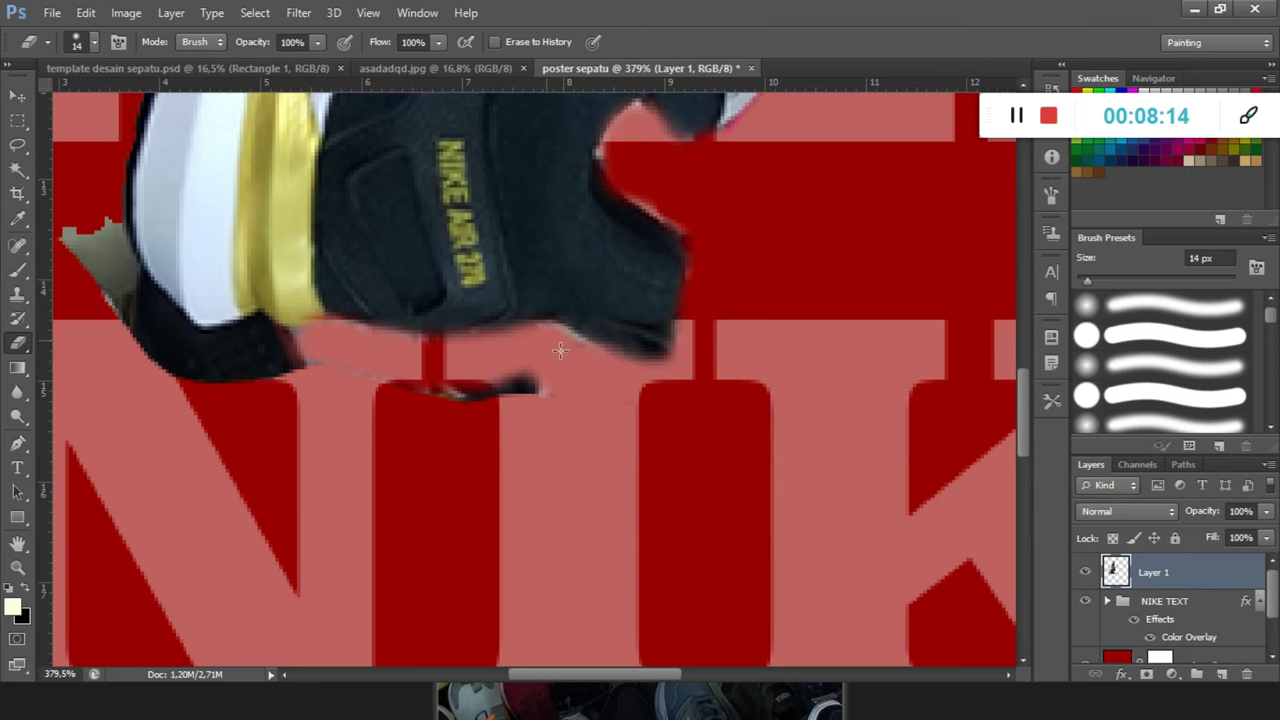
# Erase the beige fragment and black remnant around the heel, plus the thin dark residue below the shoe.
pyautogui.scroll(-2, 595, 372)
pyautogui.scroll(3, 349, 451)
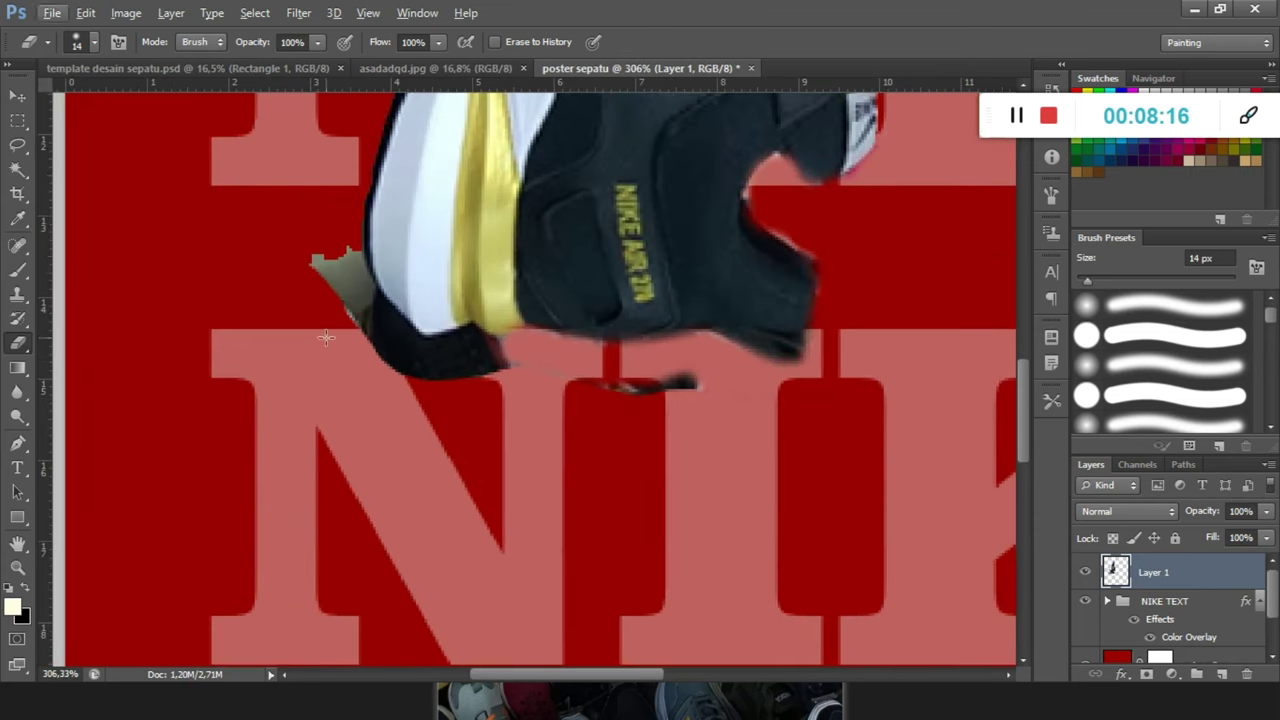
pyautogui.moveTo(304, 292)
pyautogui.mouseDown()
pyautogui.moveTo(316, 246)
pyautogui.moveTo(355, 303)
pyautogui.moveTo(358, 219)
pyautogui.moveTo(332, 253)
pyautogui.moveTo(325, 217)
pyautogui.mouseUp()
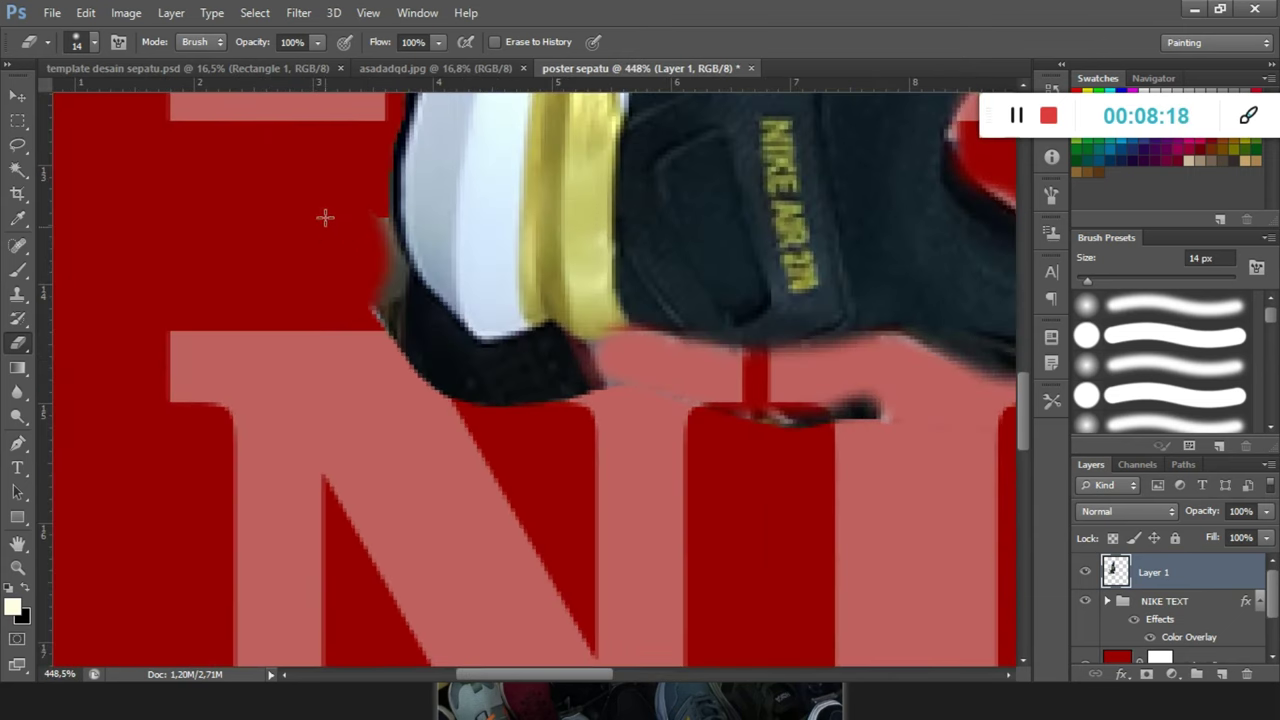
pyautogui.moveTo(370, 275)
pyautogui.mouseDown()
pyautogui.moveTo(434, 344)
pyautogui.moveTo(615, 374)
pyautogui.moveTo(566, 390)
pyautogui.moveTo(455, 384)
pyautogui.moveTo(408, 355)
pyautogui.mouseUp()
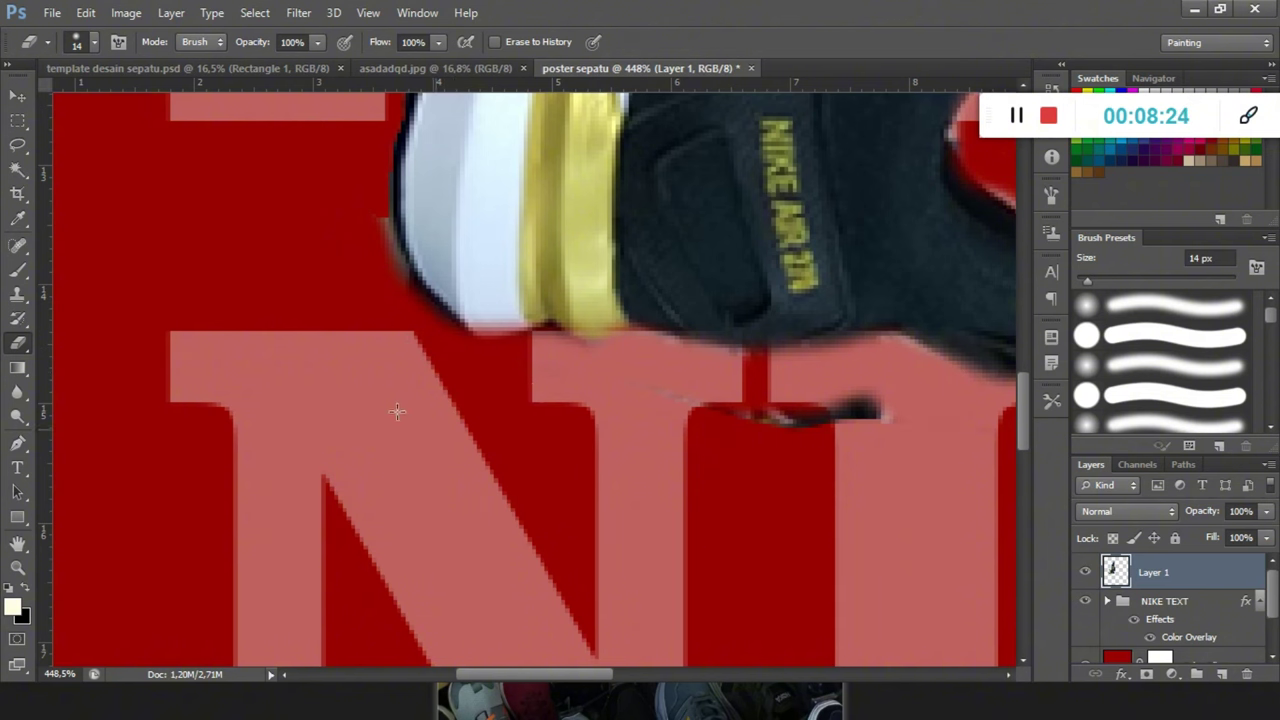
pyautogui.moveTo(731, 425)
pyautogui.mouseDown()
pyautogui.moveTo(915, 427)
pyautogui.moveTo(840, 405)
pyautogui.mouseUp()
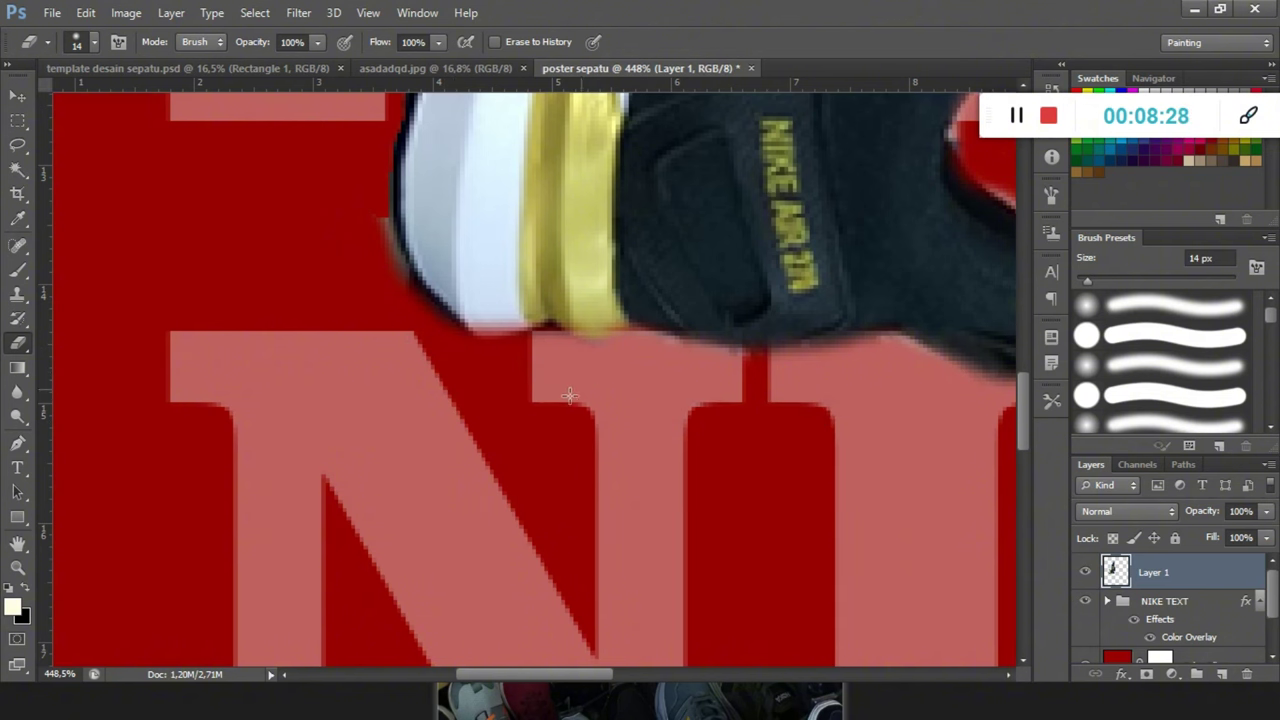
# Clean up the heel's rounded outer corner and the stray dark specks beside the sole with the Eraser.
pyautogui.scroll(-3, 568, 396)
pyautogui.scroll(2, 434, 528)
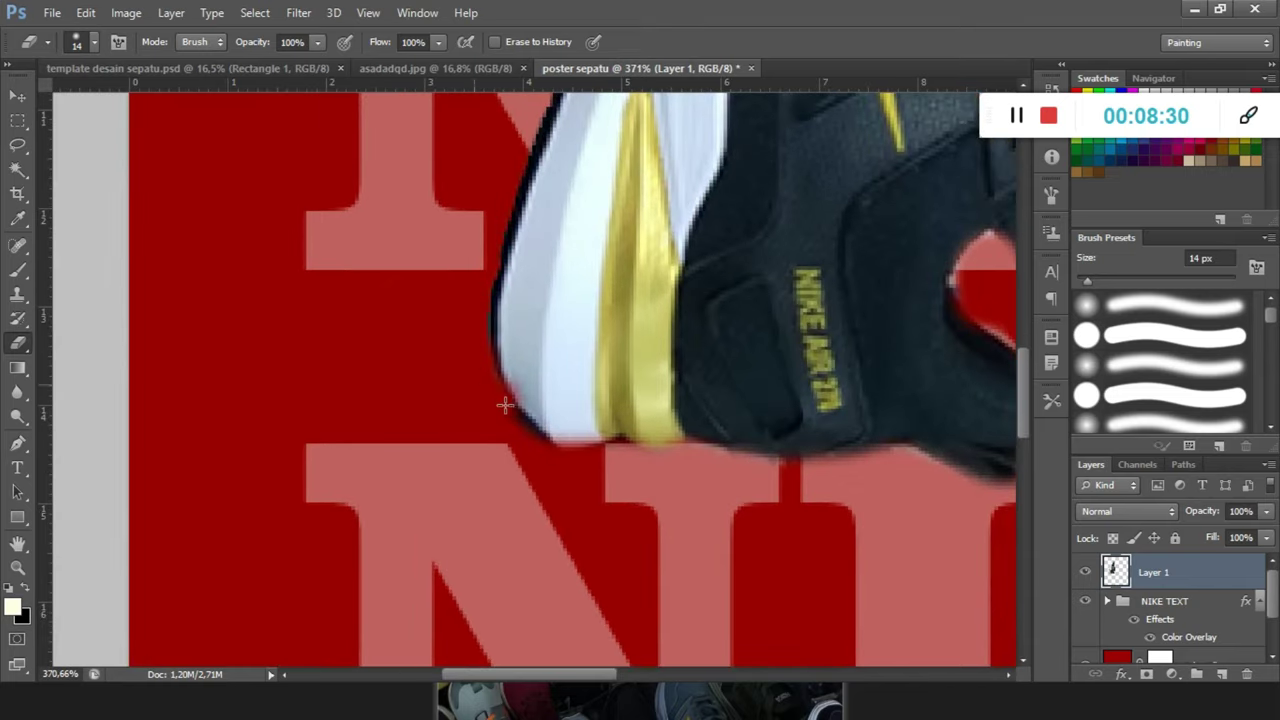
pyautogui.moveTo(494, 420); pyautogui.dragTo(485, 423)
pyautogui.moveTo(474, 374); pyautogui.dragTo(489, 423)
pyautogui.scroll(-4, 458, 456)
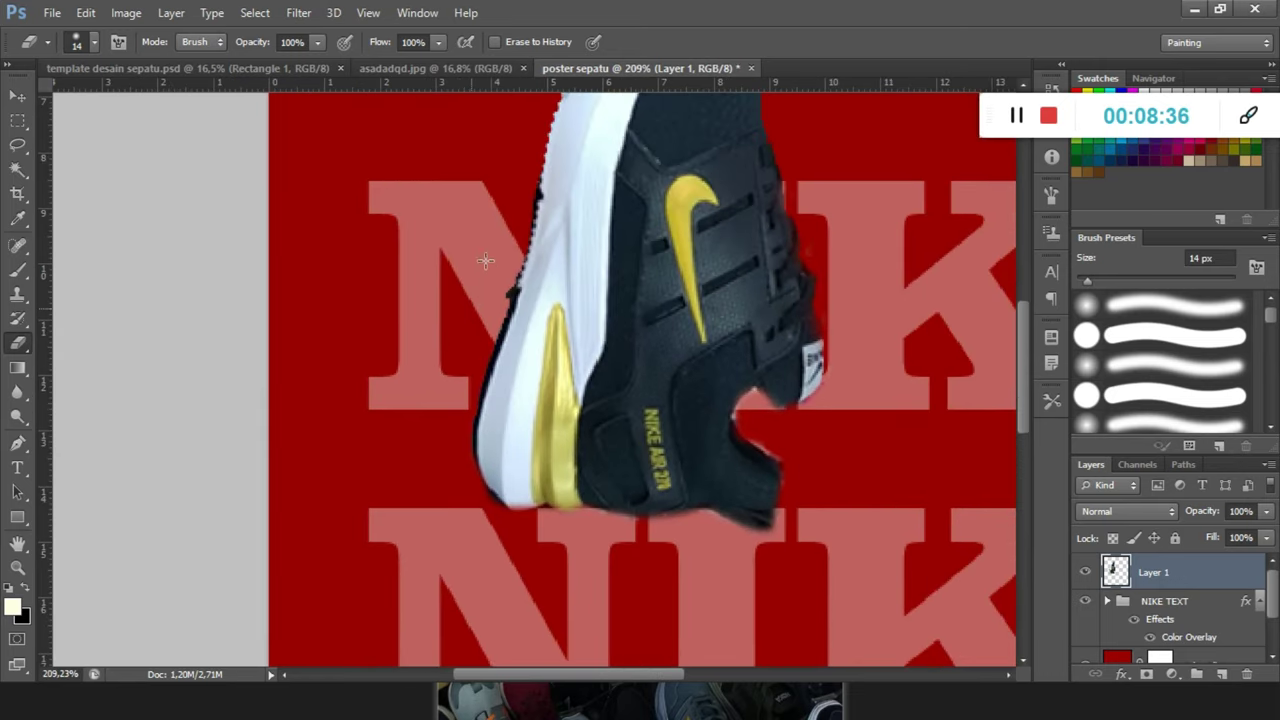
# Move the shoe cutout to the middle of the poster across both NIKE lines, with Free Transform active.
pyautogui.scroll(-4, 458, 304)
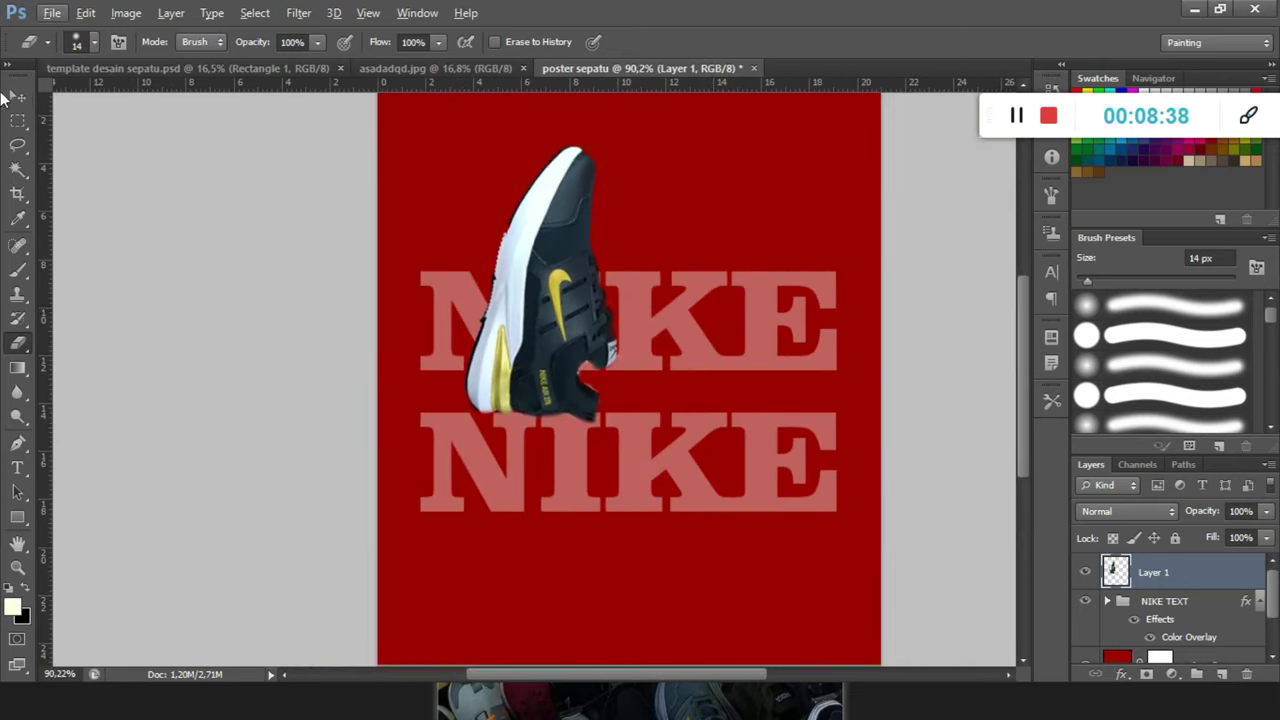
pyautogui.click(17, 96)
pyautogui.moveTo(523, 345); pyautogui.dragTo(564, 380)
pyautogui.hotkey('ctrl', 't')
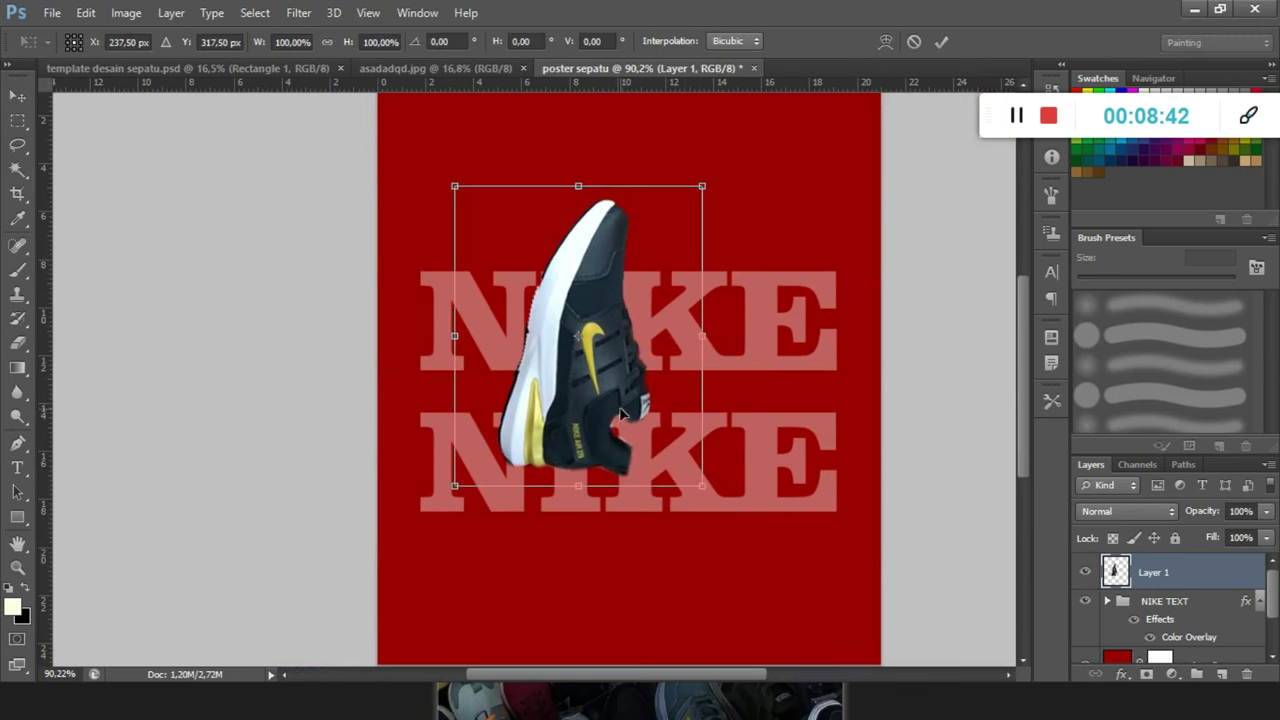
pyautogui.moveTo(620, 412); pyautogui.dragTo(670, 455)
# Try flipping the shoe cutout vertically, and undo the flip.
pyautogui.rightClick(672, 434)
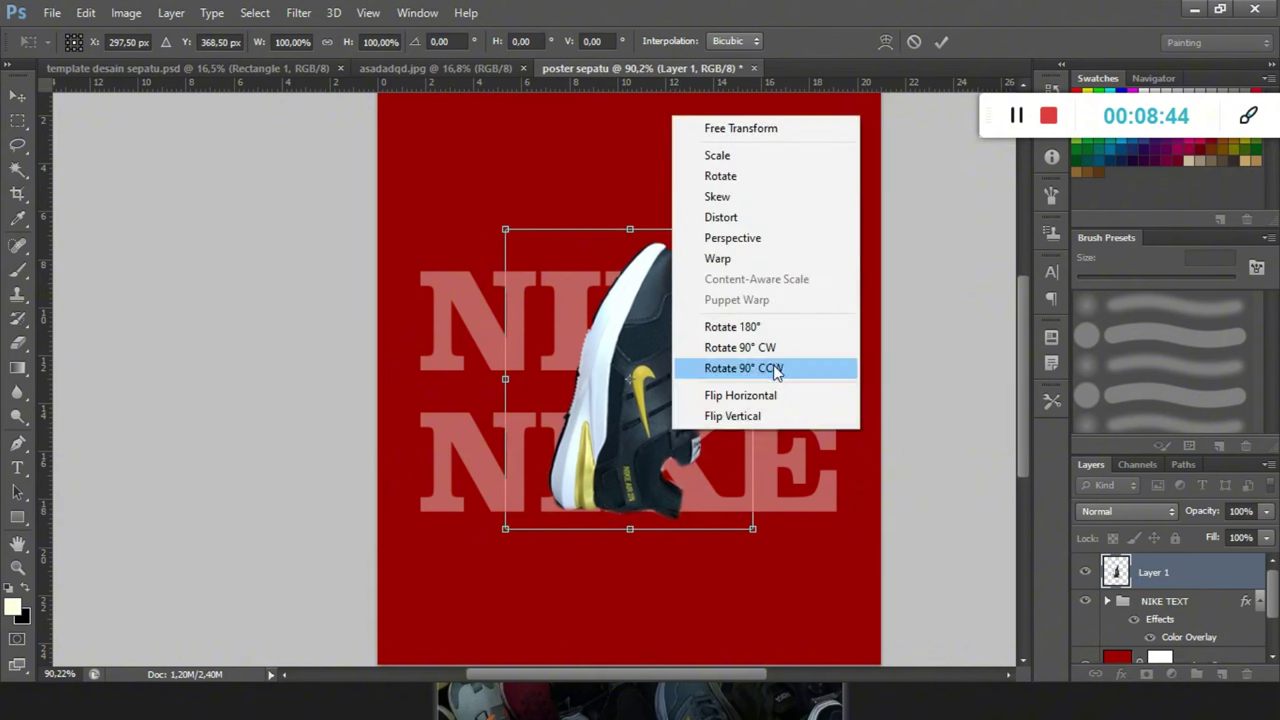
pyautogui.click(764, 416)
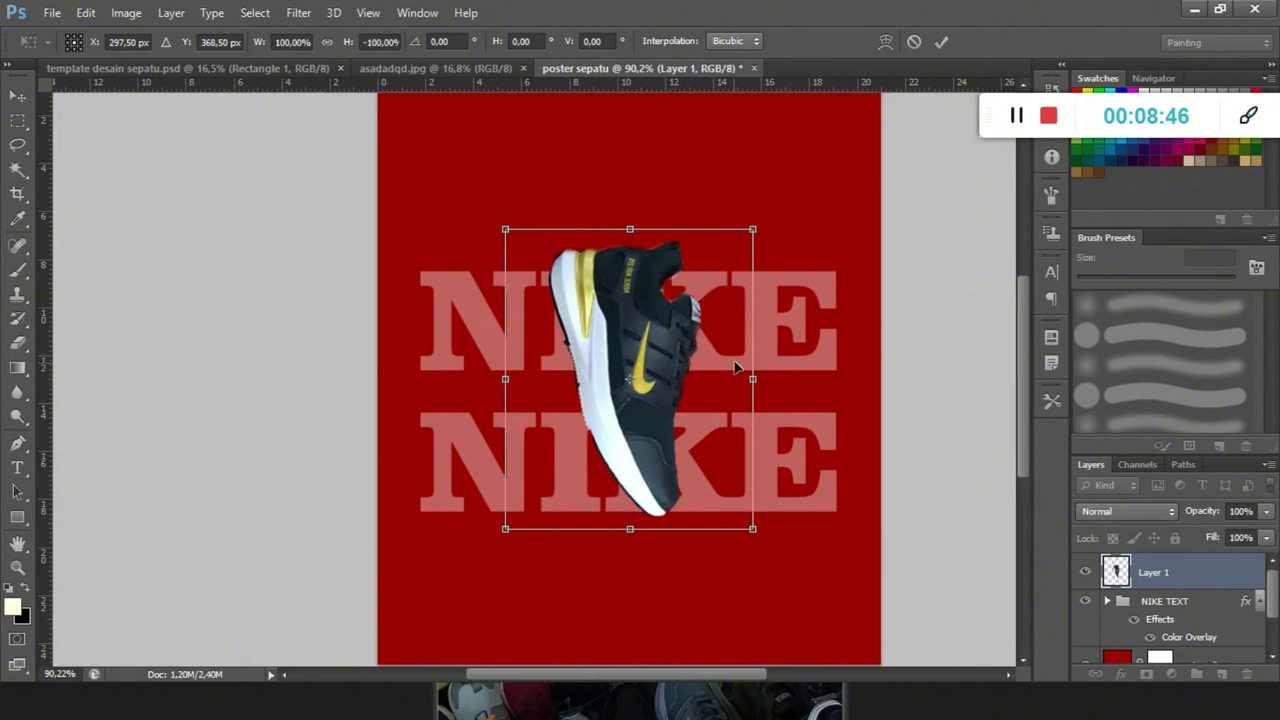
pyautogui.hotkey('ctrl', 'z')
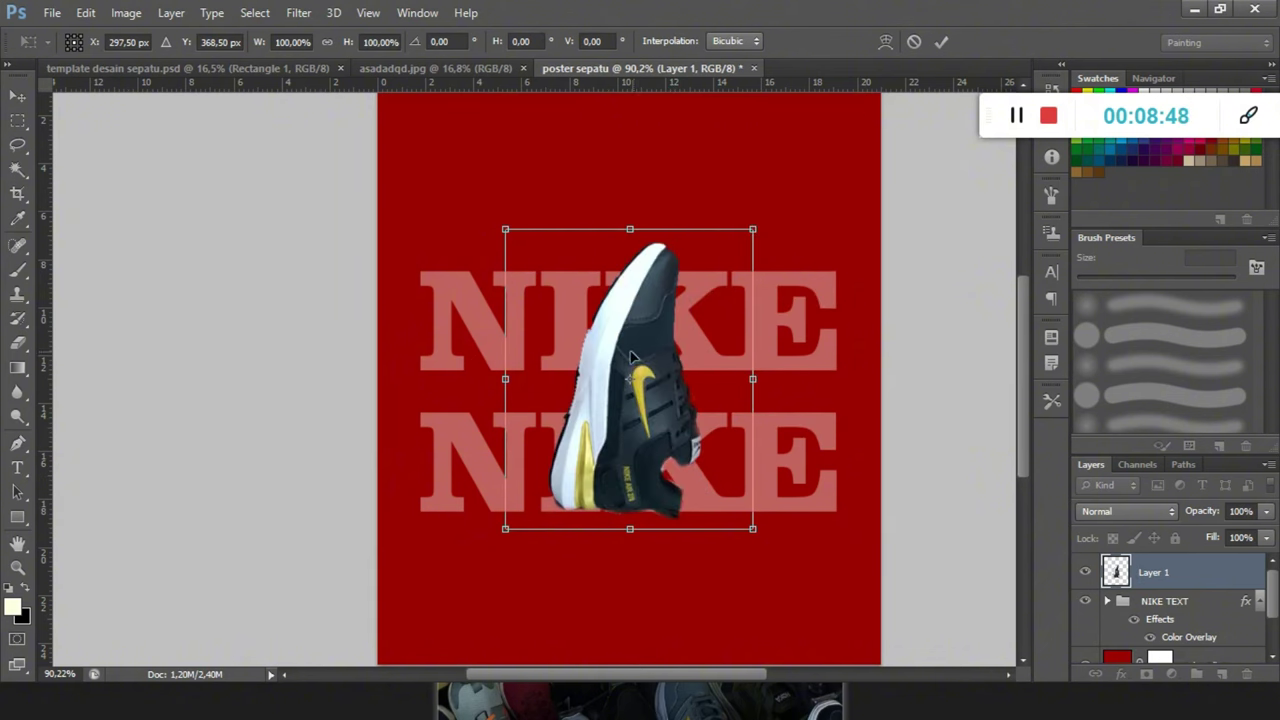
# Rotate the shoe cutout 90° counterclockwise.
pyautogui.rightClick(632, 355)
pyautogui.rightClick(610, 304)
pyautogui.rightClick(610, 303)
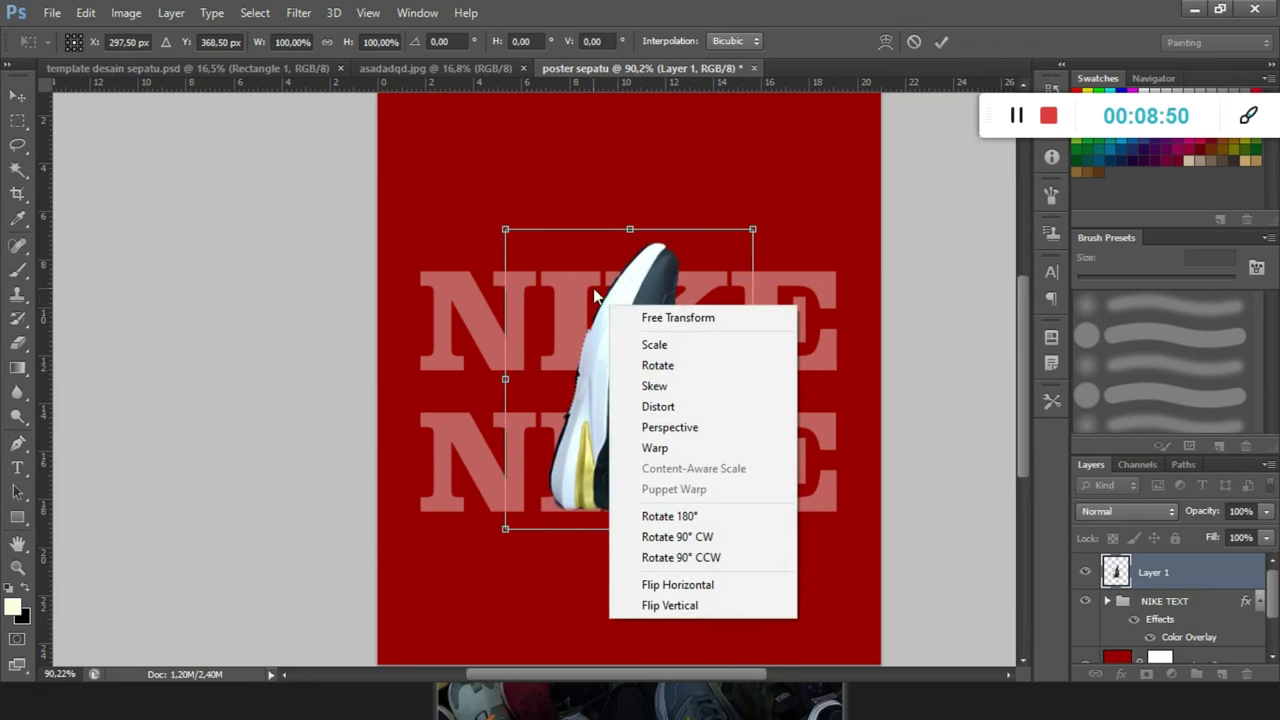
pyautogui.click(594, 296)
pyautogui.rightClick(599, 310)
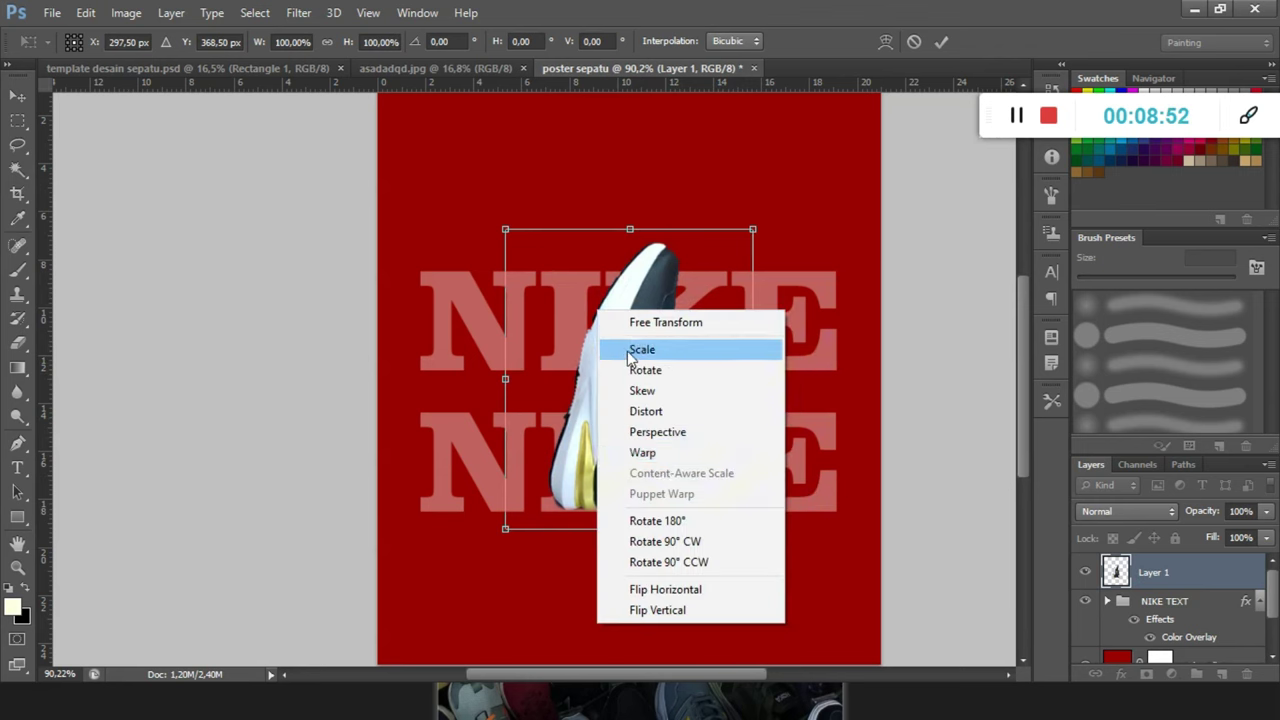
pyautogui.click(671, 564)
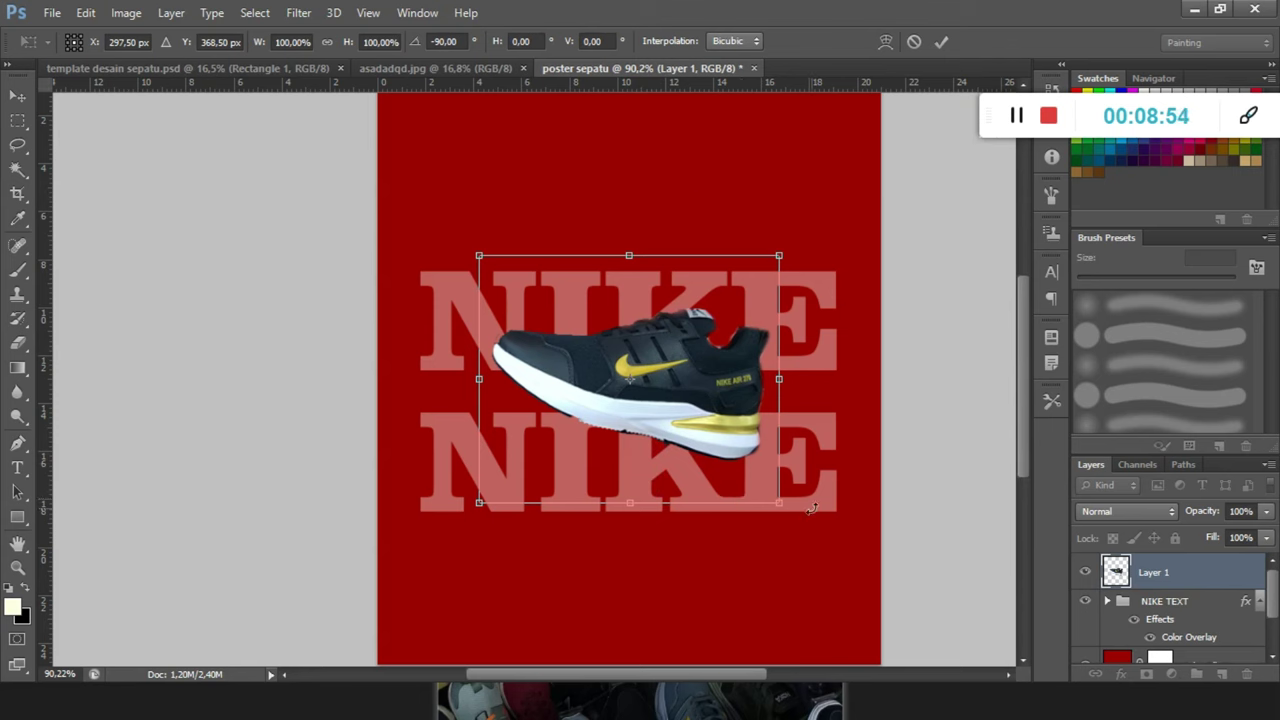
# Rotate the shoe further to -159.60° so its toe points down, shift it over the NIKE text, and apply the transform.
pyautogui.moveTo(811, 509); pyautogui.dragTo(812, 258)
pyautogui.moveTo(687, 320); pyautogui.dragTo(714, 333)
pyautogui.rightClick(714, 333)
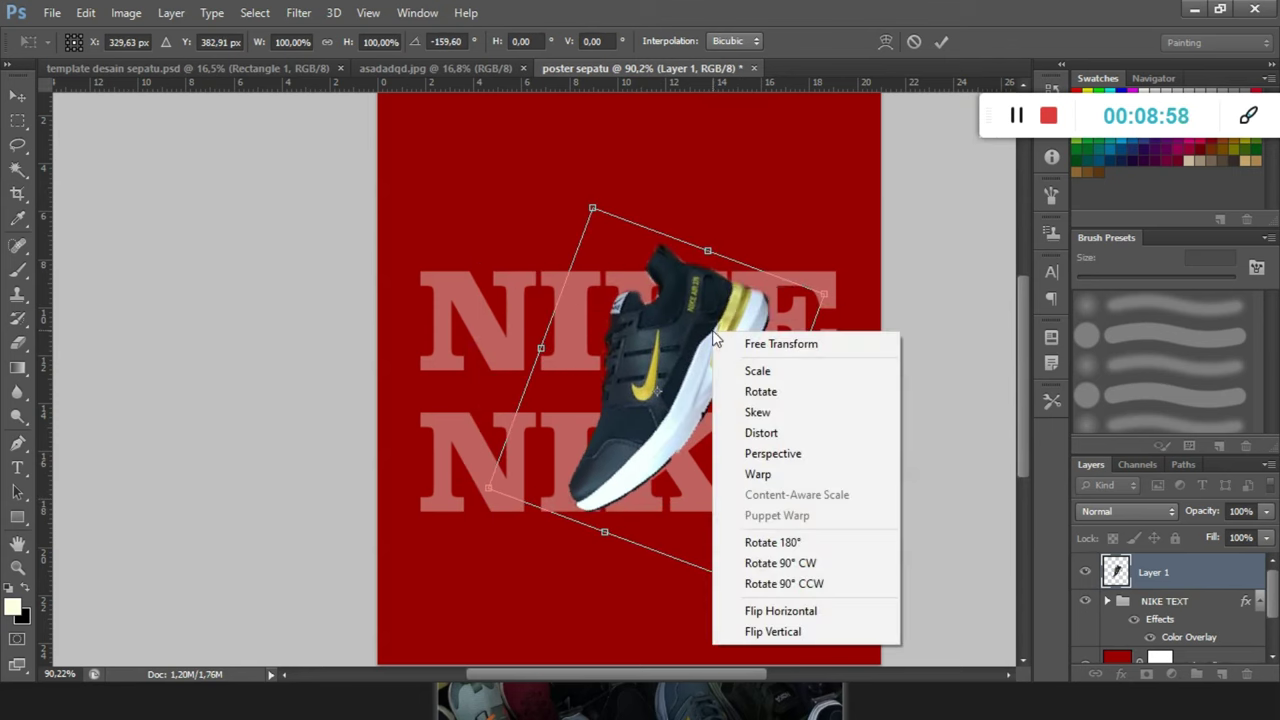
pyautogui.rightClick(632, 350)
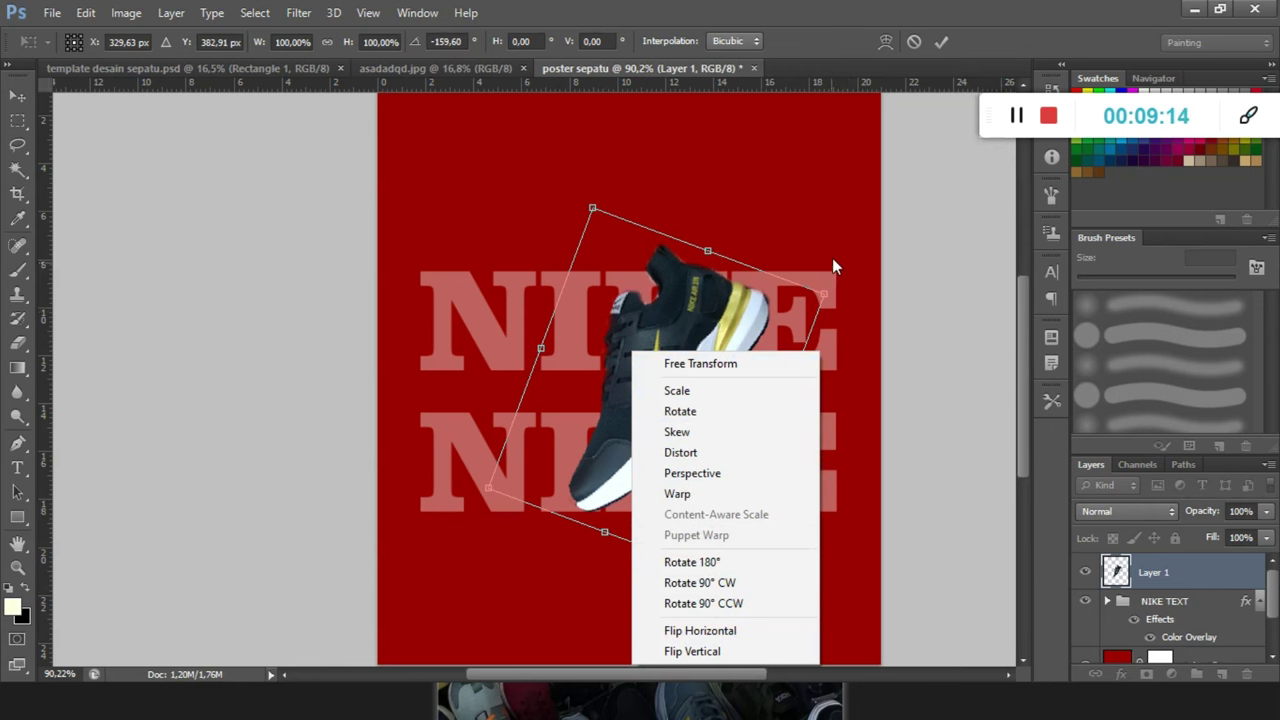
pyautogui.click(746, 313)
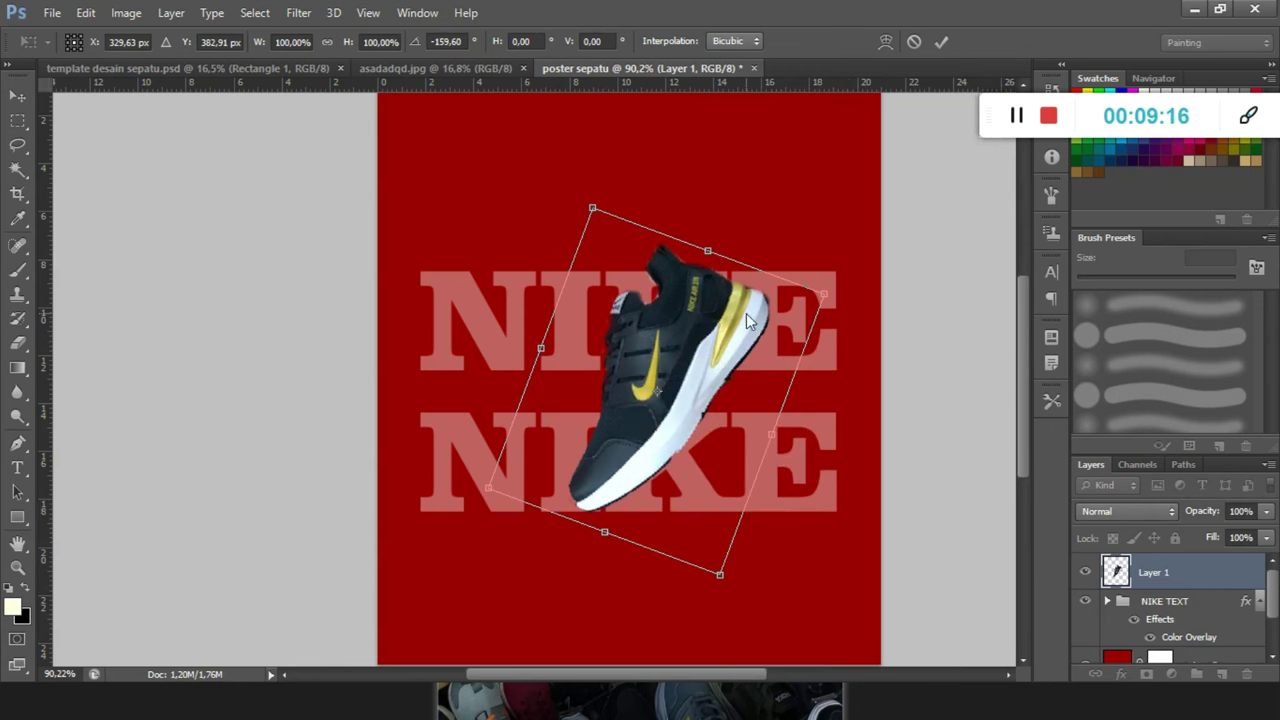
pyautogui.click(942, 41)
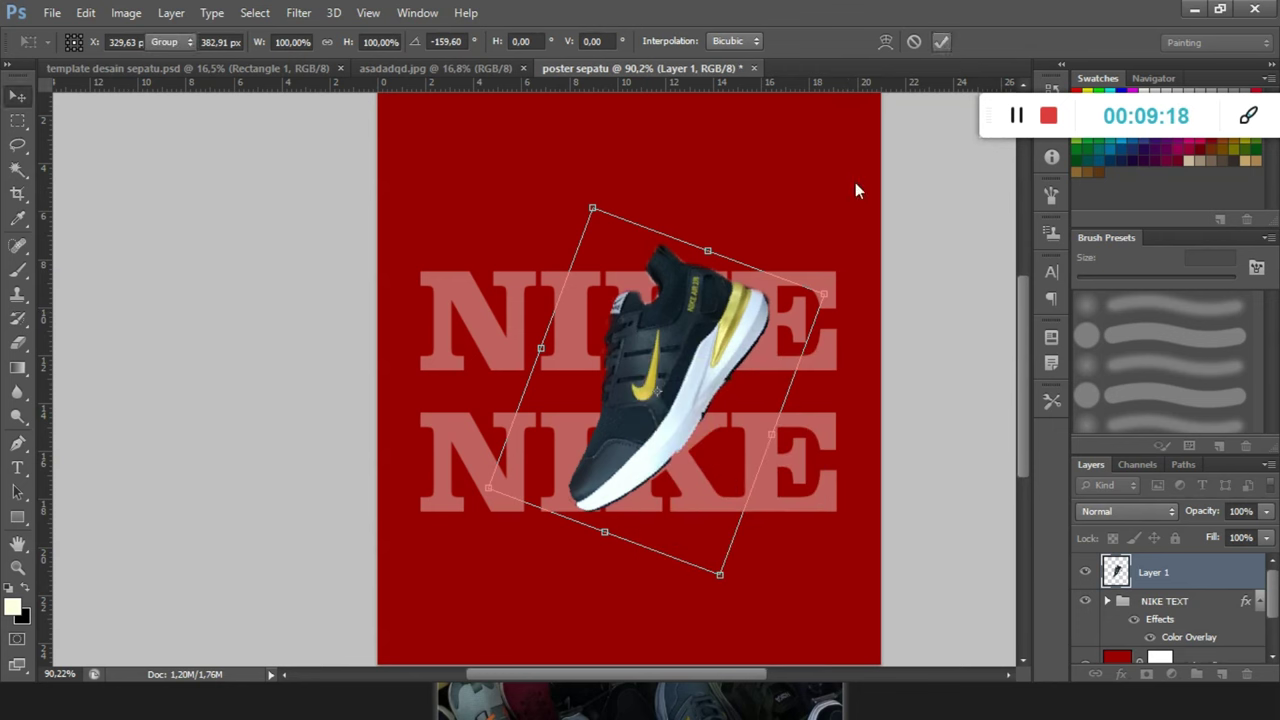
# Using the reference poster as a guide, nudge the shoe cutout, rotate it 6.86° clockwise, and enlarge it across both NIKE lines.
pyautogui.click(388, 69)
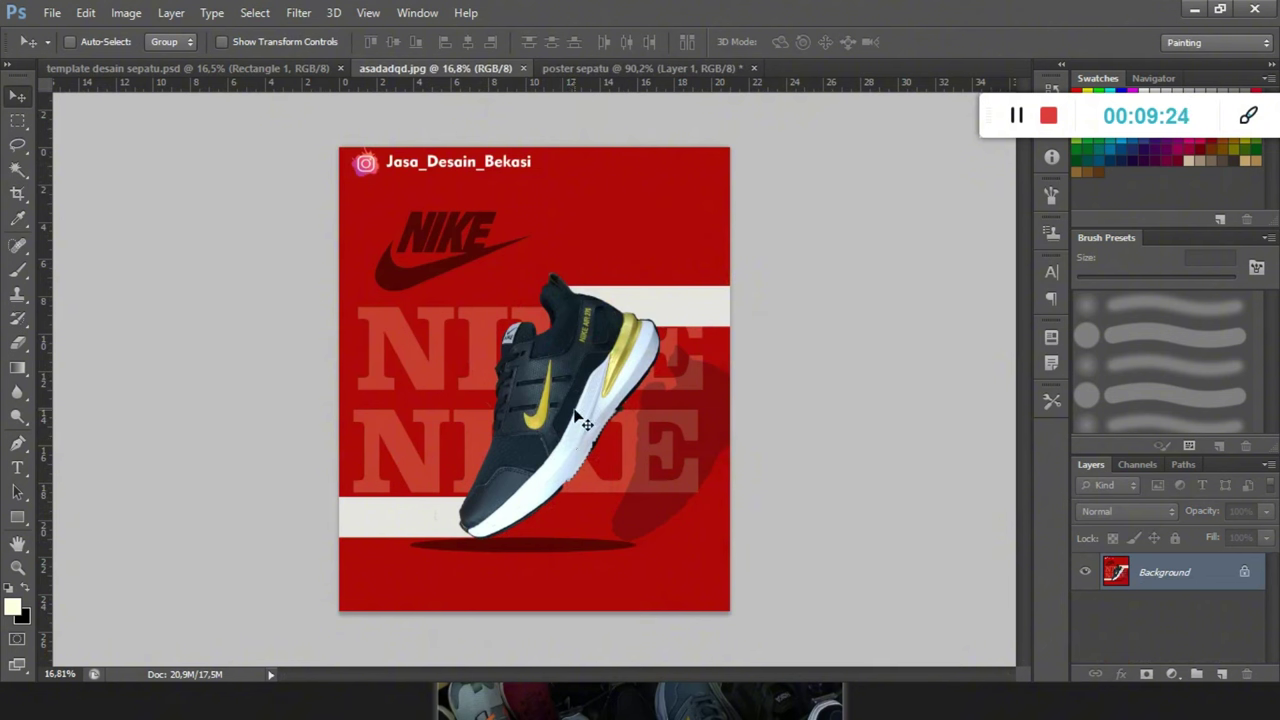
pyautogui.click(706, 67)
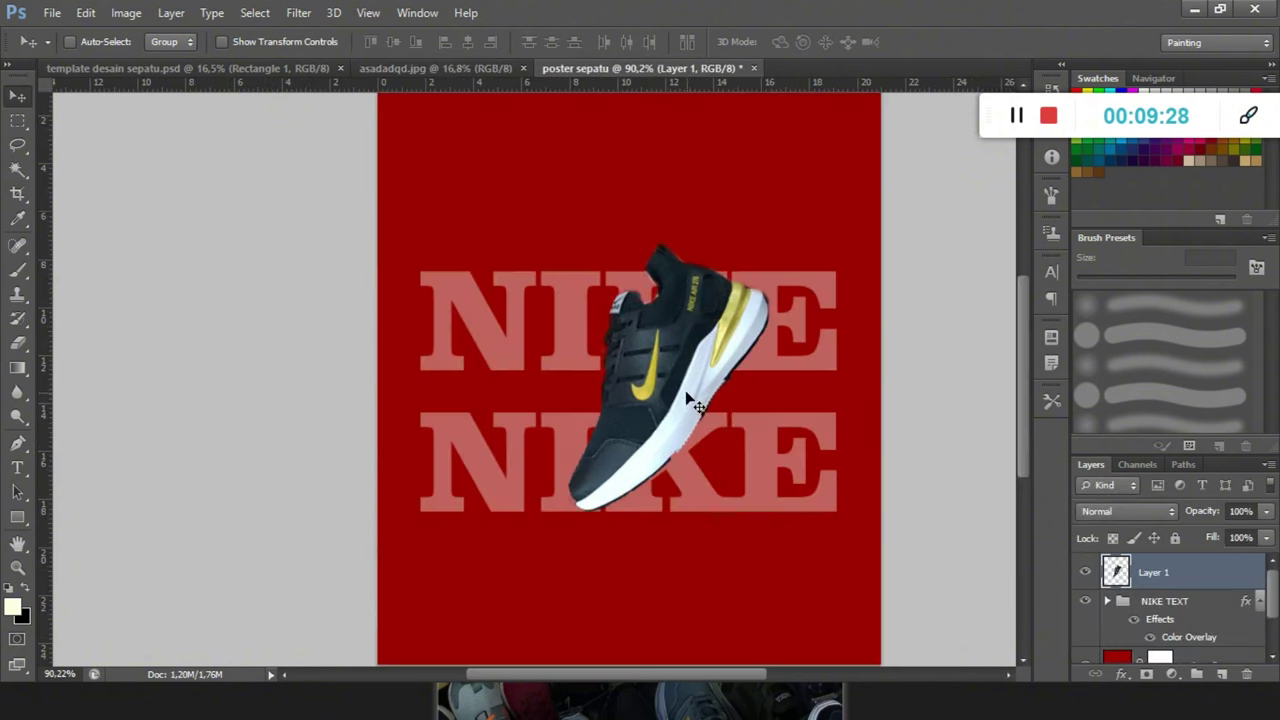
pyautogui.moveTo(688, 398); pyautogui.dragTo(700, 408)
pyautogui.hotkey('ctrl', 't')
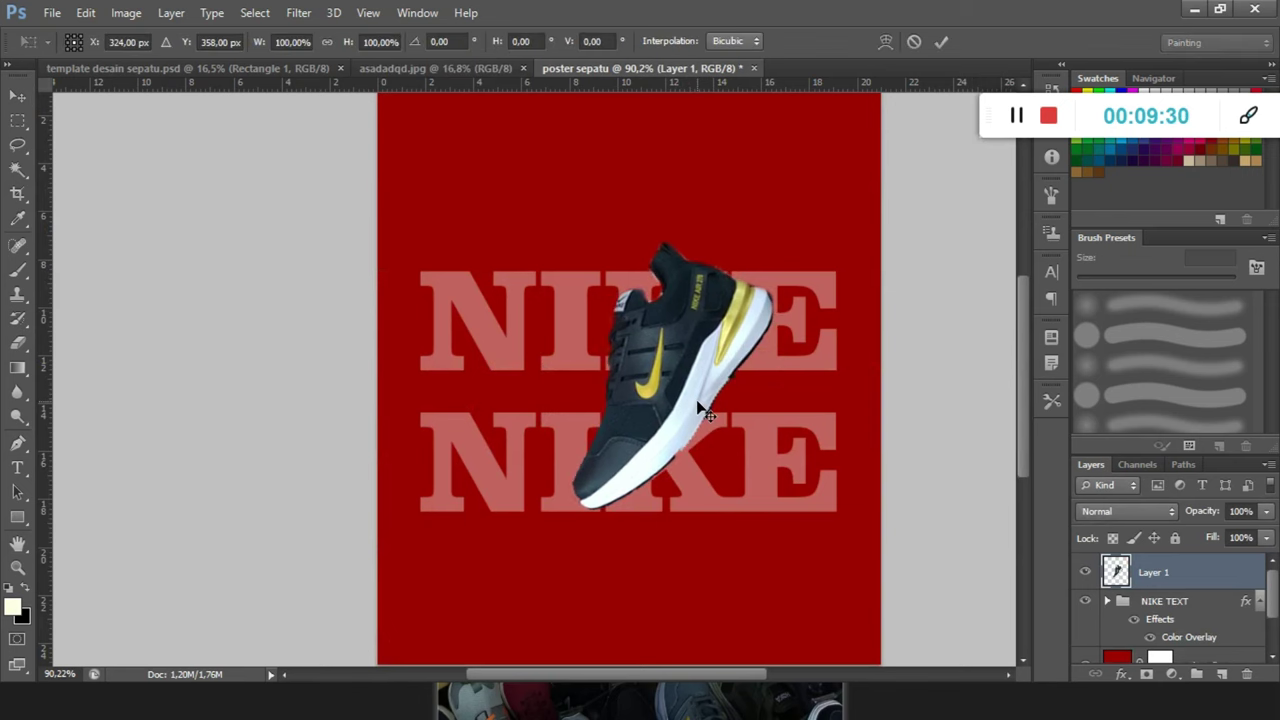
pyautogui.moveTo(822, 212); pyautogui.dragTo(857, 211)
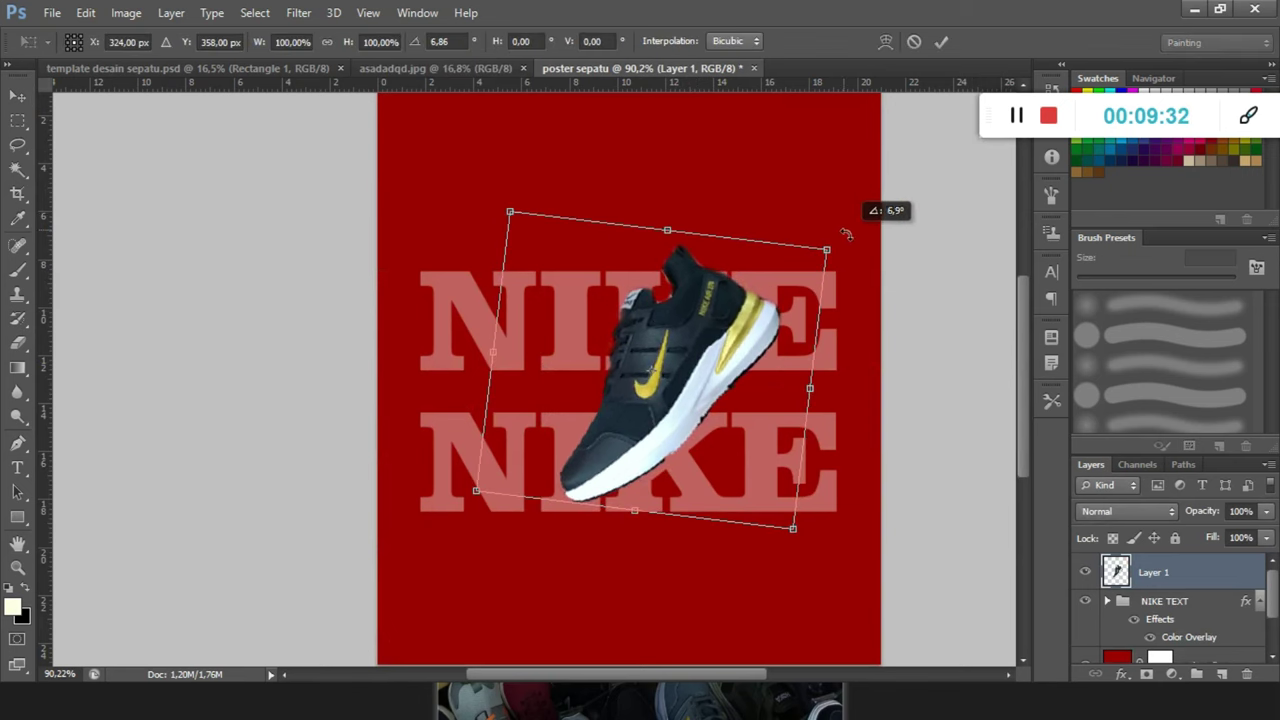
pyautogui.scroll(-3, 670, 338)
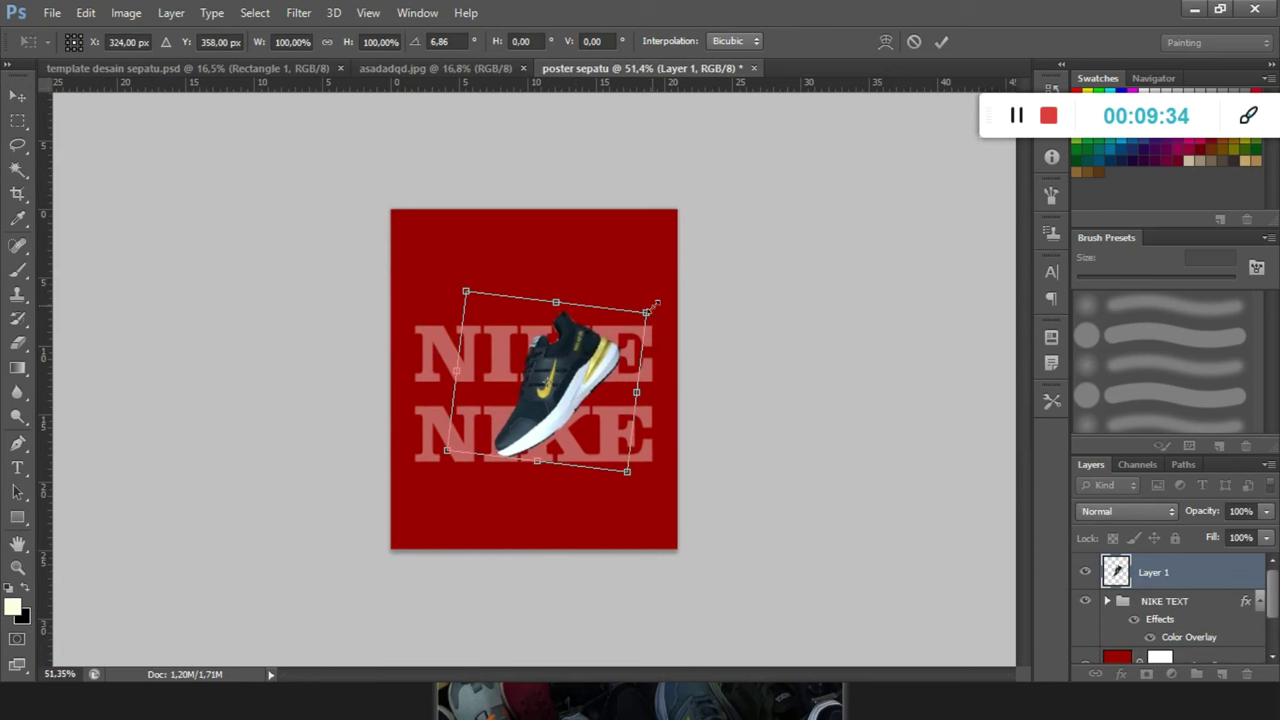
pyautogui.moveTo(656, 302); pyautogui.dragTo(700, 271)
pyautogui.click(941, 42)
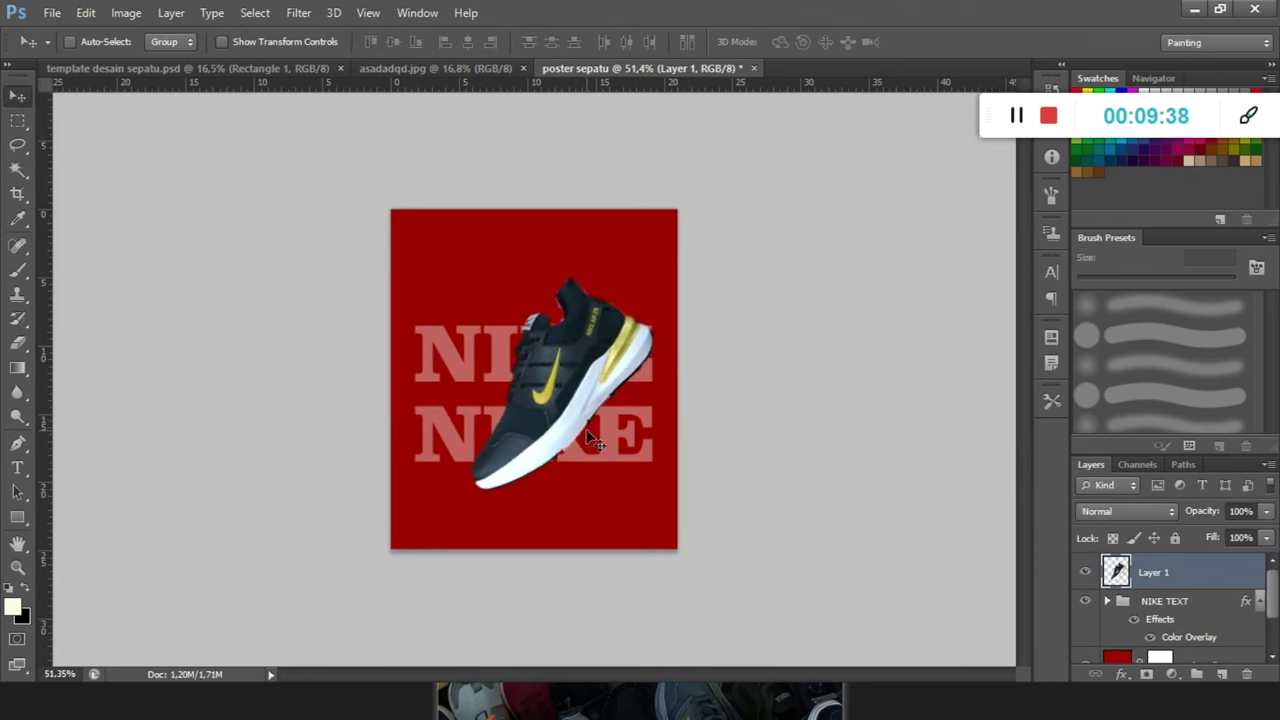
# Scale the shoe cutout down proportionally to about 86.6% and apply the transform.
pyautogui.scroll(3, 568, 428)
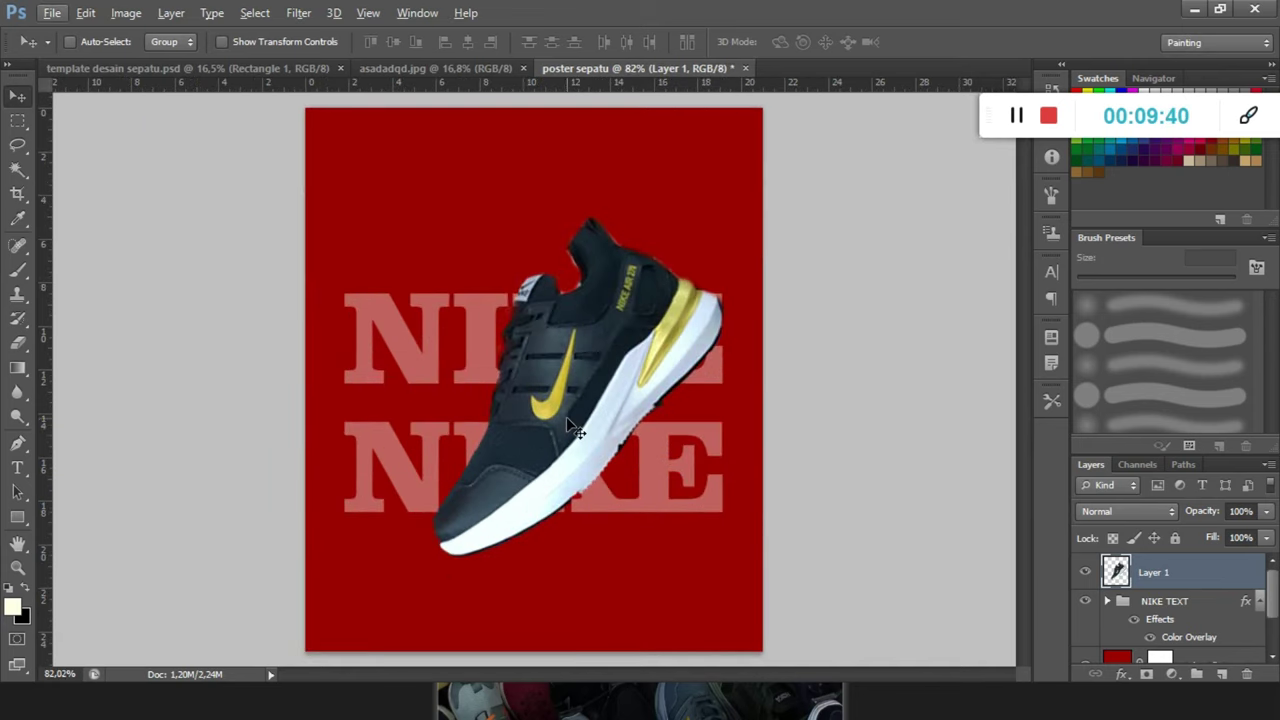
pyautogui.hotkey('ctrl', 't')
pyautogui.moveTo(767, 200); pyautogui.dragTo(739, 223)
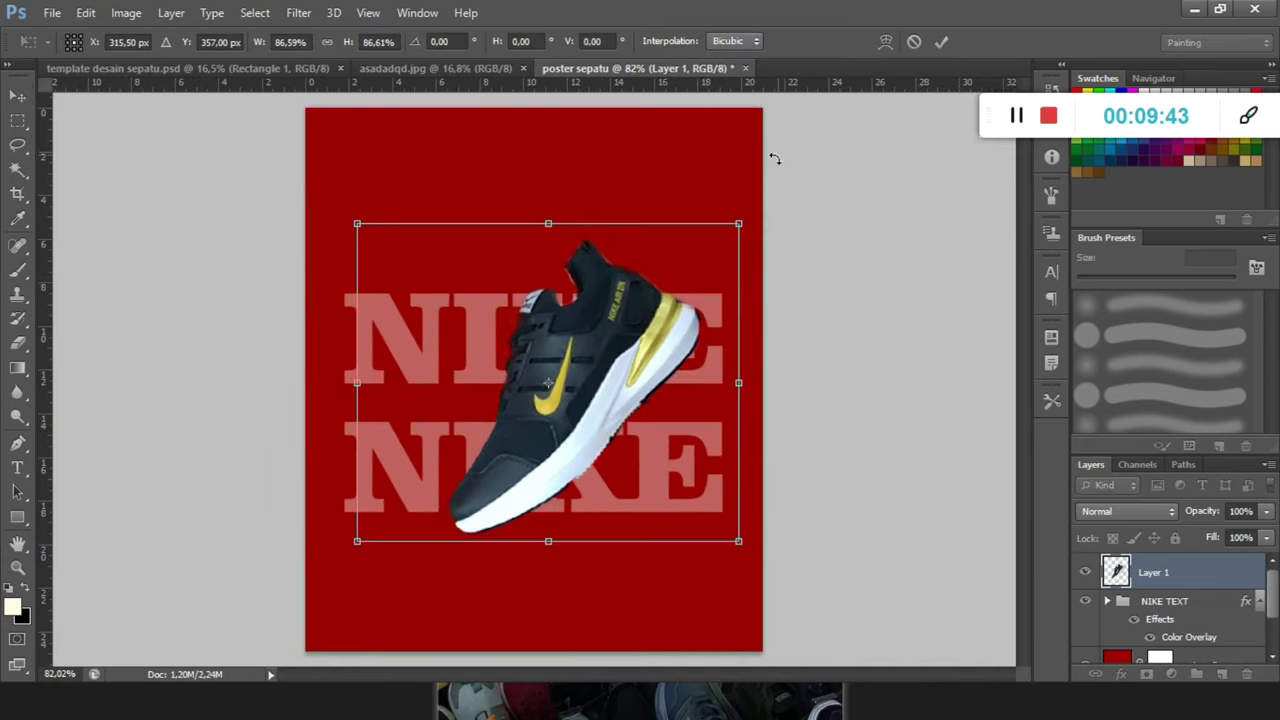
pyautogui.click(940, 42)
pyautogui.scroll(-2, 697, 277)
pyautogui.press('alt')
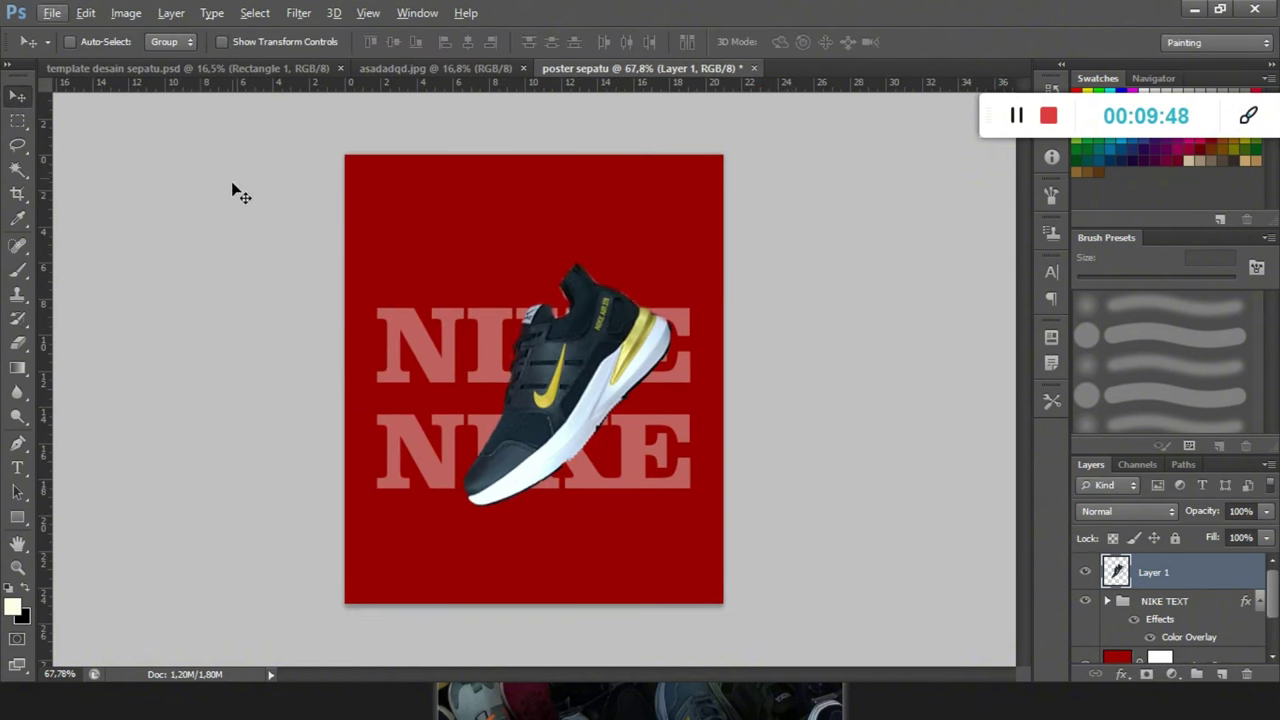
# Following the reference poster, draw a cream rectangle about 235 × 73 px from the poster's left edge to the shoe's toe.
pyautogui.click(440, 69)
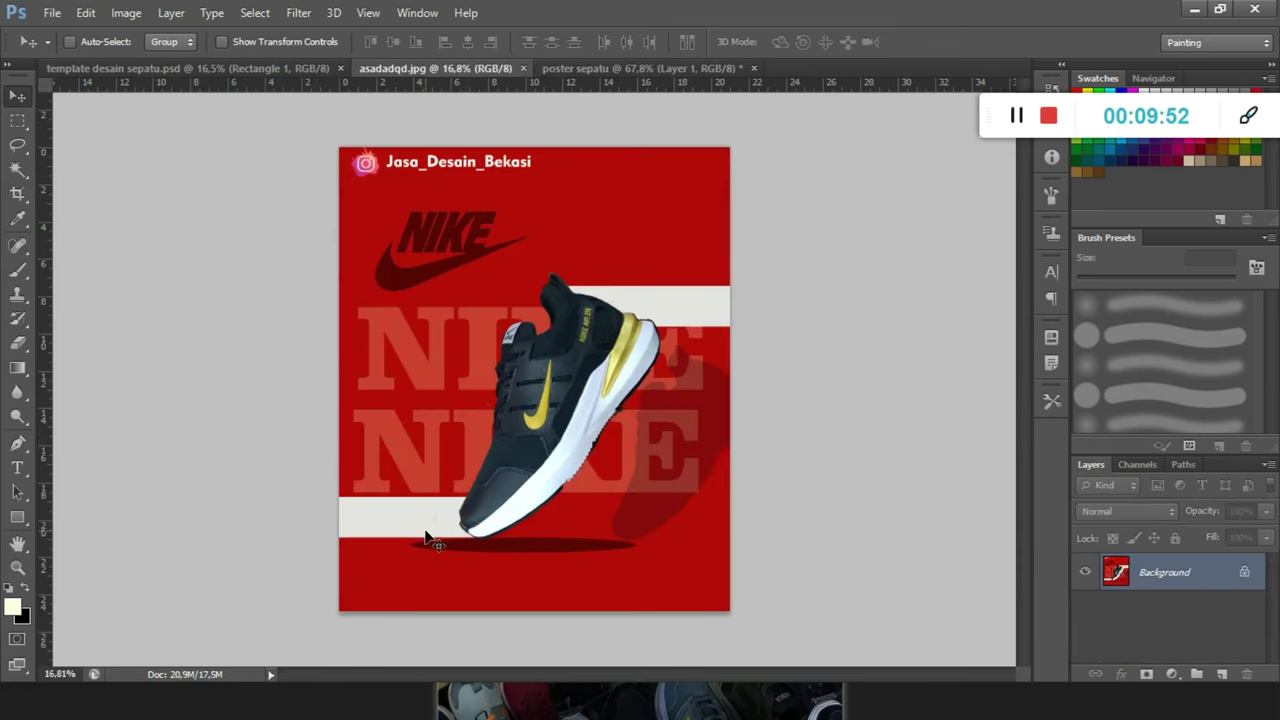
pyautogui.click(702, 68)
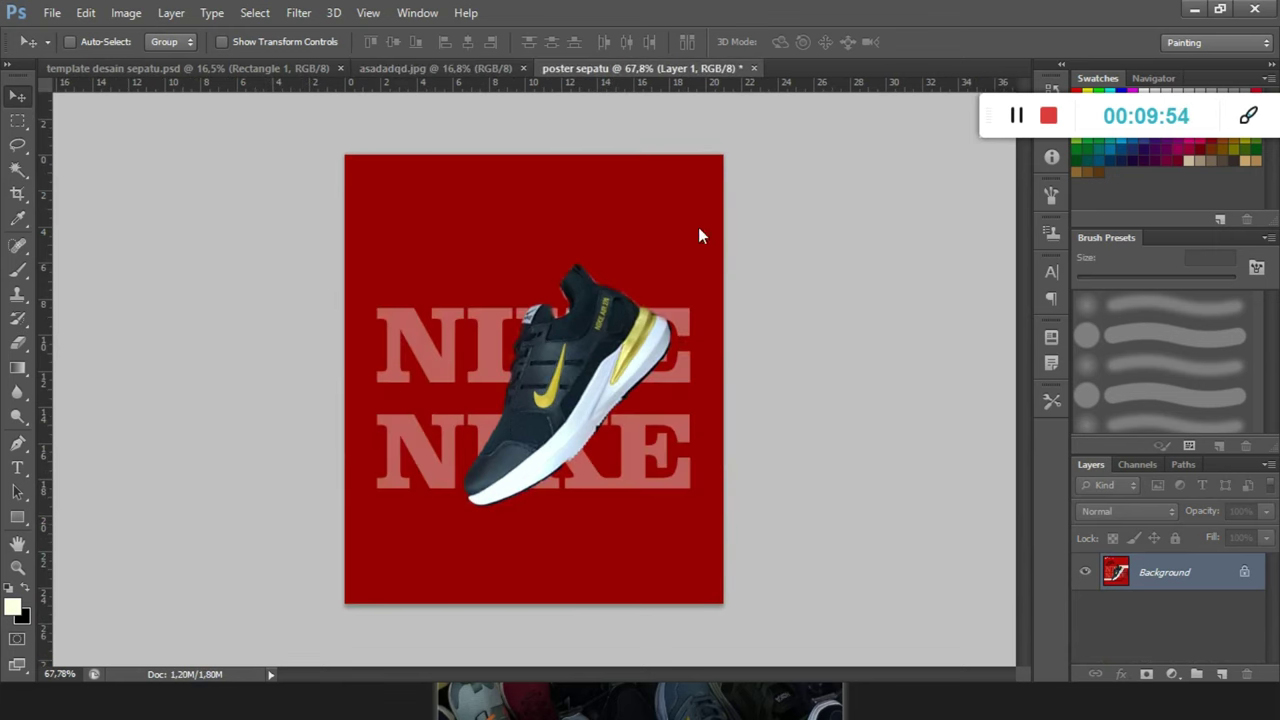
pyautogui.click(19, 520)
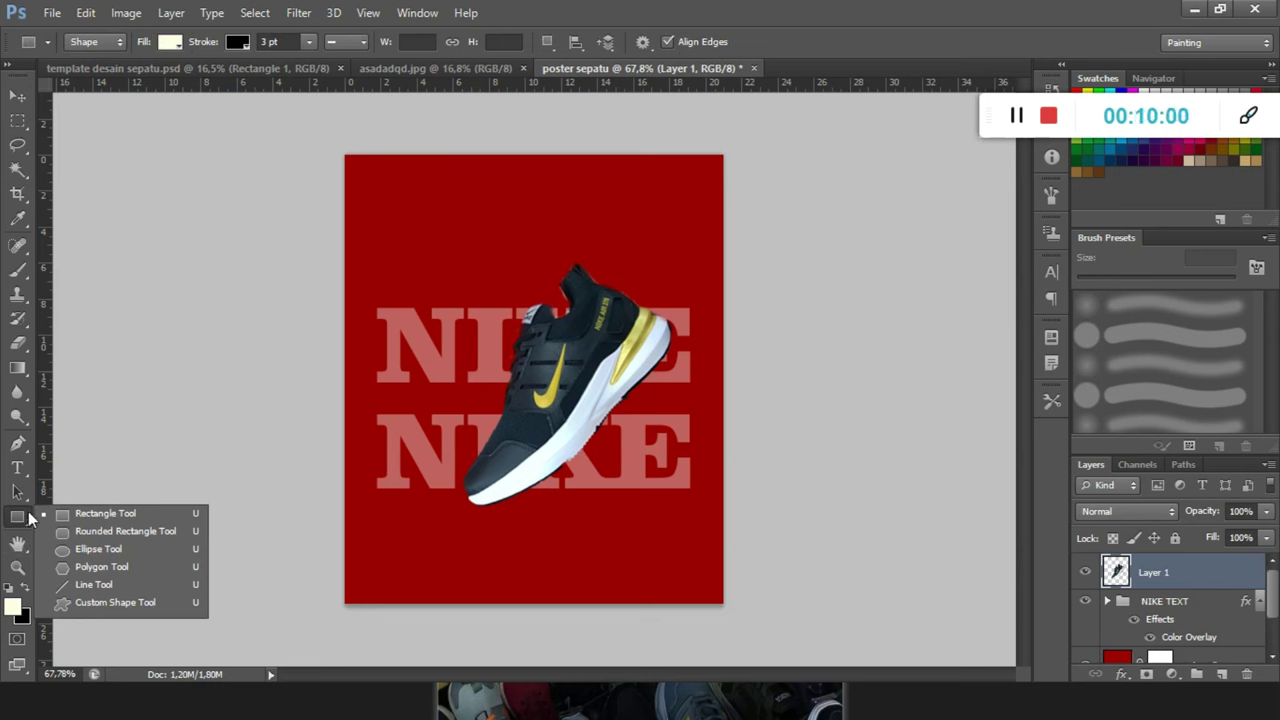
pyautogui.click(64, 512)
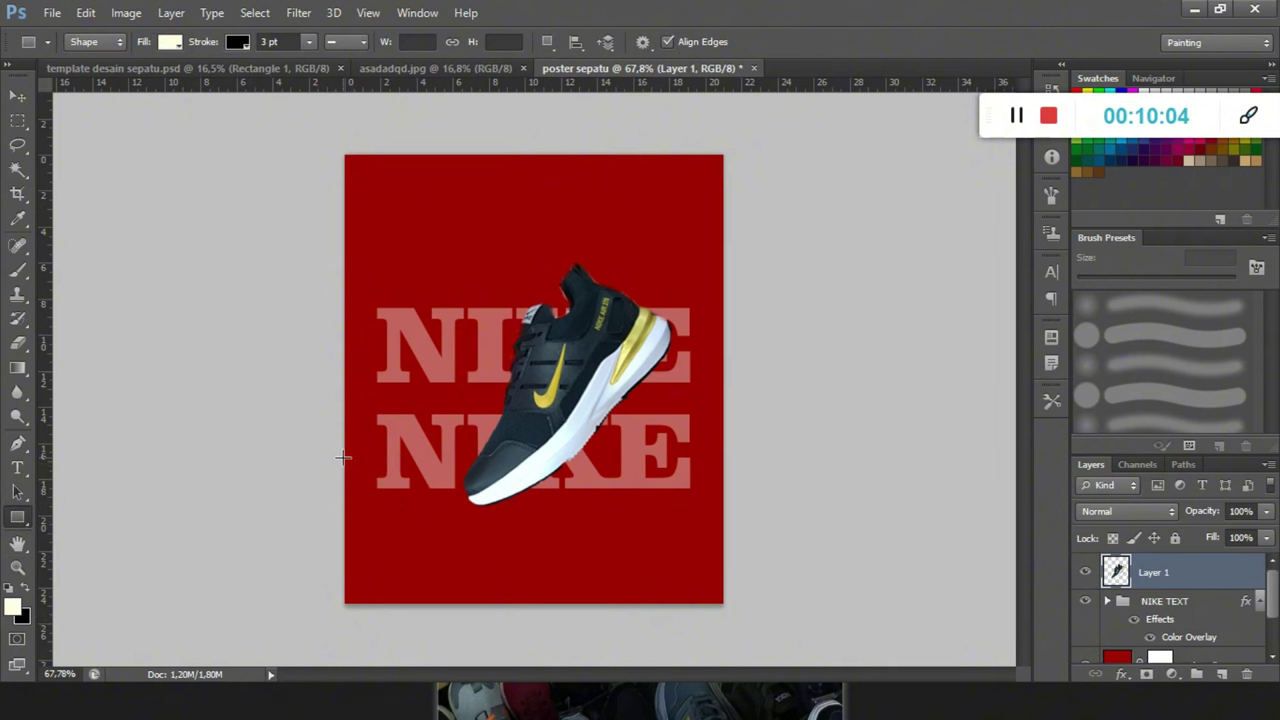
pyautogui.moveTo(349, 459); pyautogui.dragTo(491, 505)
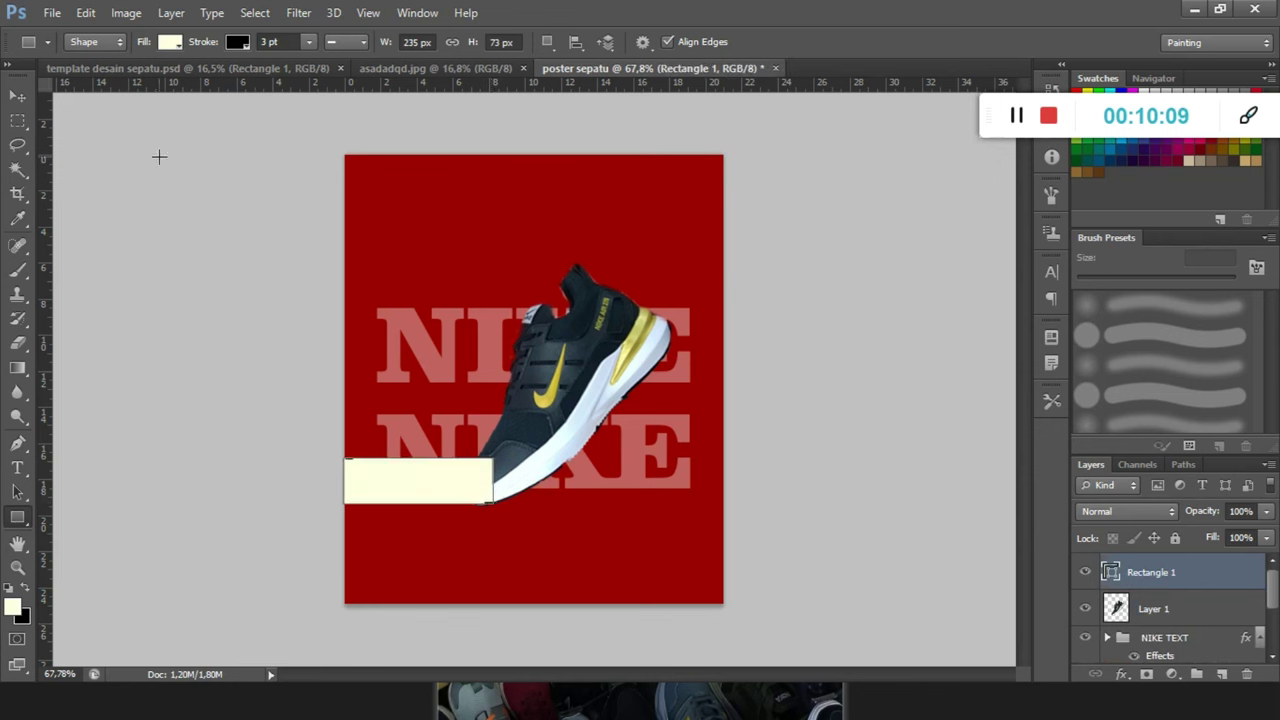
# Remove the cream rectangle's stroke and move the shoe layer above the rectangle layer.
pyautogui.click(17, 95)
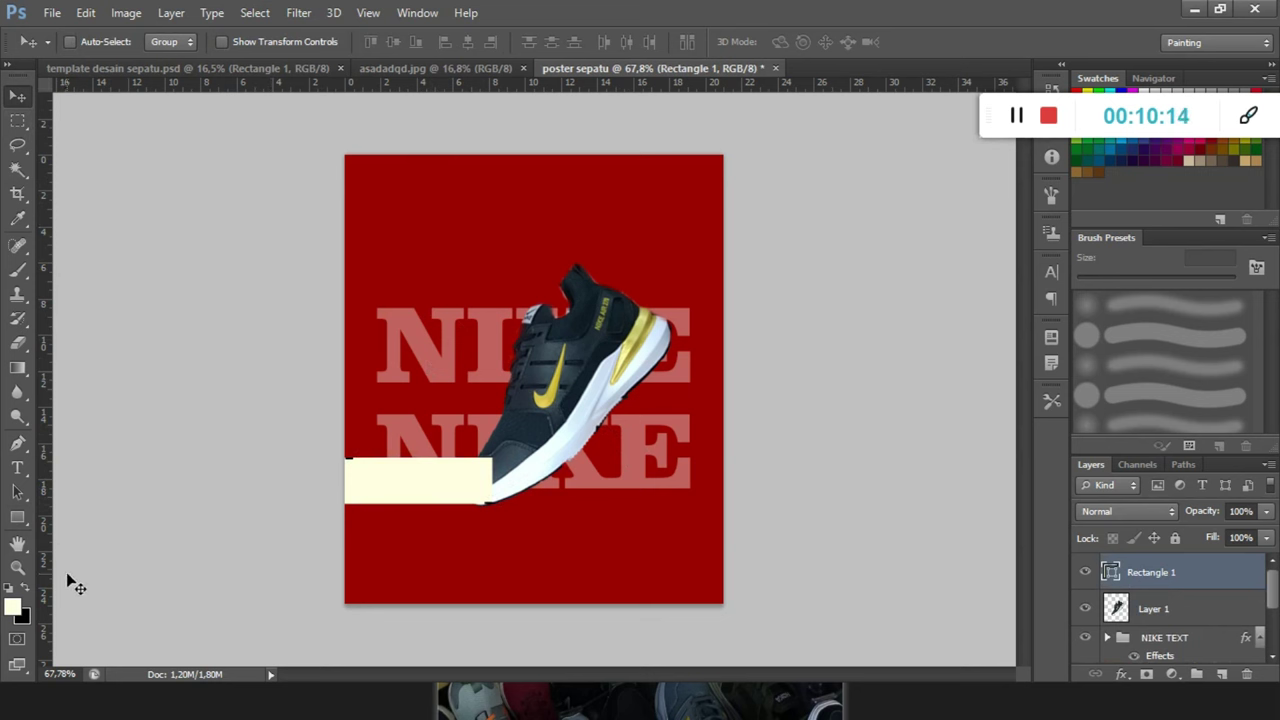
pyautogui.click(18, 517)
pyautogui.click(239, 44)
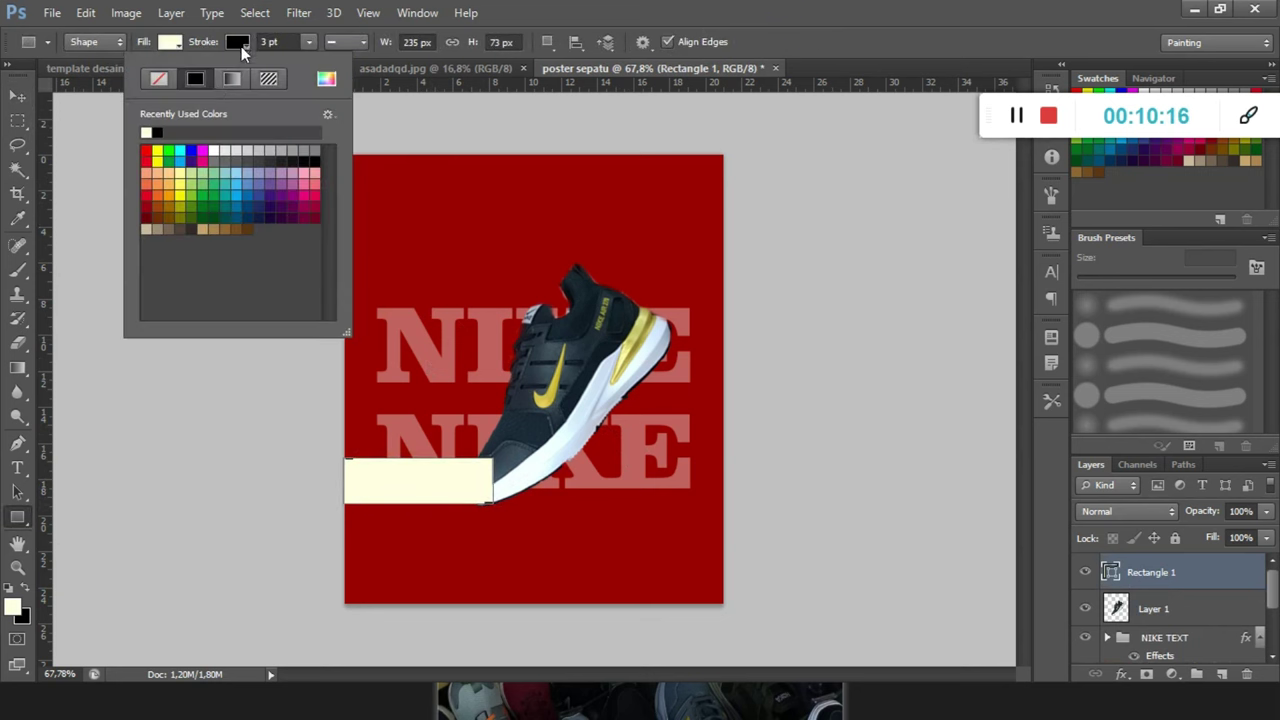
pyautogui.click(156, 79)
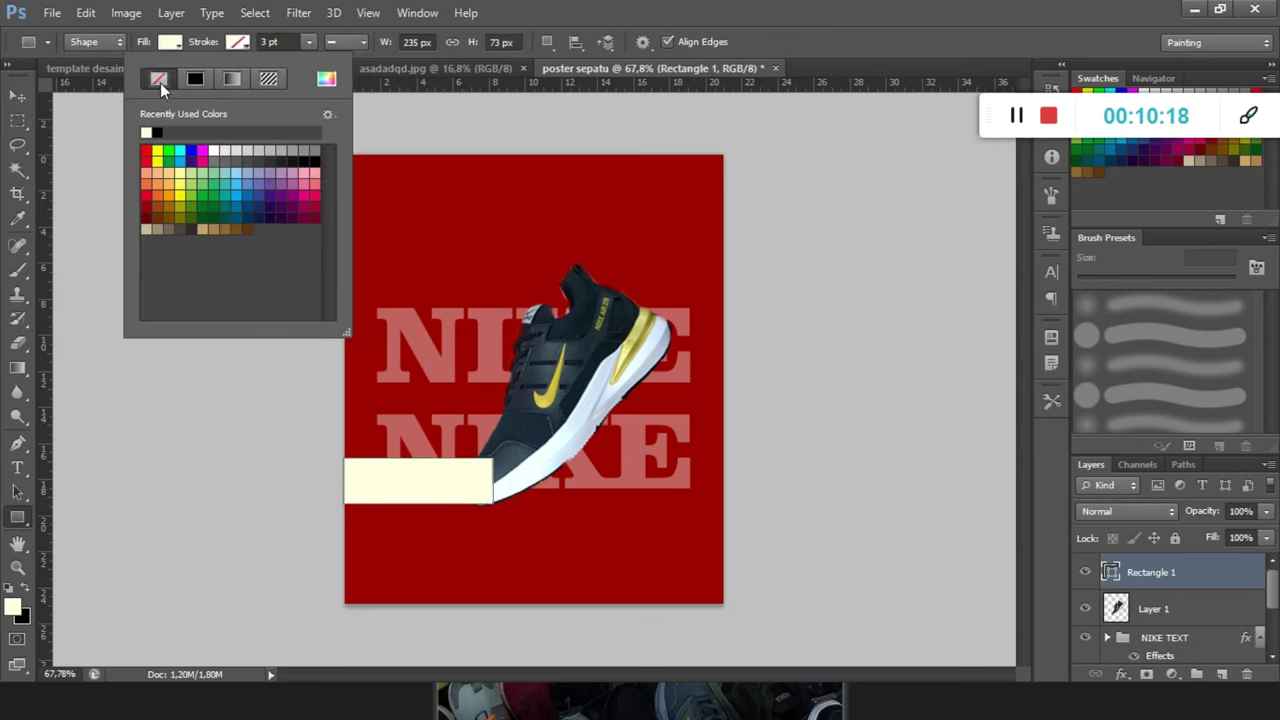
pyautogui.click(18, 95)
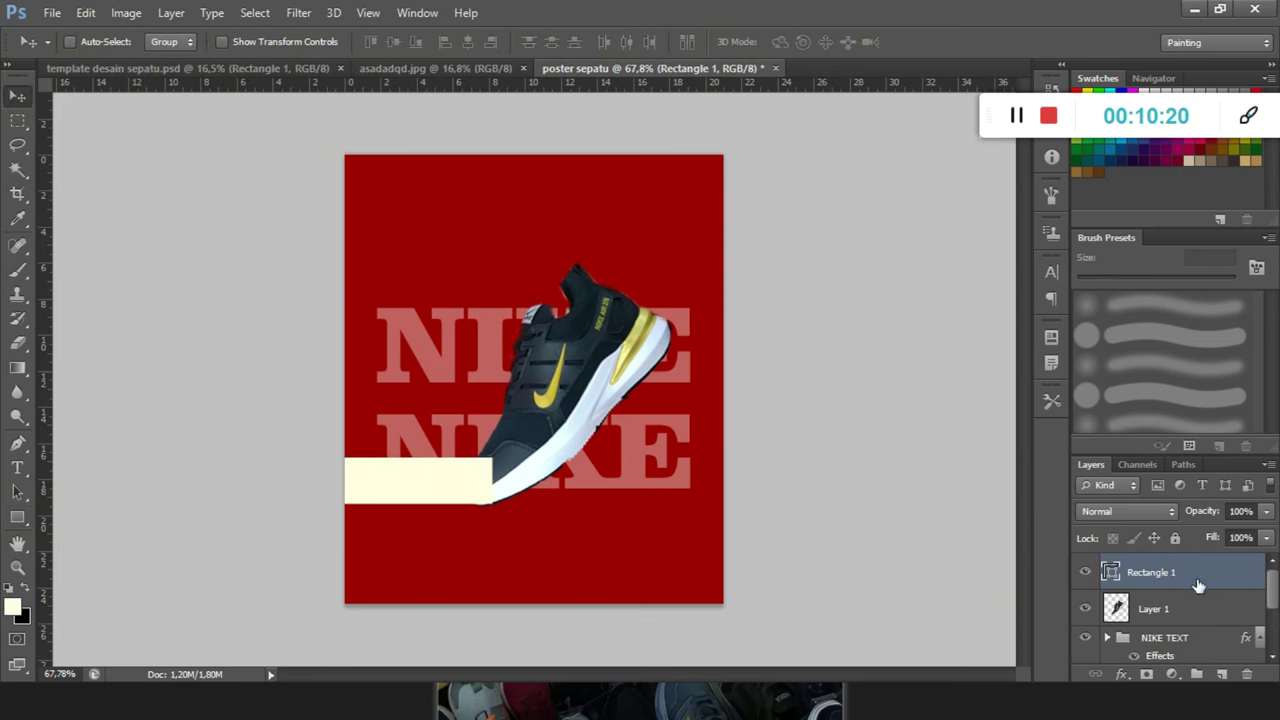
pyautogui.click(1158, 612)
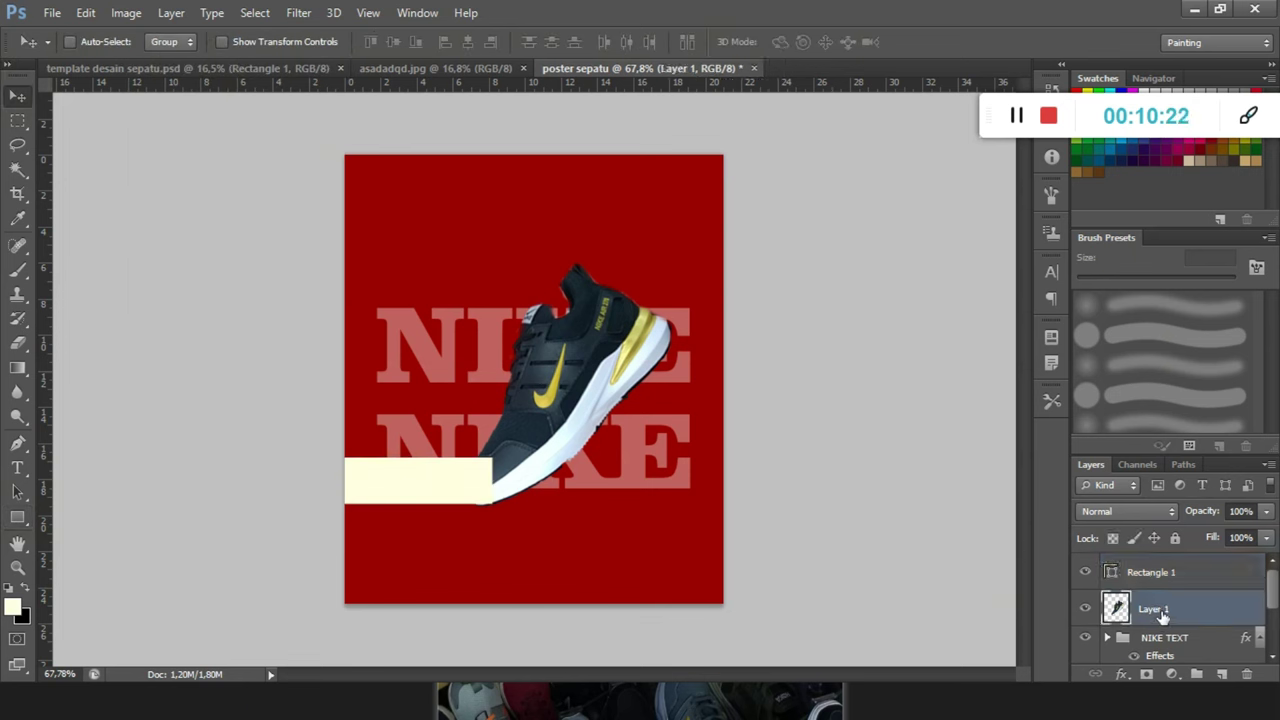
pyautogui.moveTo(1161, 614); pyautogui.dragTo(1166, 563)
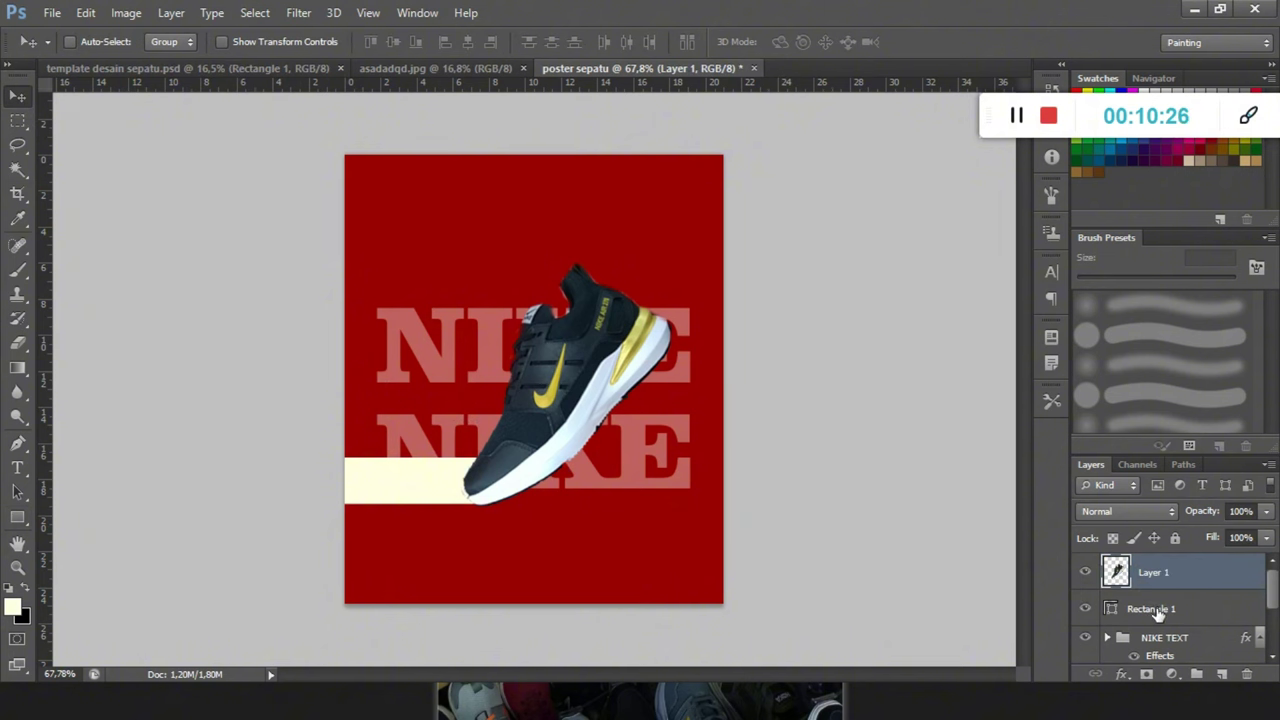
# Duplicate the cream rectangle and place the copy against the poster's right edge, behind the shoe's heel.
pyautogui.click(1158, 613)
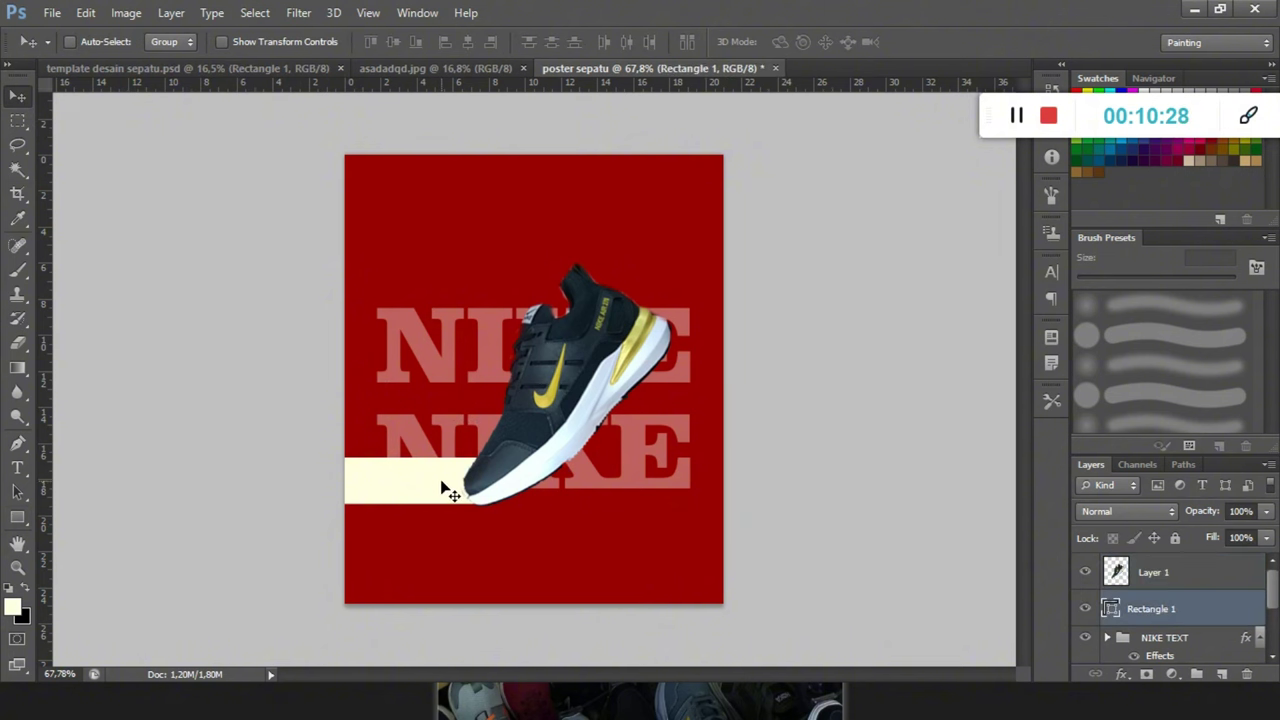
pyautogui.moveTo(431, 491); pyautogui.dragTo(709, 330)
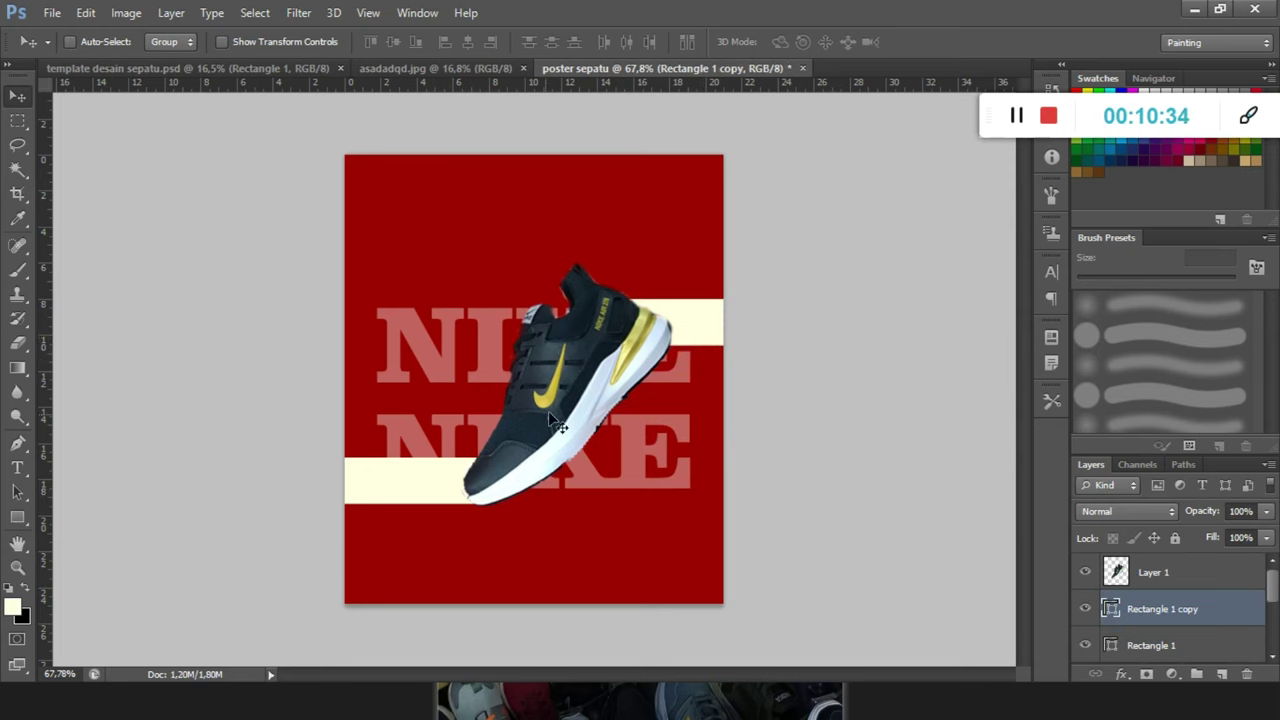
pyautogui.scroll(-4, 557, 425)
pyautogui.scroll(3, 517, 433)
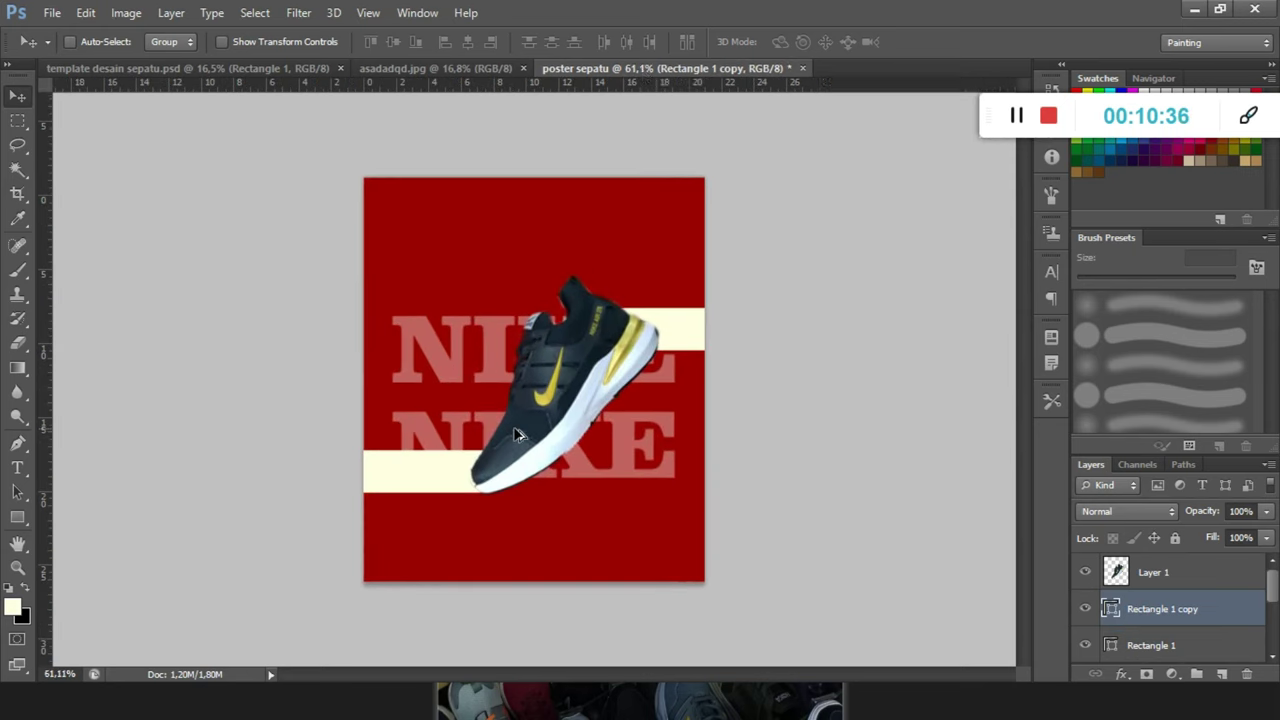
# Check the reference poster for the logo and place LOGO NIKE.jpg from the BAHAN KONTEN folder into the shoe poster.
pyautogui.click(477, 72)
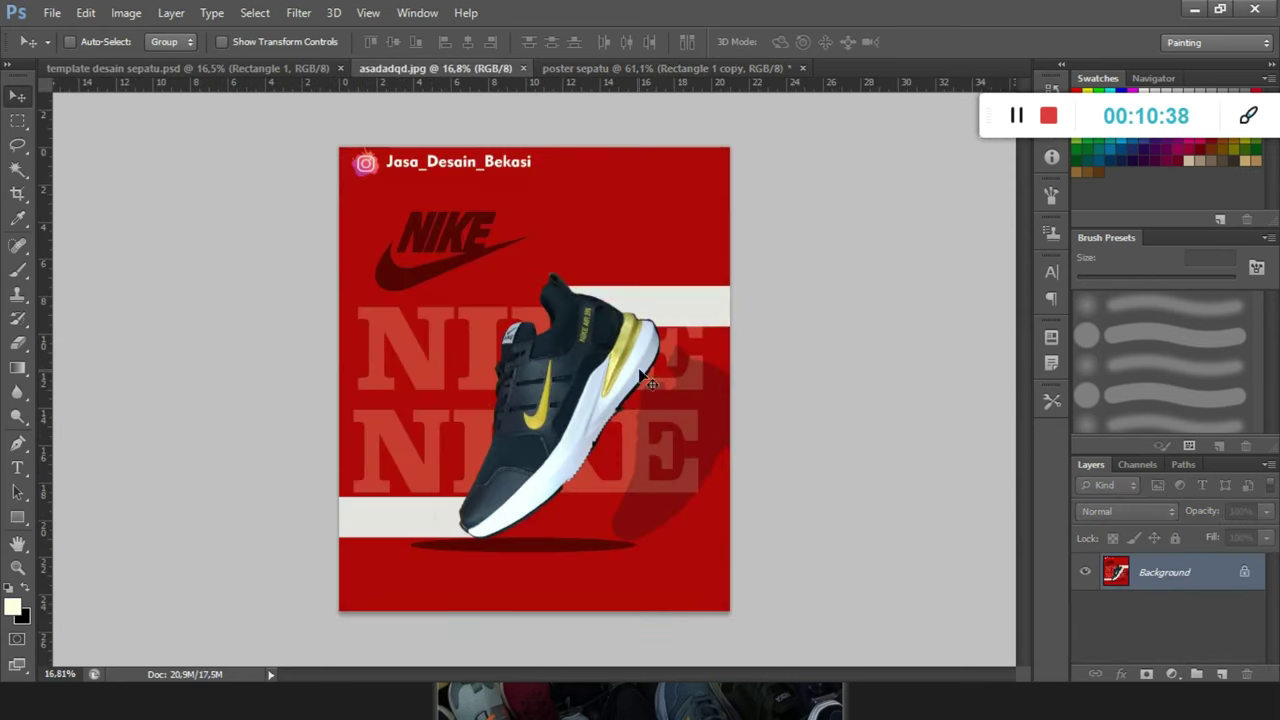
pyautogui.click(716, 70)
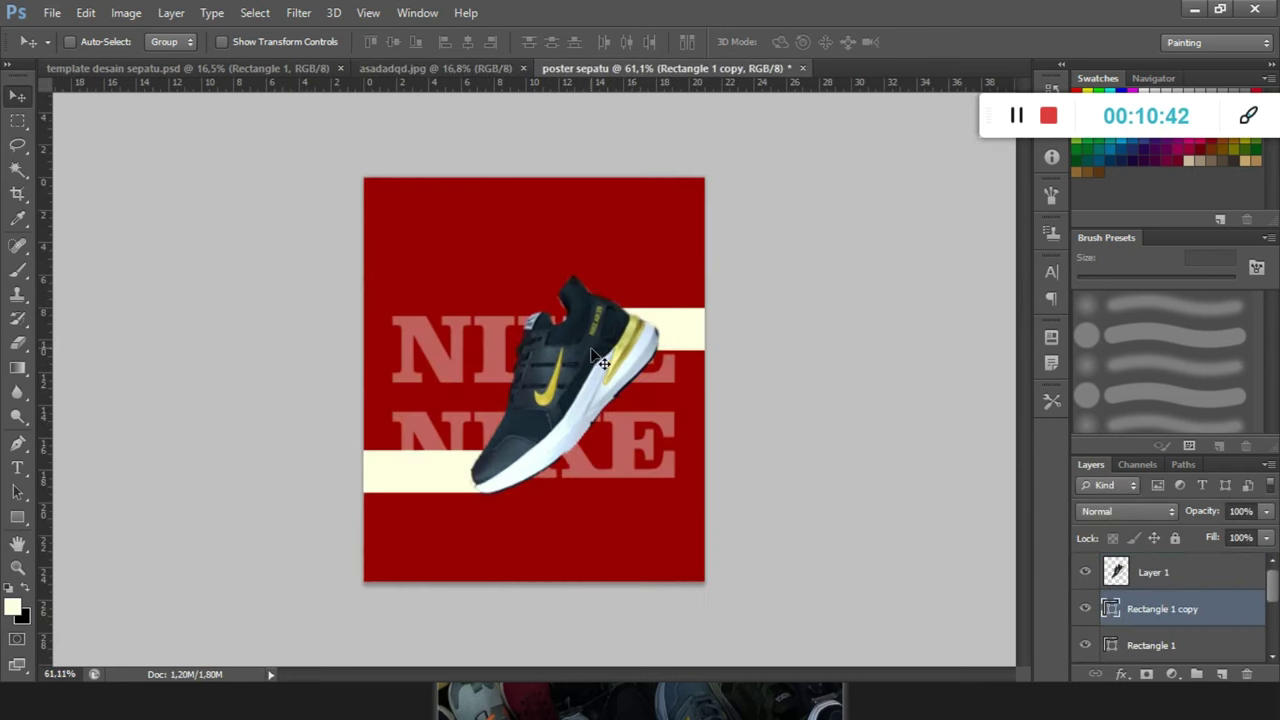
pyautogui.click(56, 13)
pyautogui.click(110, 317)
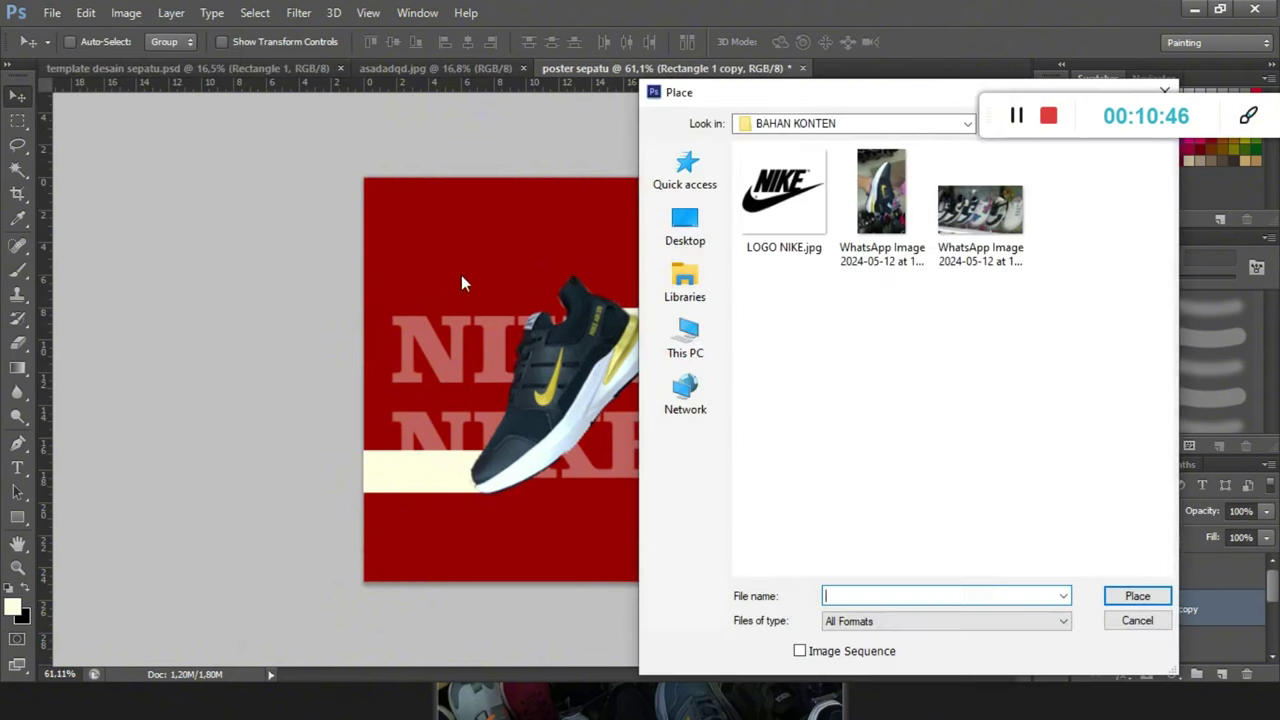
pyautogui.click(783, 200)
pyautogui.click(1137, 596)
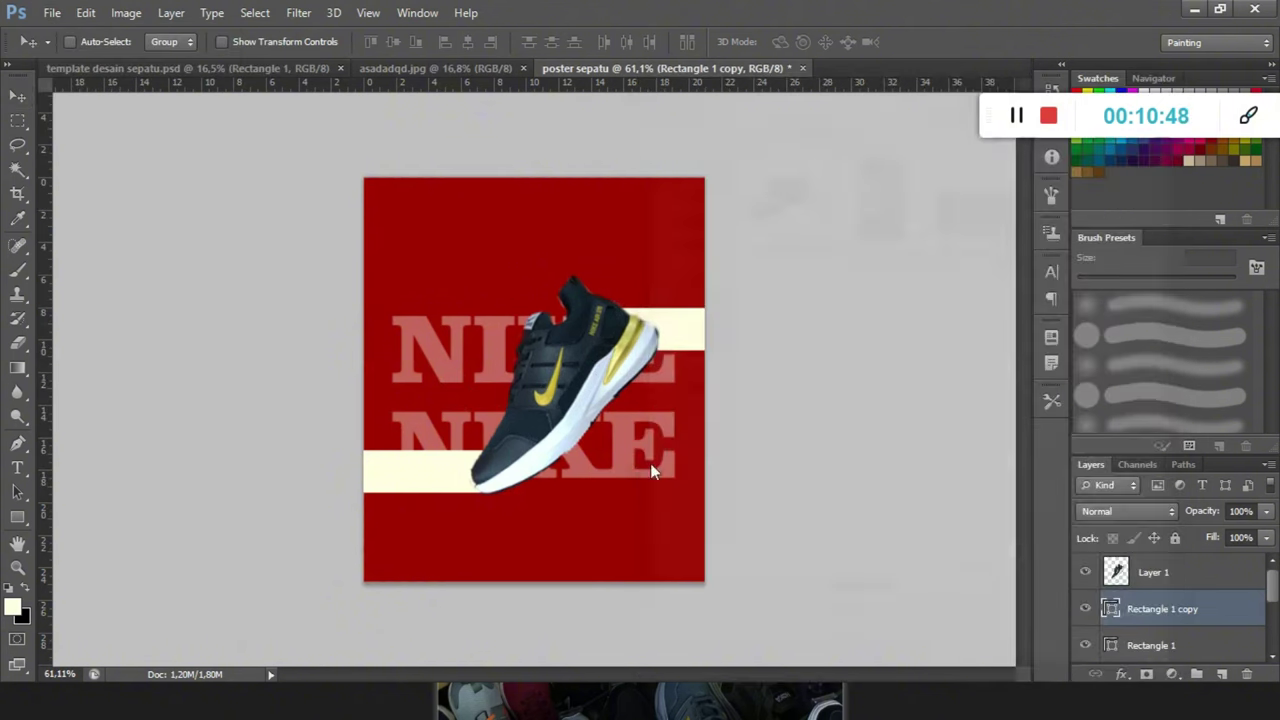
# Scale the Nike logo to 27.26%, position it above the left part of the upper NIKE line, and commit the placement.
pyautogui.moveTo(706, 548); pyautogui.dragTo(620, 456)
pyautogui.moveTo(483, 356); pyautogui.dragTo(445, 240)
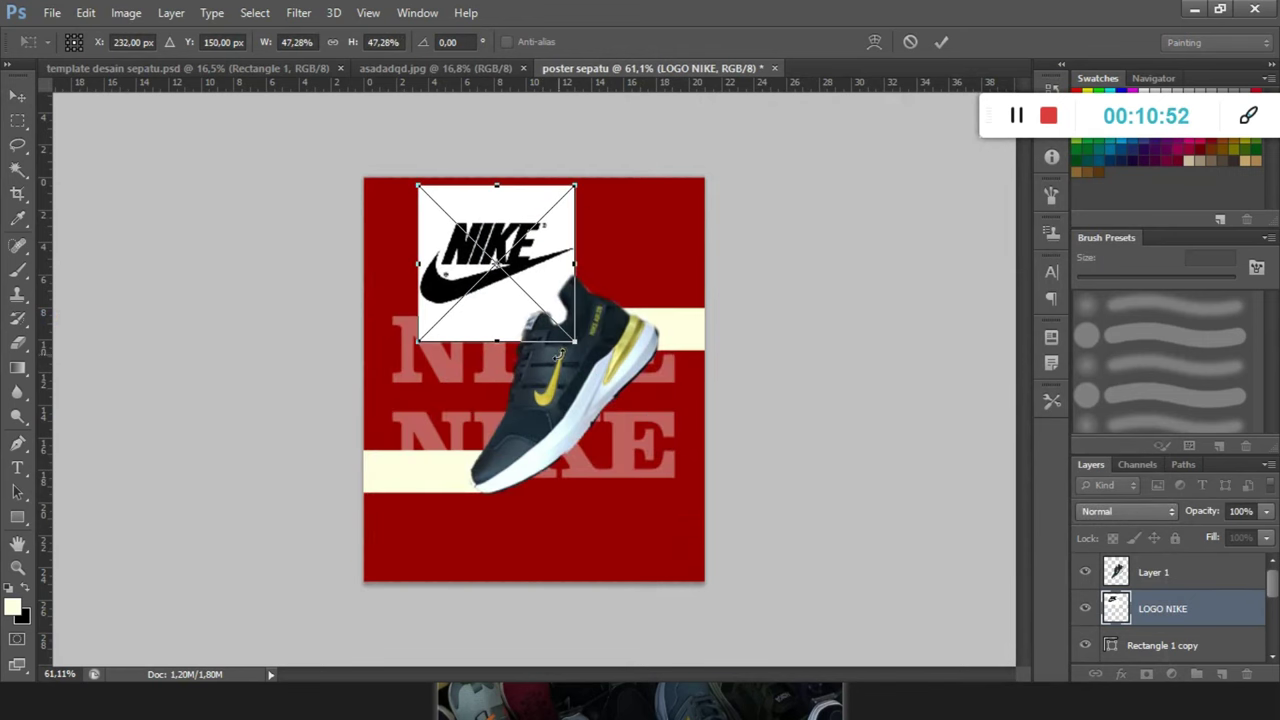
pyautogui.moveTo(575, 341); pyautogui.dragTo(476, 275)
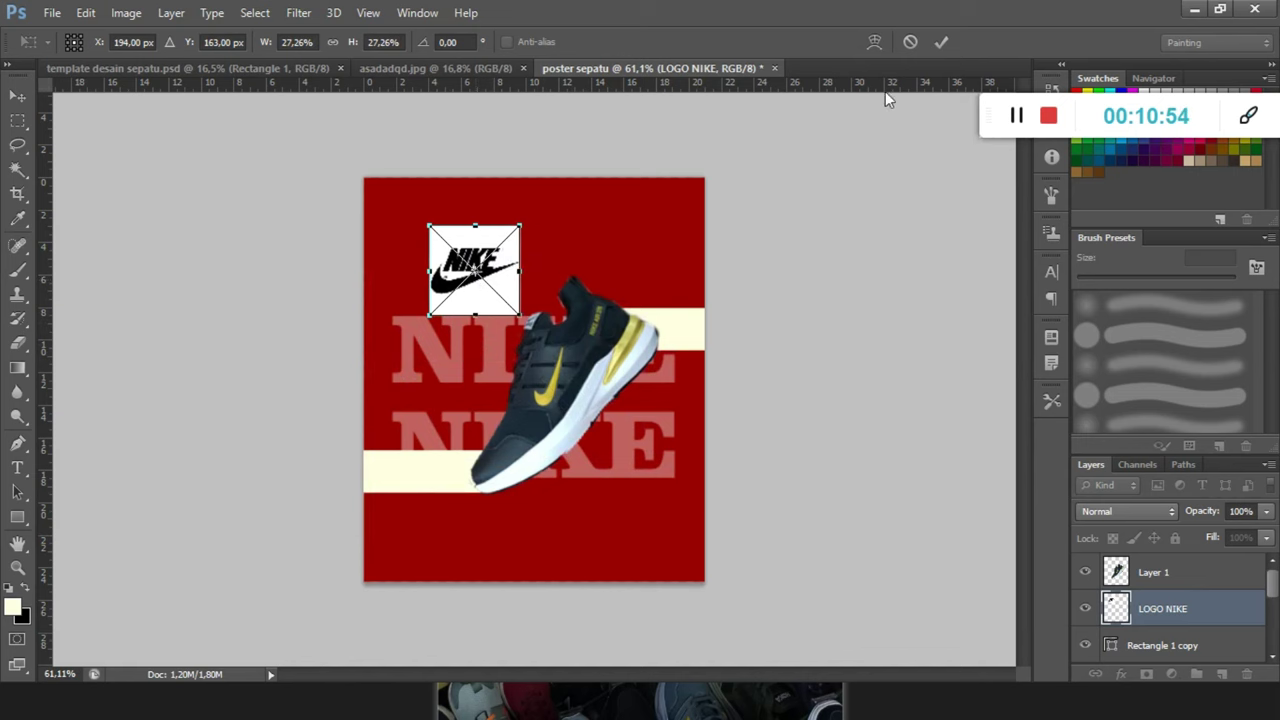
pyautogui.click(941, 42)
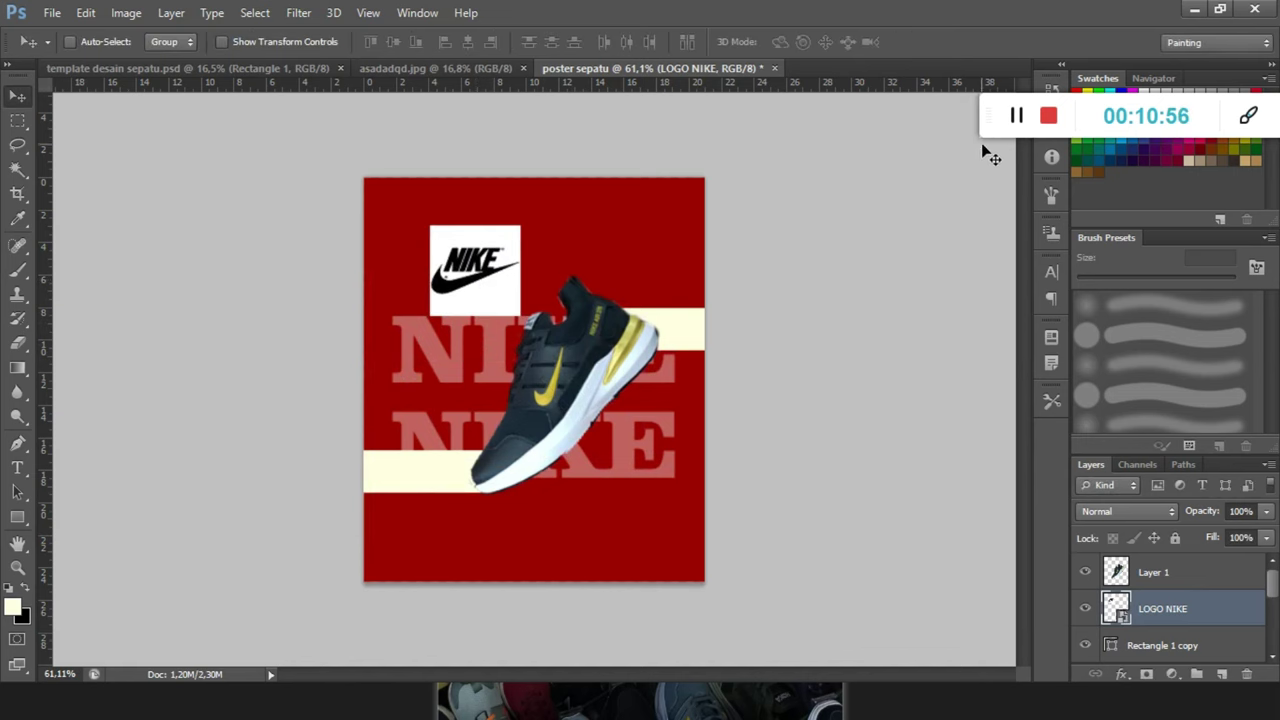
# Rasterize the LOGO NIKE smart object so it can be edited with the Eraser tool.
pyautogui.scroll(5, 483, 275)
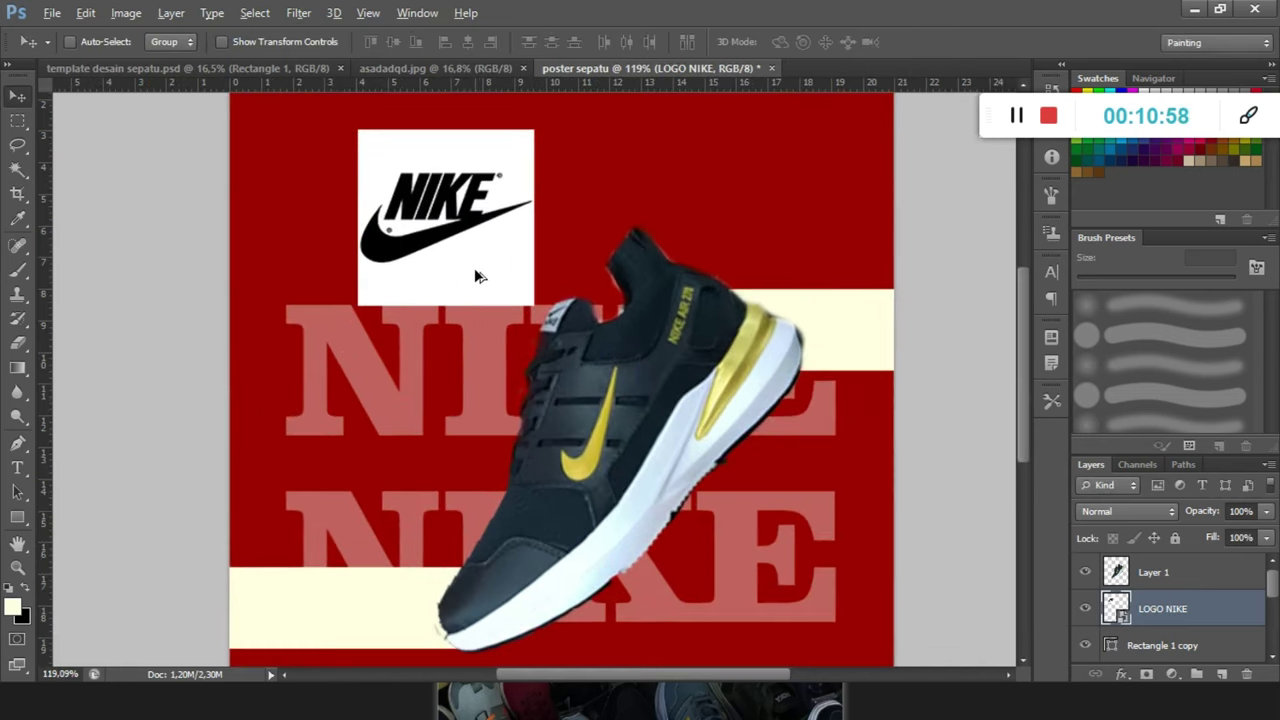
pyautogui.scroll(1, 400, 288)
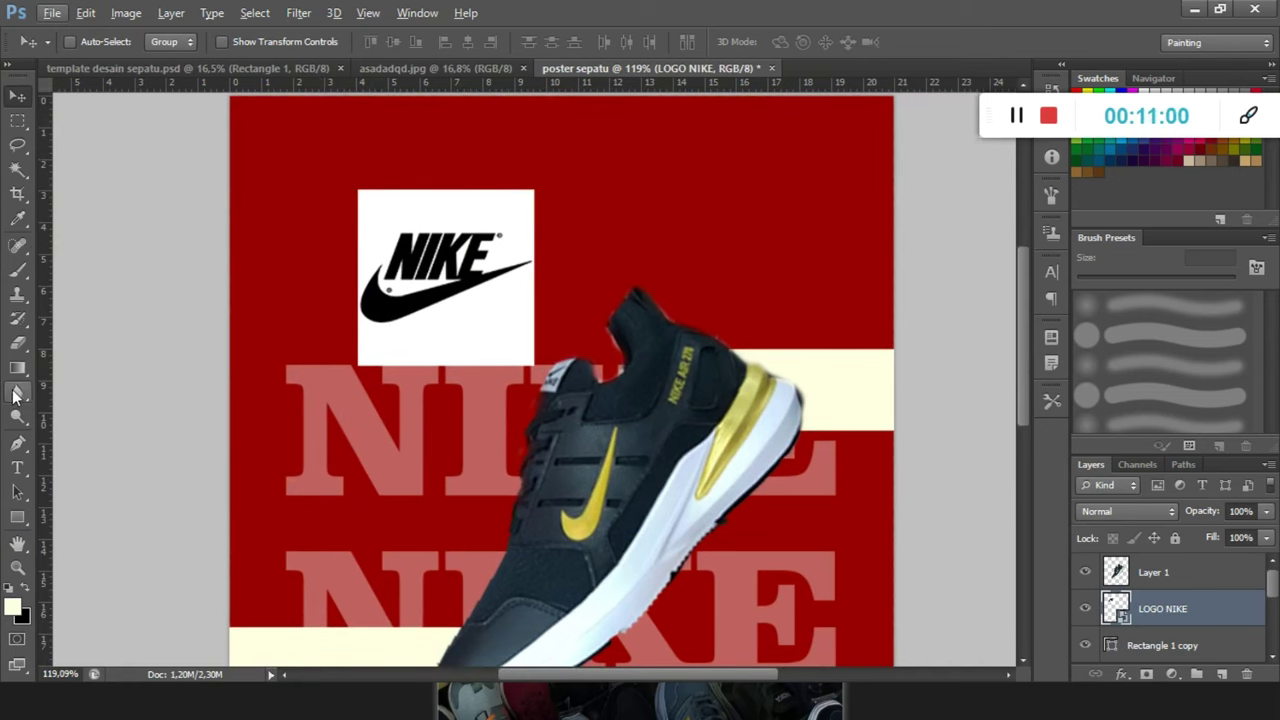
pyautogui.click(17, 343)
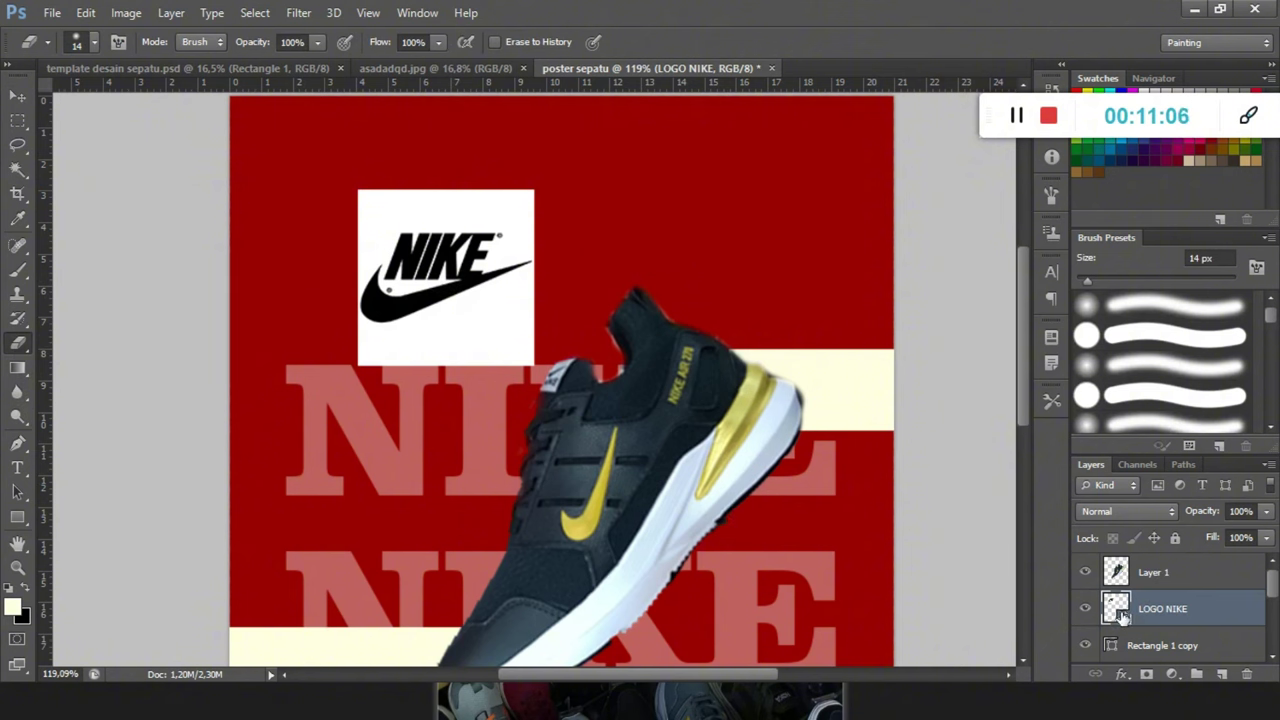
pyautogui.click(445, 324)
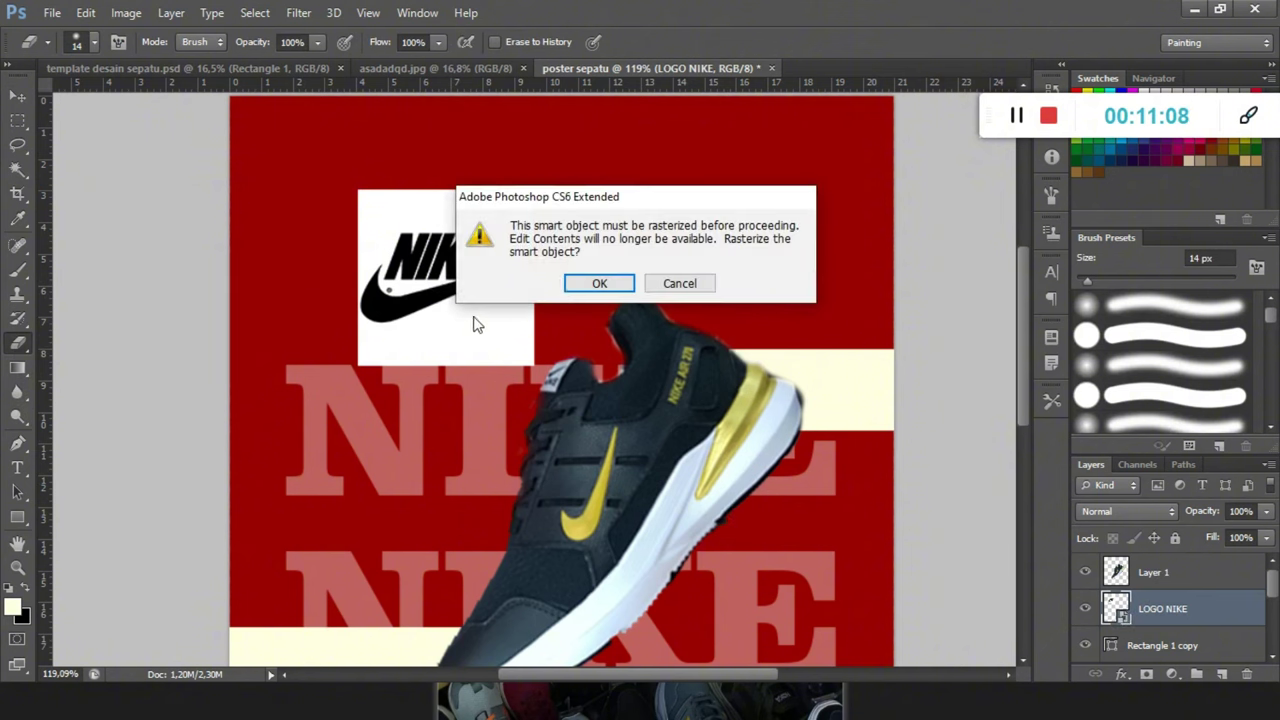
pyautogui.click(600, 285)
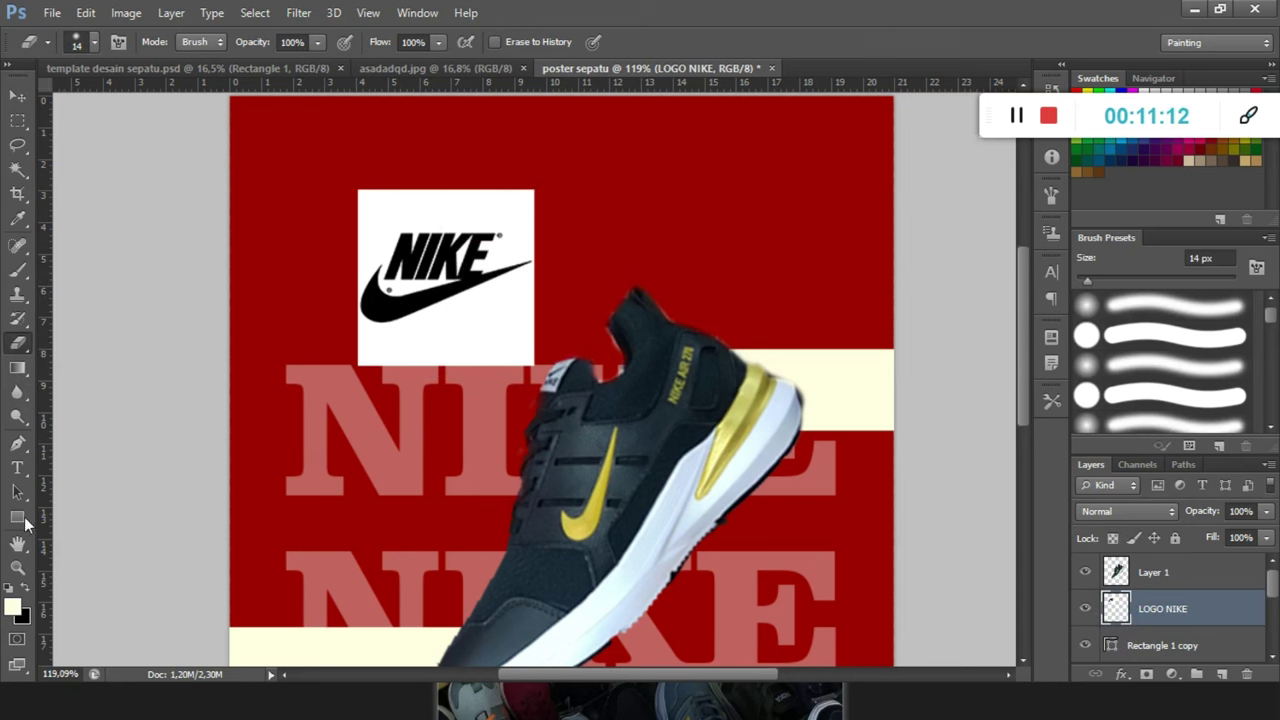
# Remove the white background around the Nike logo using the Magic Wand tool, and clear the selection.
pyautogui.click(18, 175)
pyautogui.click(82, 190)
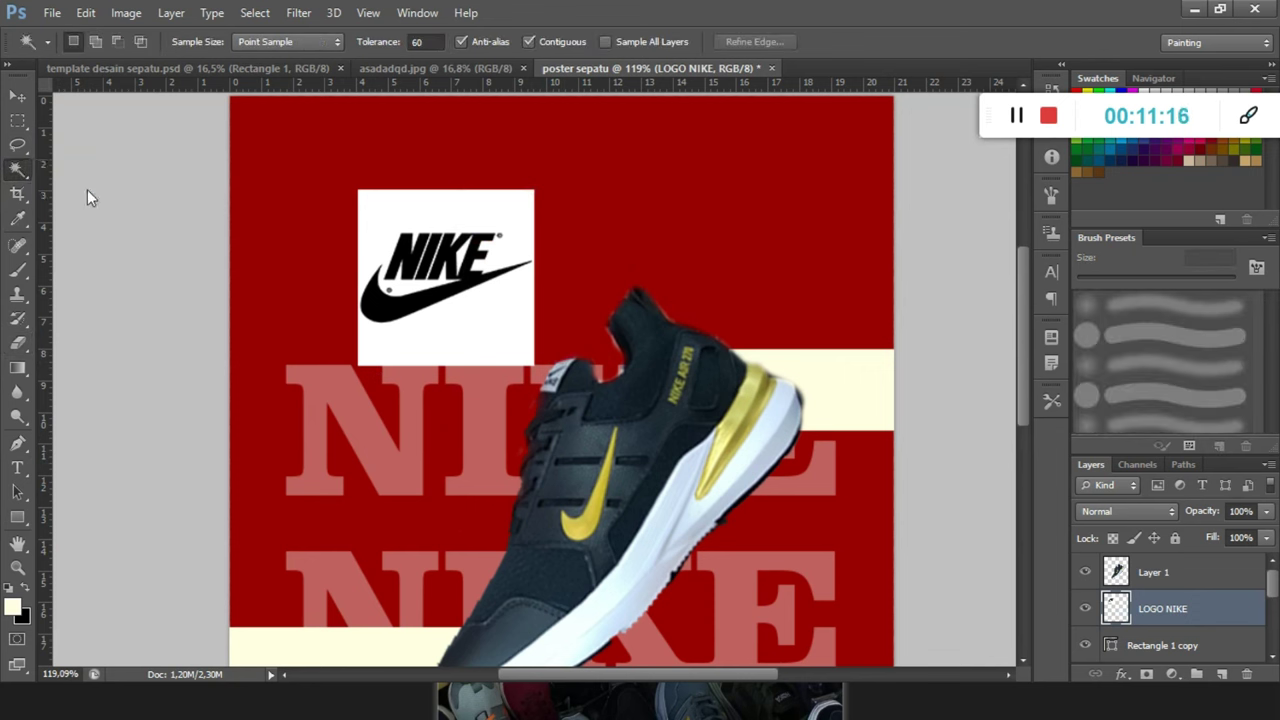
pyautogui.click(397, 219)
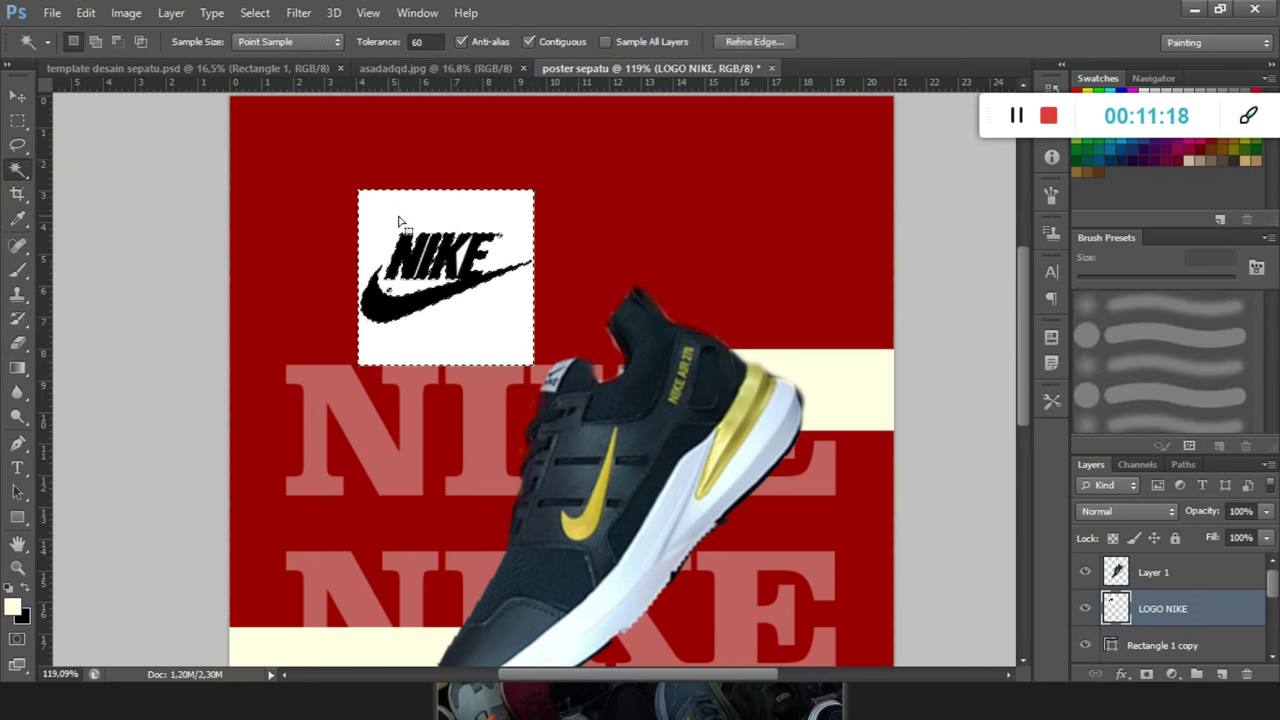
pyautogui.press('Delete')
pyautogui.hotkey('ctrl', 'd')
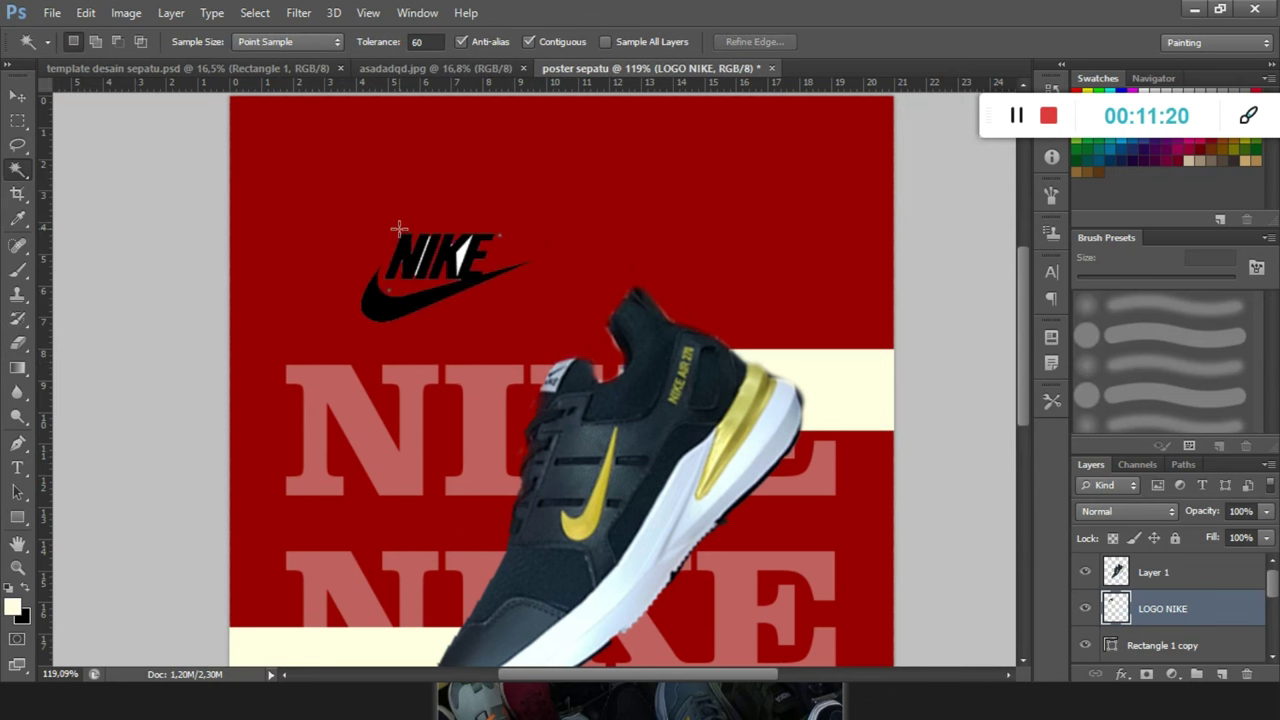
# Delete the white area enclosed between the K and E of the logo, and deselect.
pyautogui.scroll(5, 445, 248)
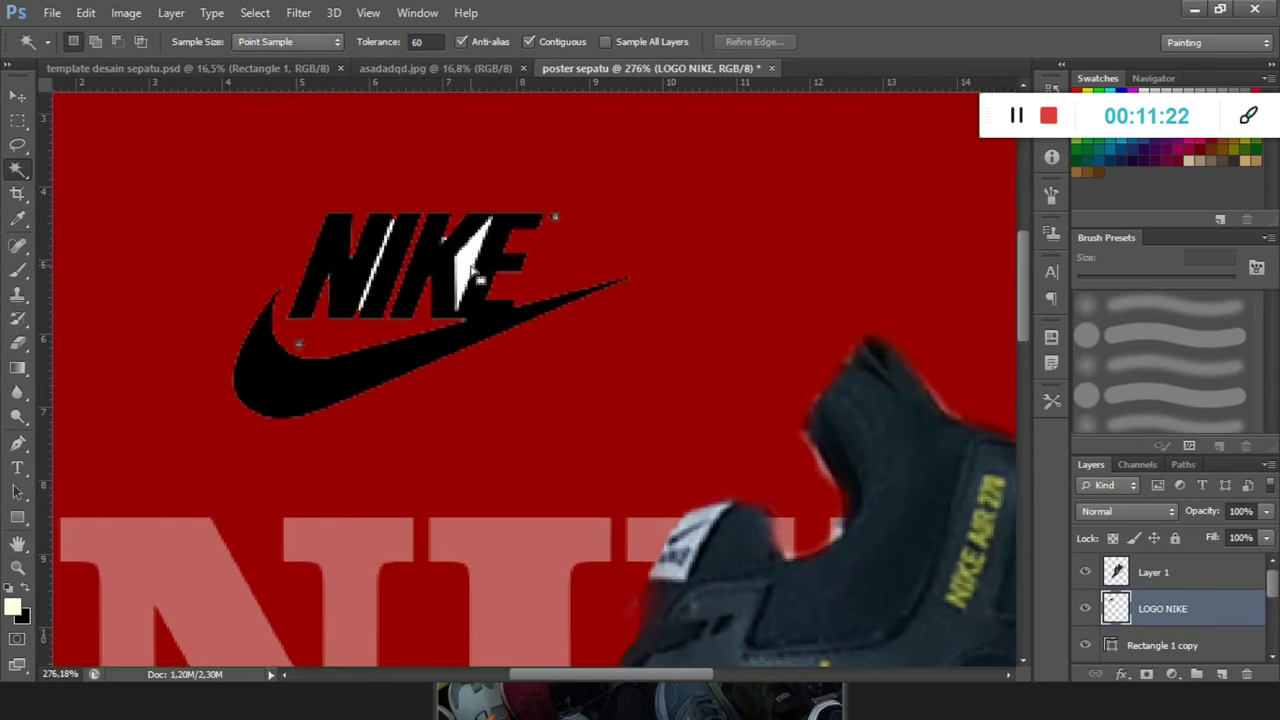
pyautogui.click(467, 270)
pyautogui.press('Delete')
pyautogui.hotkey('ctrl', 'd')
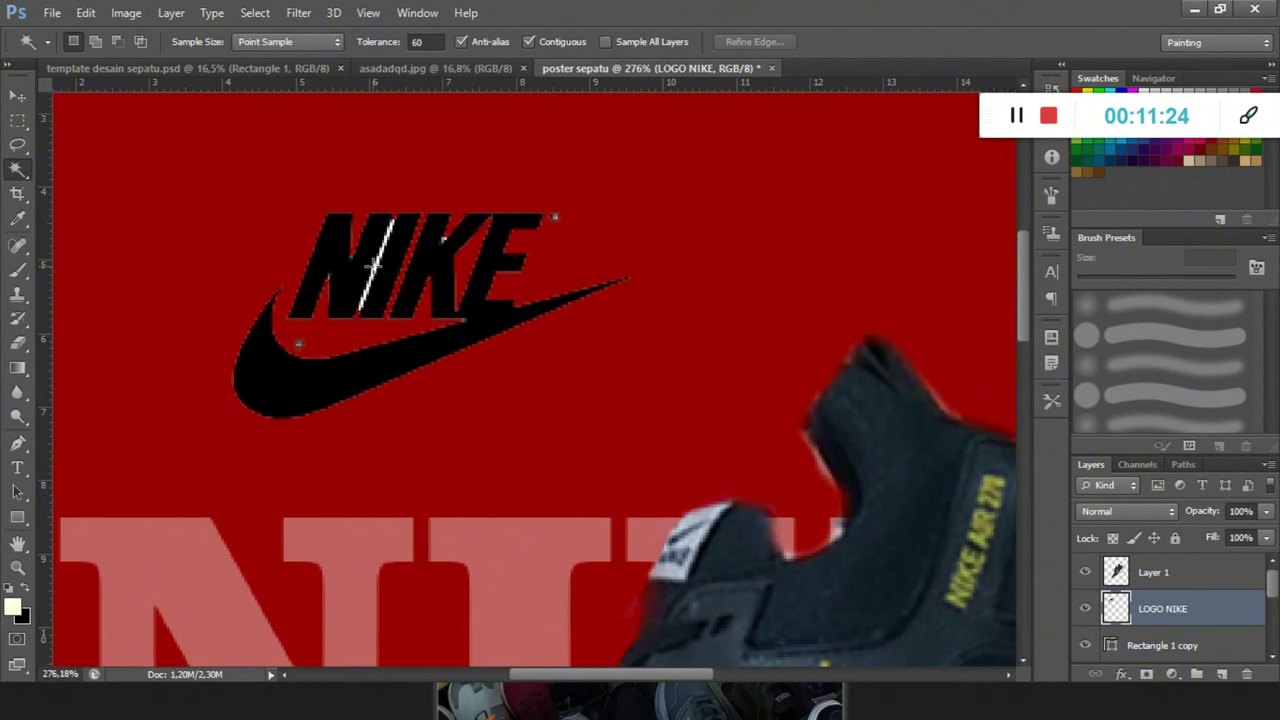
# Delete the lower part of the white sliver between the logo's N and I with the Magic Wand.
pyautogui.click(376, 275)
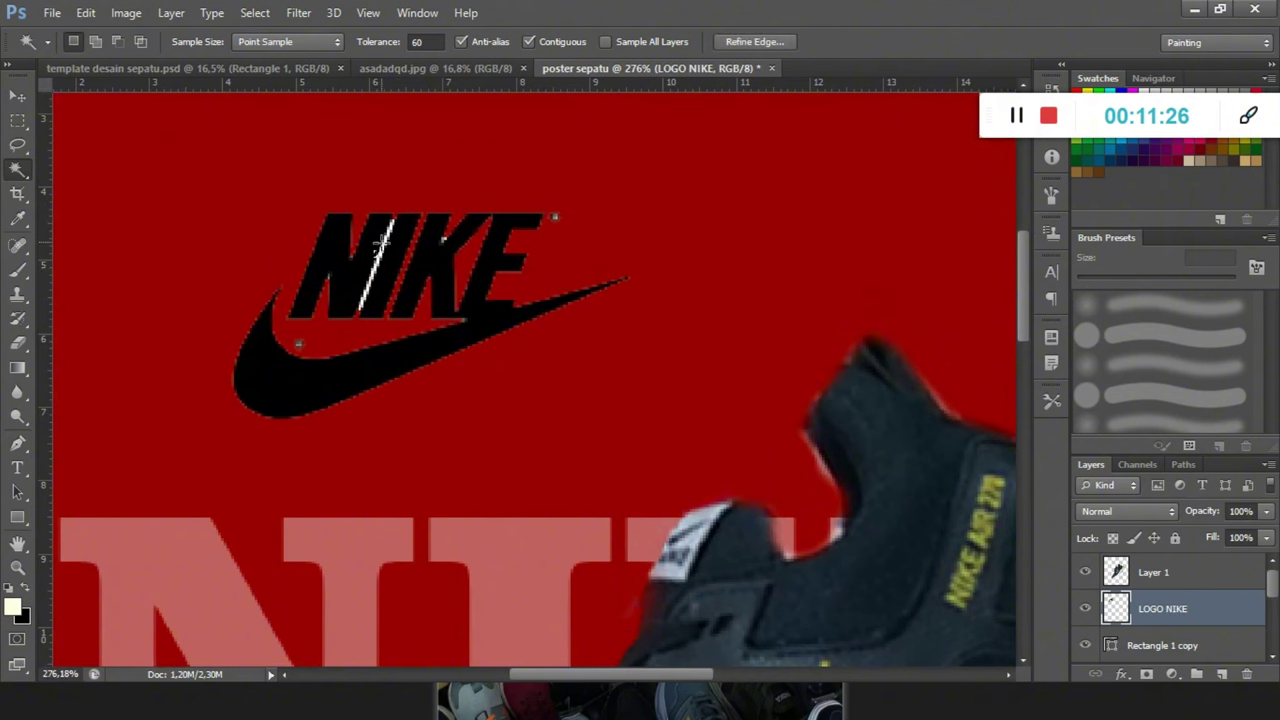
pyautogui.keyDown('shift'); pyautogui.click(367, 303); pyautogui.keyUp('shift')
pyautogui.hotkey('ctrl', 'd')
pyautogui.click(358, 308)
pyautogui.hotkey('ctrl', 'd')
pyautogui.click(362, 308)
pyautogui.hotkey('ctrl', 'd')
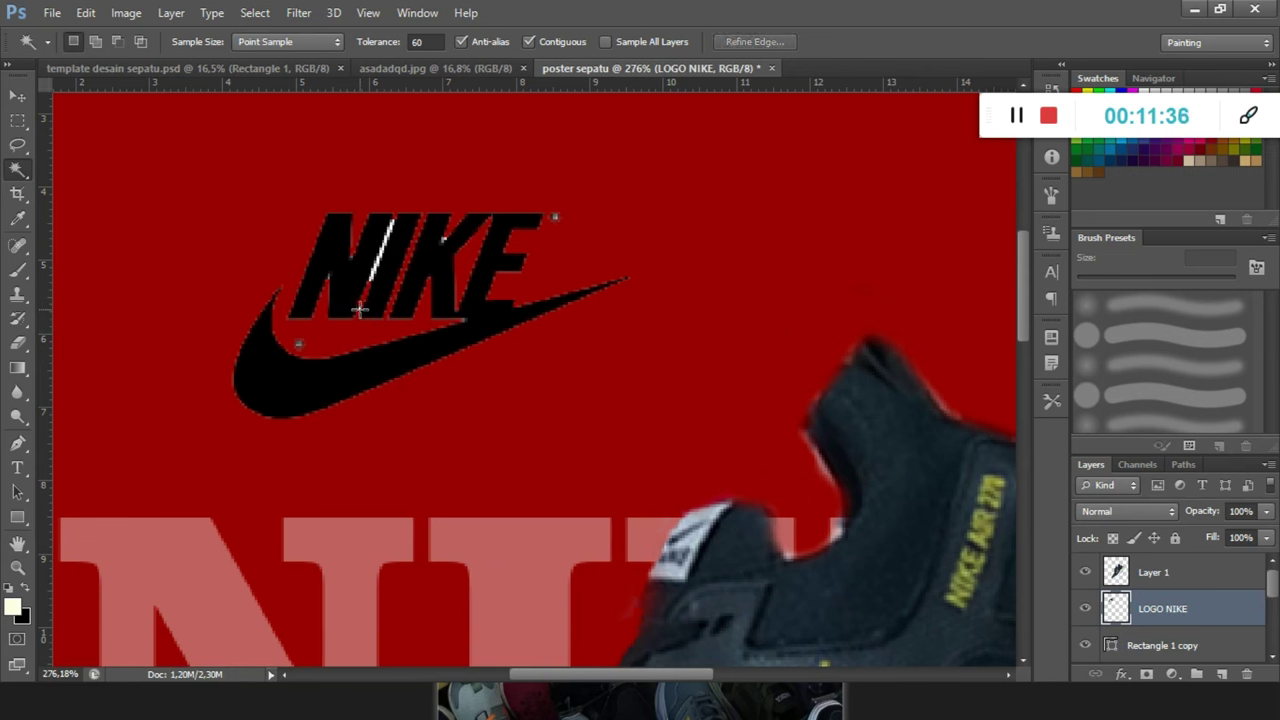
pyautogui.click(358, 308)
pyautogui.hotkey('ctrl', 'd')
pyautogui.click(370, 284)
pyautogui.press('Delete')
pyautogui.hotkey('ctrl', 'd')
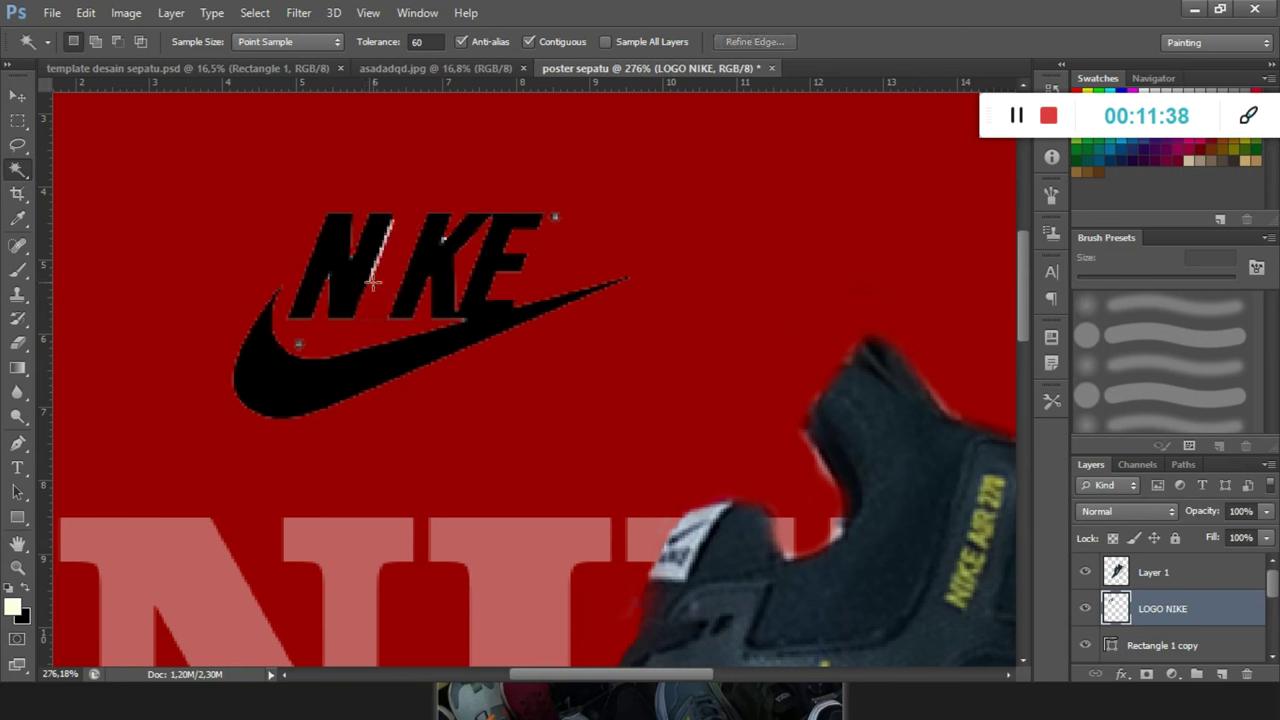
pyautogui.click(372, 282)
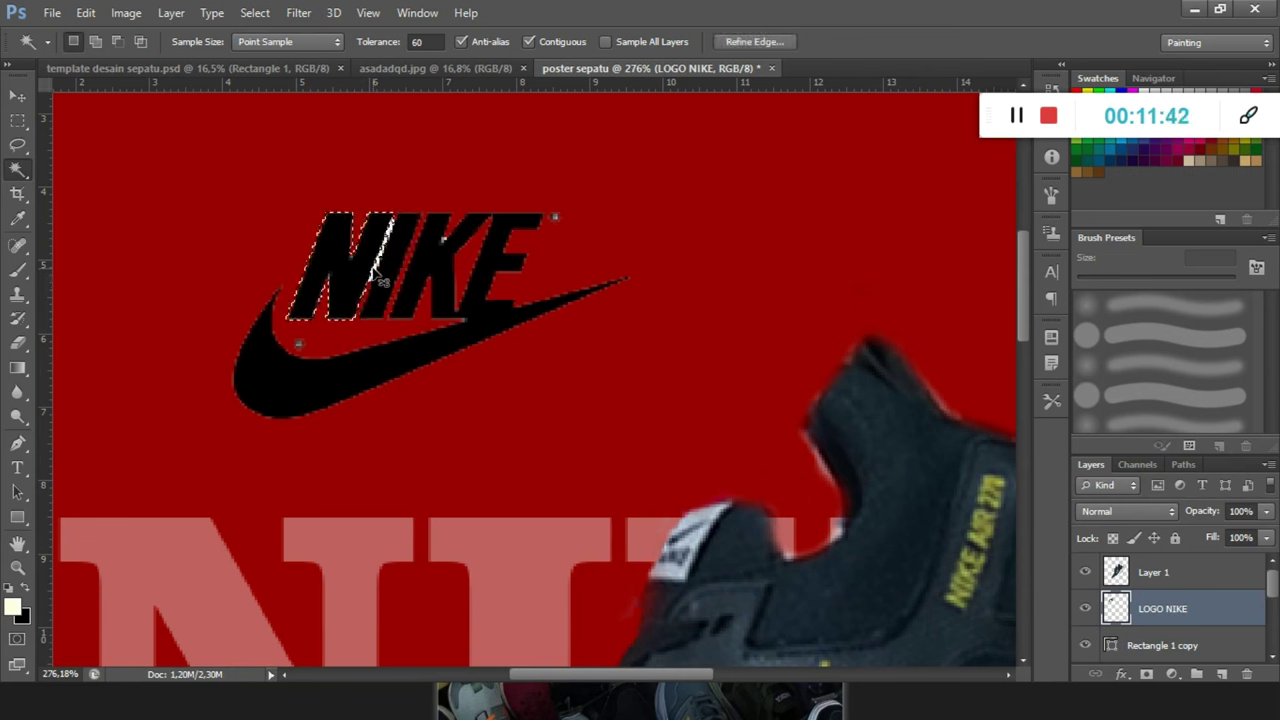
pyautogui.press('Delete')
pyautogui.hotkey('ctrl', 'd')
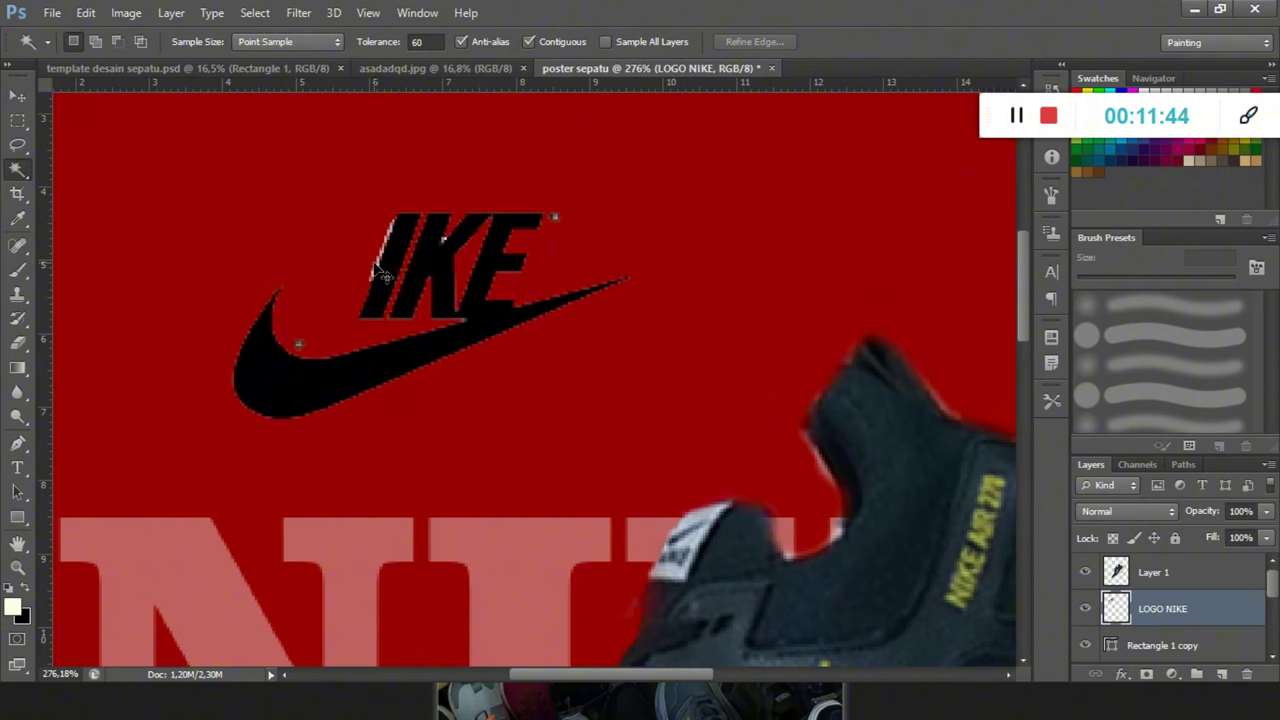
pyautogui.hotkey('ctrl', 'alt', 'z')
pyautogui.hotkey('ctrl', 'alt', 'z')
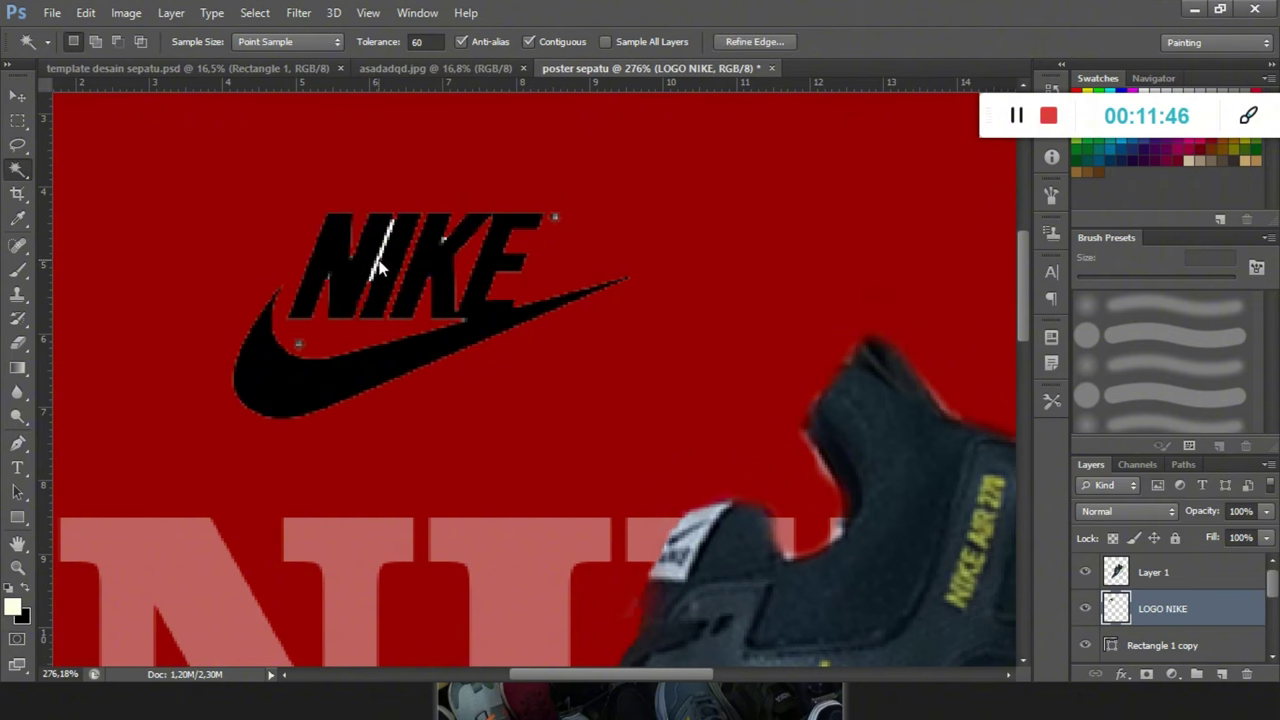
pyautogui.scroll(3, 383, 265)
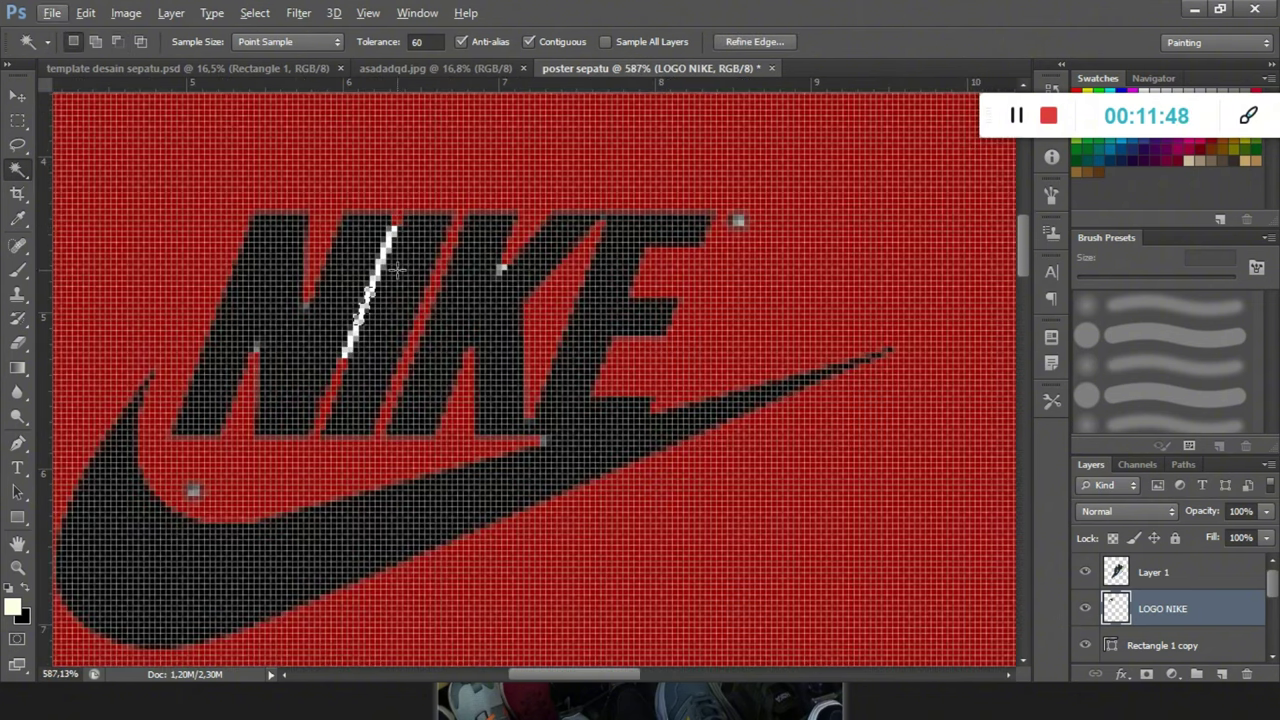
pyautogui.scroll(-3, 370, 300)
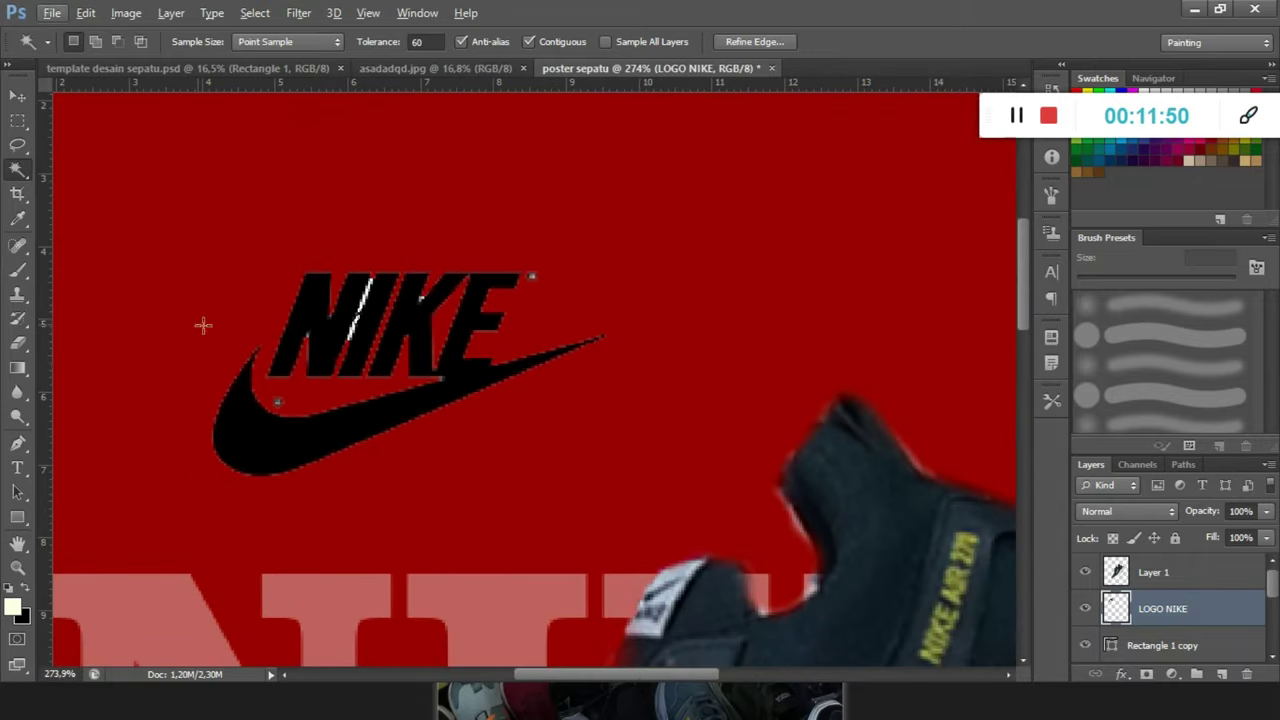
pyautogui.click(18, 97)
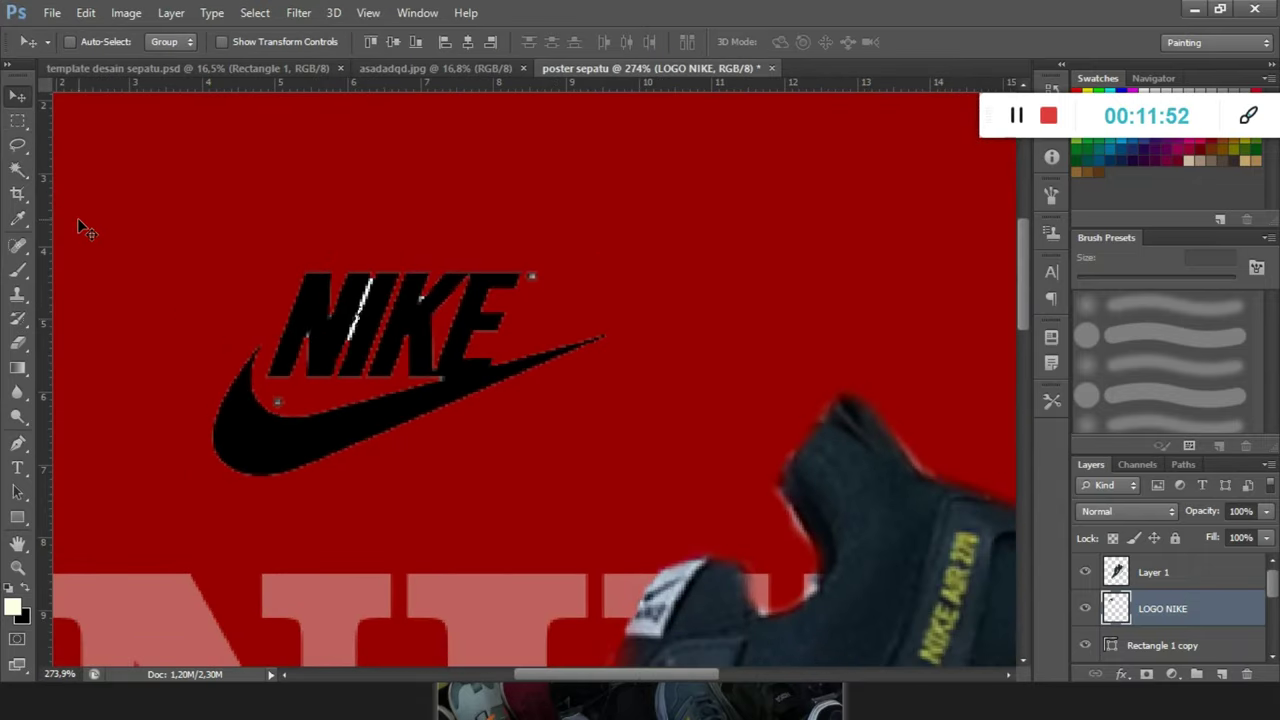
pyautogui.click(18, 170)
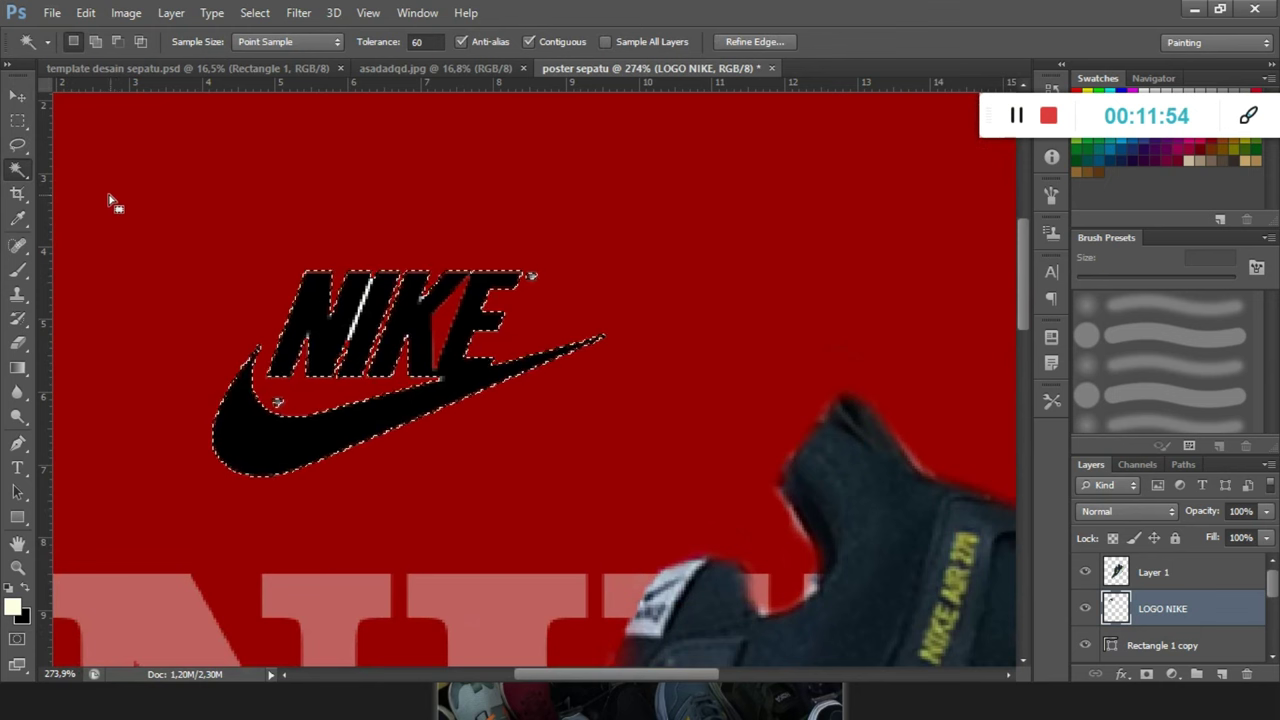
pyautogui.hotkey('ctrl', 'd')
# Erase the remaining white sliver between the logo's N and I using the Eraser with a 1 px brush.
pyautogui.click(18, 342)
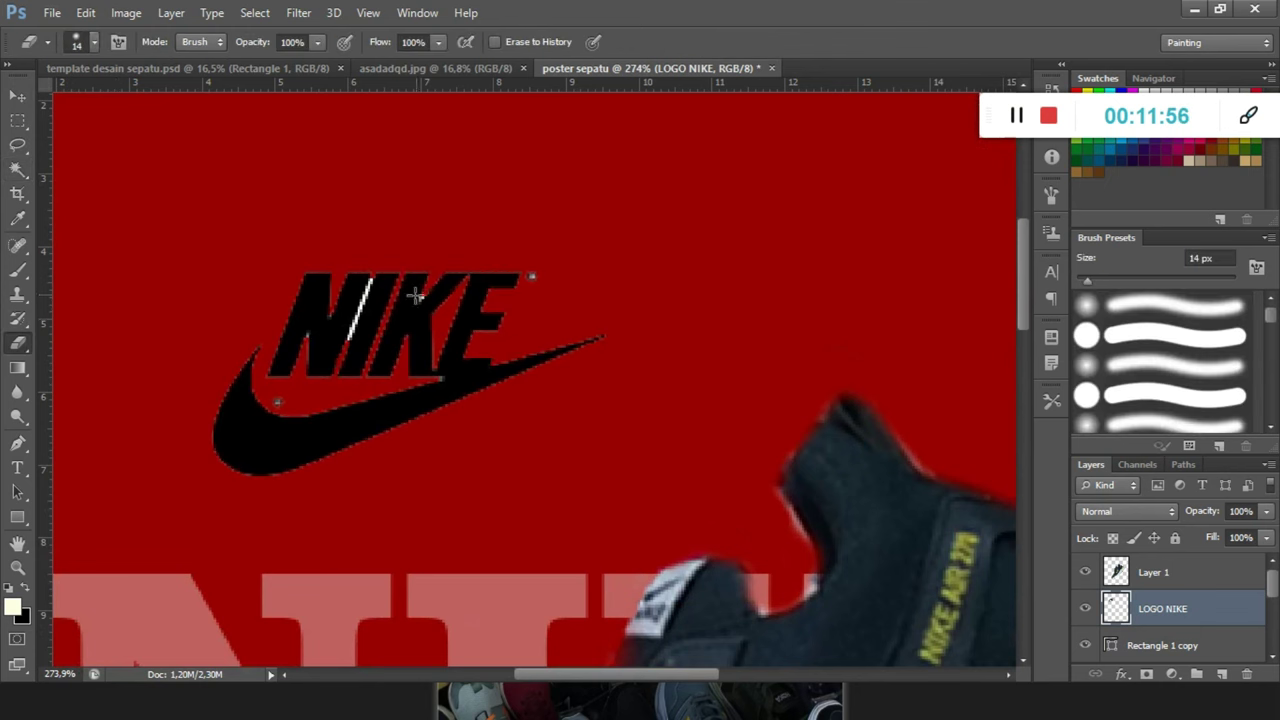
pyautogui.scroll(1, 378, 295)
pyautogui.rightClick(378, 240)
pyautogui.moveTo(410, 283); pyautogui.dragTo(403, 284)
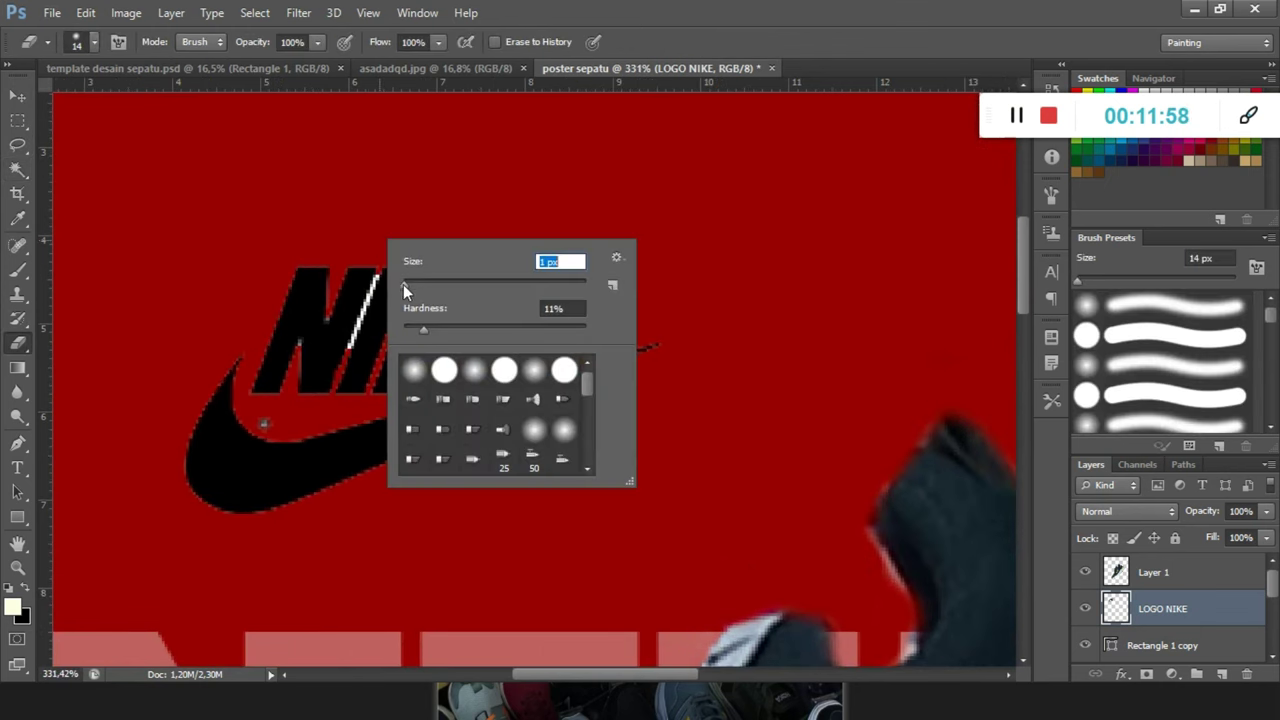
pyautogui.click(349, 348)
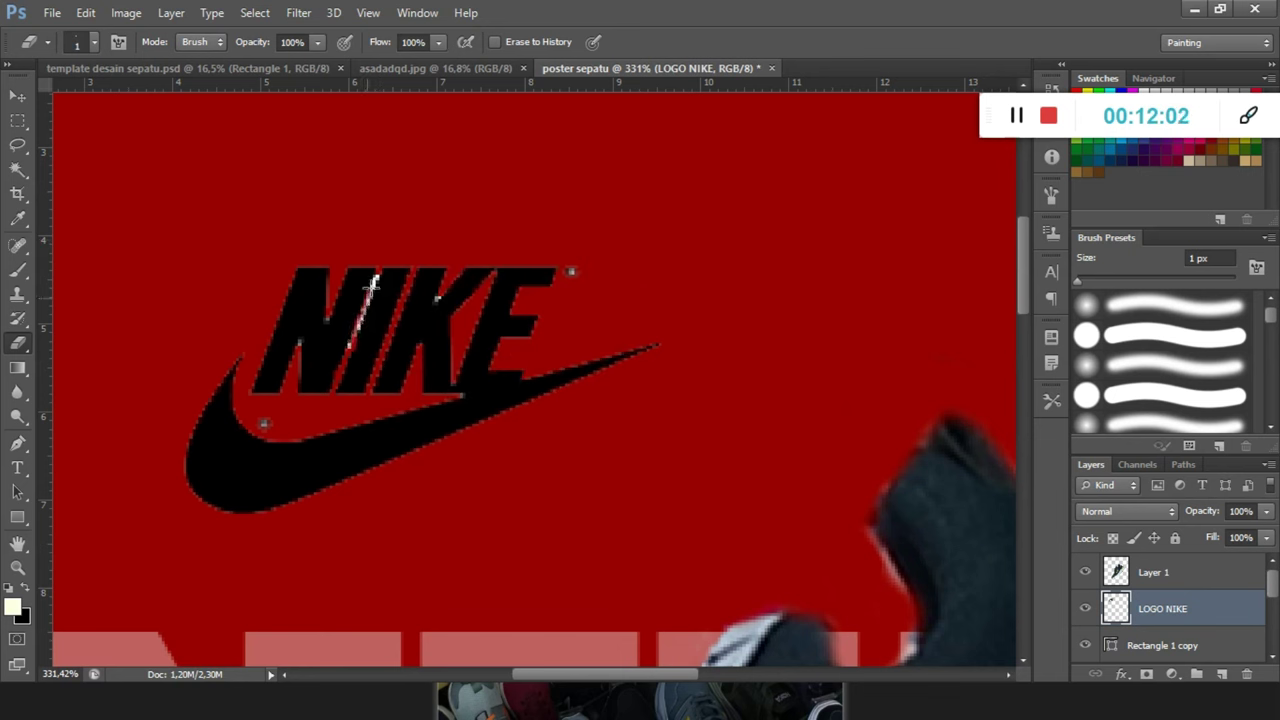
pyautogui.moveTo(373, 294); pyautogui.dragTo(346, 347)
# Erase the leftover specks at the K, beside the E and inside the swoosh of the logo.
pyautogui.scroll(-3, 365, 320)
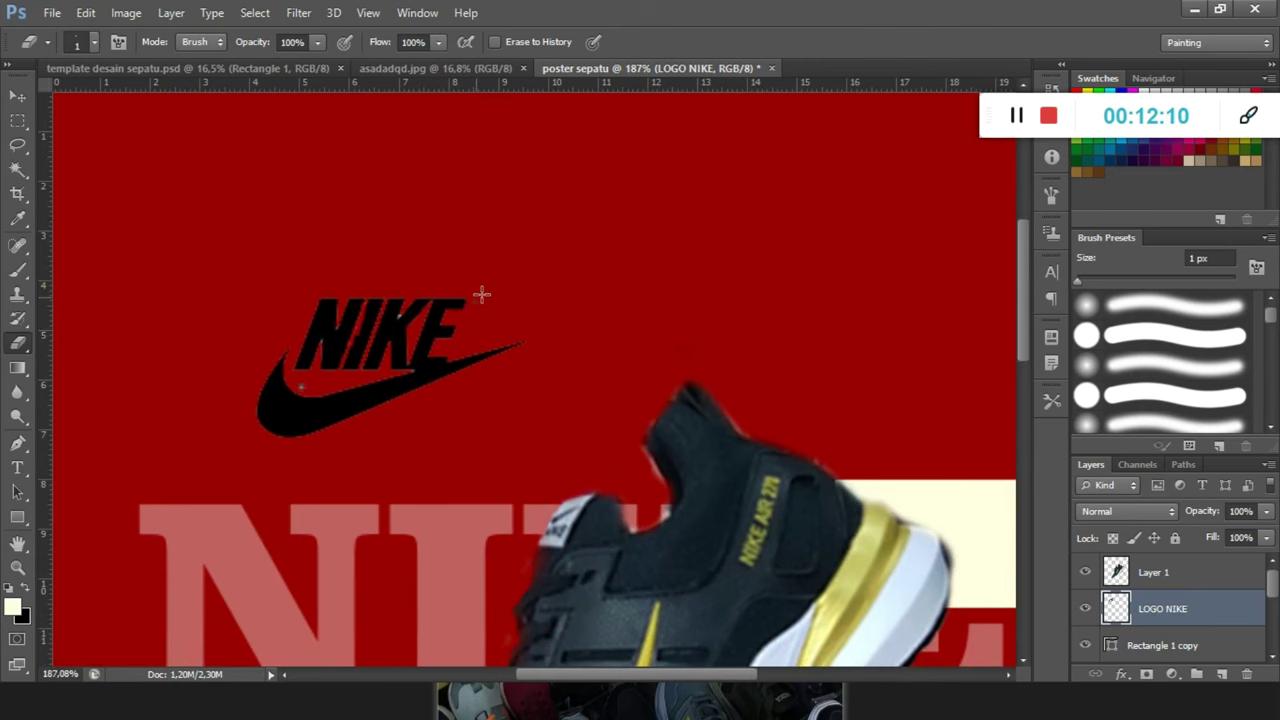
pyautogui.scroll(3, 292, 380)
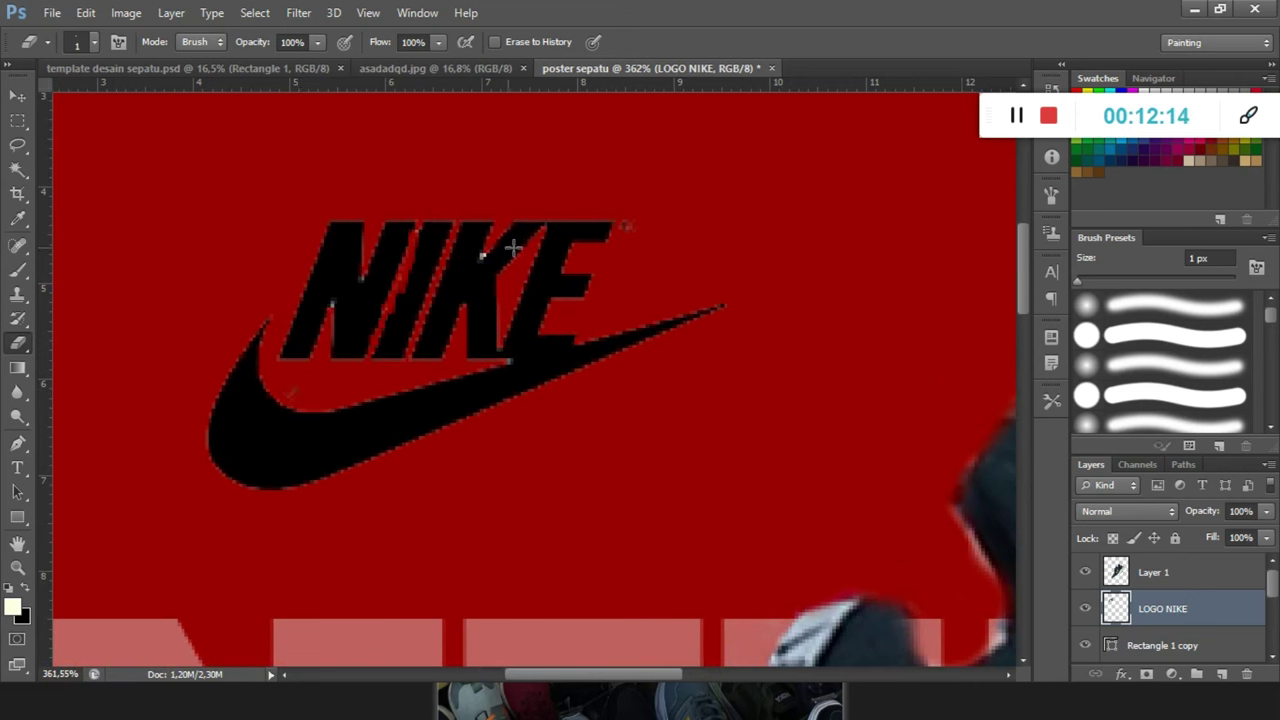
pyautogui.press('alt')
pyautogui.press('alt')
pyautogui.scroll(1, 368, 261)
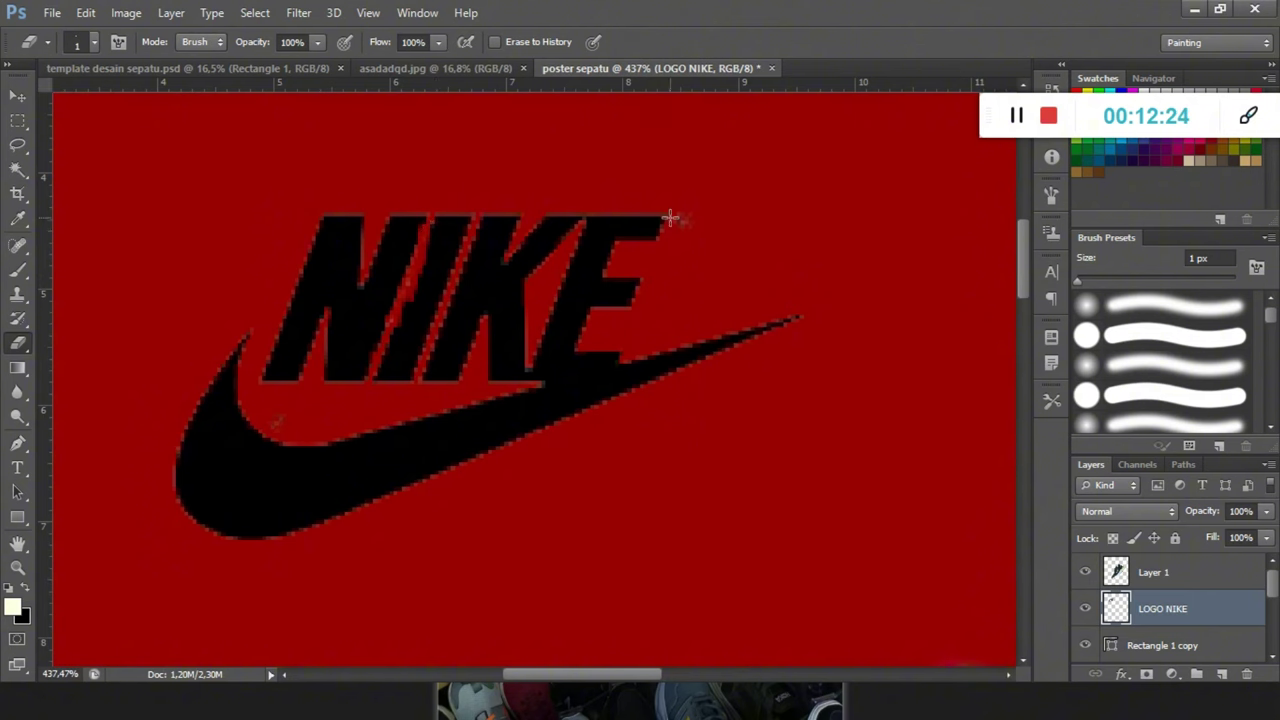
pyautogui.scroll(-5, 693, 208)
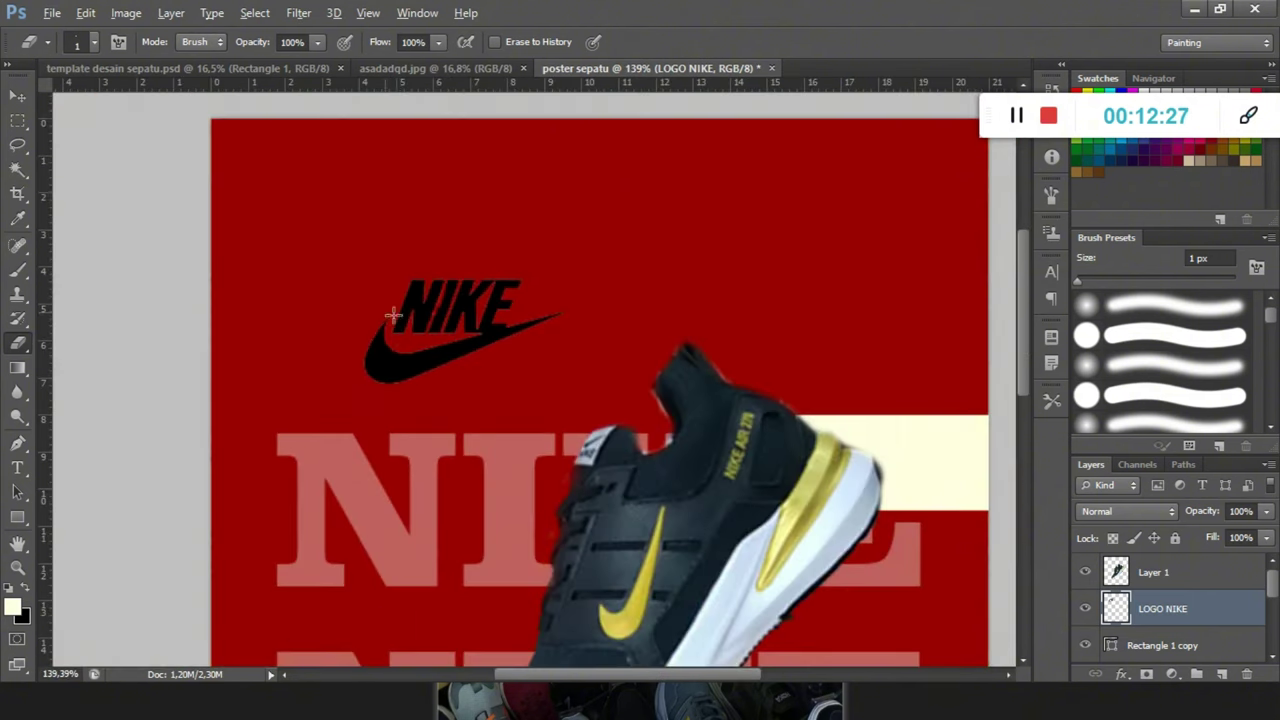
# Move the cleaned Nike logo slightly up and to the left above the upper NIKE line.
pyautogui.click(17, 95)
pyautogui.moveTo(465, 338); pyautogui.dragTo(430, 322)
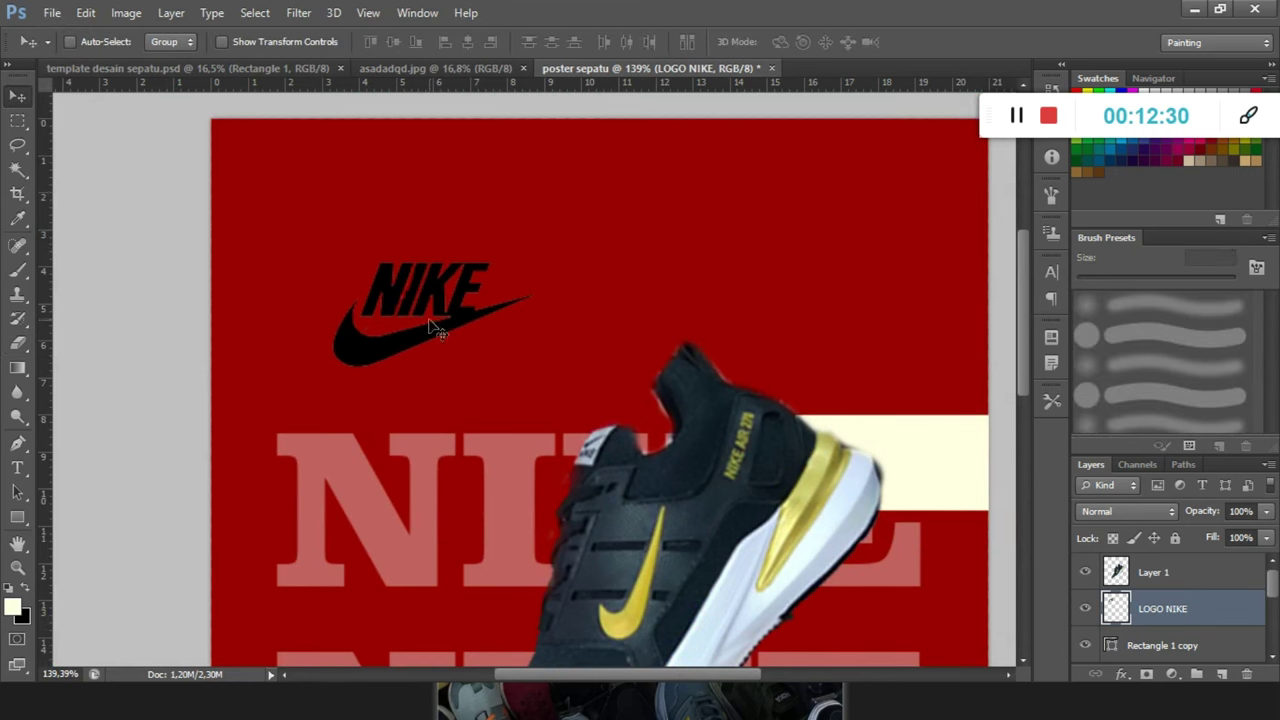
pyautogui.scroll(-3, 430, 322)
pyautogui.moveTo(432, 244)
pyautogui.mouseDown()
pyautogui.moveTo(433, 262)
pyautogui.moveTo(429, 252)
pyautogui.mouseUp()
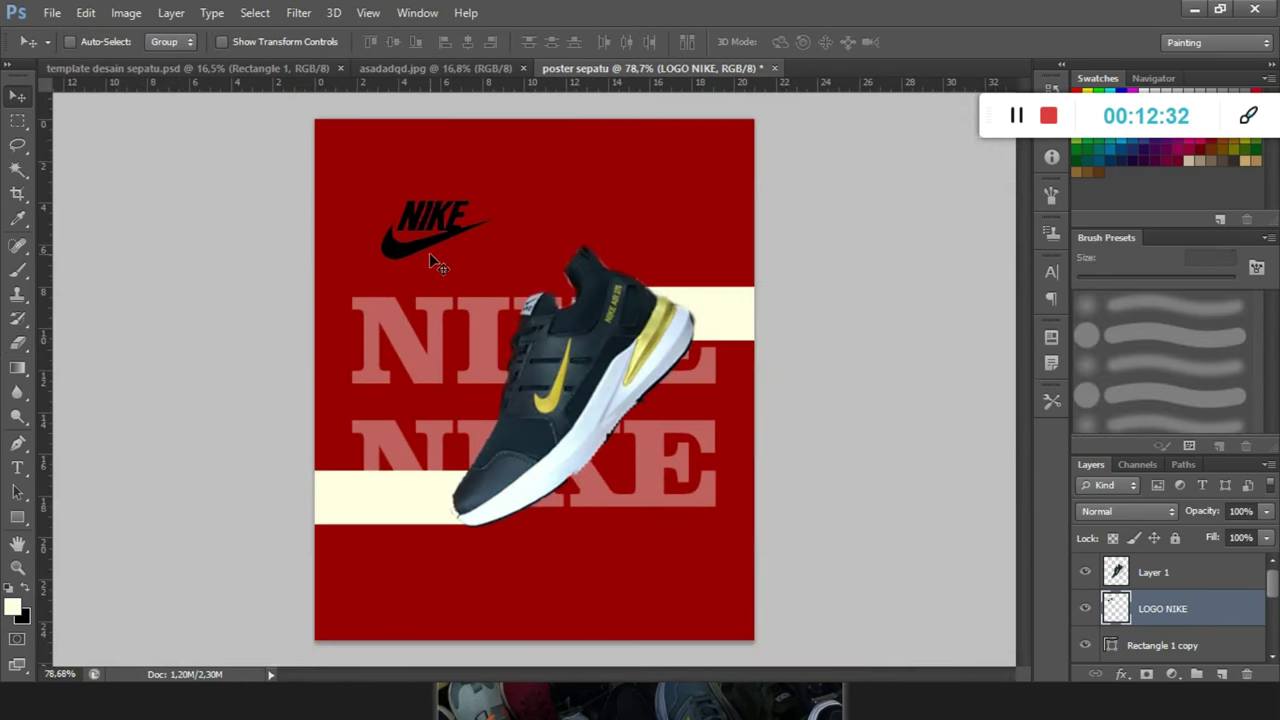
# Scale the Nike logo up to about 125%, commit the transform, and nudge the logo slightly down.
pyautogui.hotkey('ctrl', 't')
pyautogui.moveTo(497, 202); pyautogui.dragTo(508, 193)
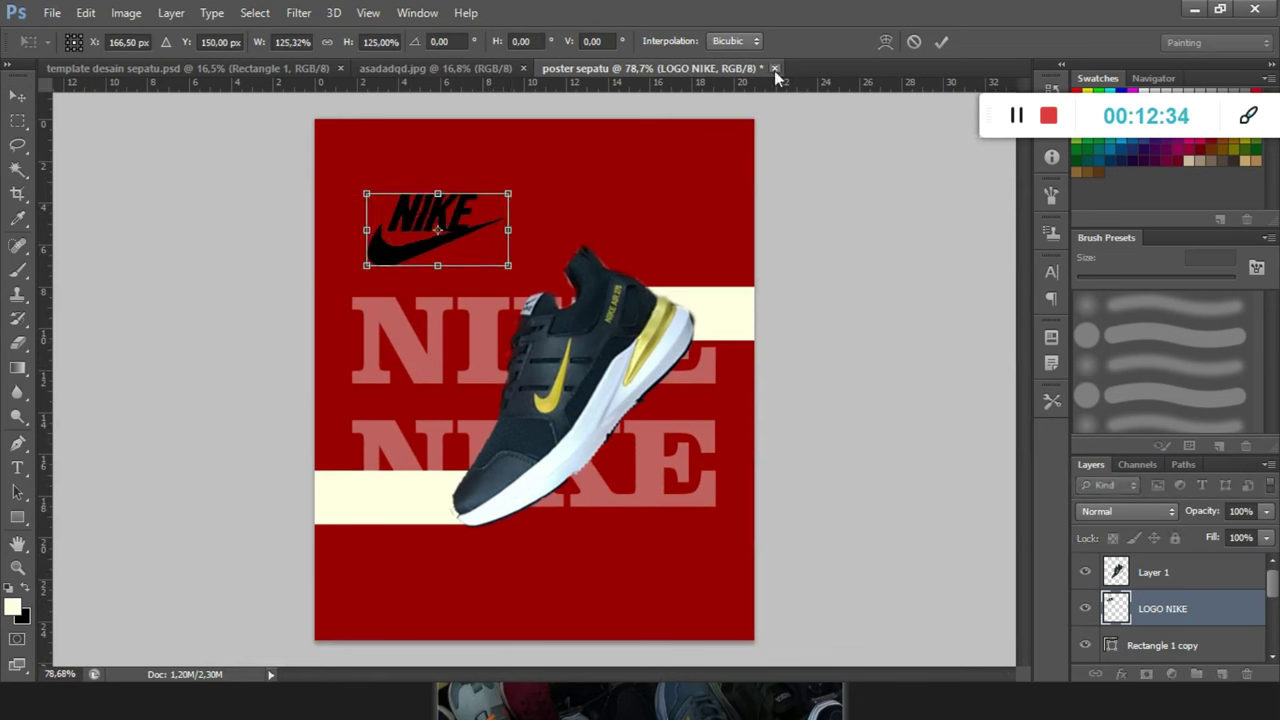
pyautogui.click(945, 41)
pyautogui.moveTo(484, 246); pyautogui.dragTo(484, 252)
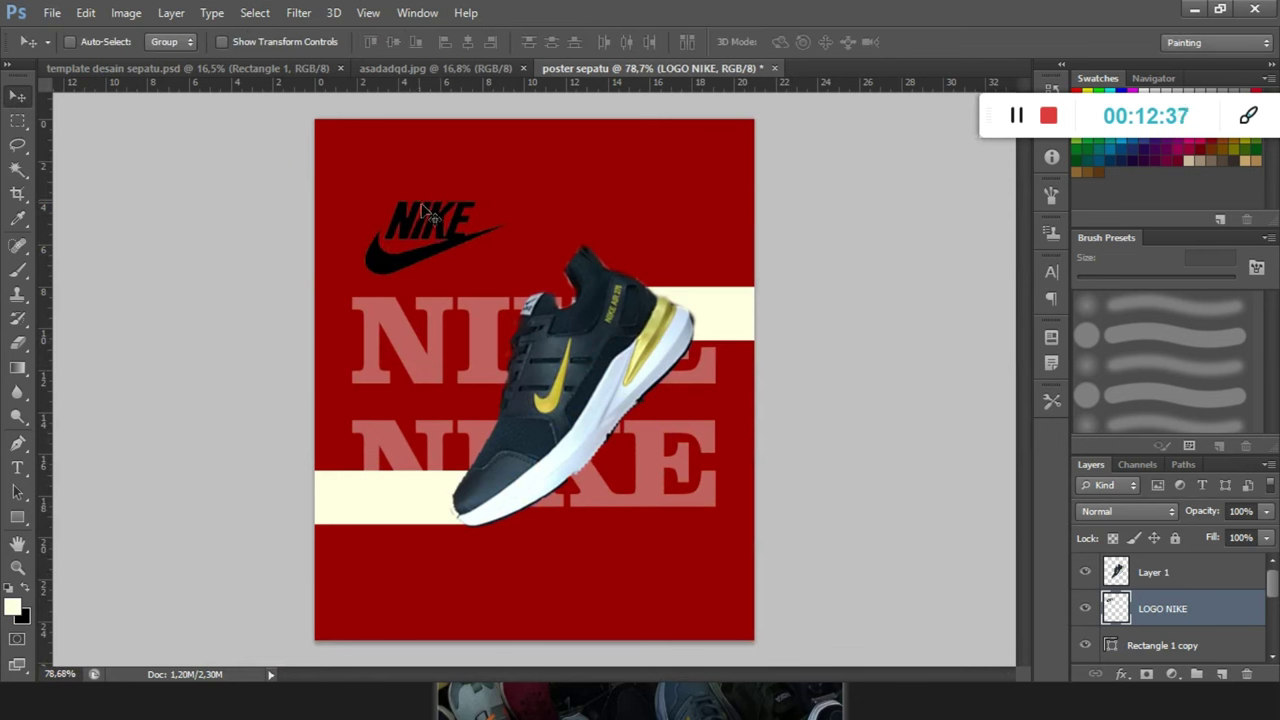
# Check the logo's look in the reference poster and lower the LOGO NIKE layer's opacity to 58%.
pyautogui.click(445, 68)
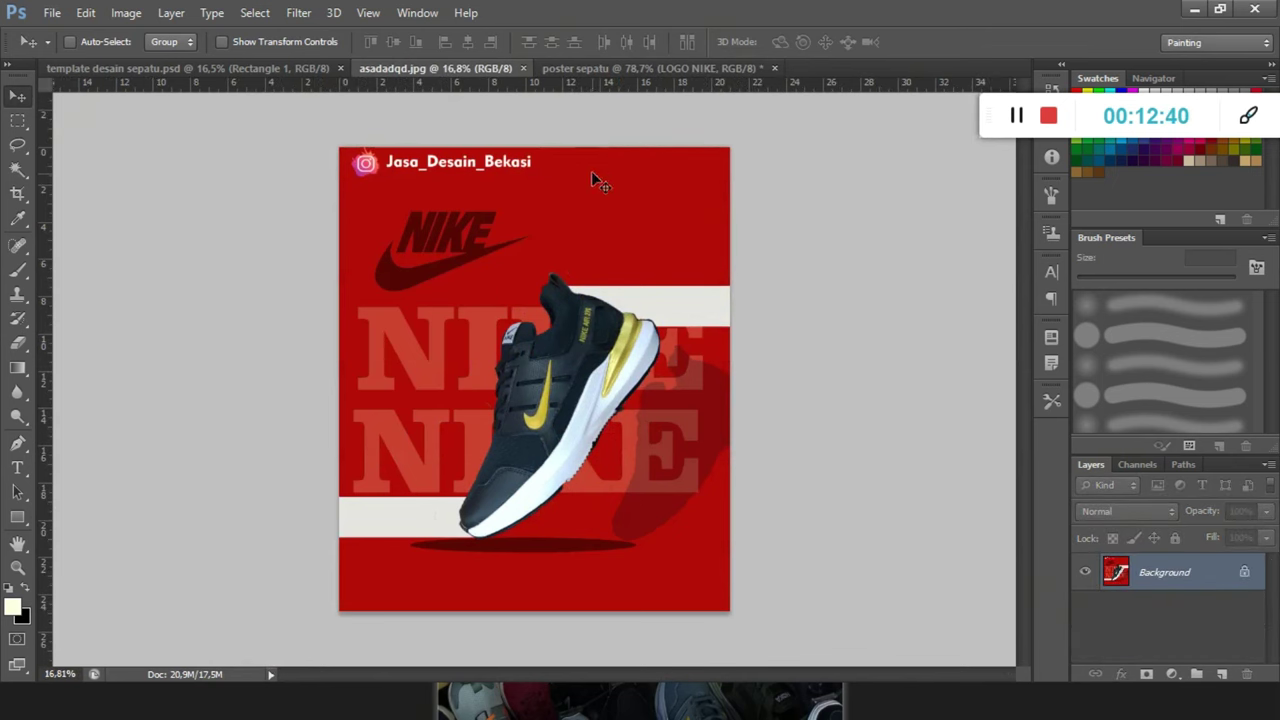
pyautogui.click(704, 66)
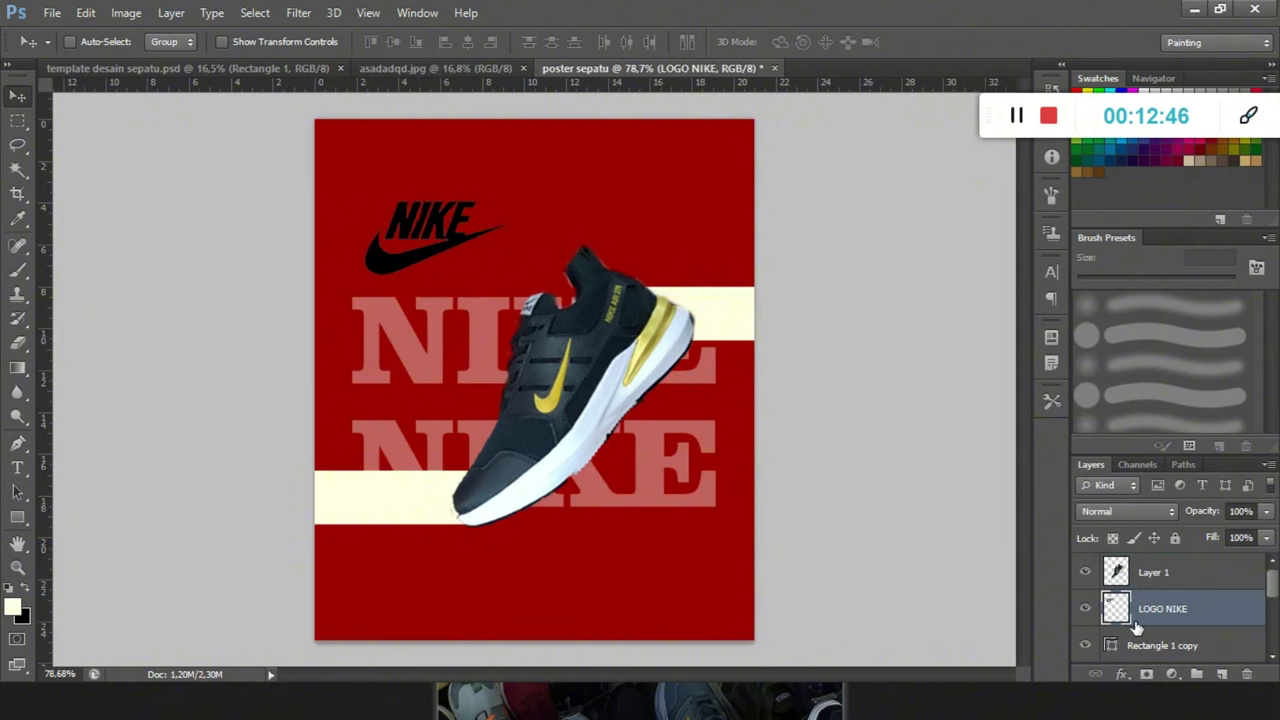
pyautogui.click(1266, 511)
pyautogui.moveTo(1262, 535); pyautogui.dragTo(1230, 535)
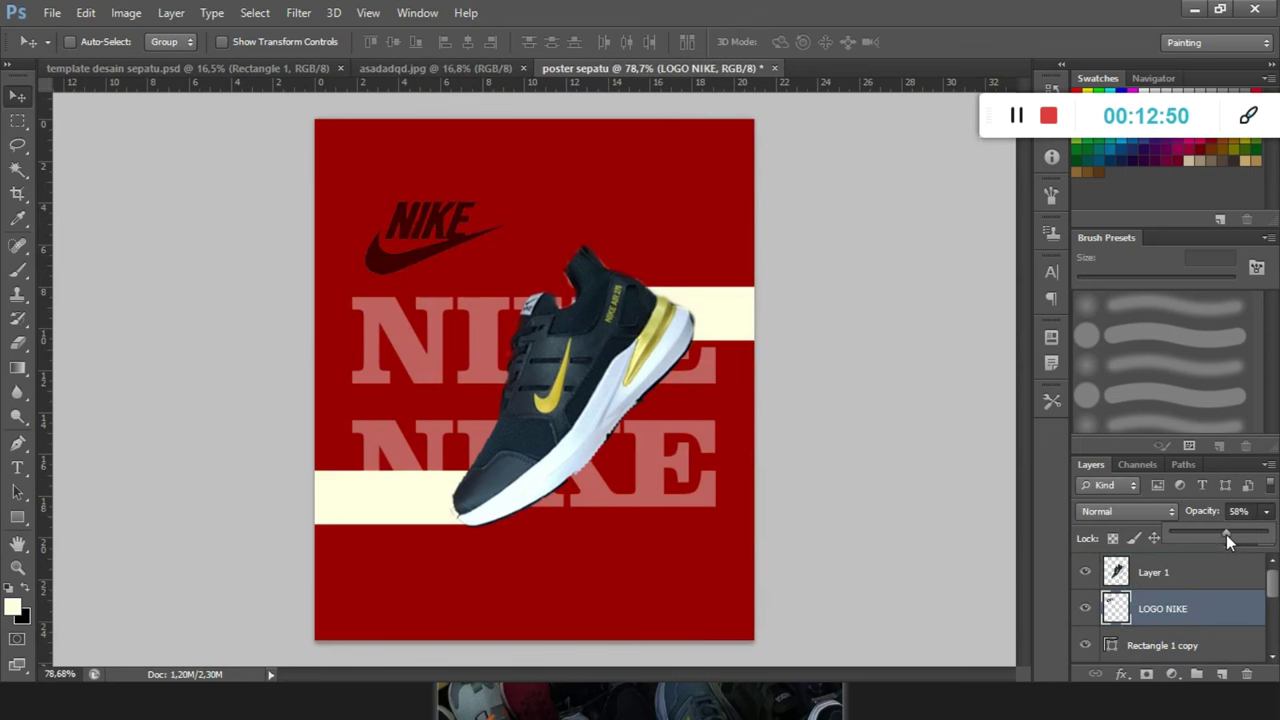
pyautogui.click(948, 505)
pyautogui.scroll(-1, 700, 465)
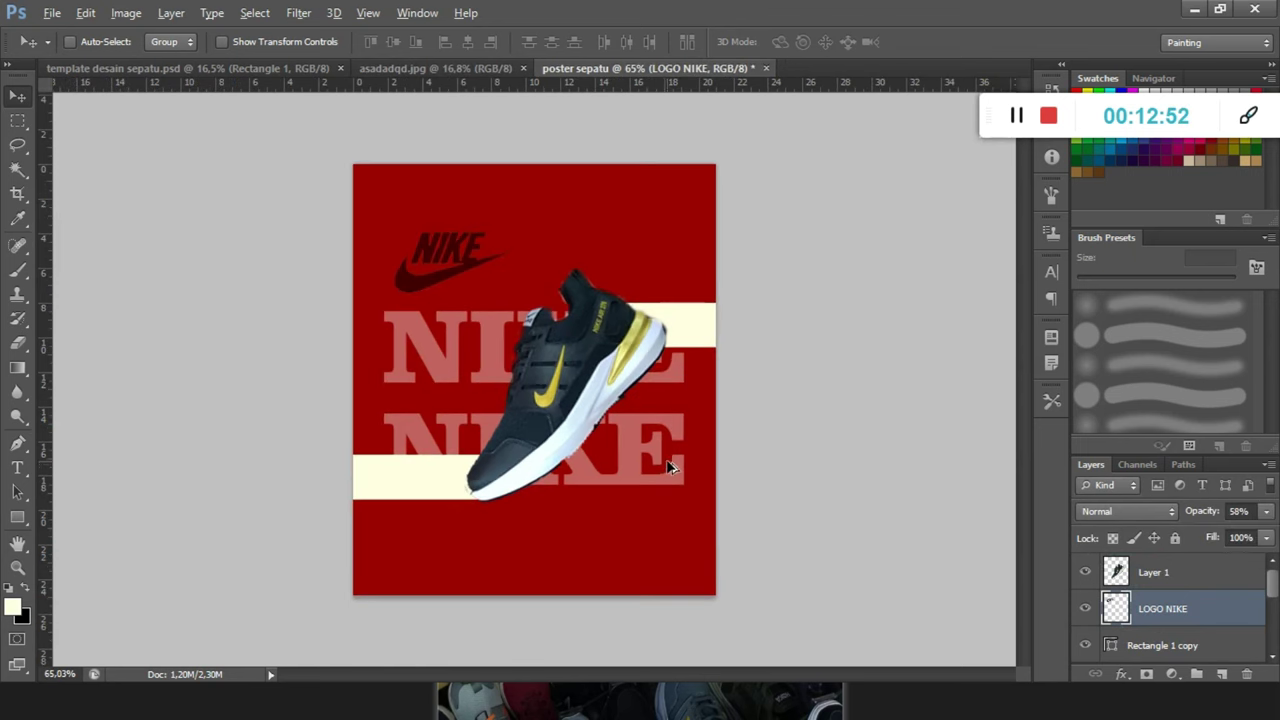
pyautogui.scroll(1, 648, 468)
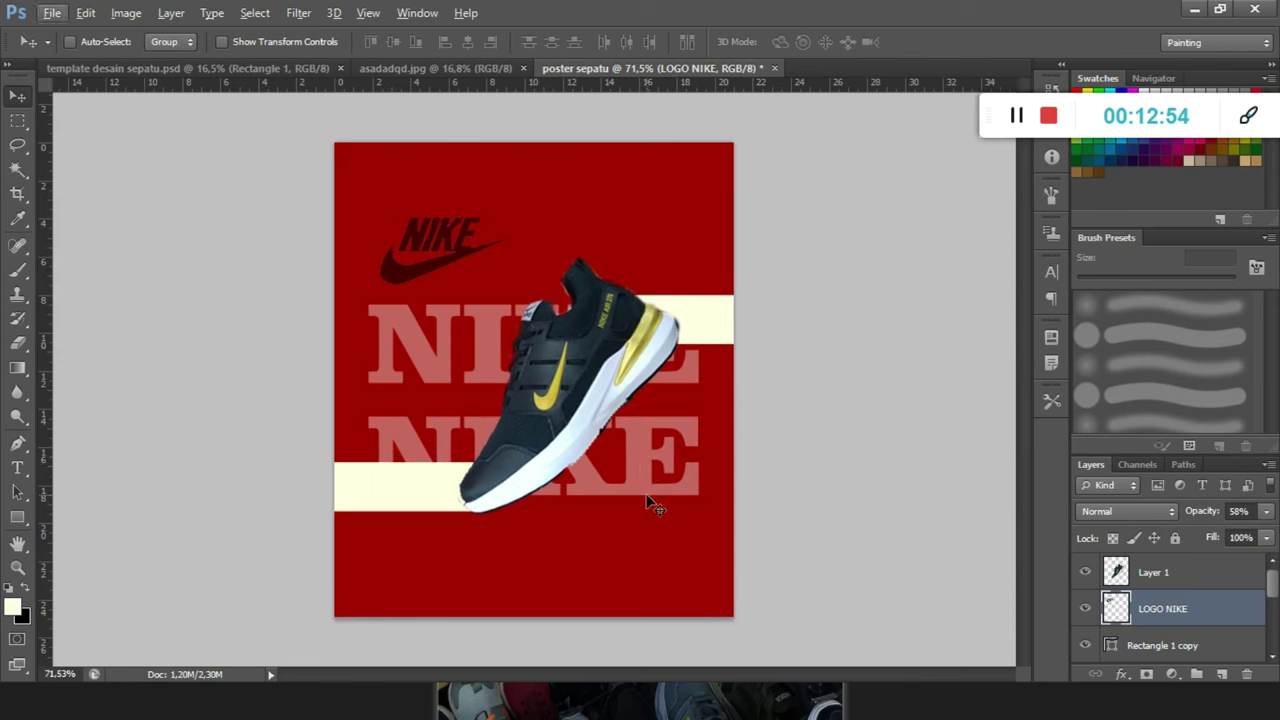
# Compare with the reference poster and move the Rectangle 1 cream bar down, just below the lower NIKE line, against the poster's left edge.
pyautogui.click(470, 67)
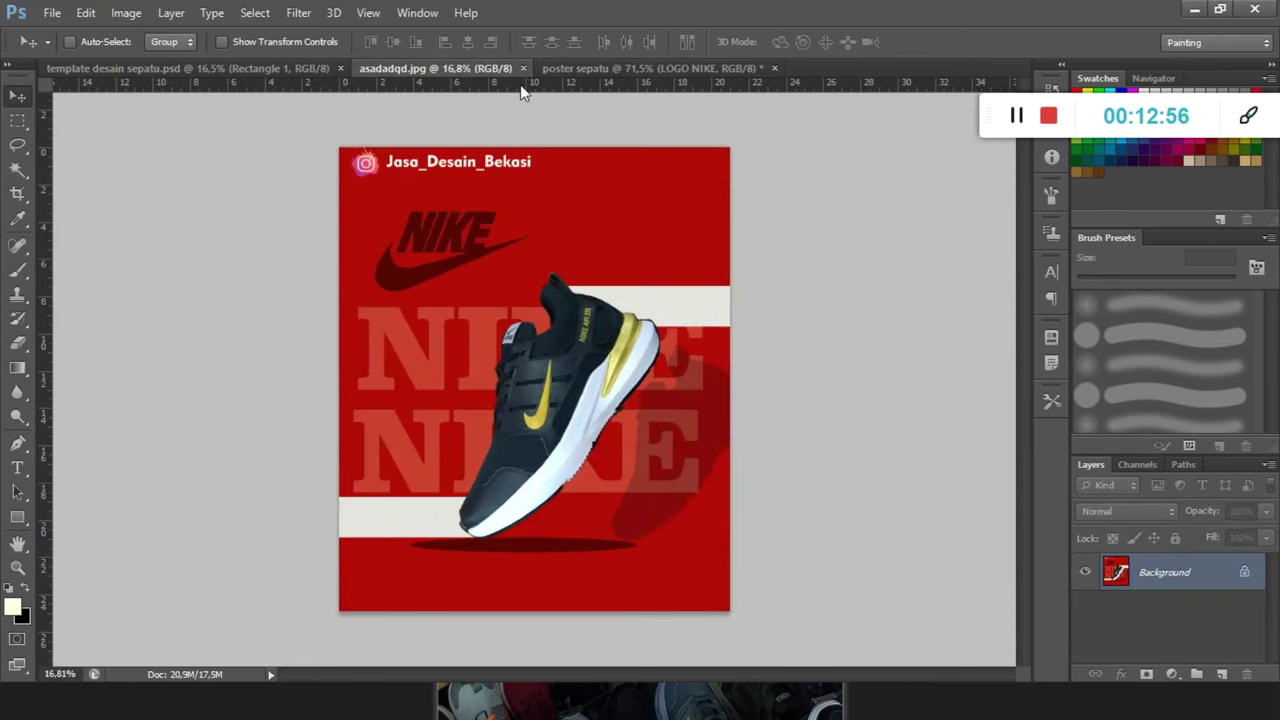
pyautogui.click(703, 66)
pyautogui.scroll(-1, 1163, 611)
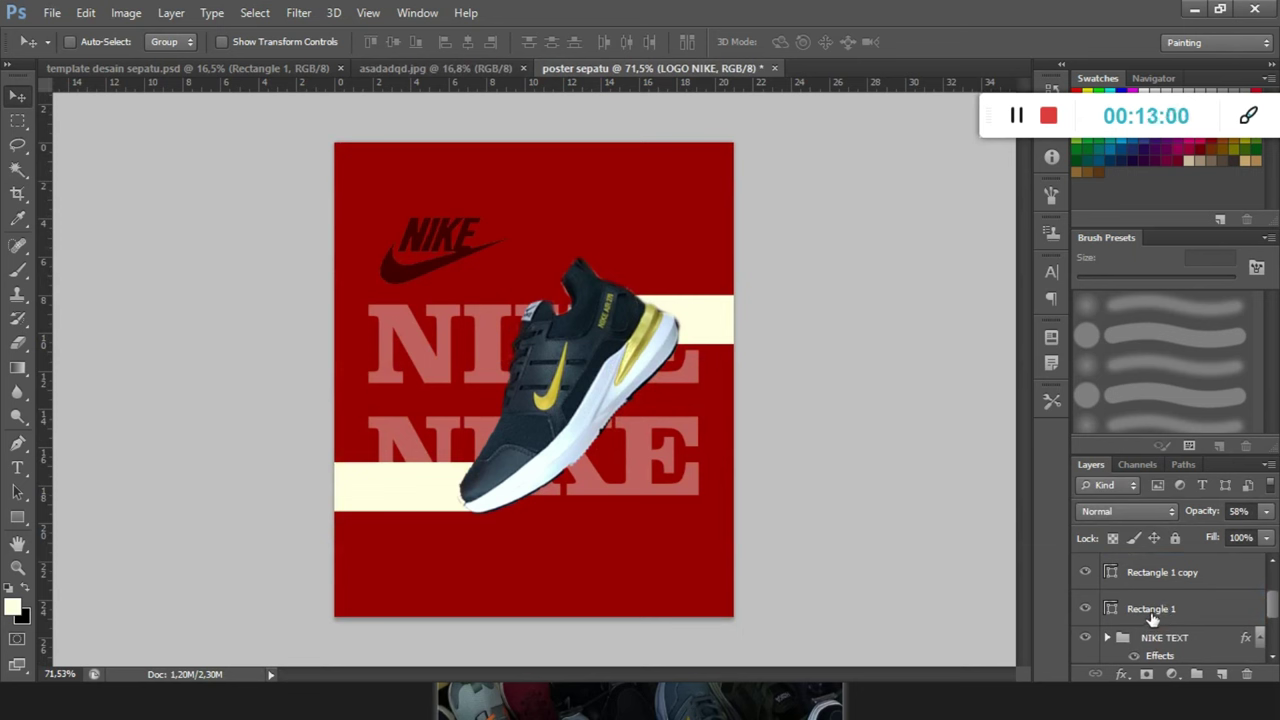
pyautogui.scroll(-1, 1153, 619)
pyautogui.click(1155, 580)
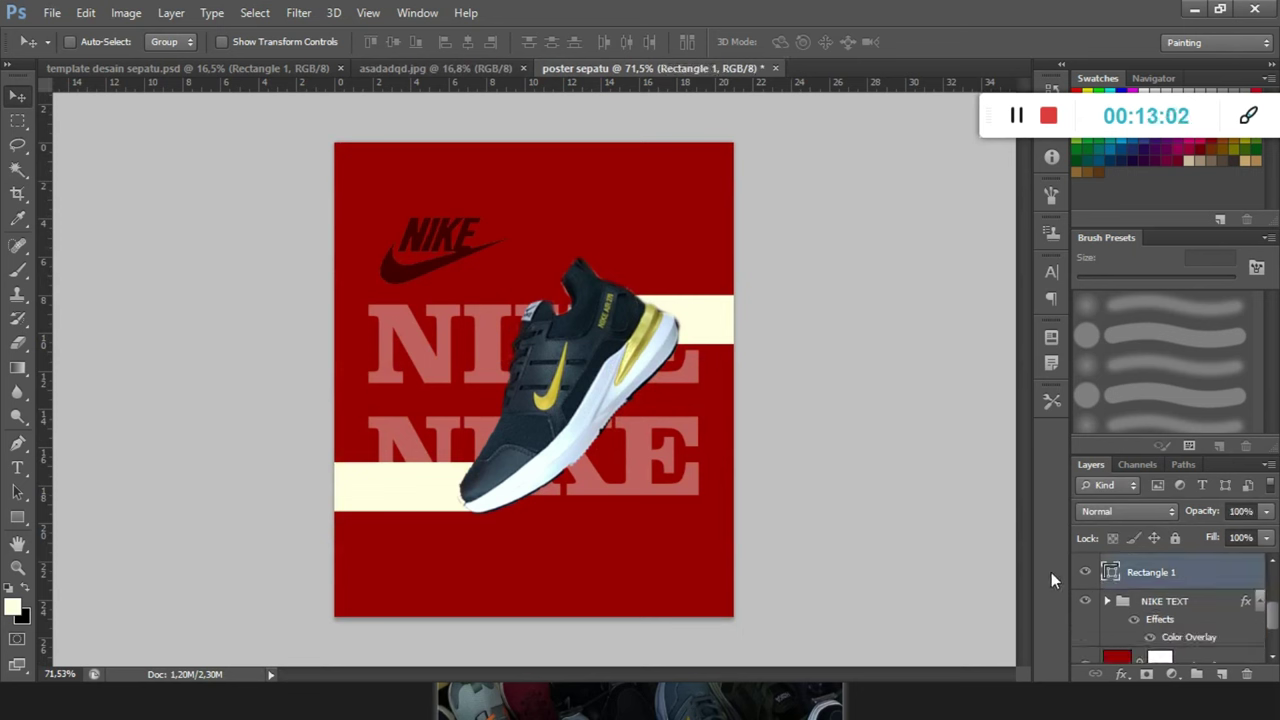
pyautogui.click(1082, 574)
pyautogui.click(1085, 572)
pyautogui.moveTo(481, 530); pyautogui.dragTo(435, 569)
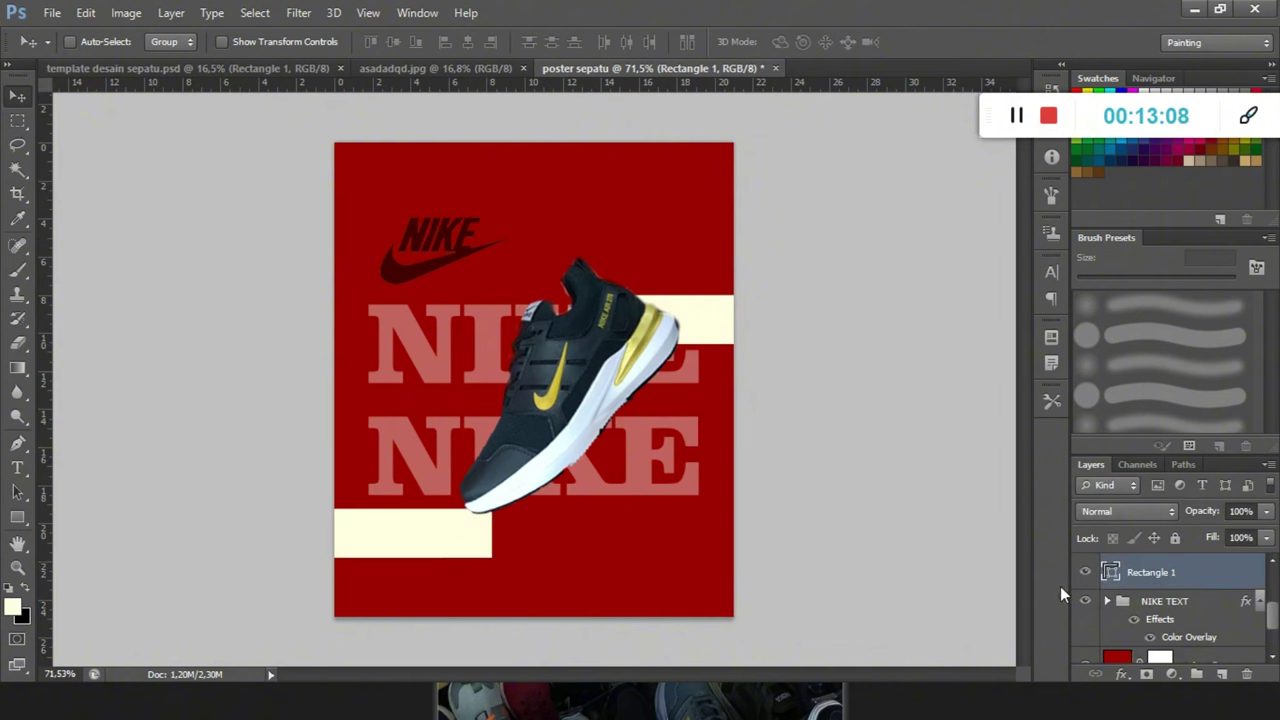
# Move the Rectangle 1 copy cream bar up above the upper NIKE line, against the poster's right edge.
pyautogui.scroll(-2, 1162, 607)
pyautogui.hotkey('ctrl', 'j')
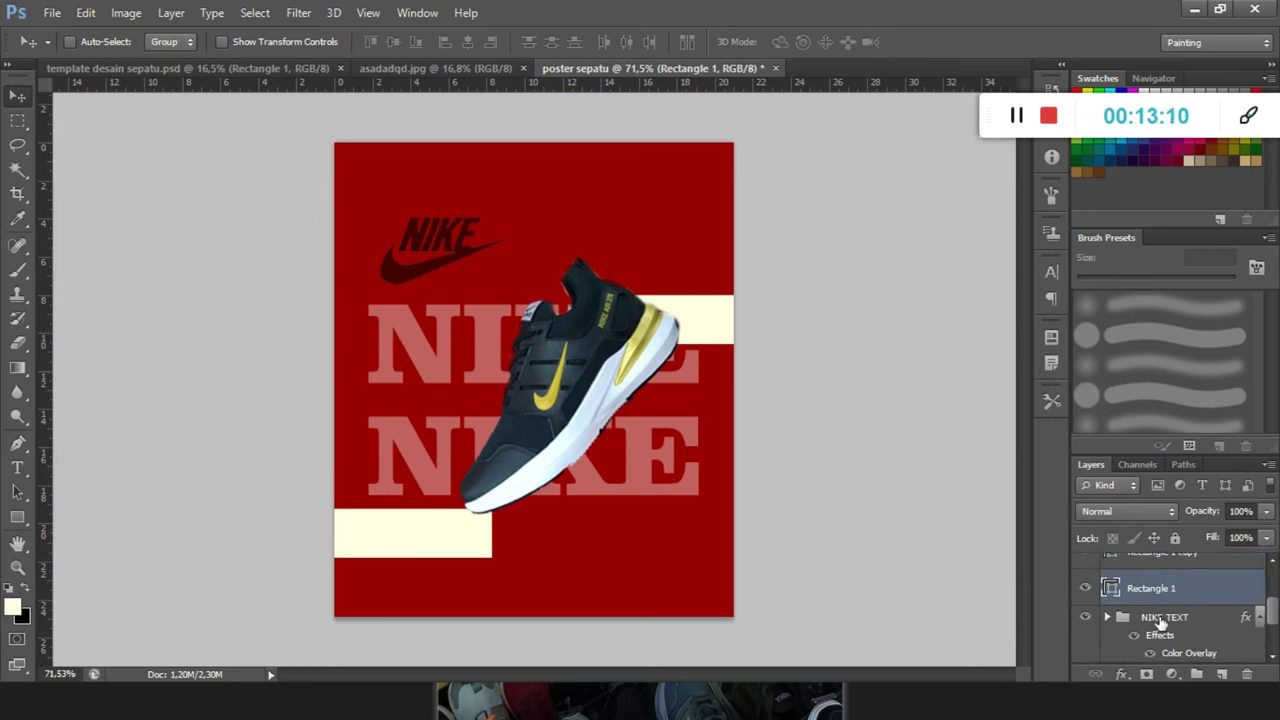
pyautogui.scroll(2, 1162, 620)
pyautogui.click(1160, 626)
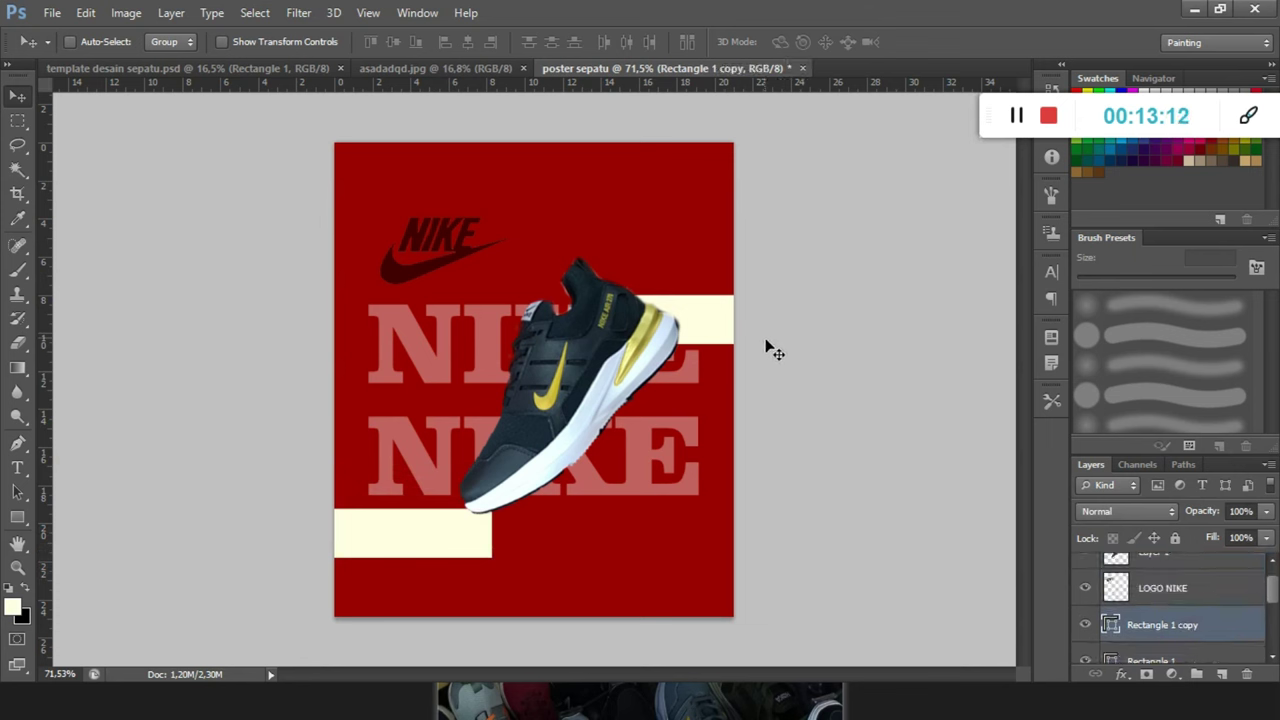
pyautogui.moveTo(716, 326); pyautogui.dragTo(687, 281)
# Scale the shoe on Layer 1 to about 104%, move it down so its toe overlaps the lower bar, and commit the transform.
pyautogui.click(1153, 560)
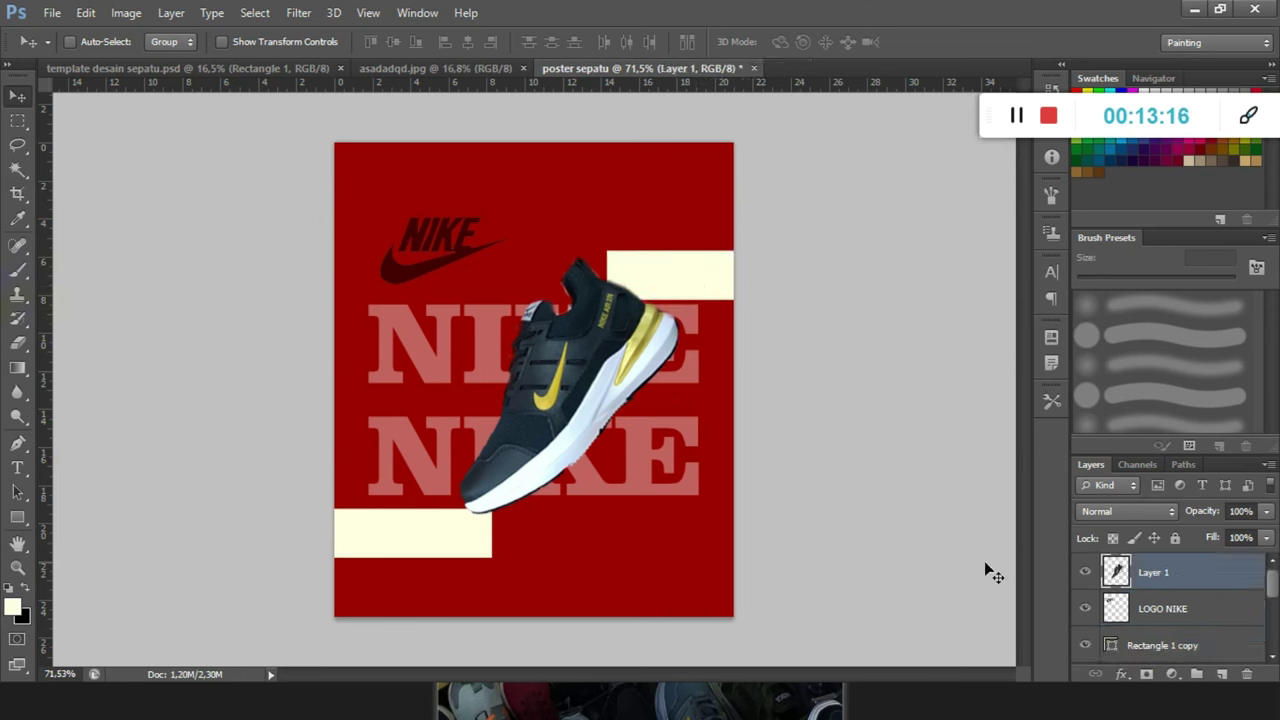
pyautogui.hotkey('ctrl', 't')
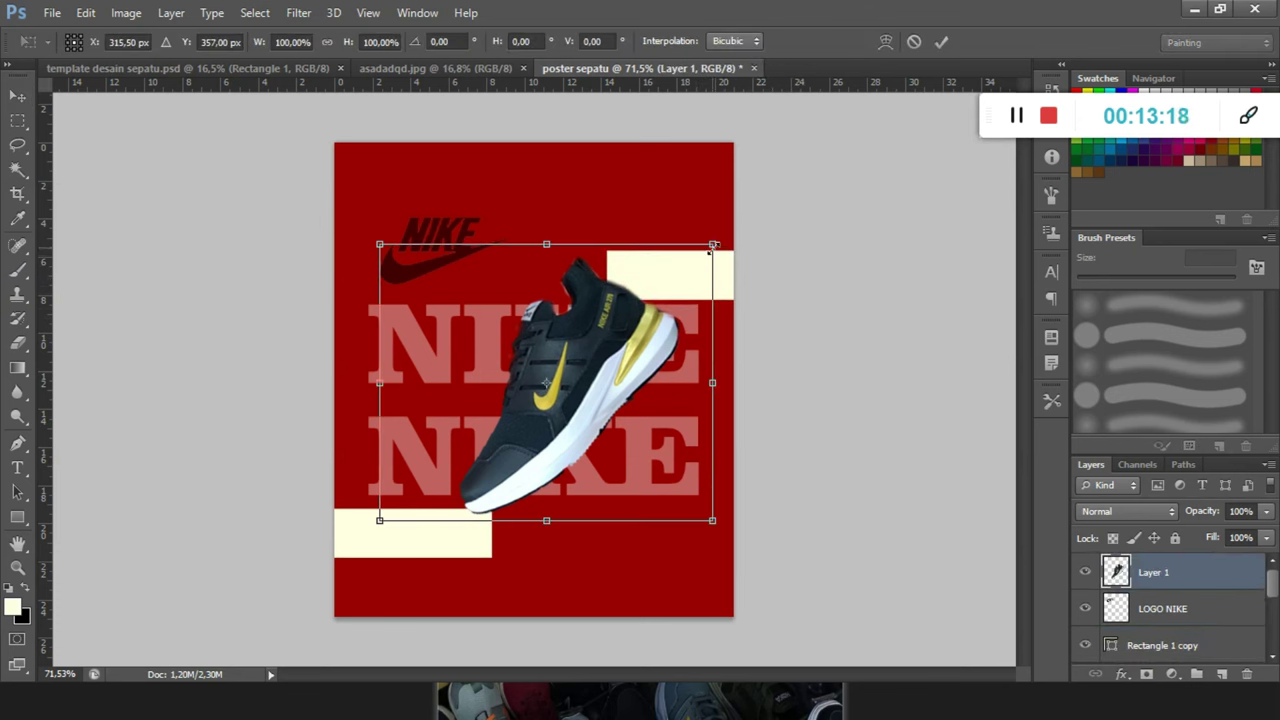
pyautogui.moveTo(712, 245); pyautogui.dragTo(760, 198)
pyautogui.moveTo(630, 354); pyautogui.dragTo(622, 325)
pyautogui.moveTo(320, 535); pyautogui.dragTo(429, 517)
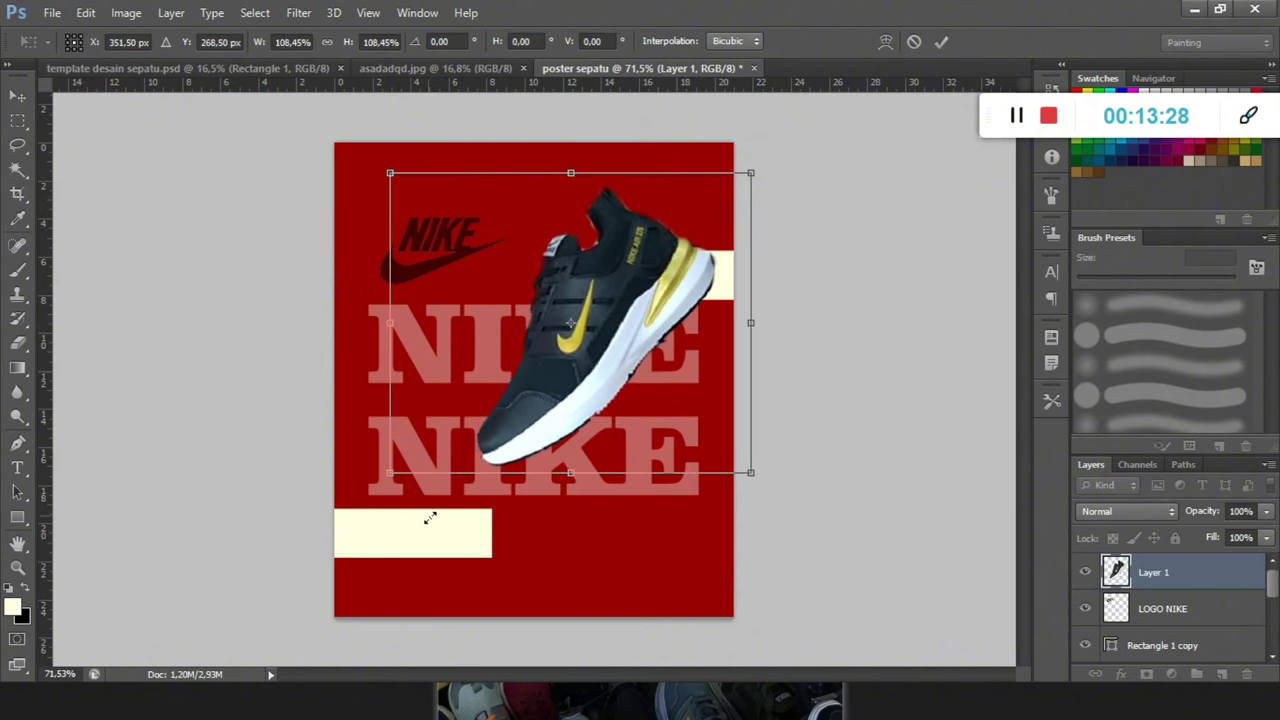
pyautogui.moveTo(534, 405); pyautogui.dragTo(514, 499)
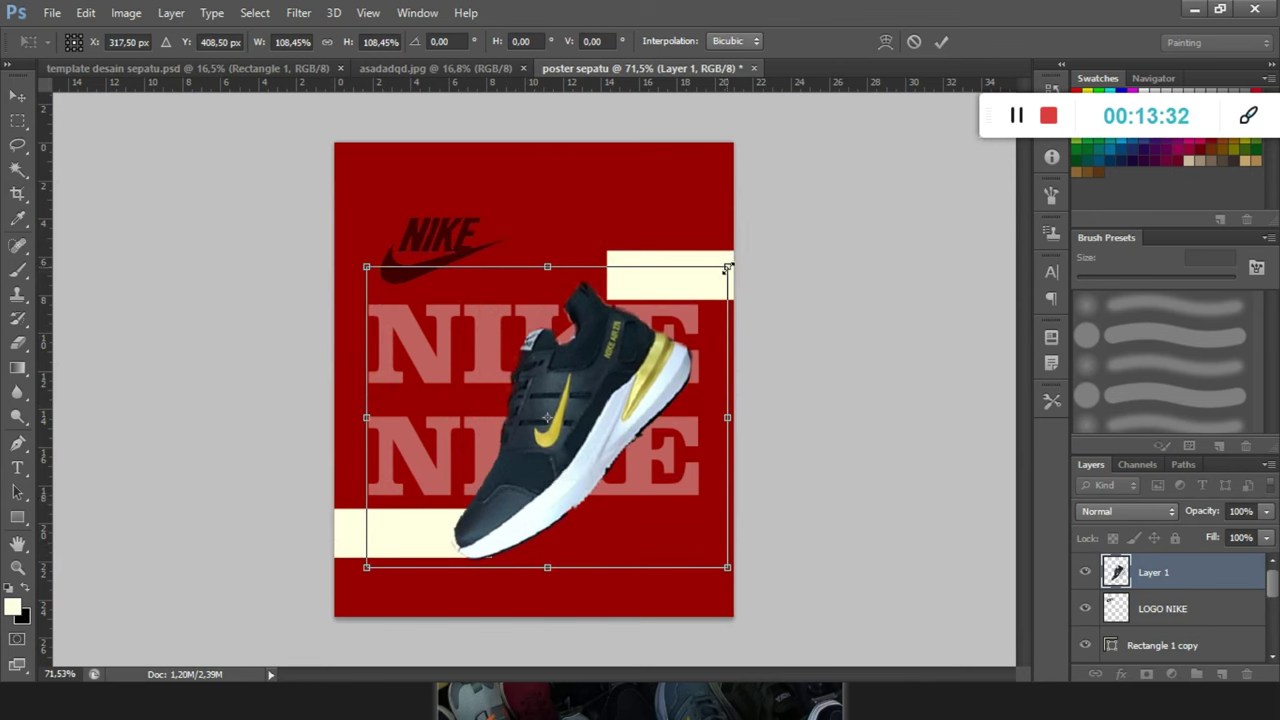
pyautogui.moveTo(727, 267); pyautogui.dragTo(714, 278)
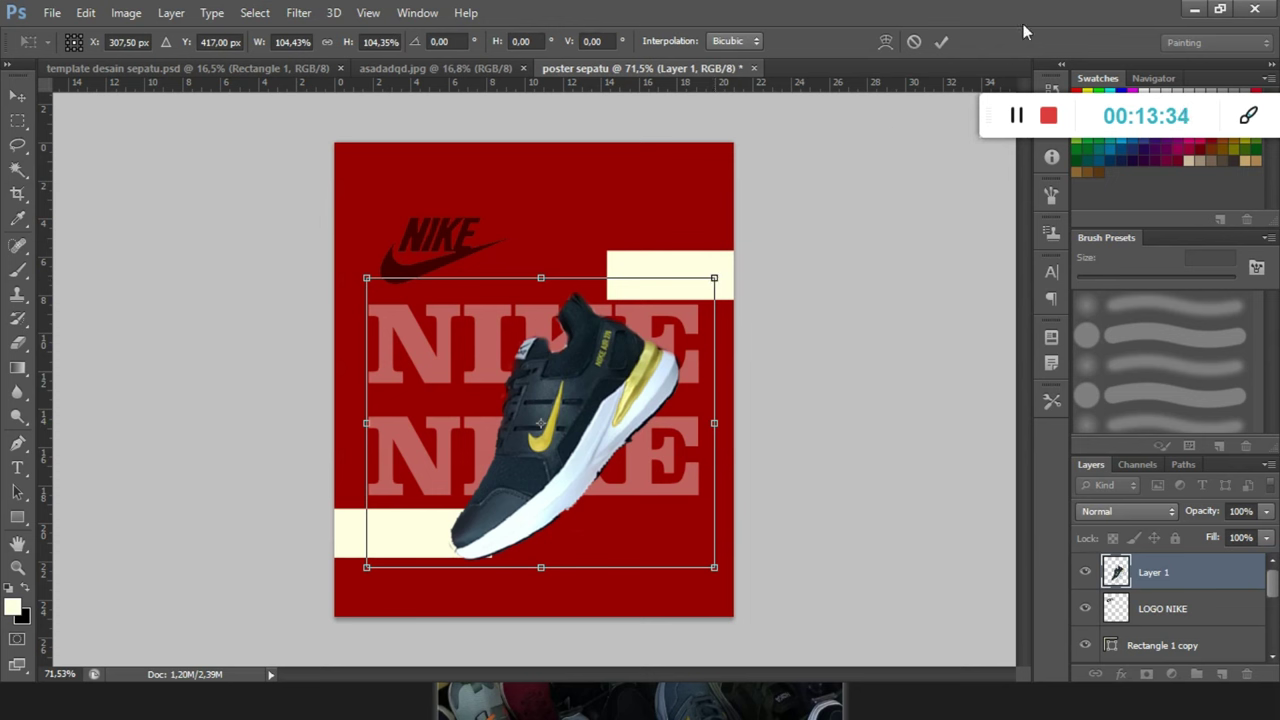
pyautogui.click(941, 42)
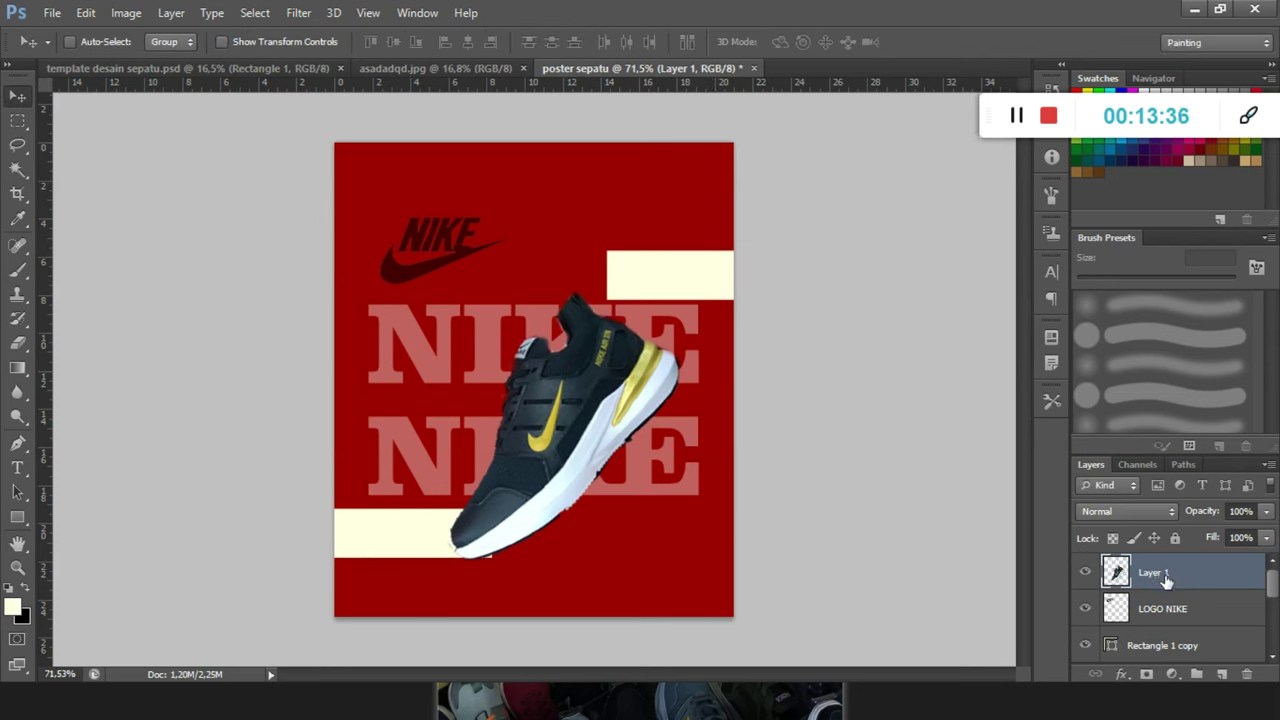
# Move the Rectangle 1 copy bar straight down behind the shoe's heel, over the lower part of the upper NIKE line.
pyautogui.click(1177, 616)
pyautogui.click(1170, 646)
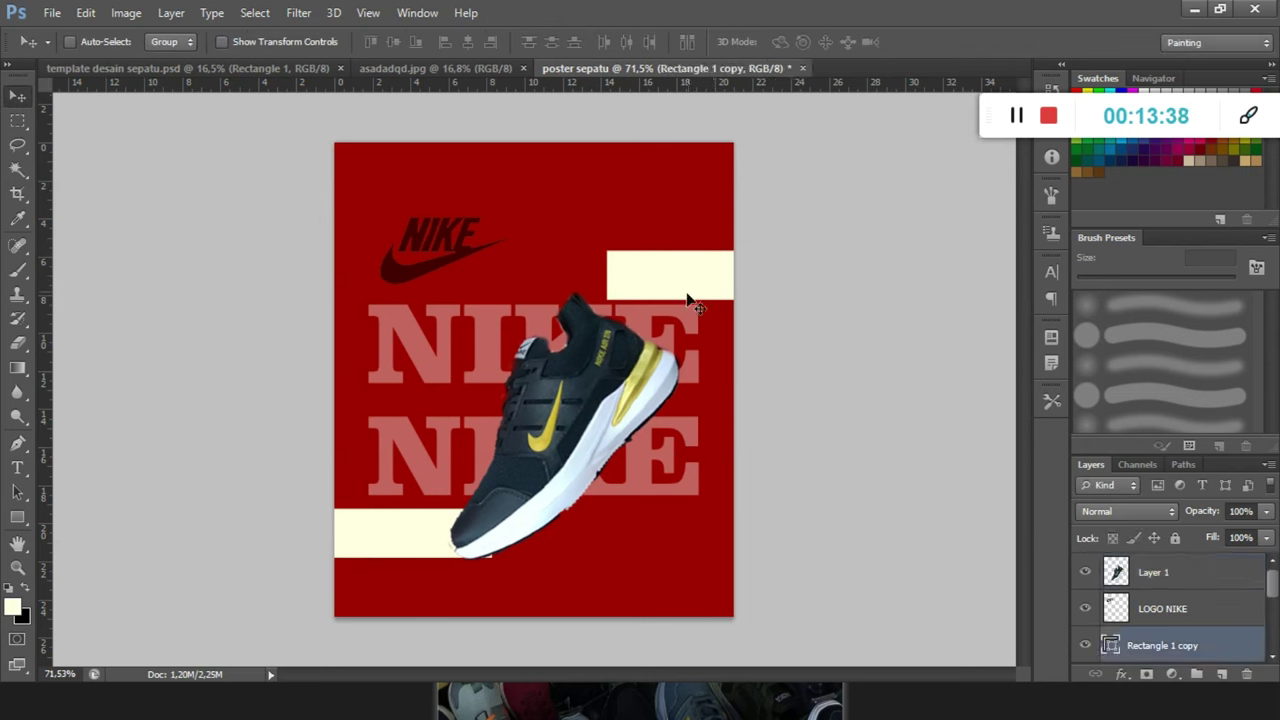
pyautogui.moveTo(692, 293); pyautogui.dragTo(693, 389)
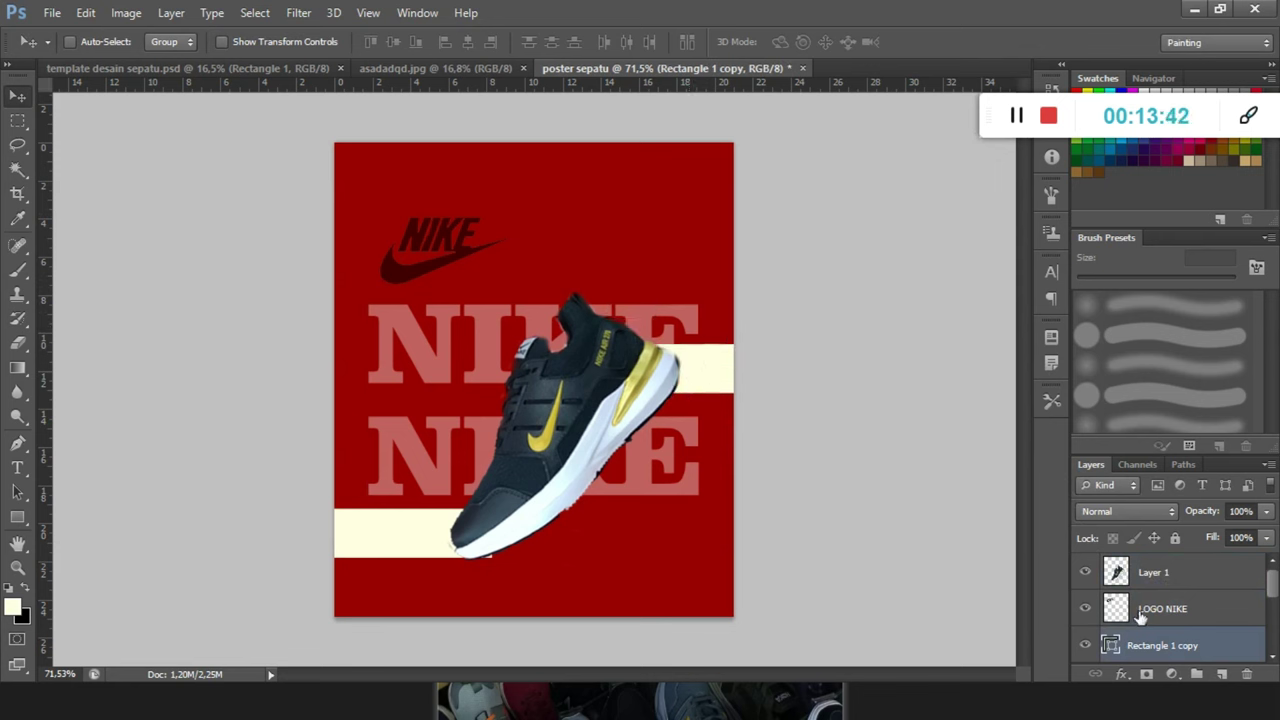
# Change the fill colour of the Rectangle 1 copy bar to white (ffffff).
pyautogui.press('i')
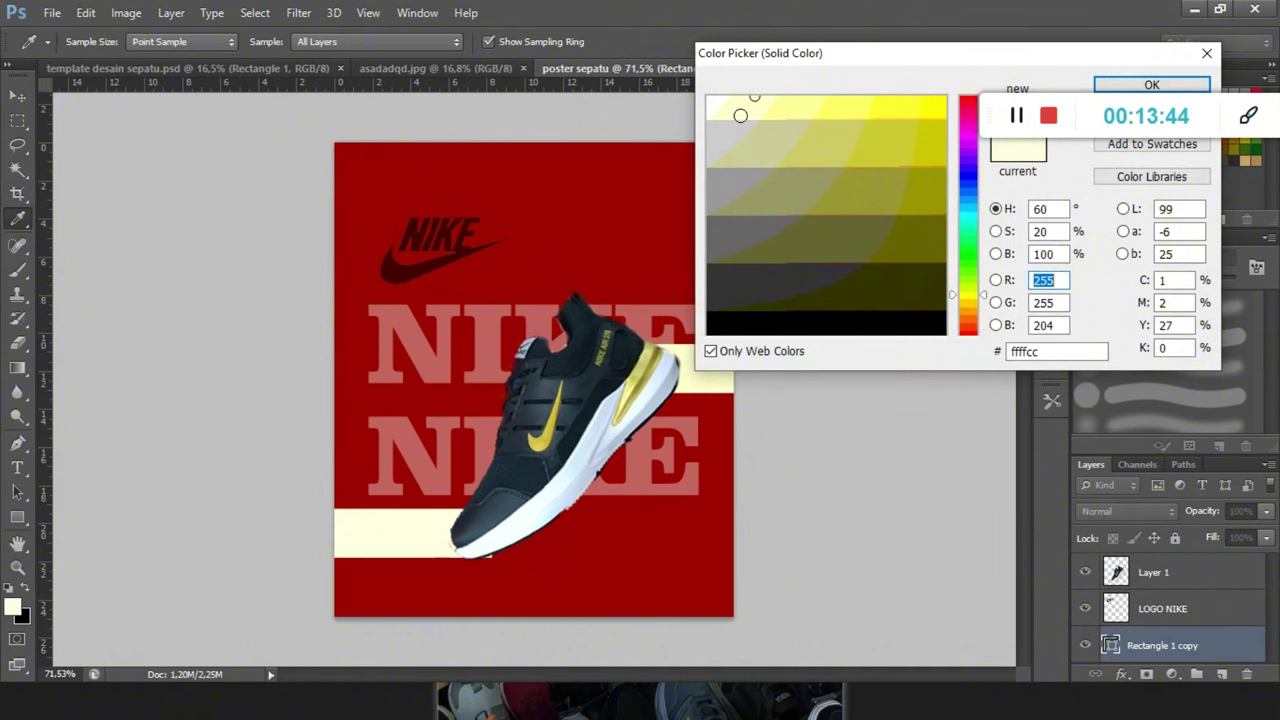
pyautogui.click(707, 98)
pyautogui.click(1152, 85)
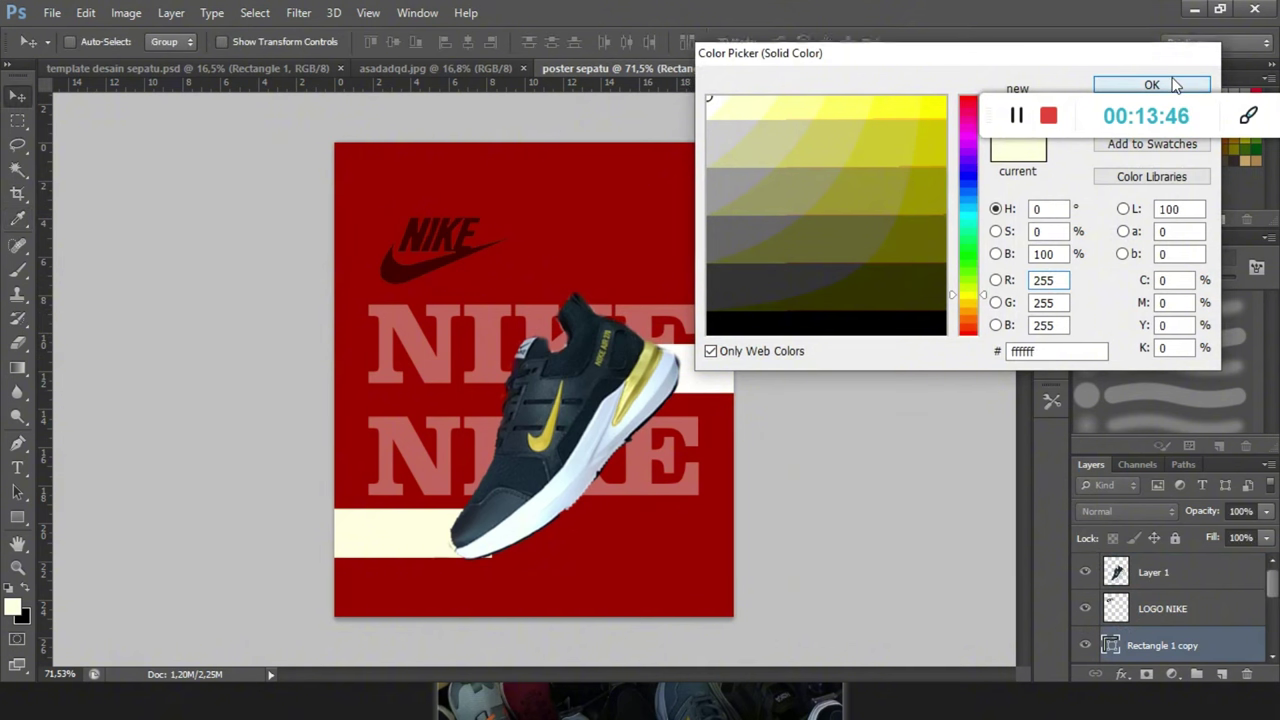
# Recolour the lower bar, Rectangle 1, to white (ffffff) to match the upper bar.
pyautogui.scroll(-2, 1134, 625)
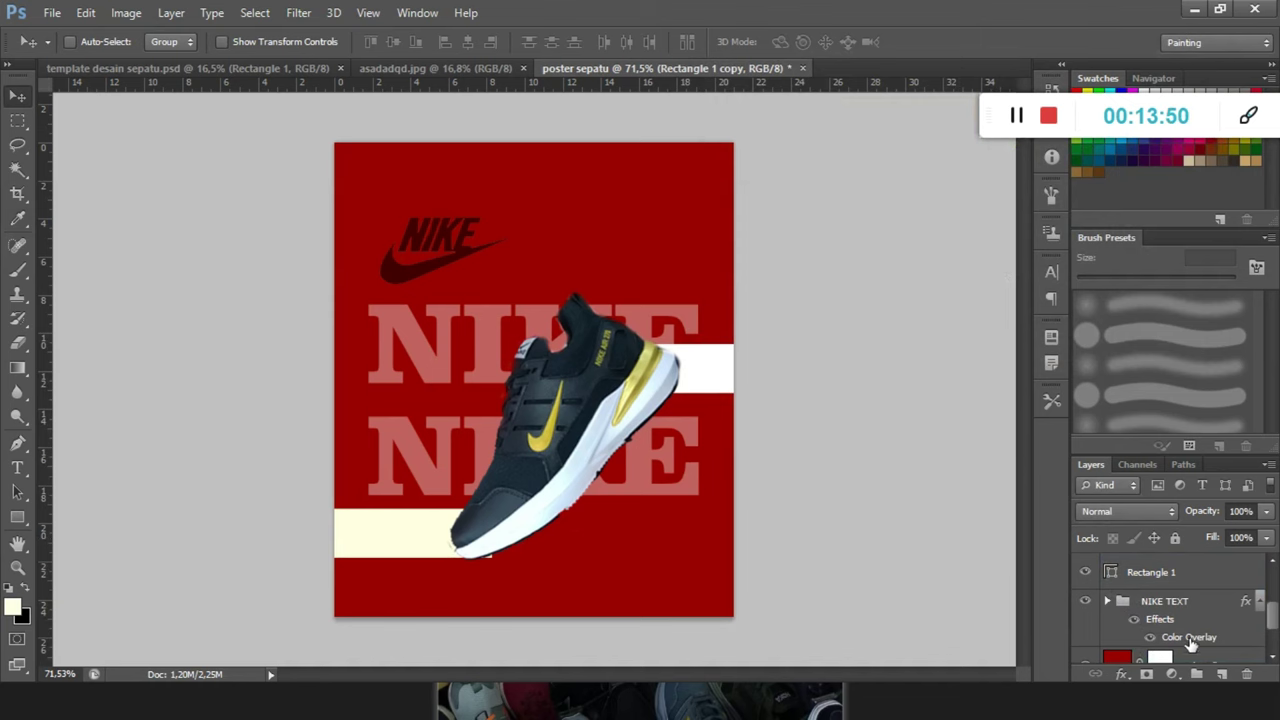
pyautogui.doubleClick(1150, 572)
pyautogui.doubleClick(1110, 572)
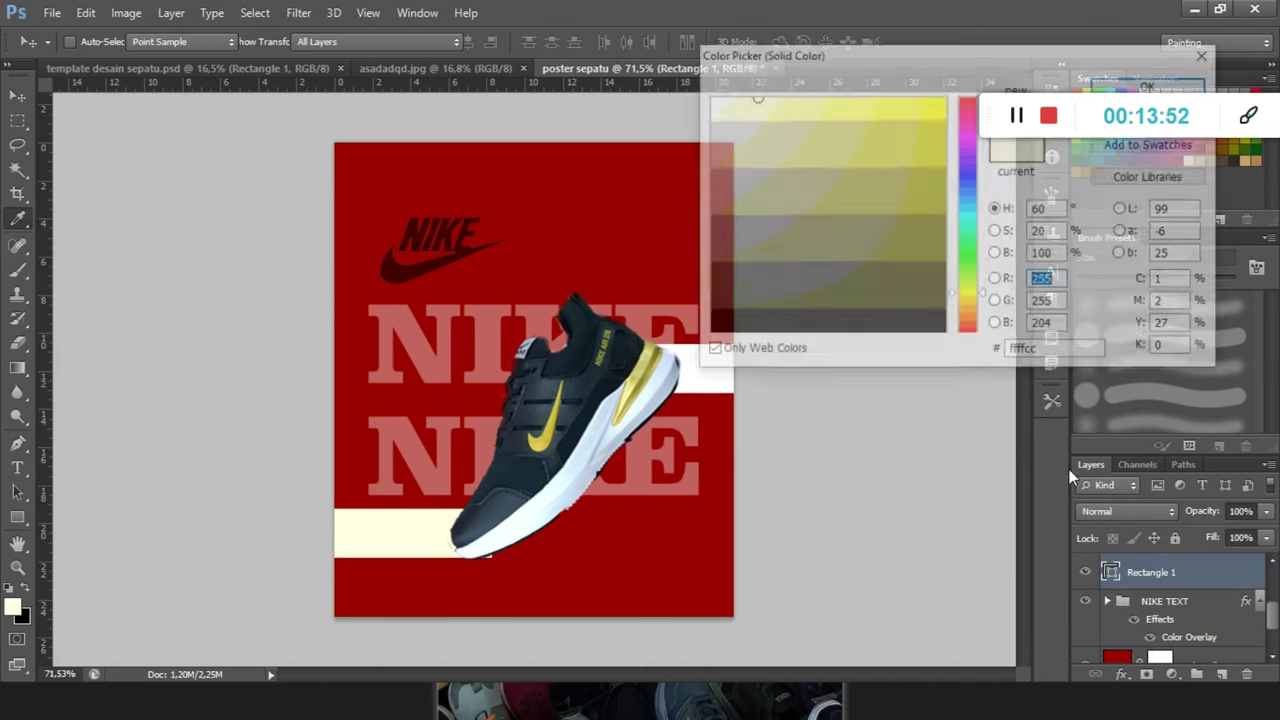
pyautogui.moveTo(788, 136); pyautogui.dragTo(676, 76)
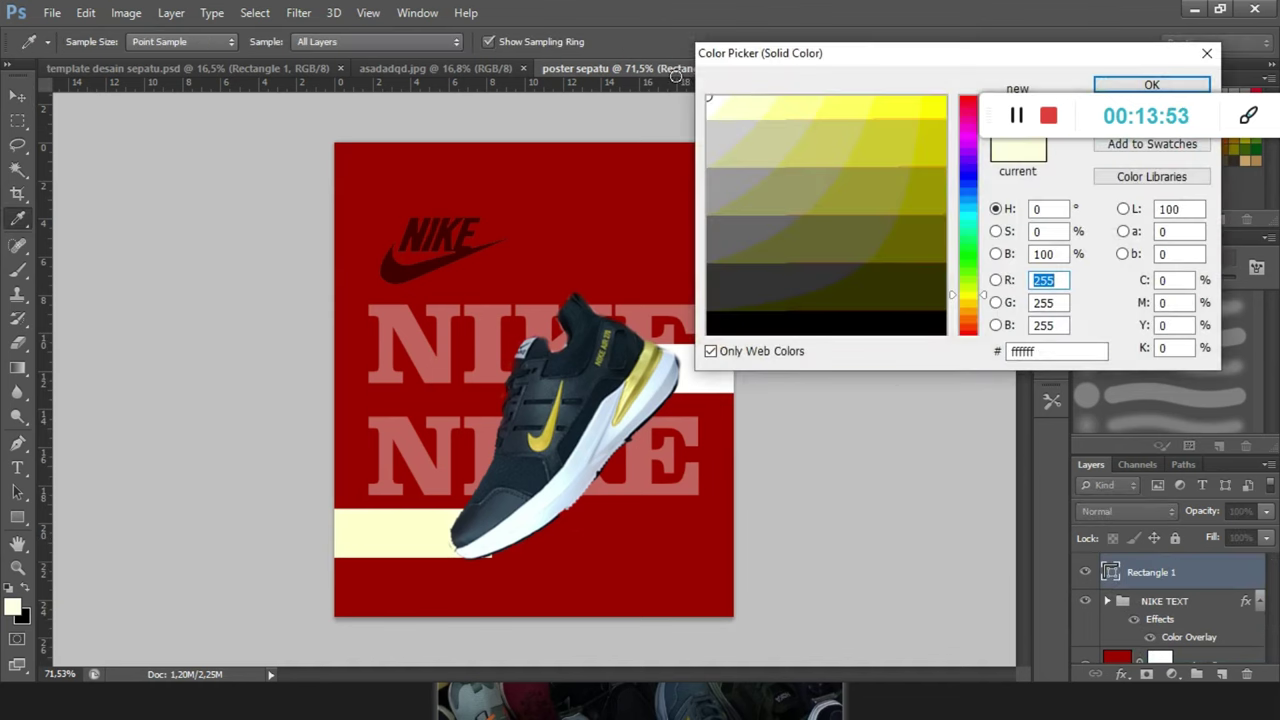
pyautogui.click(1149, 85)
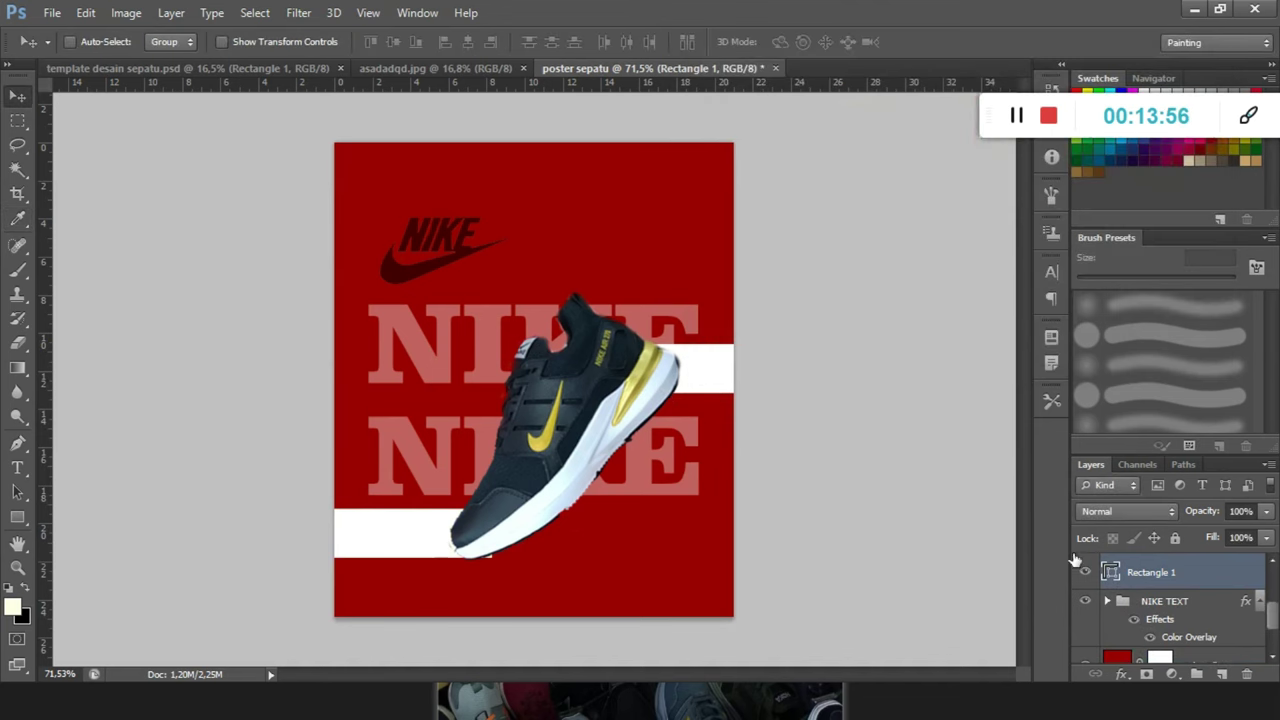
# Move the NIKE TEXT group slightly down and to the left, and compare the layout with the reference poster.
pyautogui.click(1165, 600)
pyautogui.moveTo(639, 483); pyautogui.dragTo(626, 489)
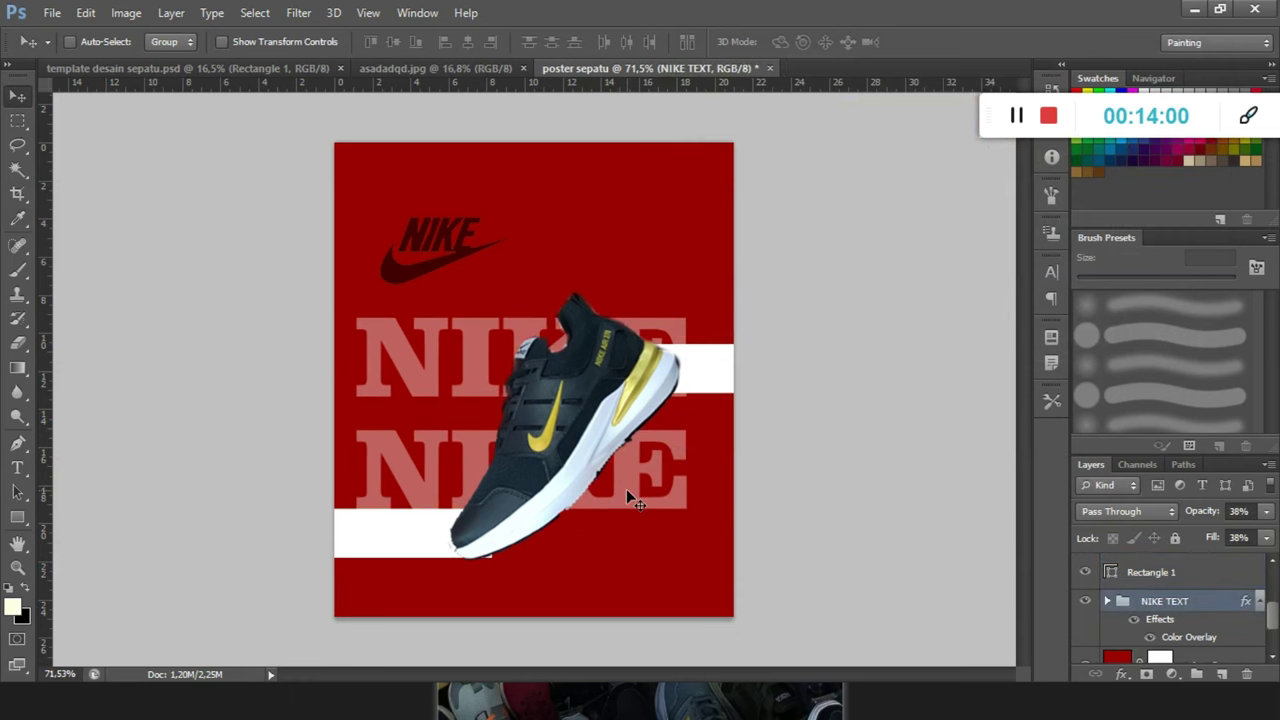
pyautogui.click(431, 72)
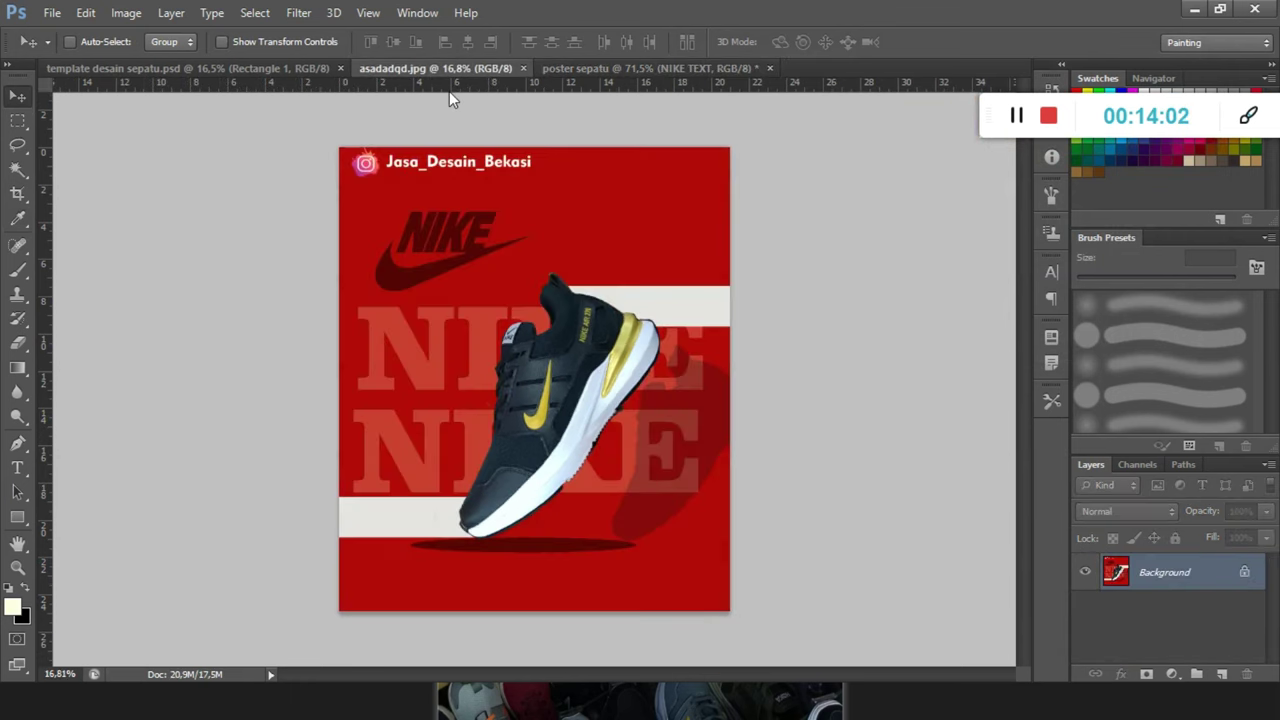
pyautogui.click(640, 70)
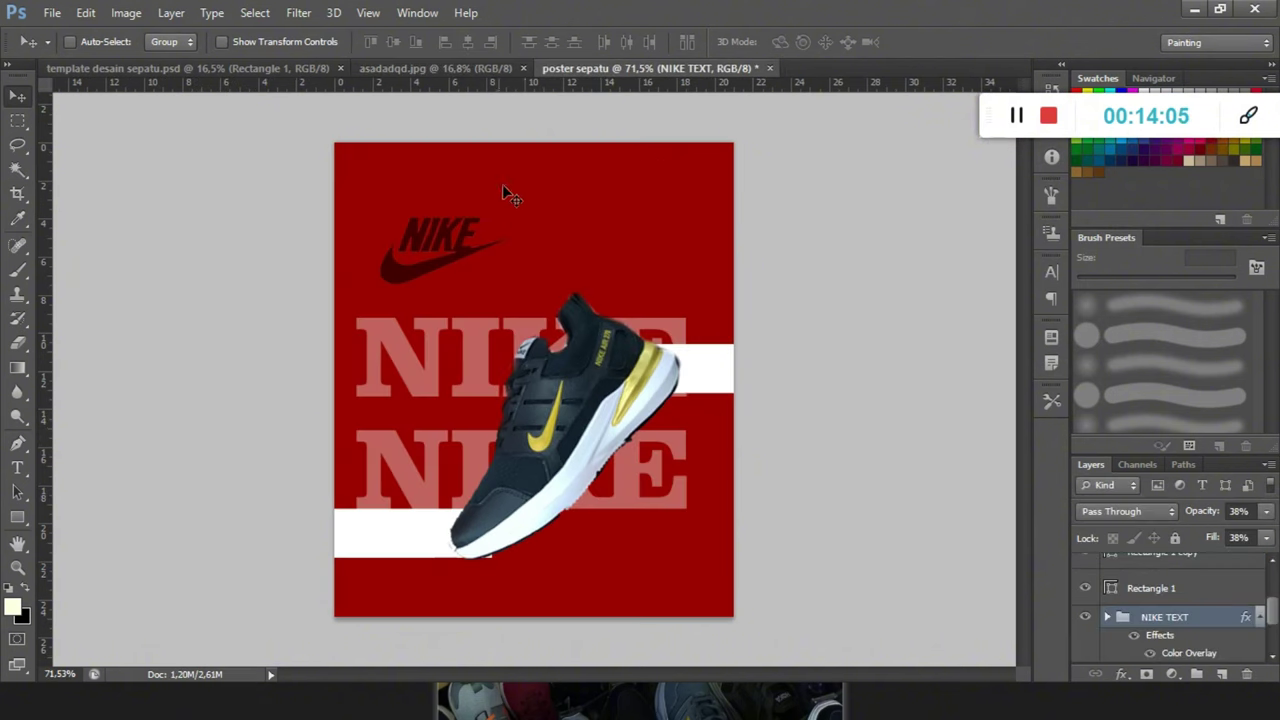
# Check the logo in the reference poster, enlarge the LOGO NIKE layer slightly around its centre, and commit the transform.
pyautogui.click(470, 68)
pyautogui.click(672, 67)
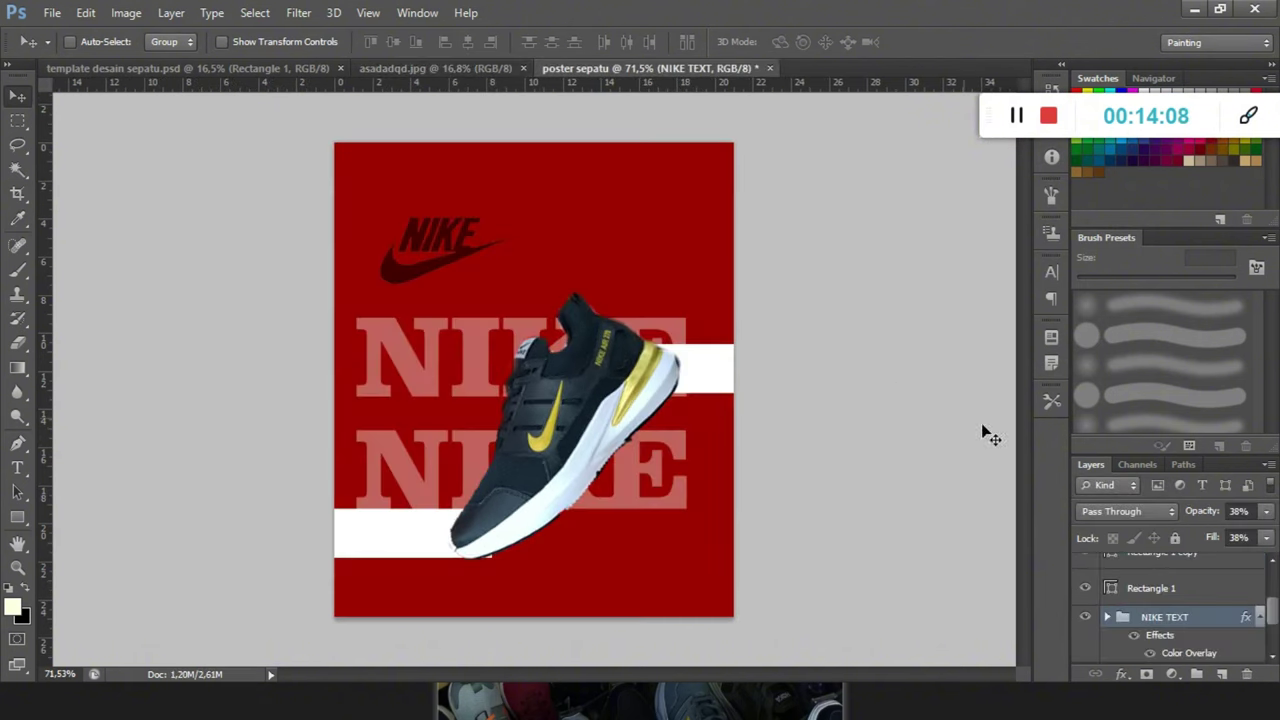
pyautogui.scroll(3, 1166, 597)
pyautogui.click(1168, 598)
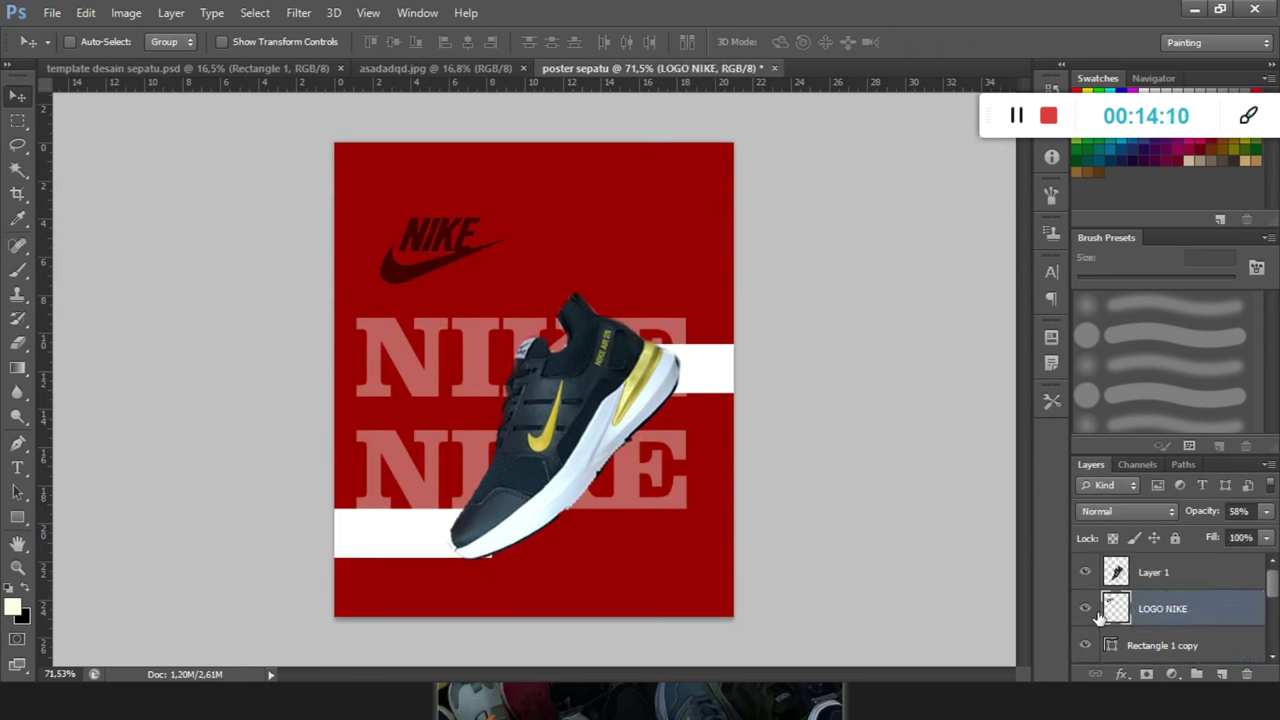
pyautogui.hotkey('ctrl', 't')
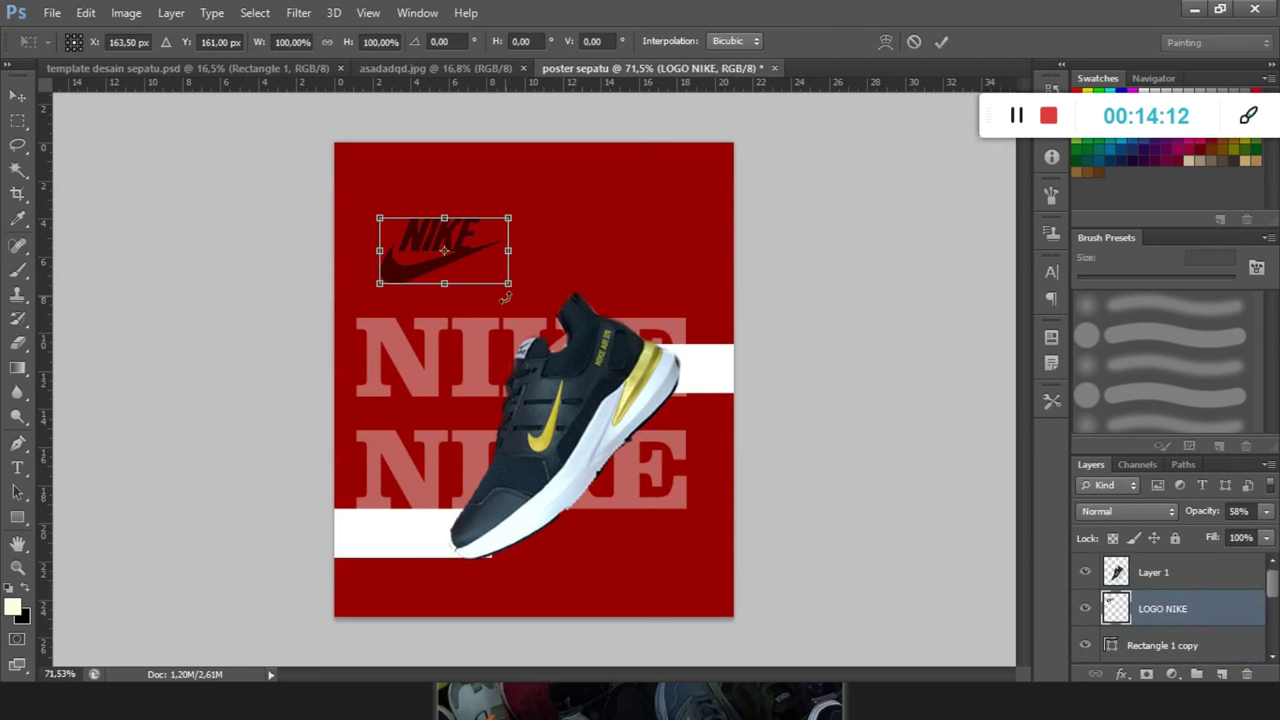
pyautogui.moveTo(508, 284); pyautogui.dragTo(528, 293)
pyautogui.press('Return')
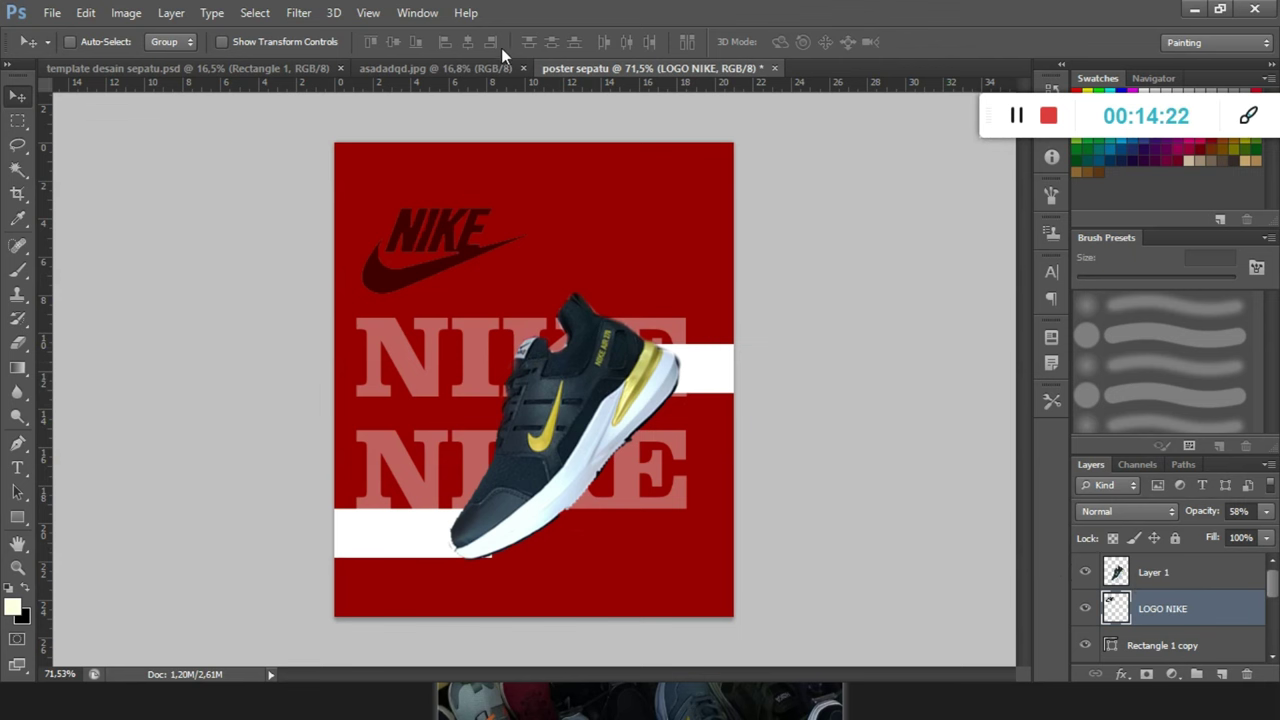
# Compare with the reference poster and nudge the Rectangle 1 copy bar up by a few pixels.
pyautogui.click(440, 68)
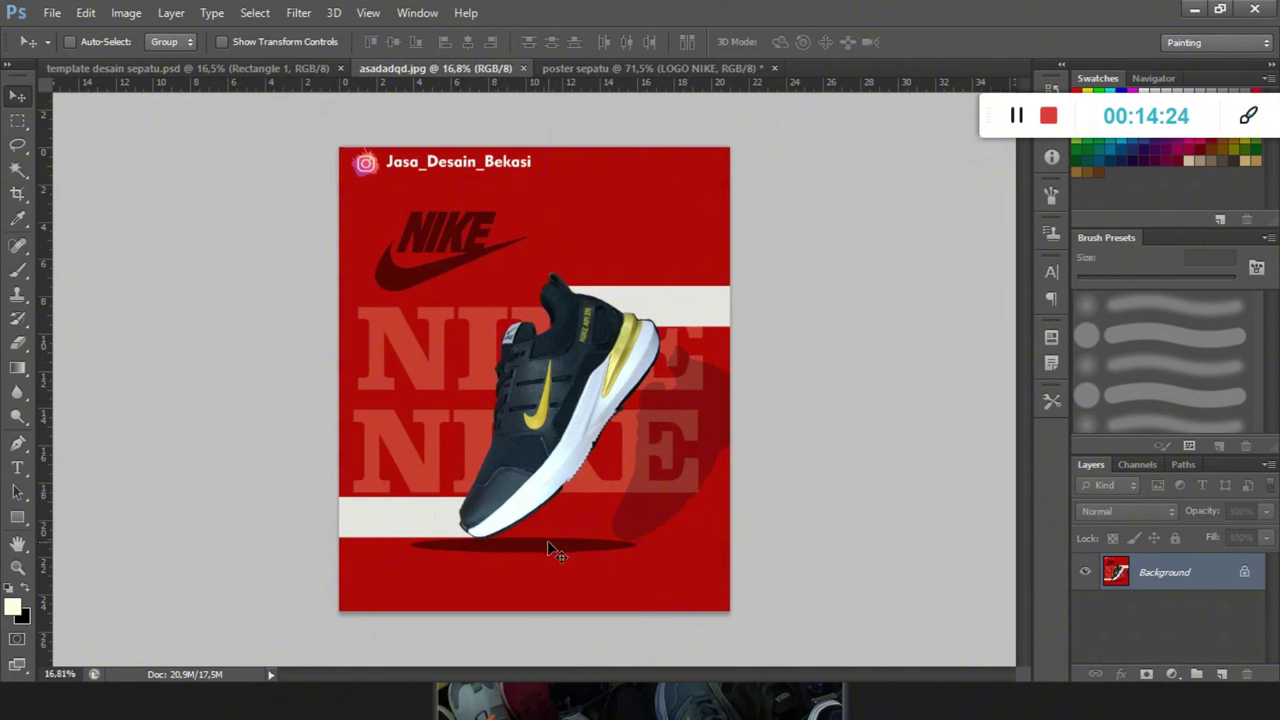
pyautogui.click(732, 72)
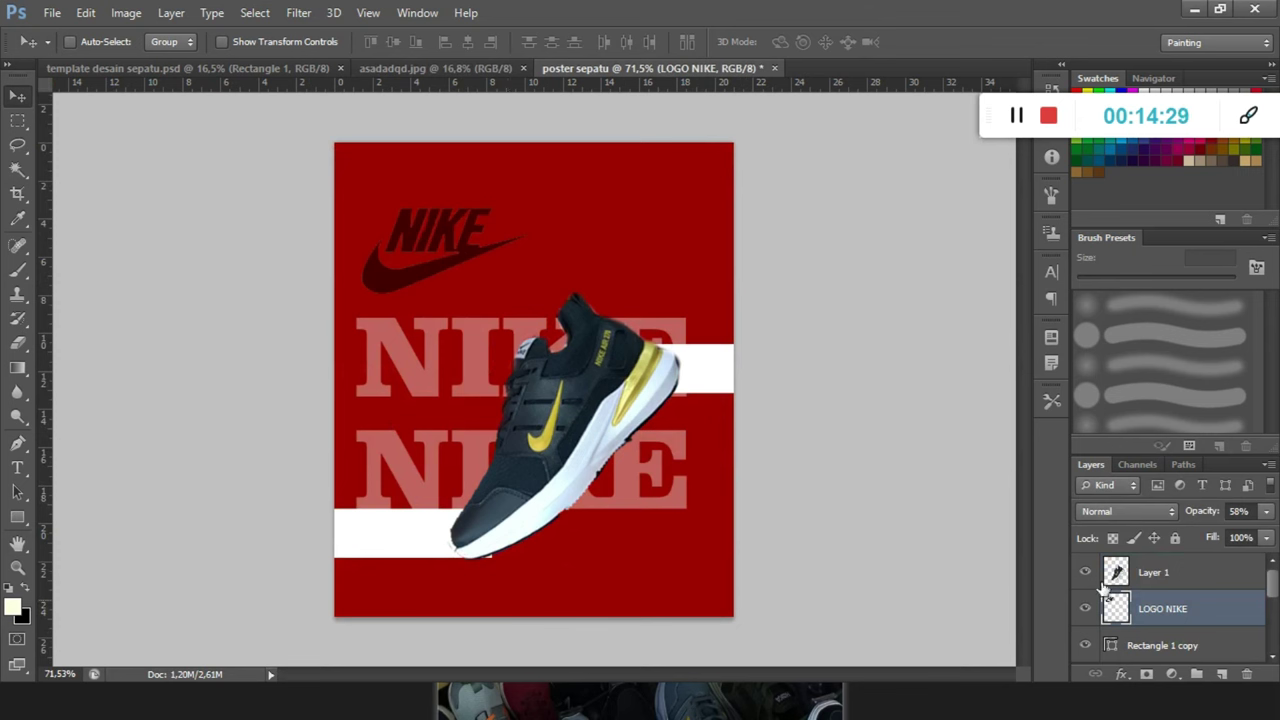
pyautogui.click(1131, 648)
pyautogui.press('Up')
pyautogui.press('Up')
pyautogui.press('Up')
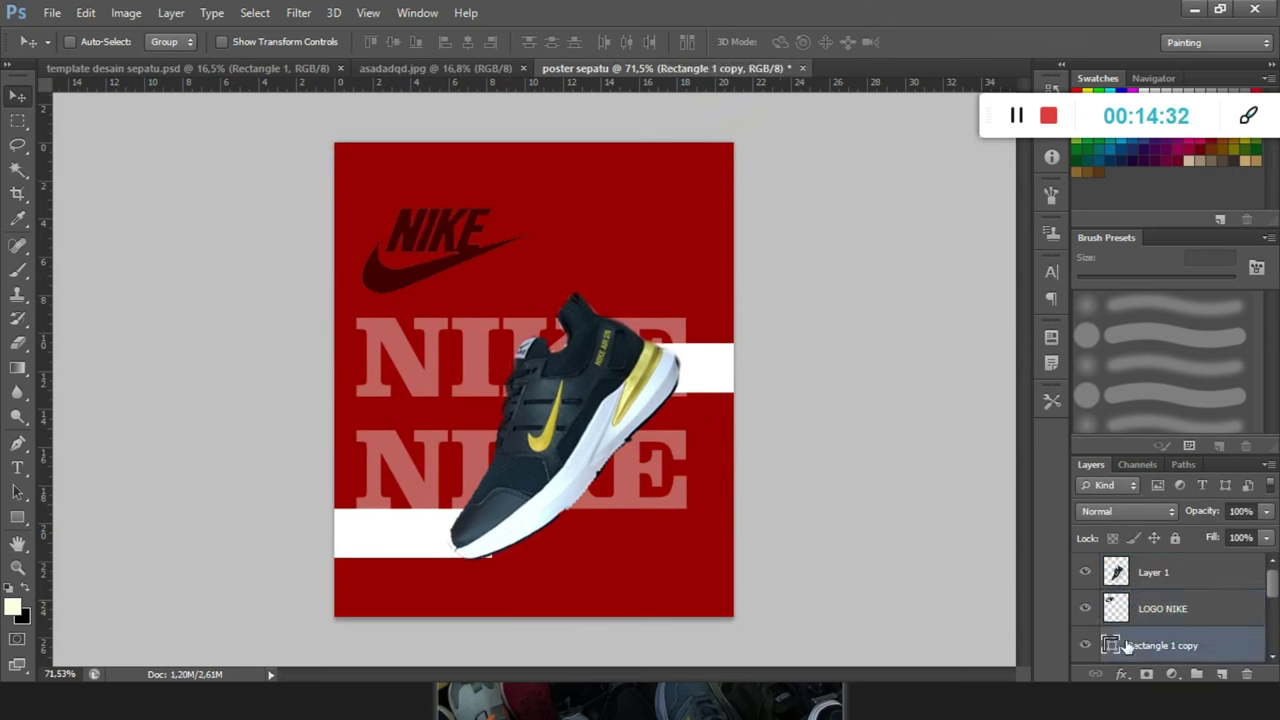
pyautogui.press('Up')
pyautogui.press('Up')
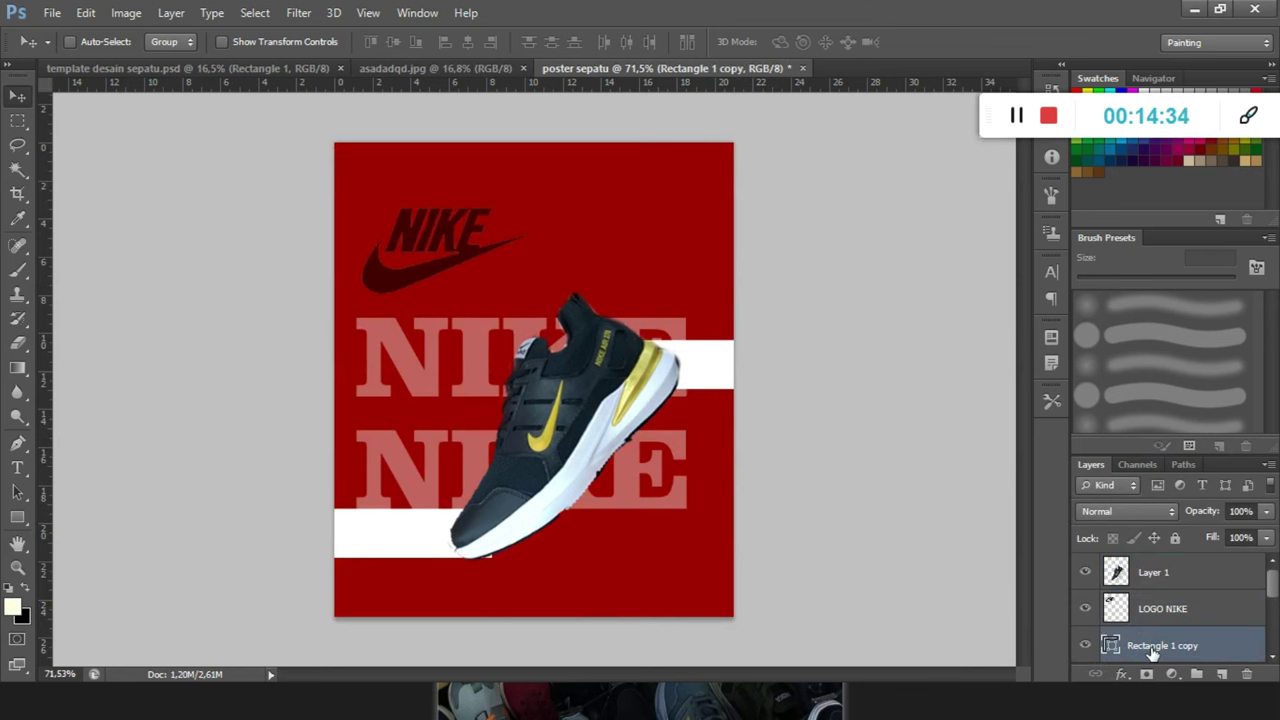
# Nudge the lower bar, Rectangle 1, up by a few pixels.
pyautogui.scroll(-1, 1153, 651)
pyautogui.click(1150, 645)
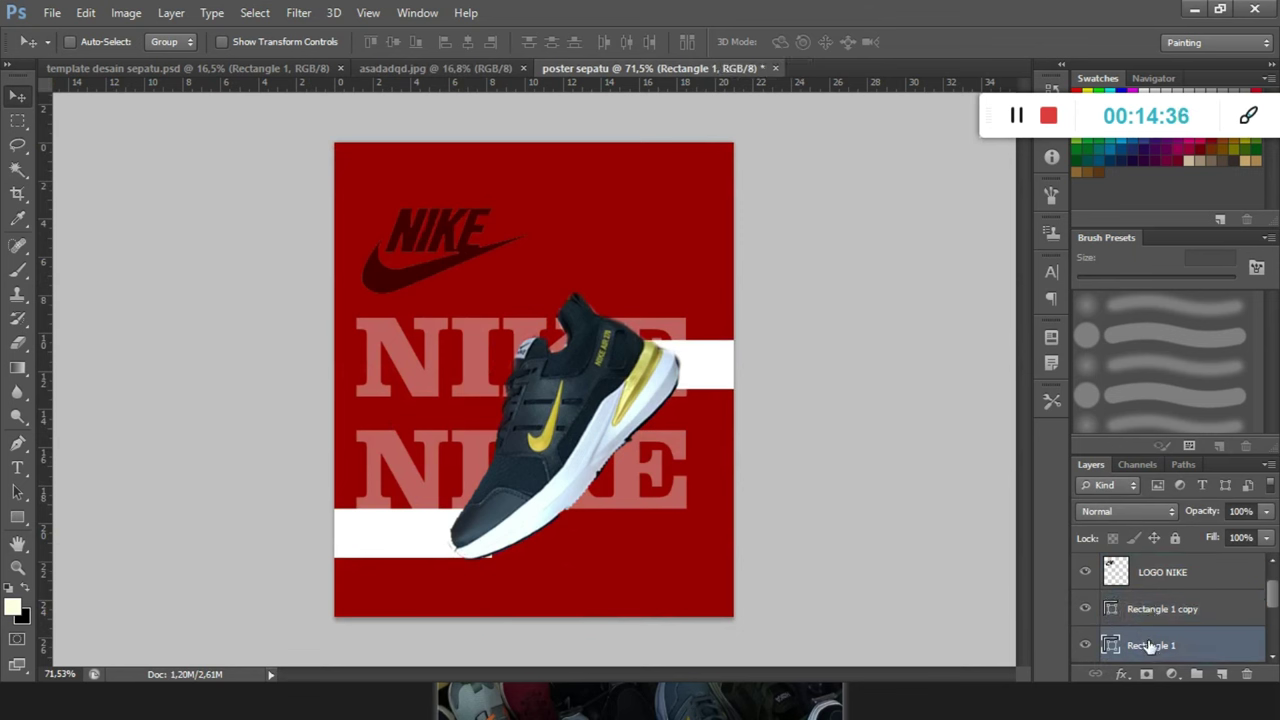
pyautogui.press('Up')
pyautogui.press('Up')
pyautogui.press('Up')
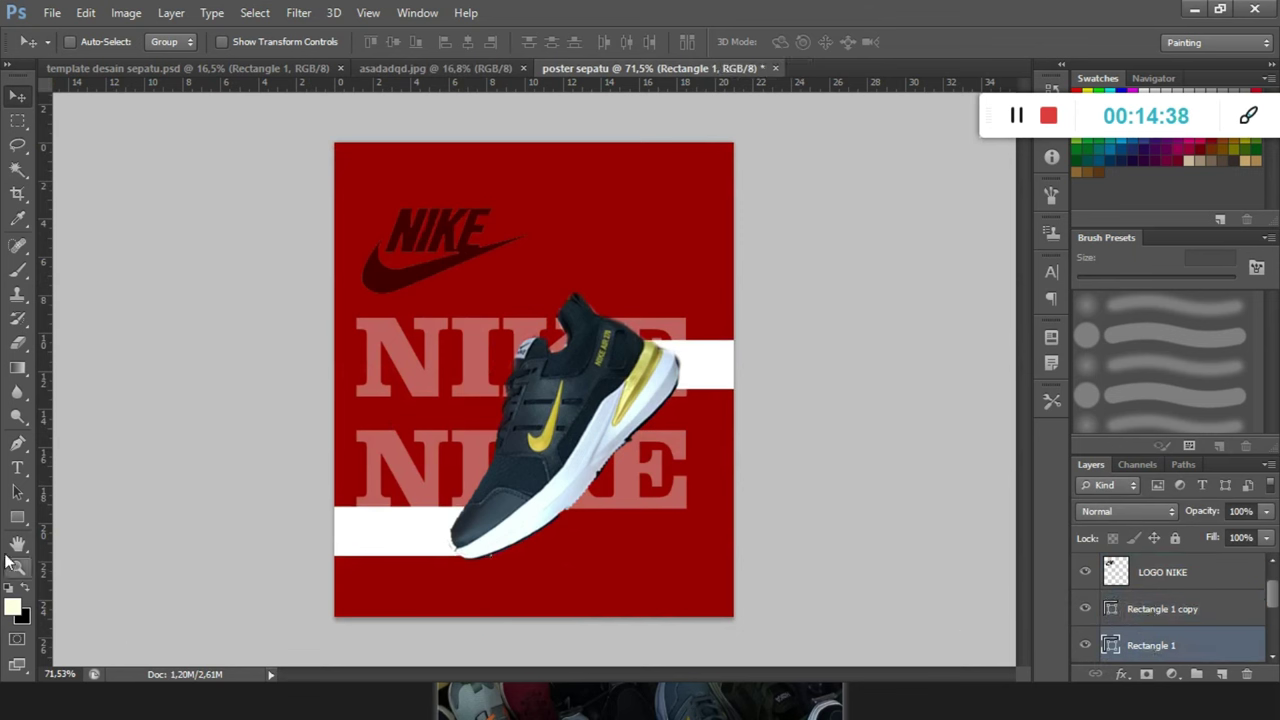
# Draw a flat ellipse about 224 × 22 px just below the shoe's toe with the Ellipse Tool.
pyautogui.moveTo(17, 517); pyautogui.dragTo(45, 547)
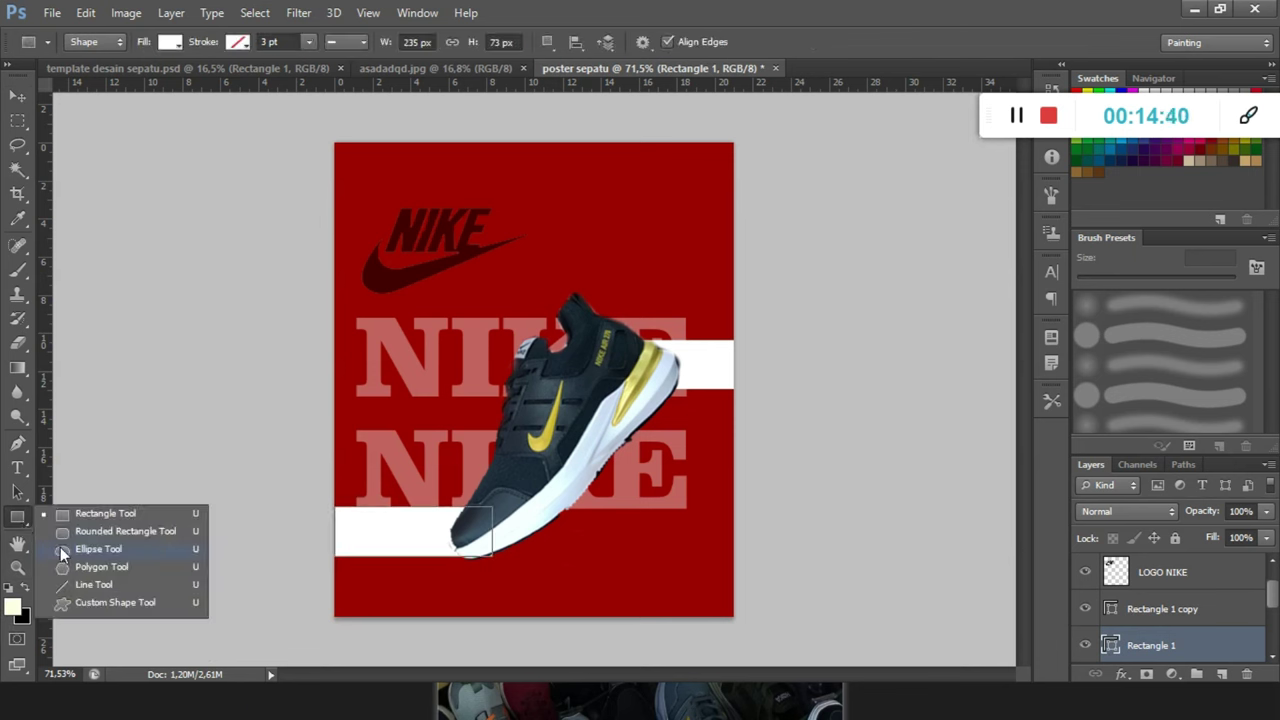
pyautogui.click(66, 546)
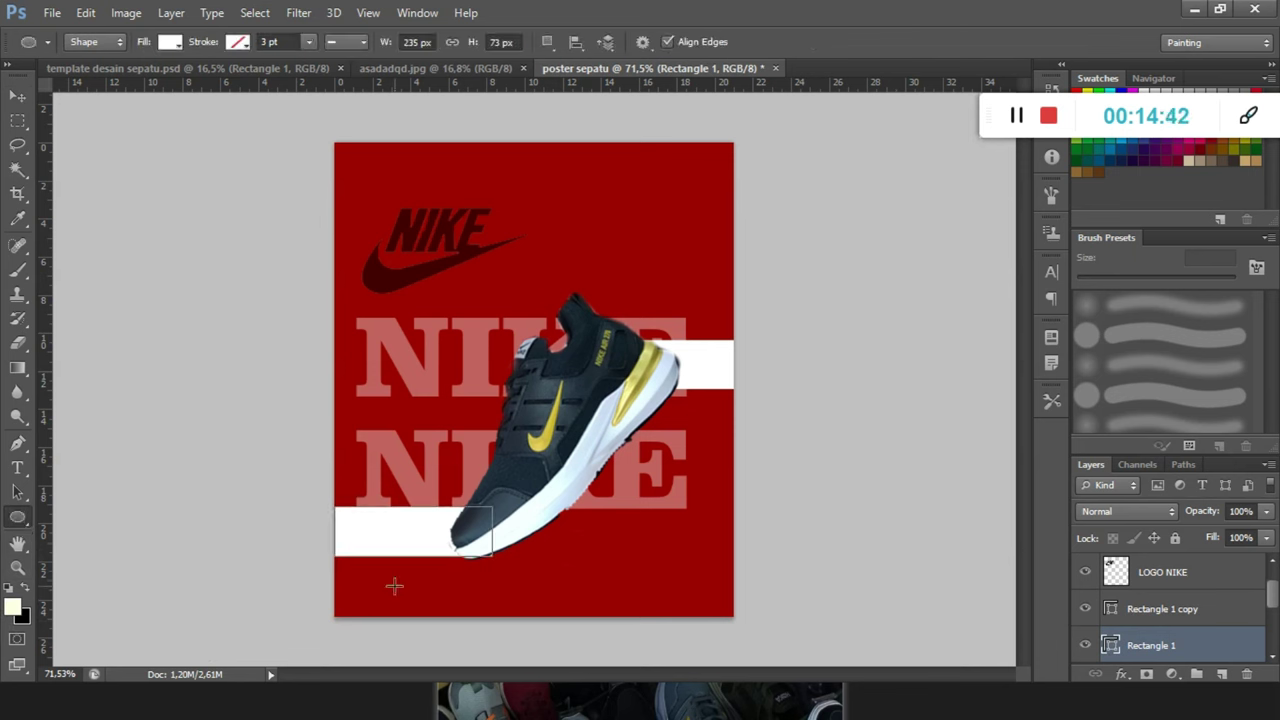
pyautogui.moveTo(439, 560); pyautogui.dragTo(589, 572)
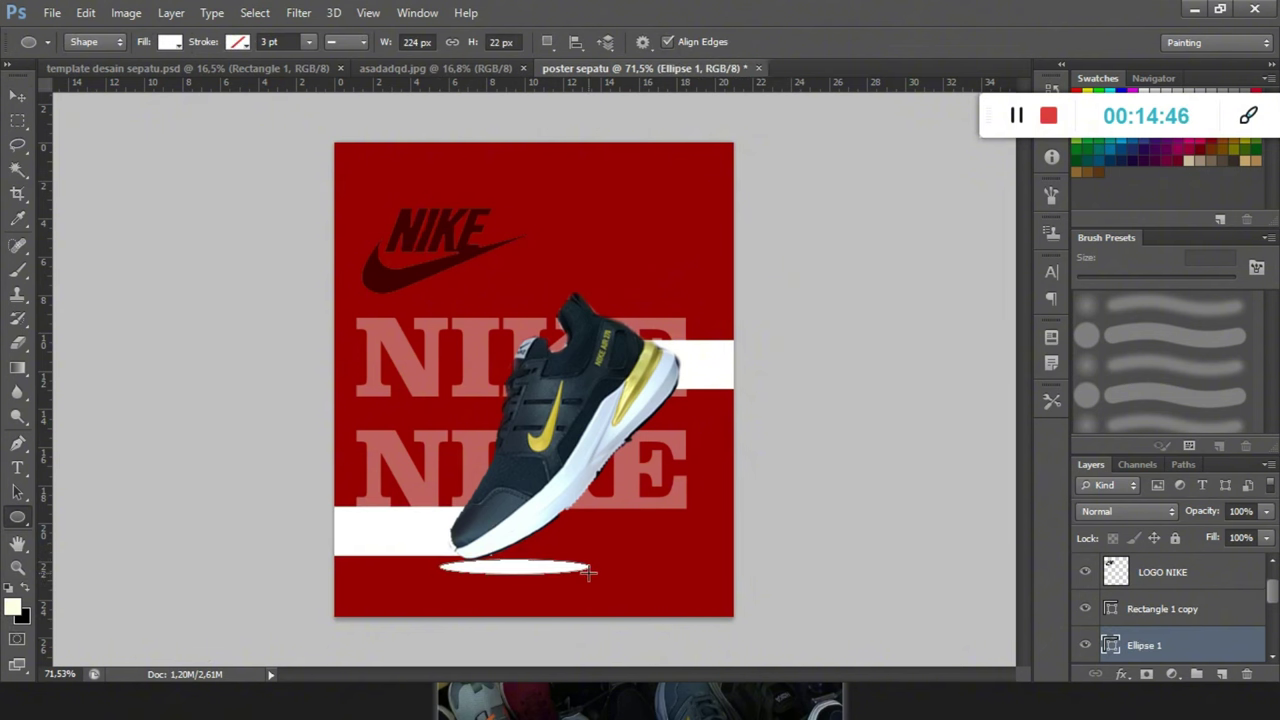
# Try a light grey fill on the ellipse below the shoe, and set its fill to black.
pyautogui.click(167, 42)
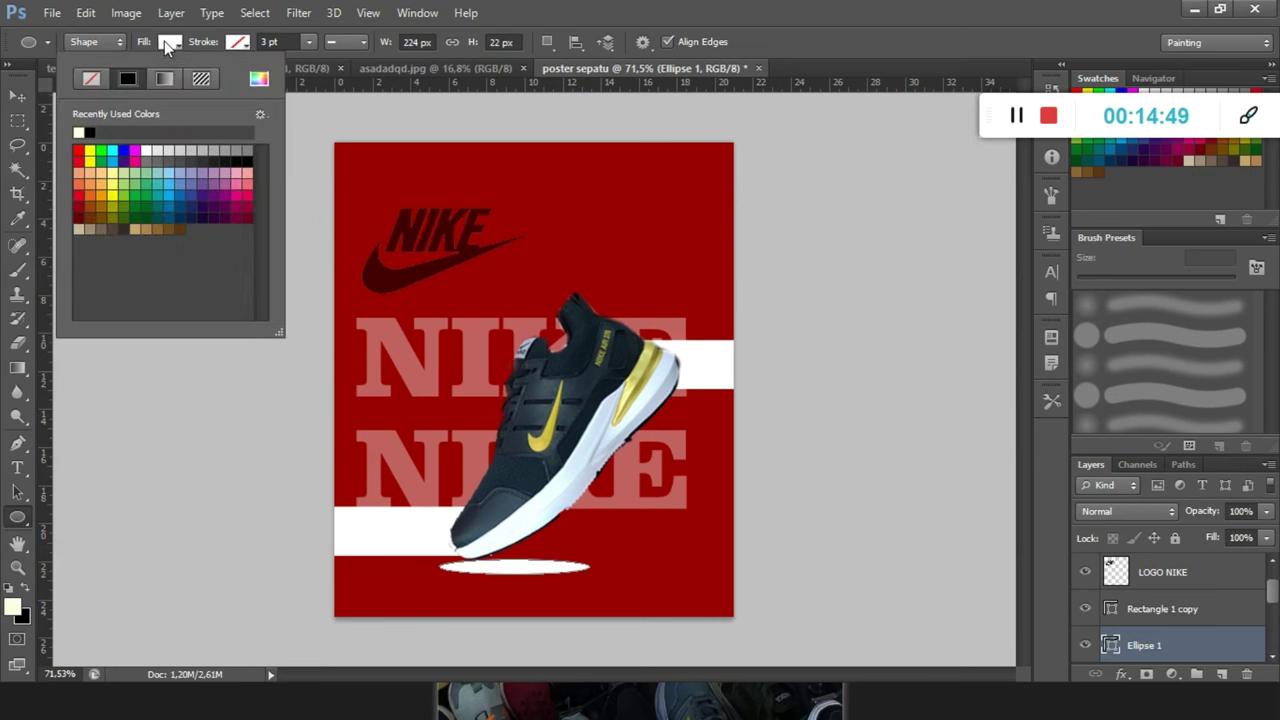
pyautogui.click(158, 150)
pyautogui.click(148, 150)
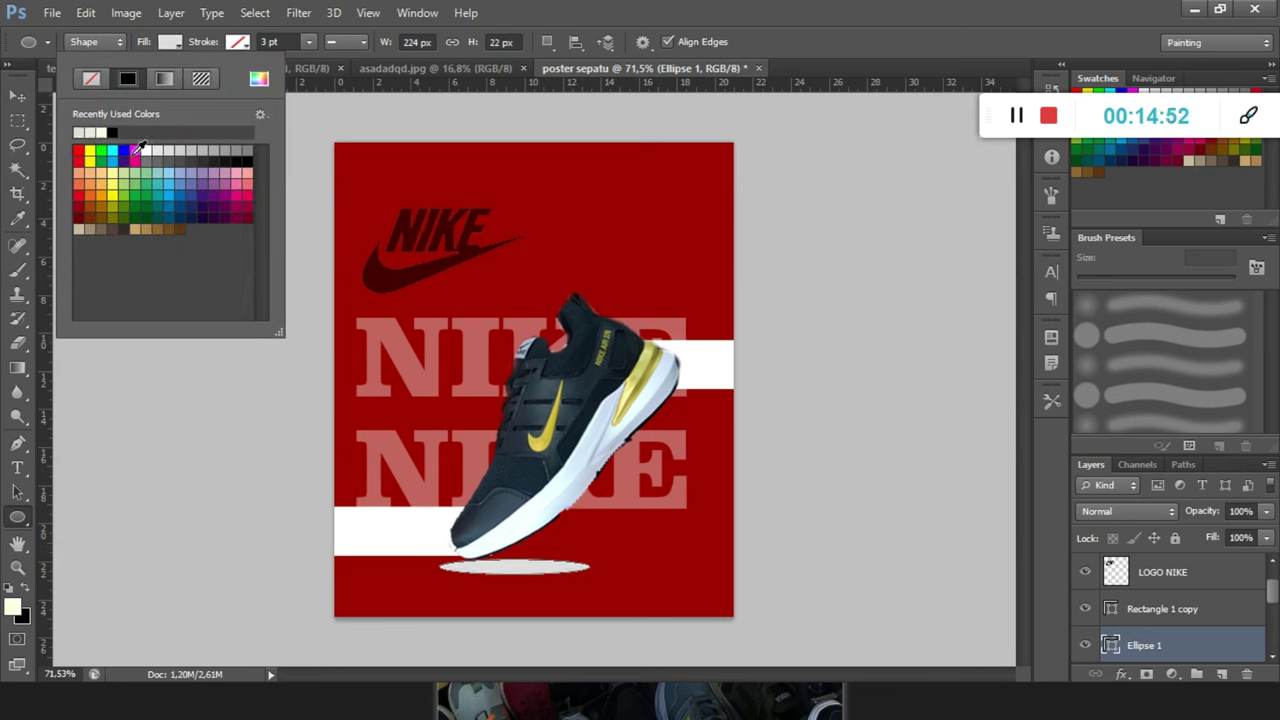
pyautogui.click(112, 131)
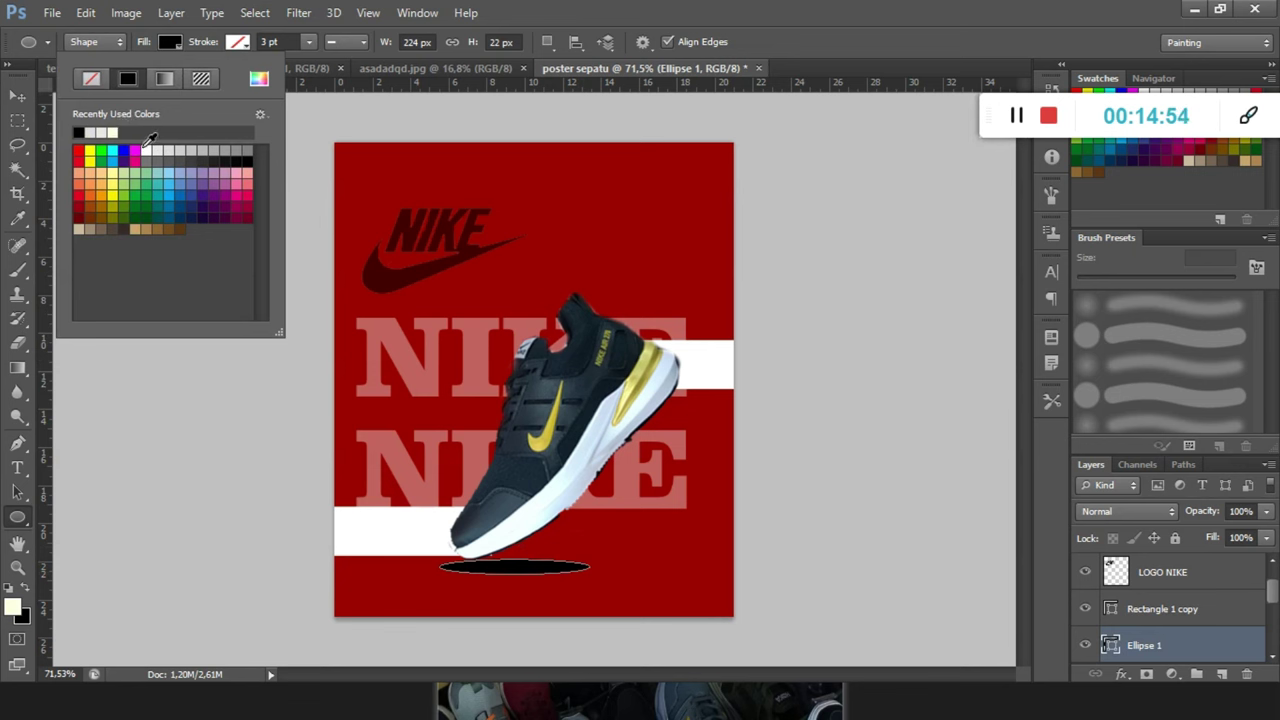
# Try light grey fills on the ellipse below the shoe, and return its fill to black.
pyautogui.click(147, 150)
pyautogui.click(150, 151)
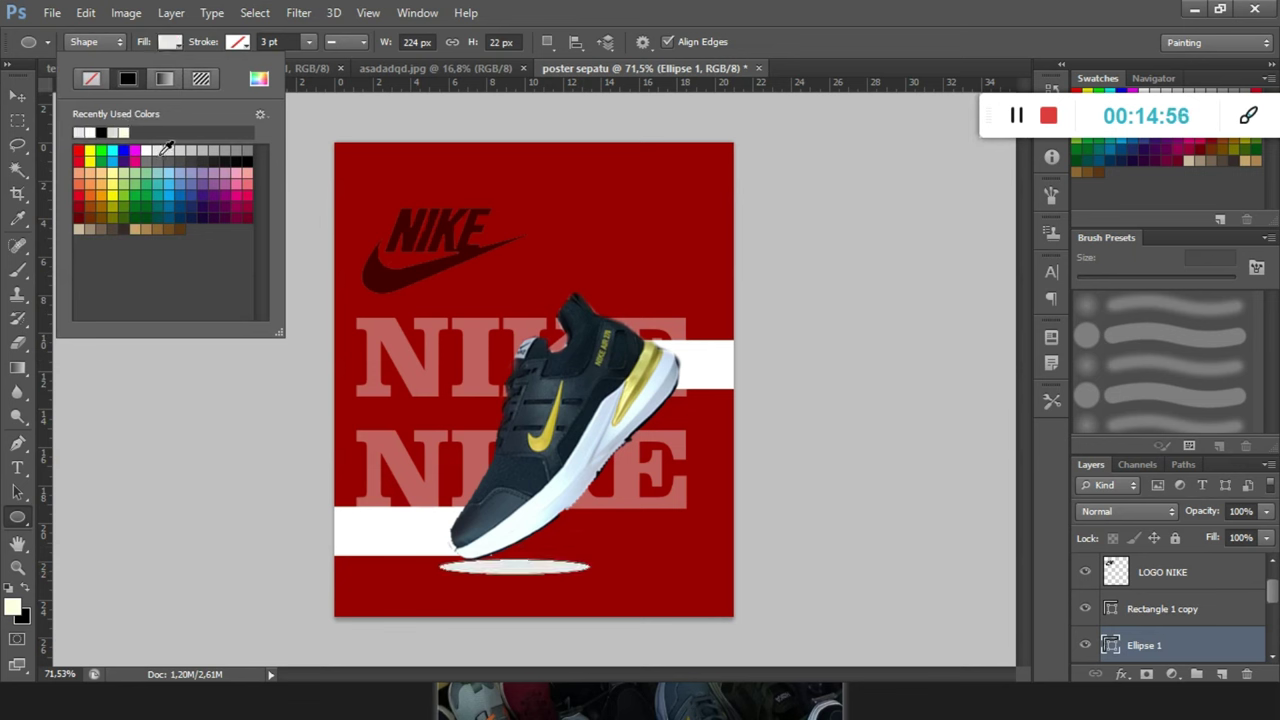
pyautogui.click(170, 151)
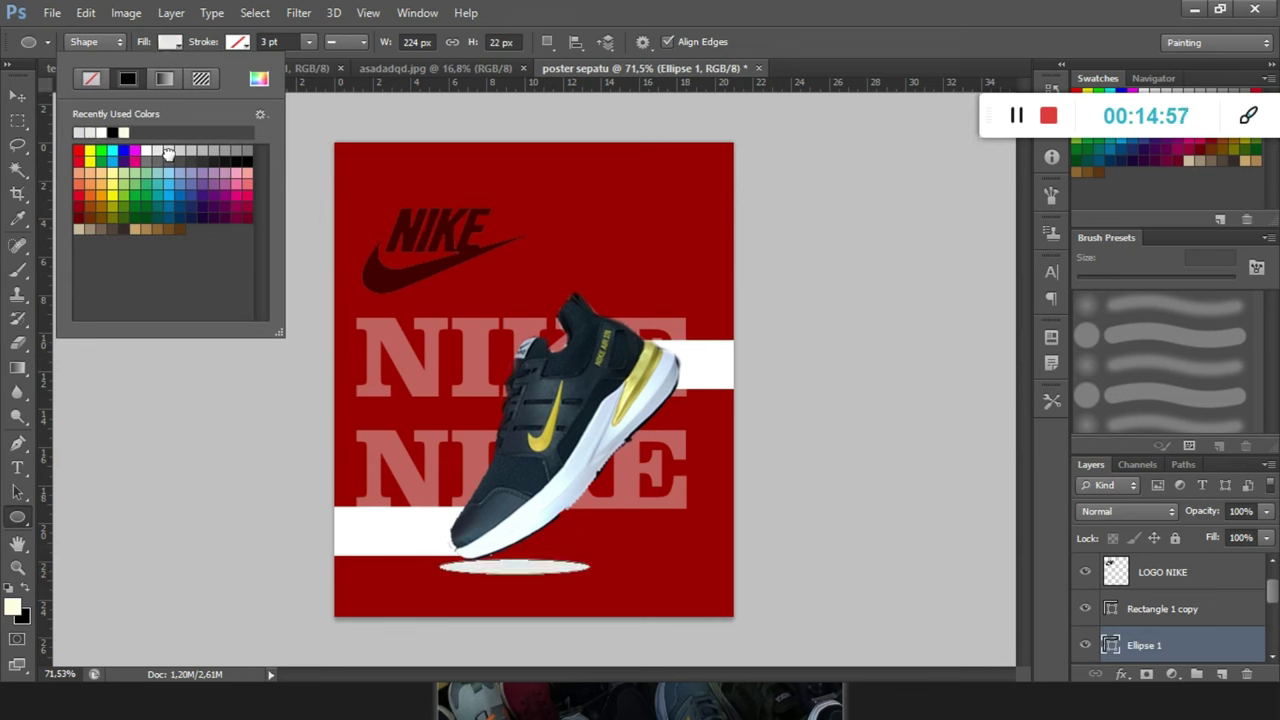
pyautogui.click(247, 151)
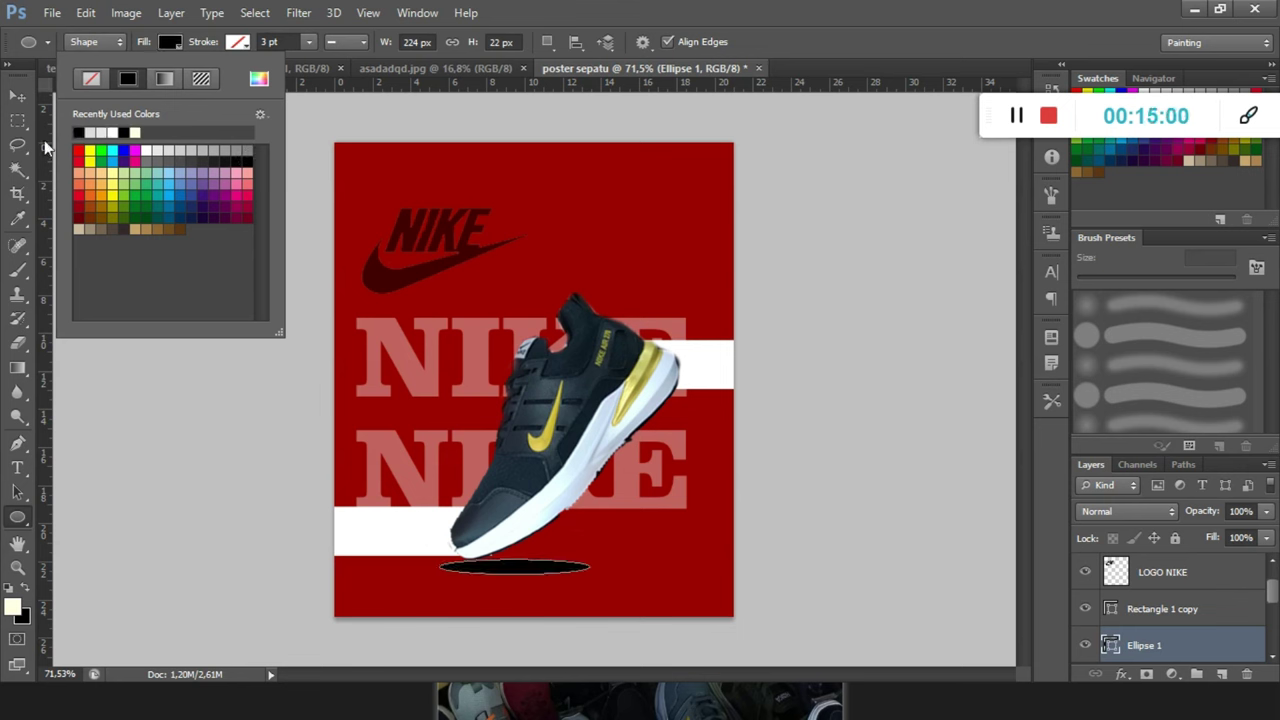
# Shift the black ellipse slightly left beneath the shoe's toe and lower its opacity to 44%.
pyautogui.click(17, 95)
pyautogui.moveTo(526, 567); pyautogui.dragTo(504, 563)
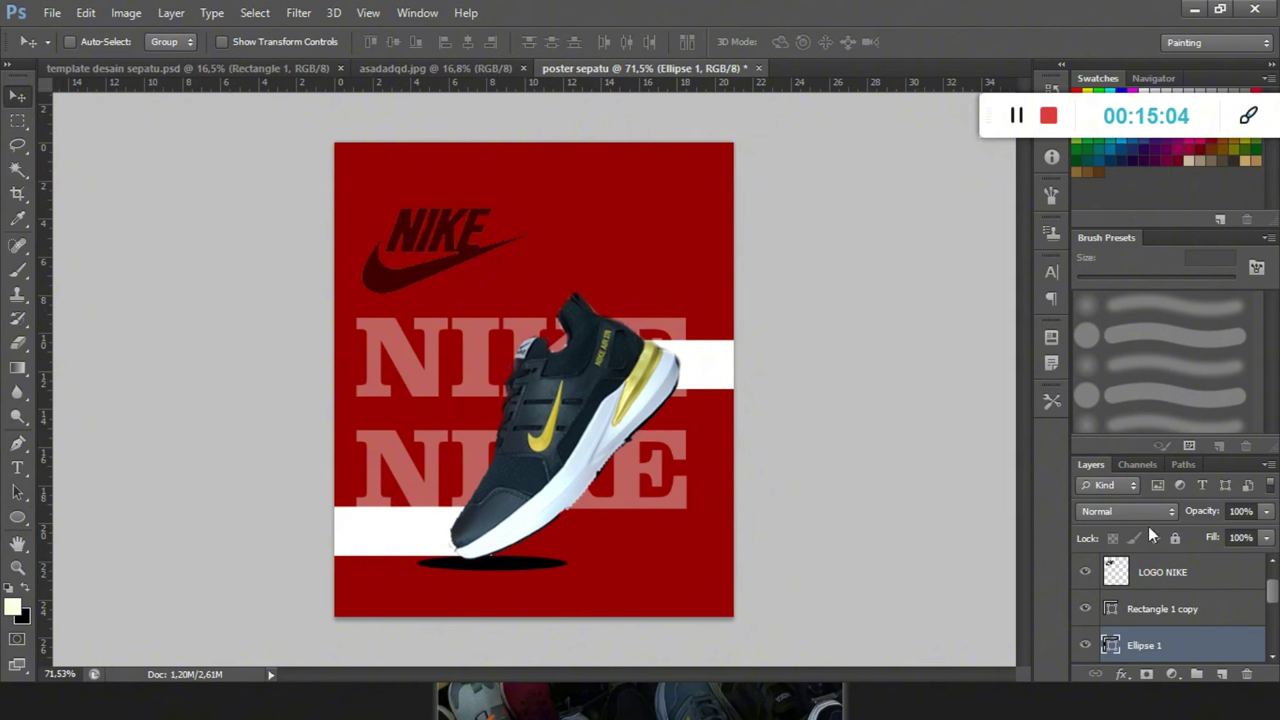
pyautogui.click(1266, 511)
pyautogui.moveTo(1266, 533); pyautogui.dragTo(1213, 537)
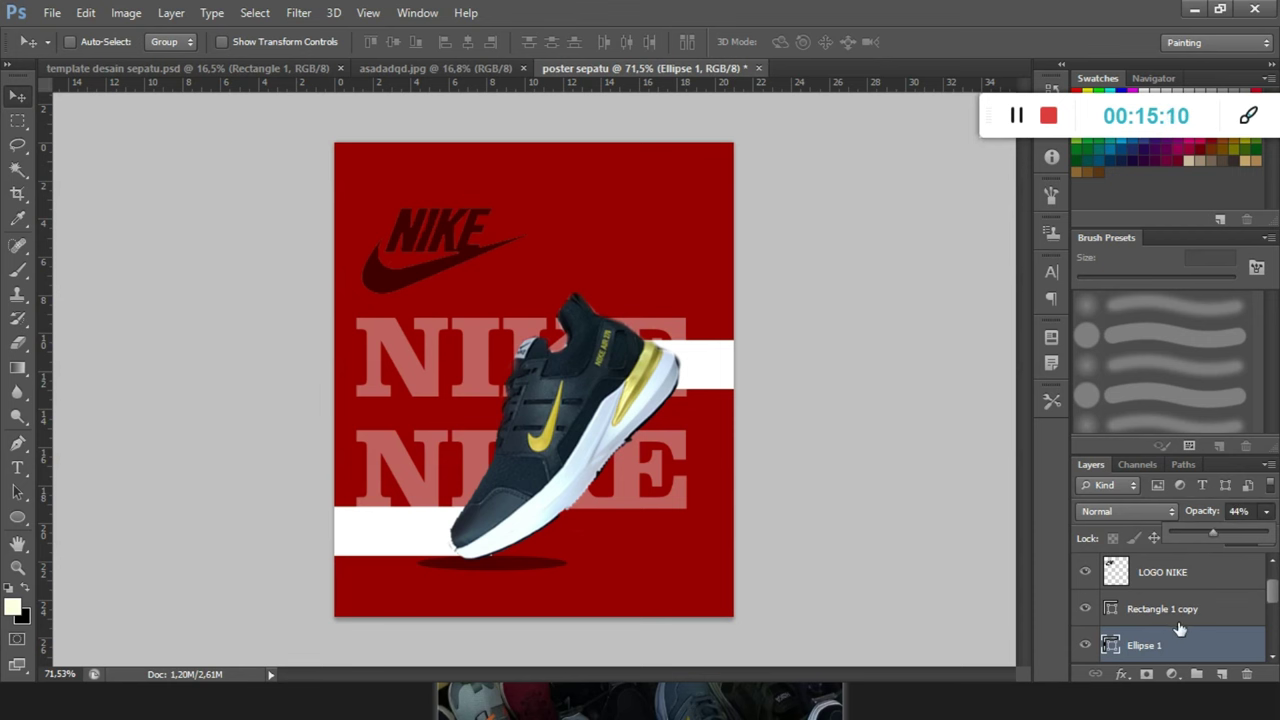
# Check the reference poster's floor shadow, widen the ellipse symmetrically to 137.5%, and shift it slightly right under the shoe.
pyautogui.click(448, 69)
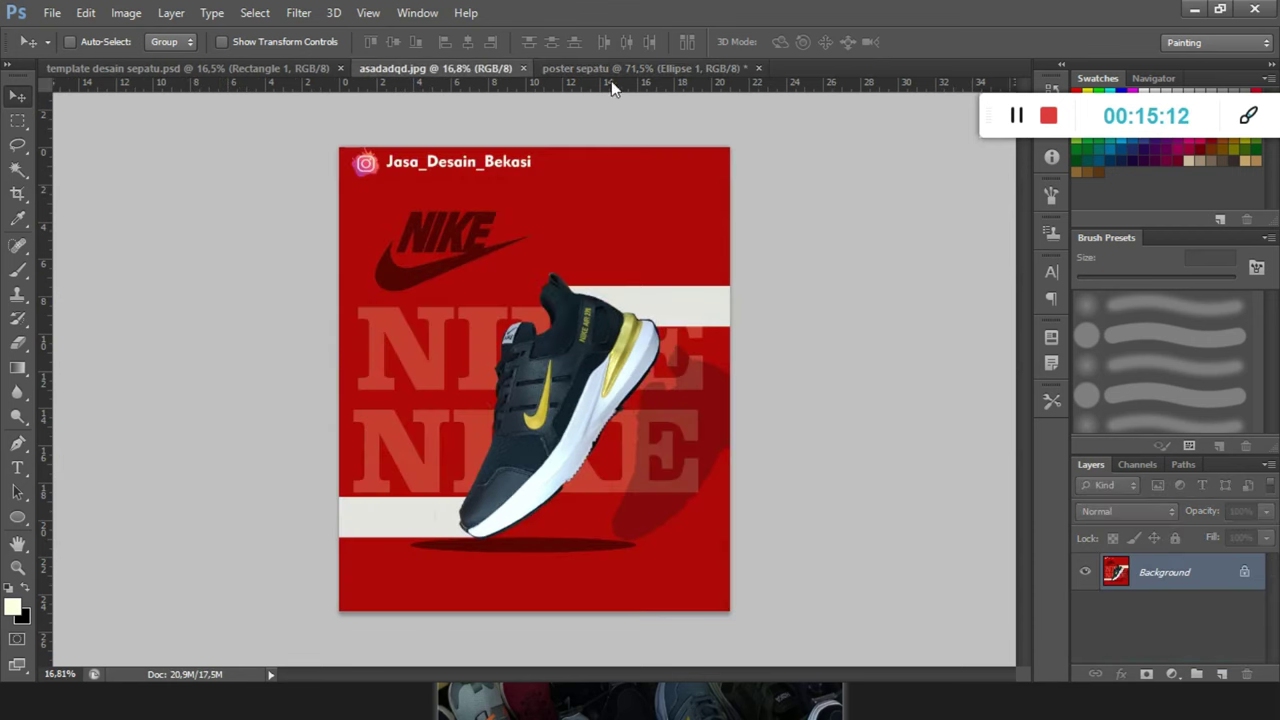
pyautogui.click(699, 70)
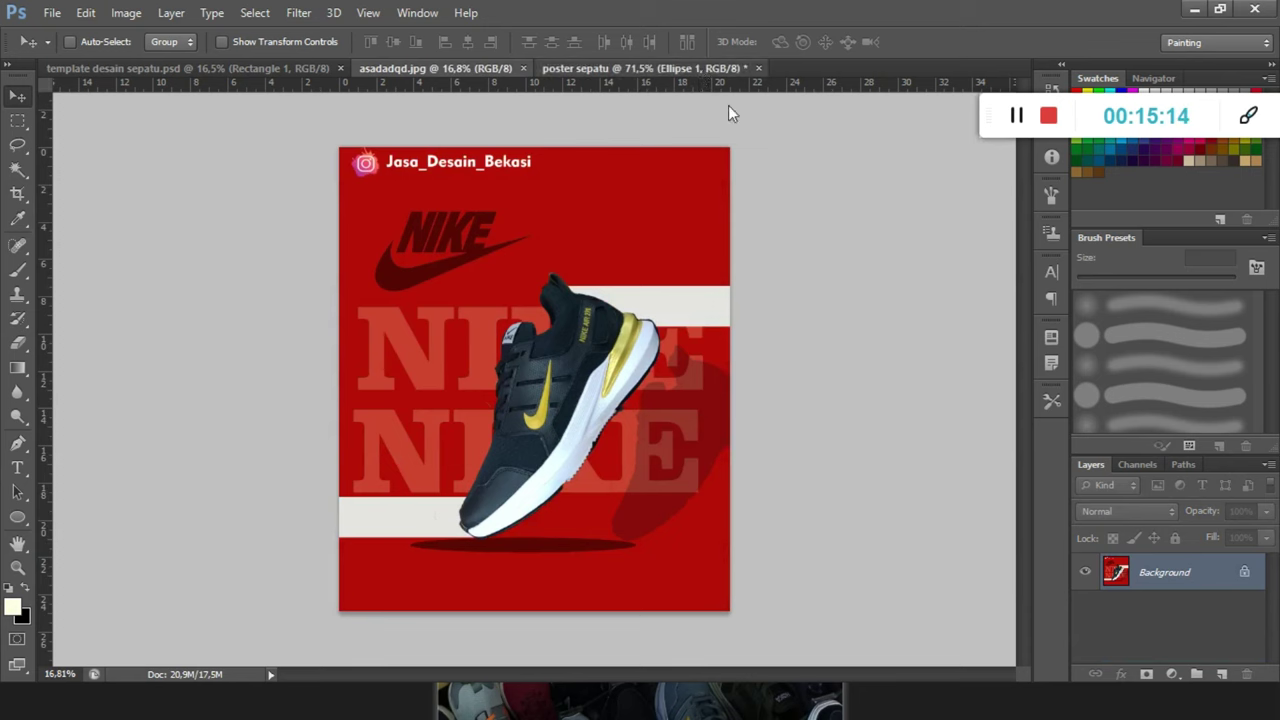
pyautogui.hotkey('ctrl', 't')
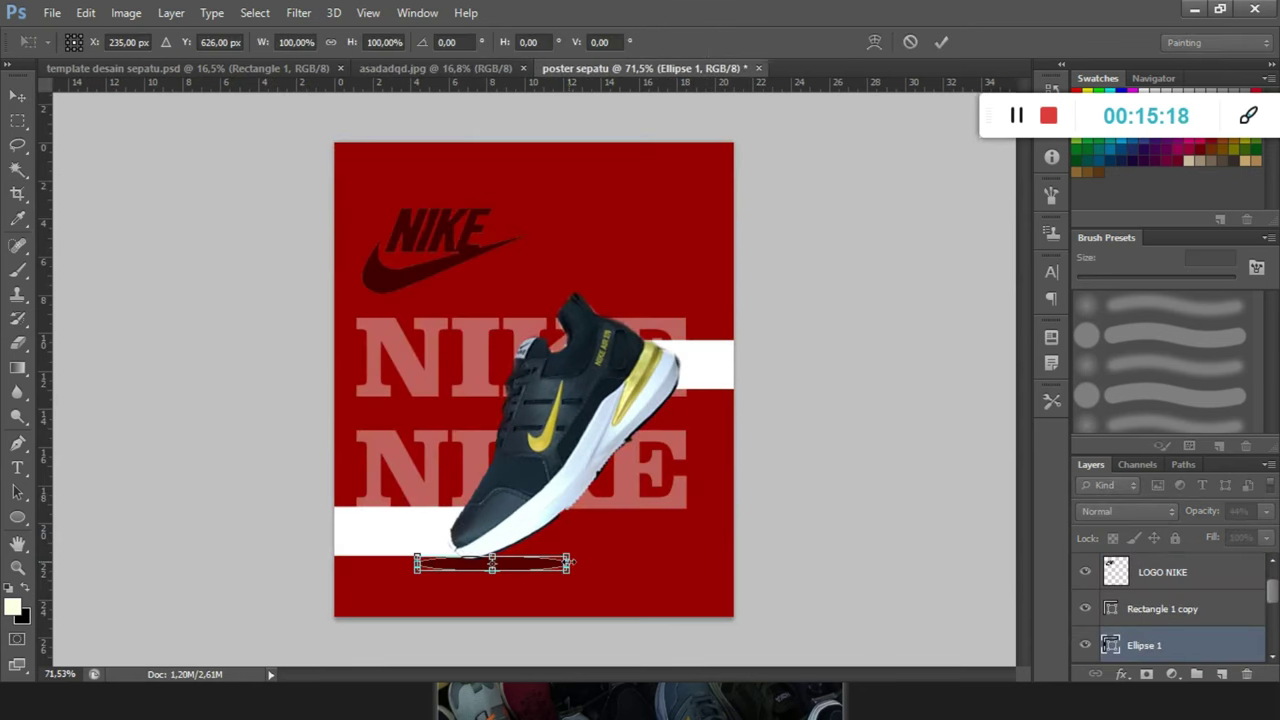
pyautogui.moveTo(570, 561); pyautogui.dragTo(593, 565)
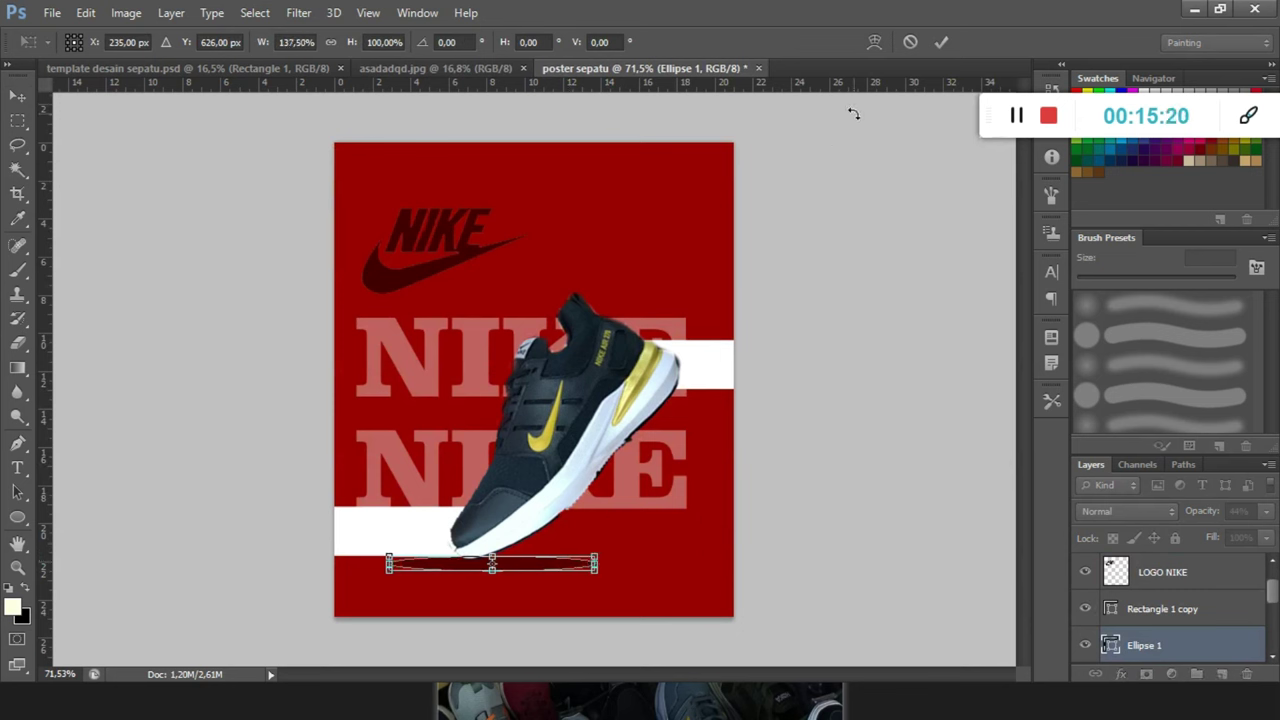
pyautogui.click(942, 43)
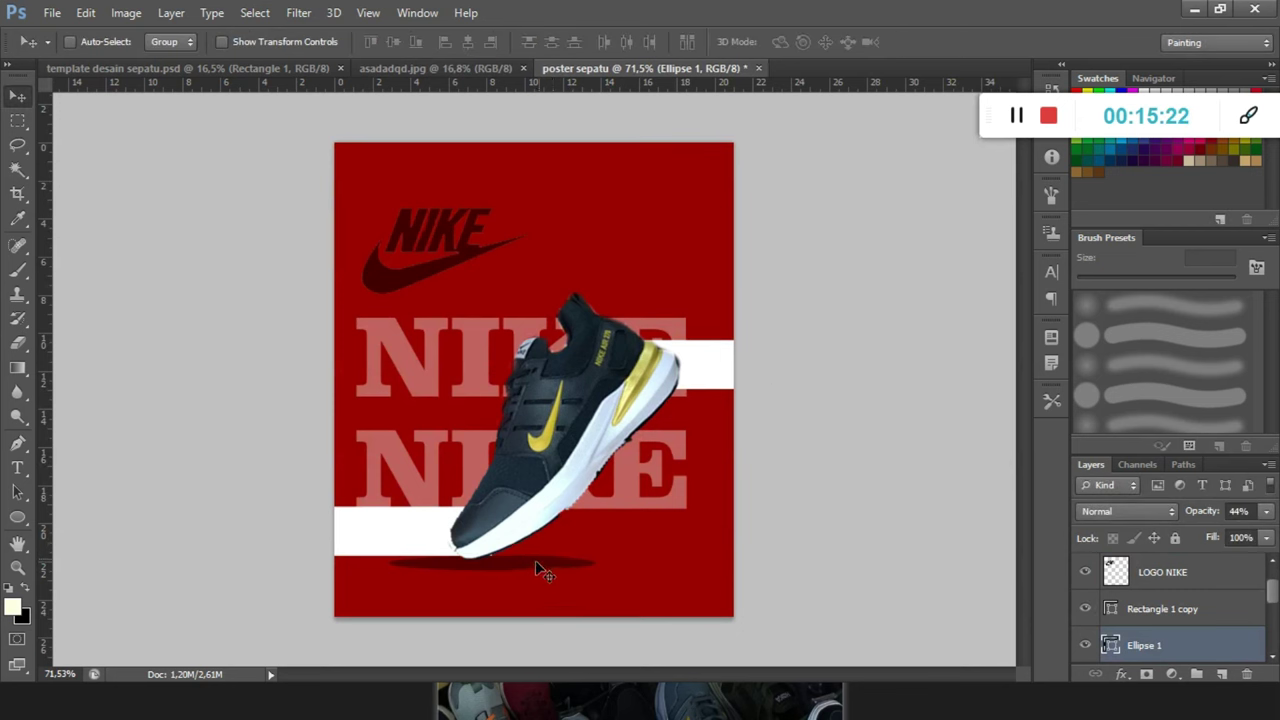
pyautogui.moveTo(544, 563); pyautogui.dragTo(558, 563)
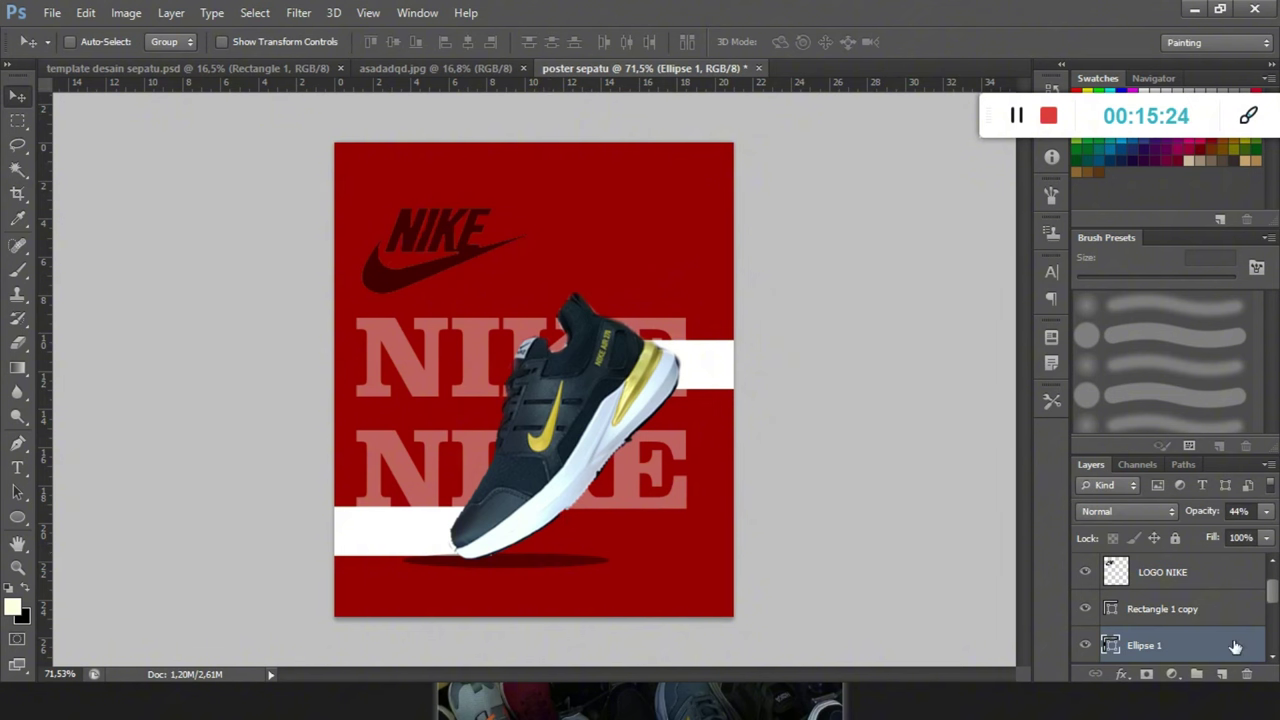
# Move the Ellipse 1 layer above Rectangle 1 copy in the layer order.
pyautogui.moveTo(1215, 648); pyautogui.dragTo(1211, 598)
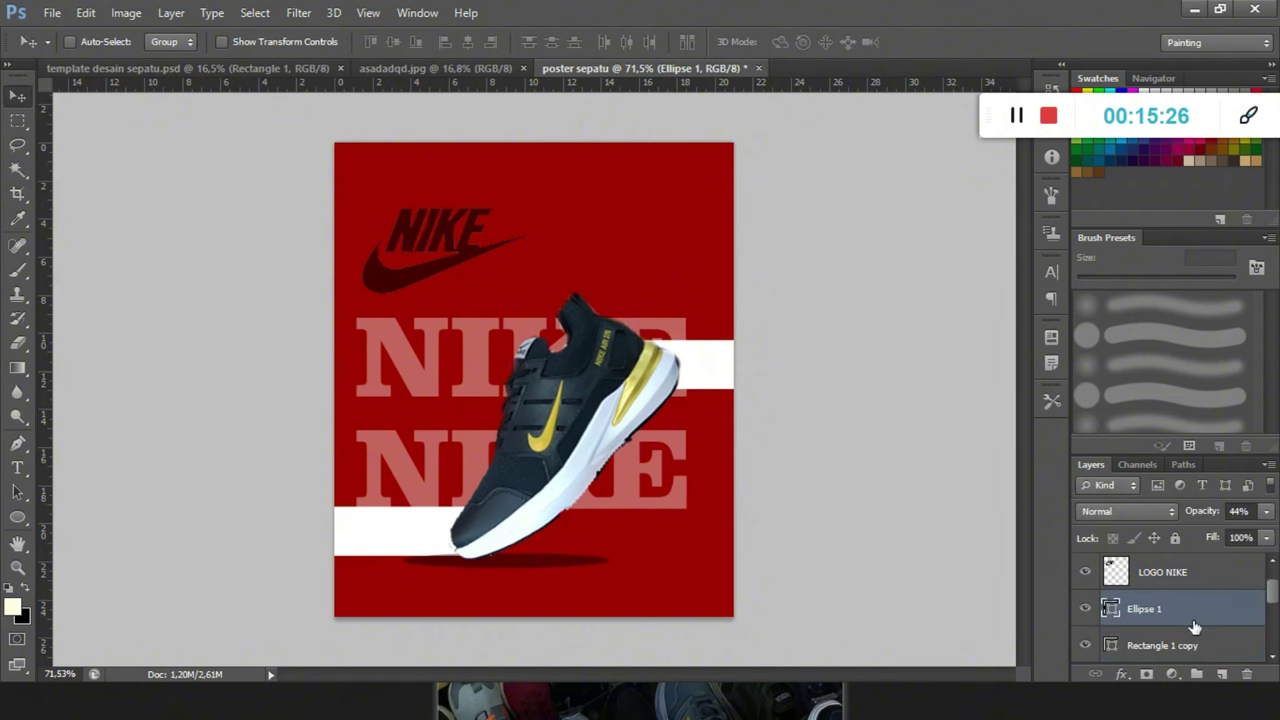
pyautogui.scroll(-2, 1158, 623)
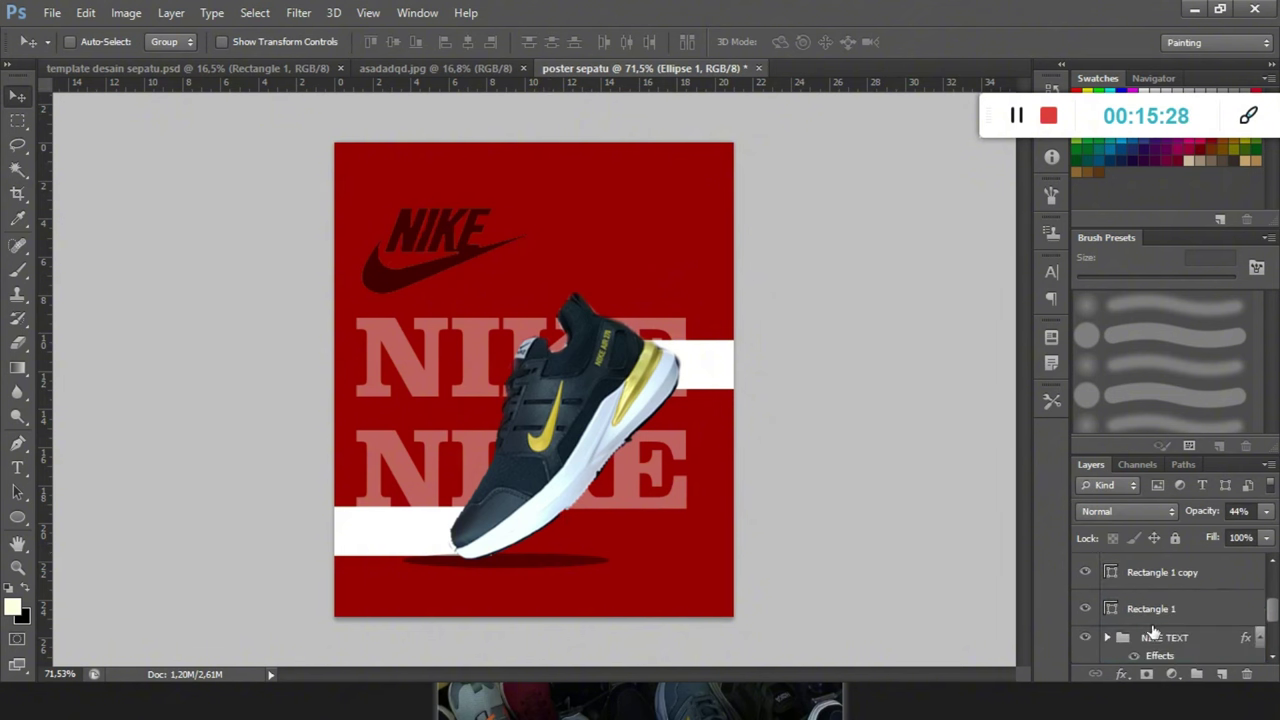
pyautogui.scroll(2, 1155, 625)
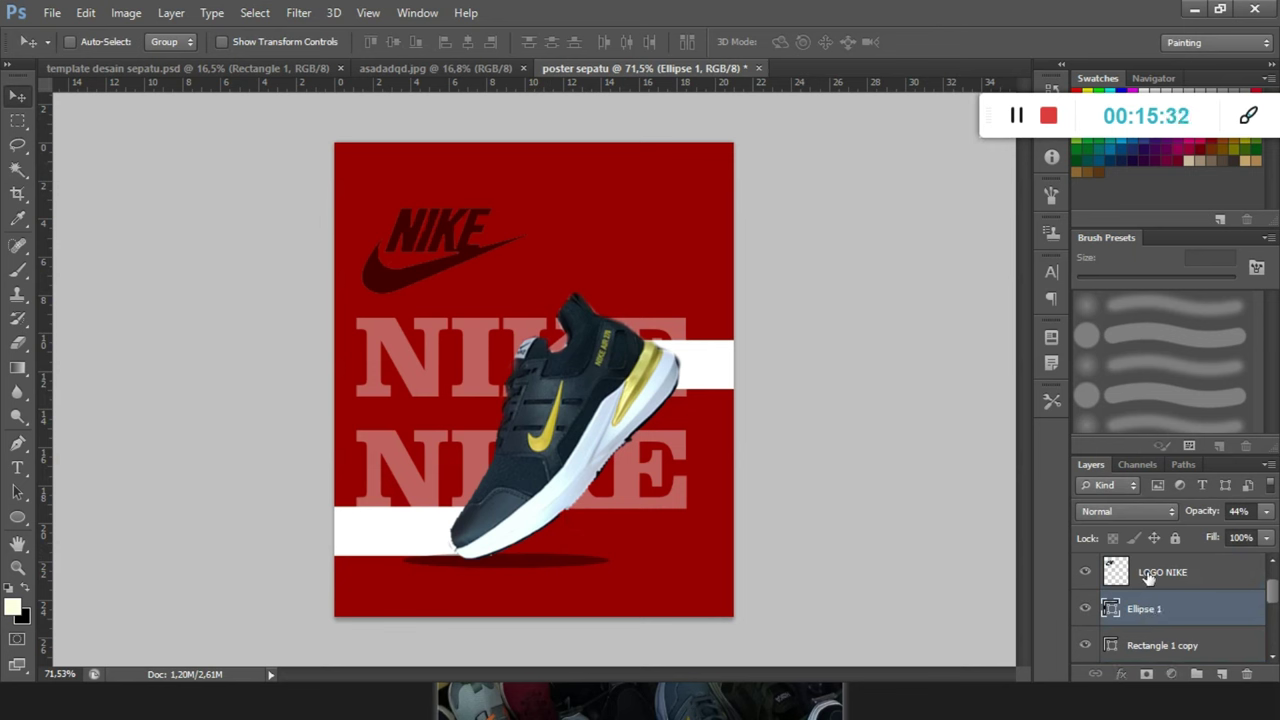
# Duplicate the shoe layer, Layer 1, with the copy offset slightly right and down from the original.
pyautogui.click(1148, 578)
pyautogui.scroll(1, 1140, 586)
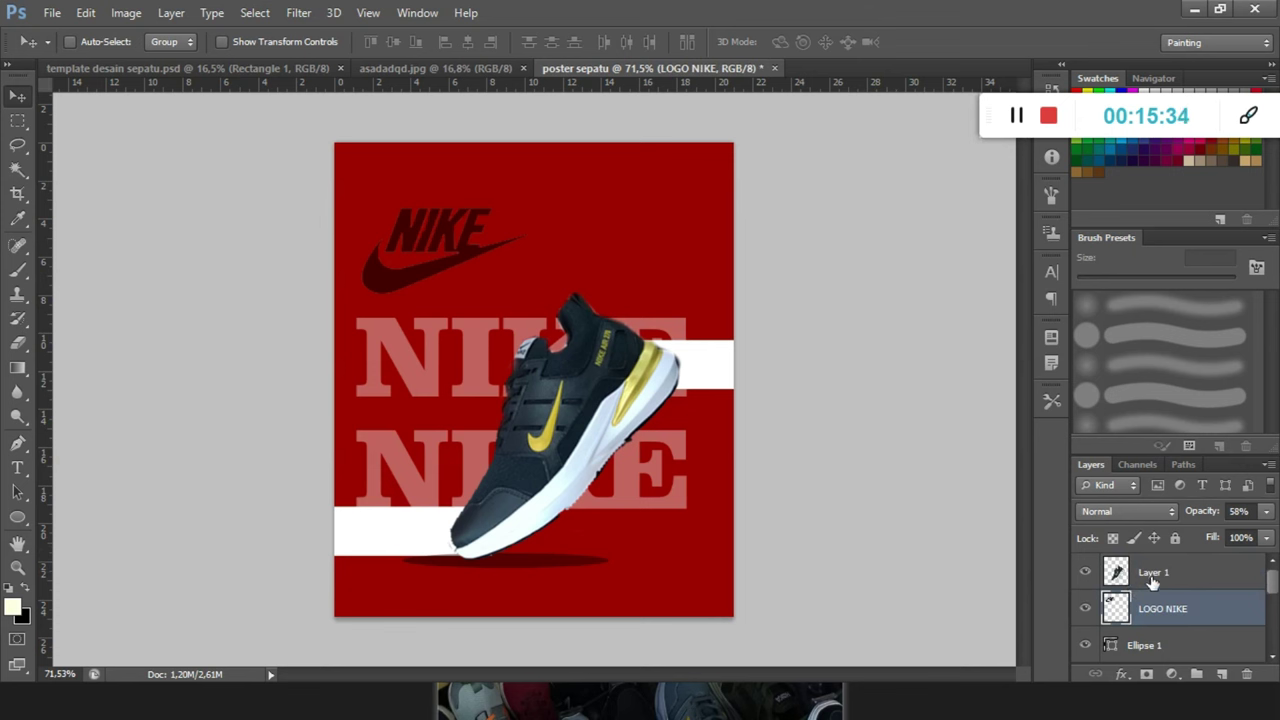
pyautogui.click(1152, 578)
pyautogui.moveTo(548, 500); pyautogui.dragTo(592, 508)
# Scale the shoe copy to about 50% and place it below the heel of the large shoe, over the lower NIKE text.
pyautogui.hotkey('ctrl', 't')
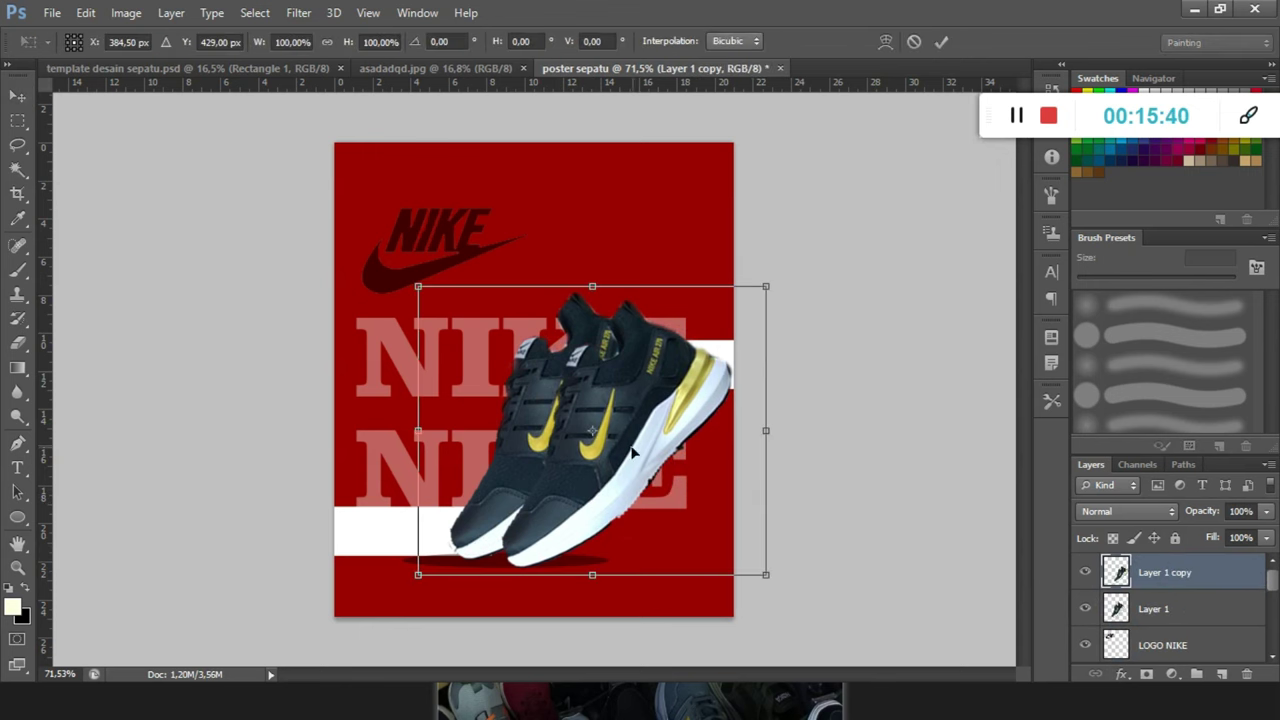
pyautogui.moveTo(766, 287); pyautogui.dragTo(697, 347)
pyautogui.moveTo(629, 439); pyautogui.dragTo(682, 484)
pyautogui.moveTo(744, 391); pyautogui.dragTo(730, 402)
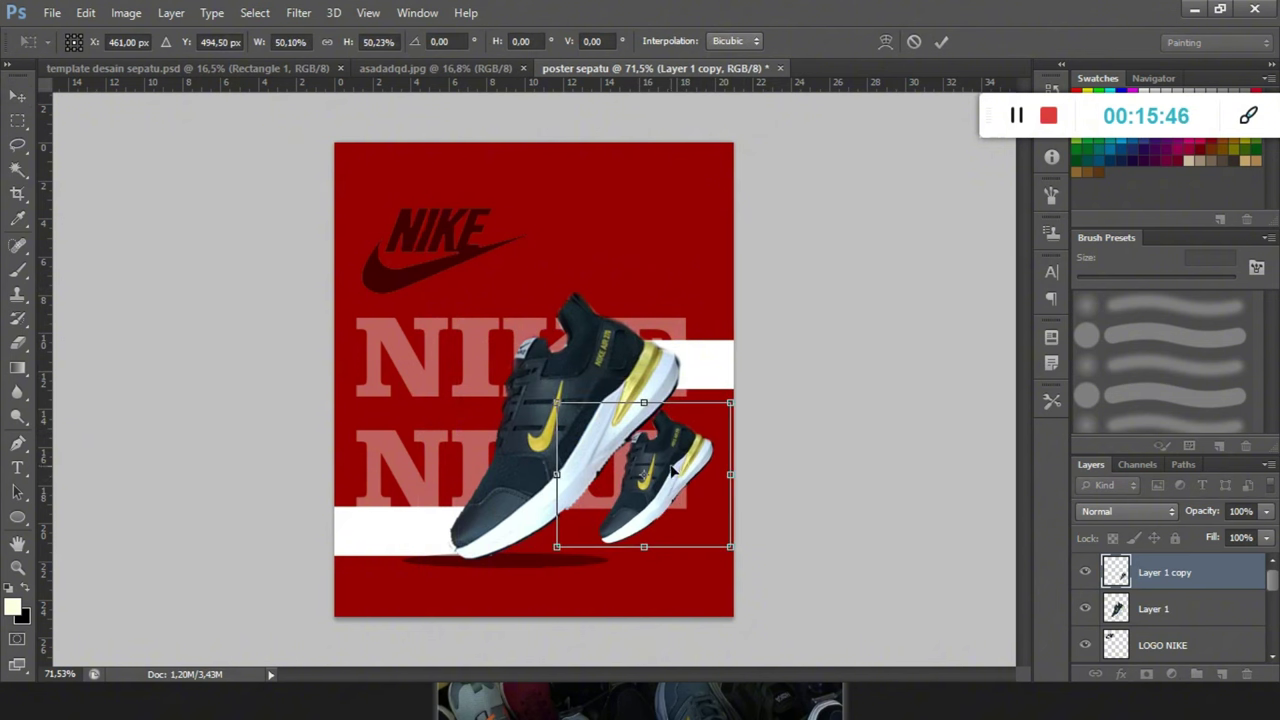
pyautogui.moveTo(675, 466); pyautogui.dragTo(660, 487)
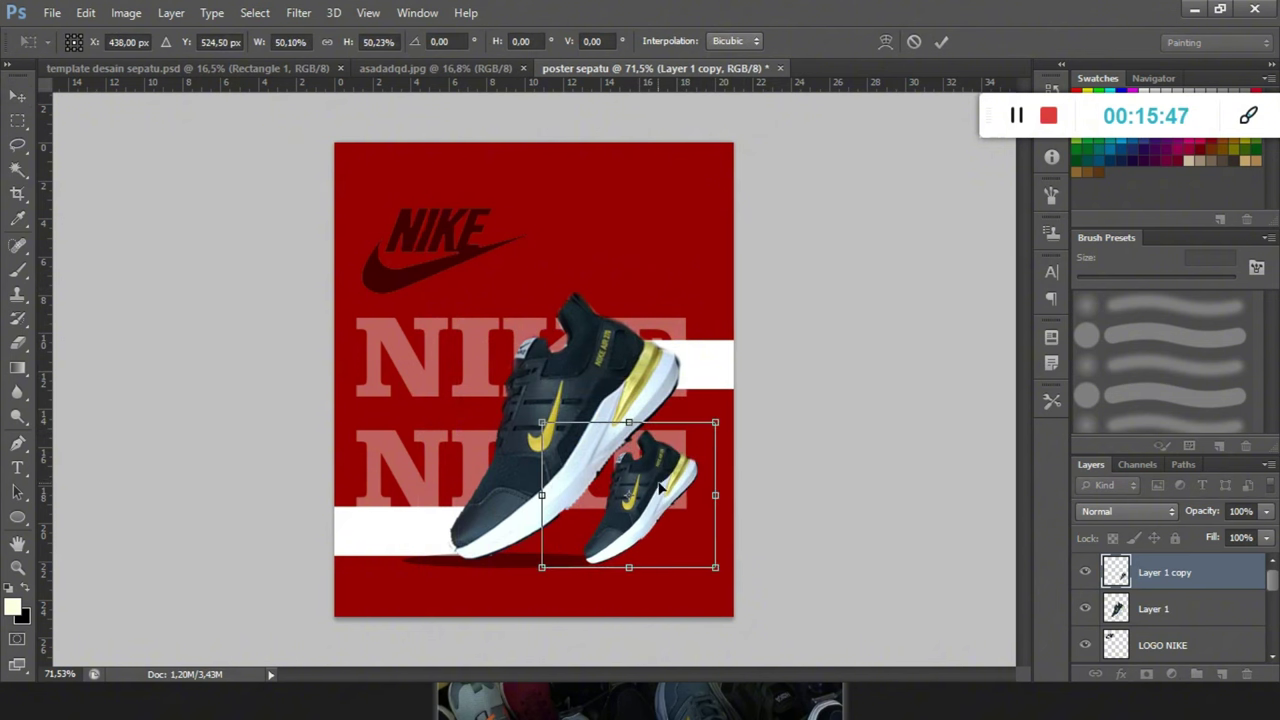
pyautogui.click(941, 42)
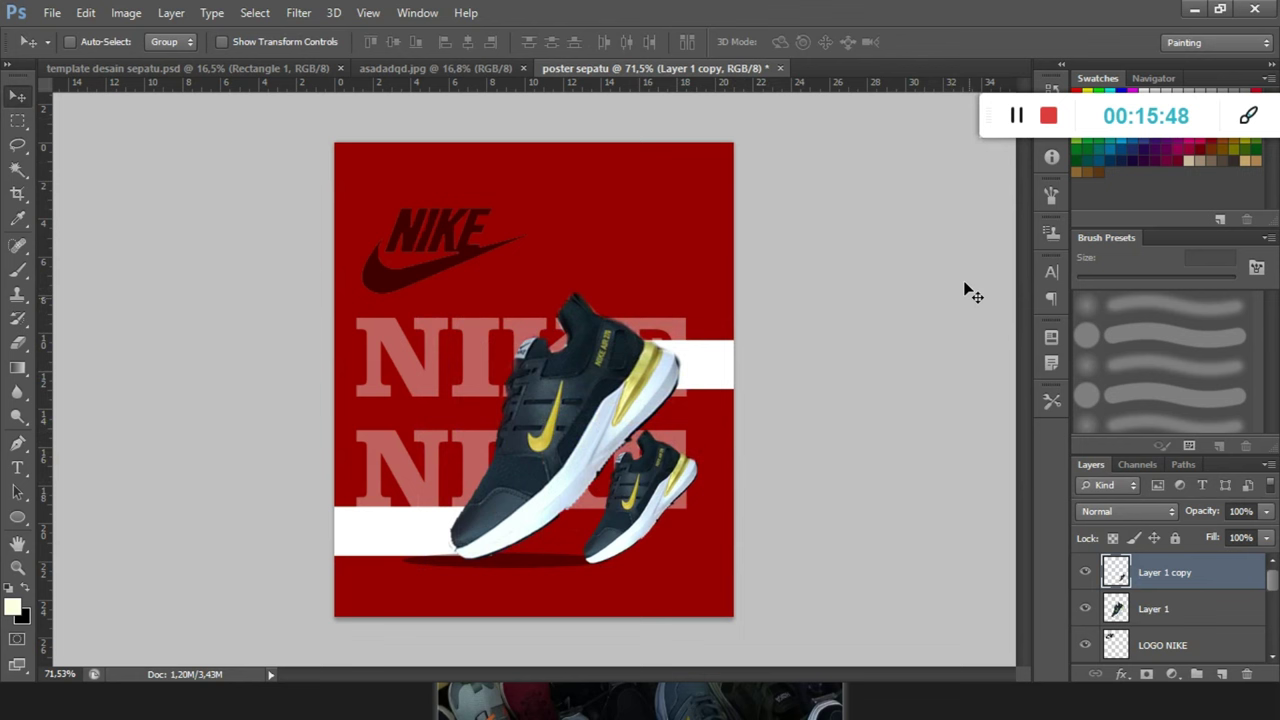
# Apply a black (000000) Color Overlay at 100% opacity to the small shoe copy, Layer 1 copy.
pyautogui.doubleClick(1244, 588)
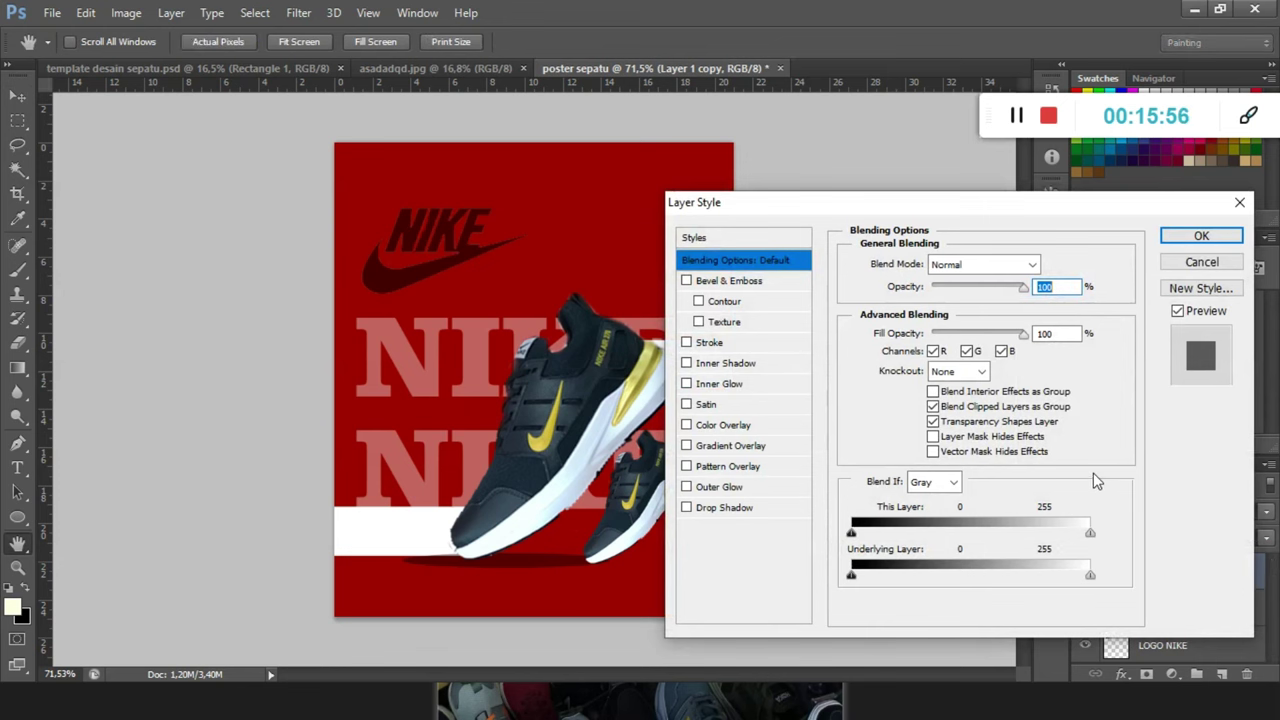
pyautogui.click(1239, 202)
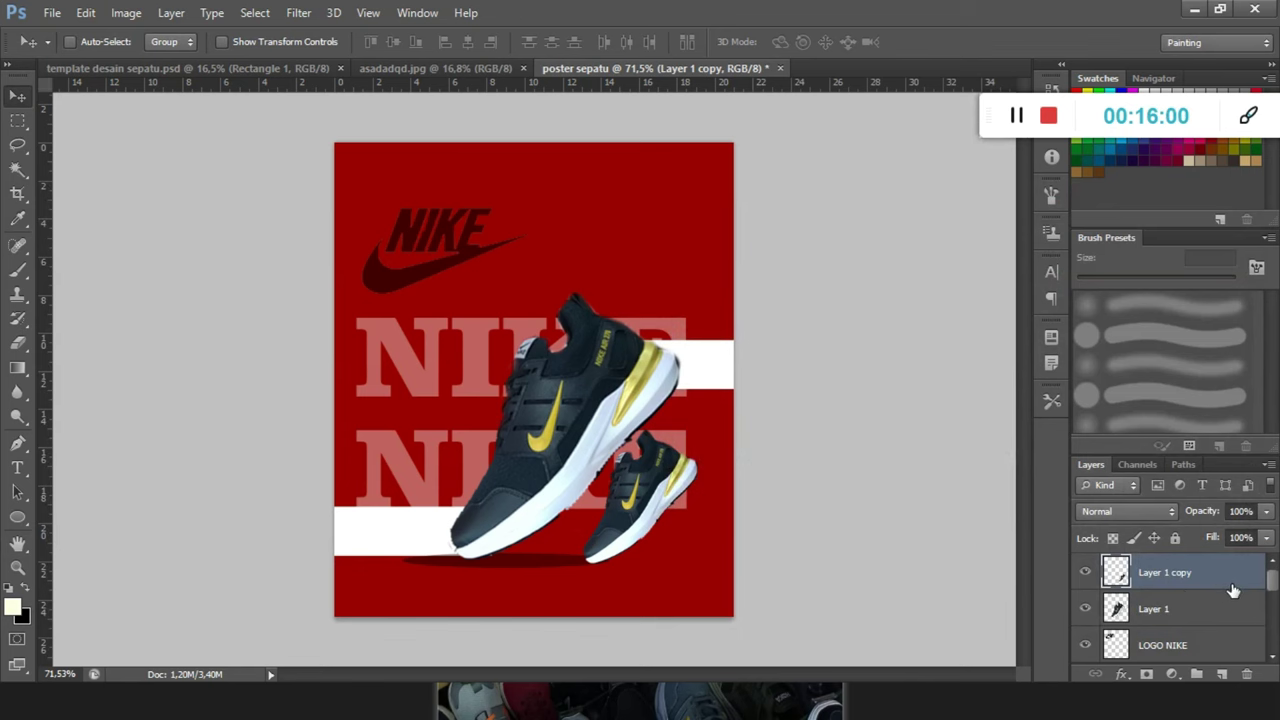
pyautogui.doubleClick(1233, 590)
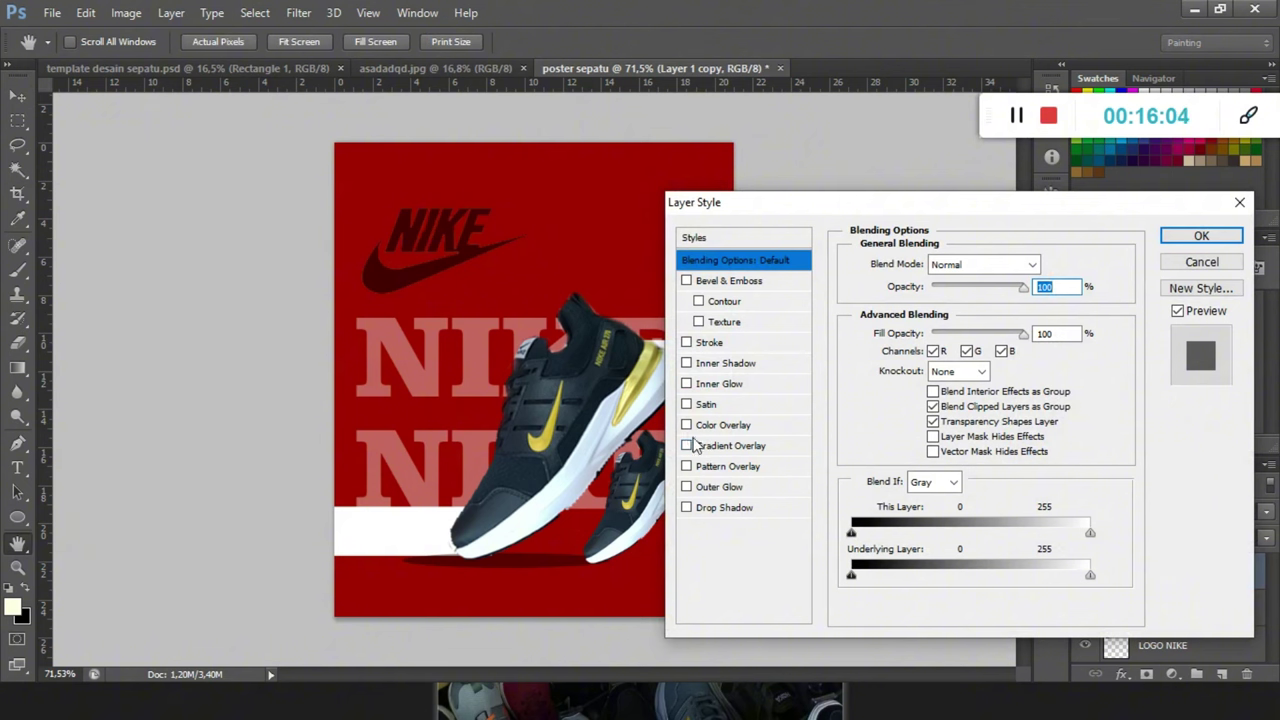
pyautogui.click(687, 426)
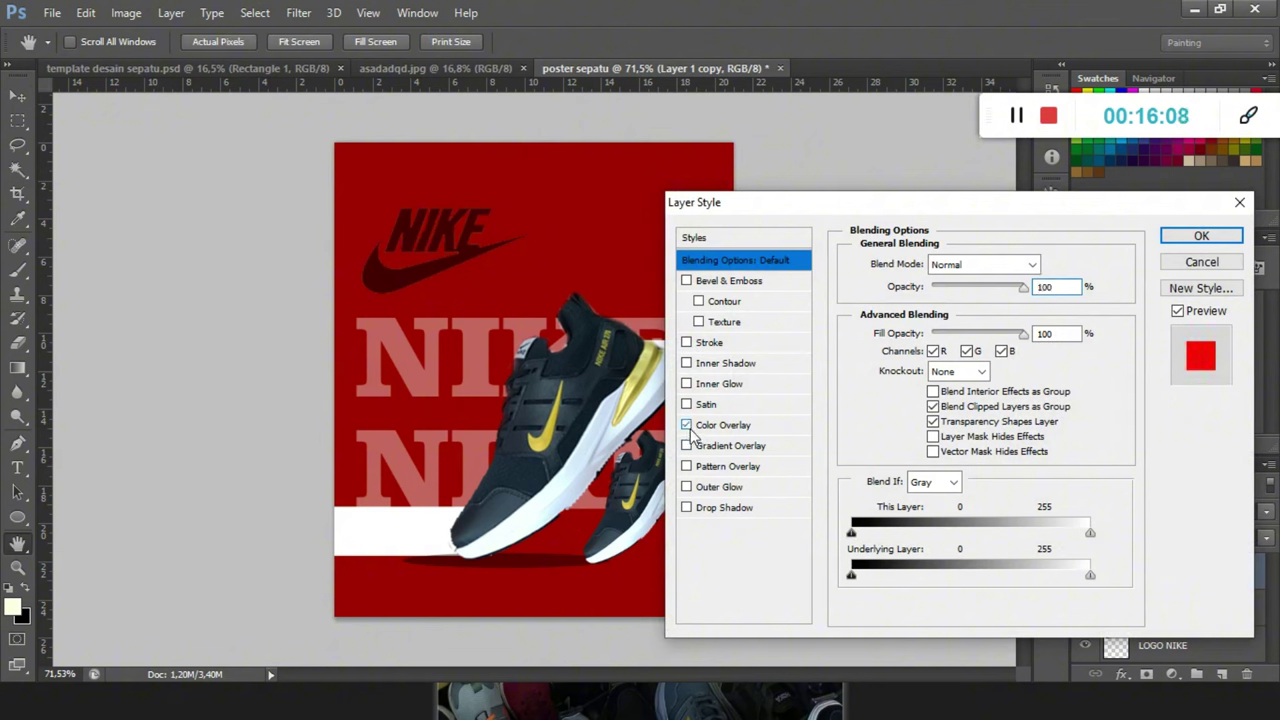
pyautogui.click(729, 428)
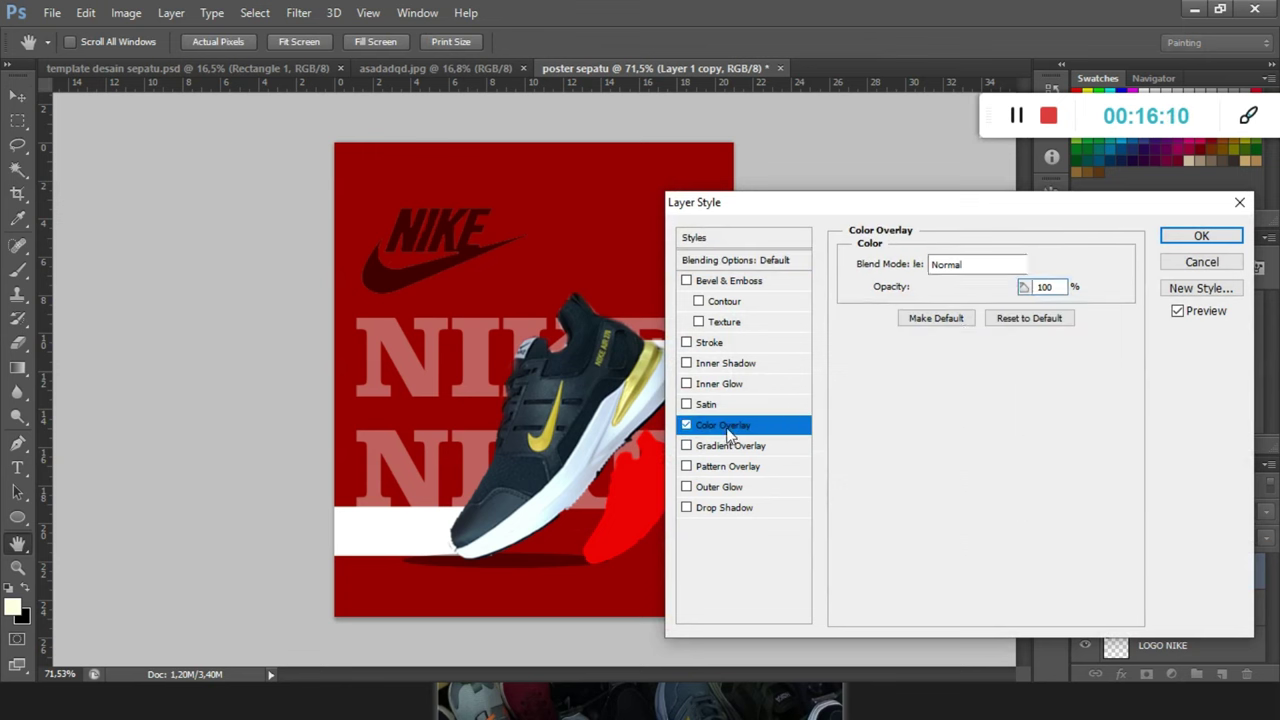
pyautogui.click(1057, 267)
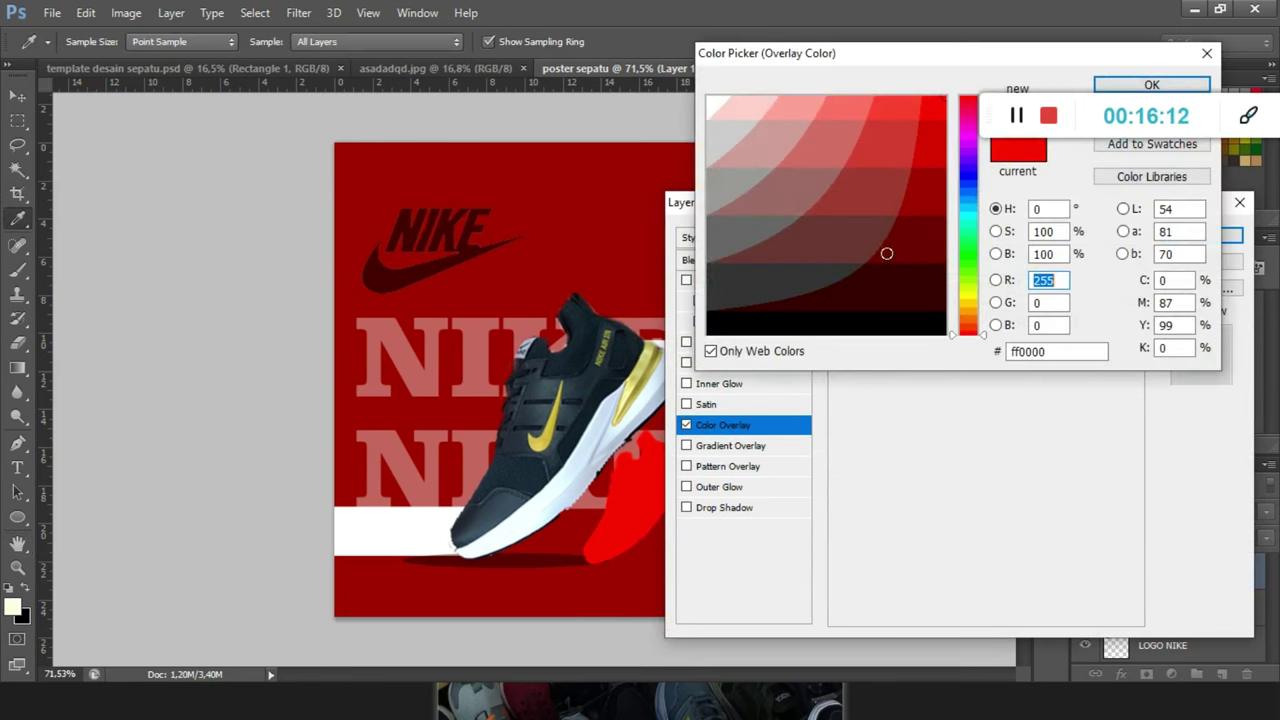
pyautogui.click(813, 280)
pyautogui.click(781, 330)
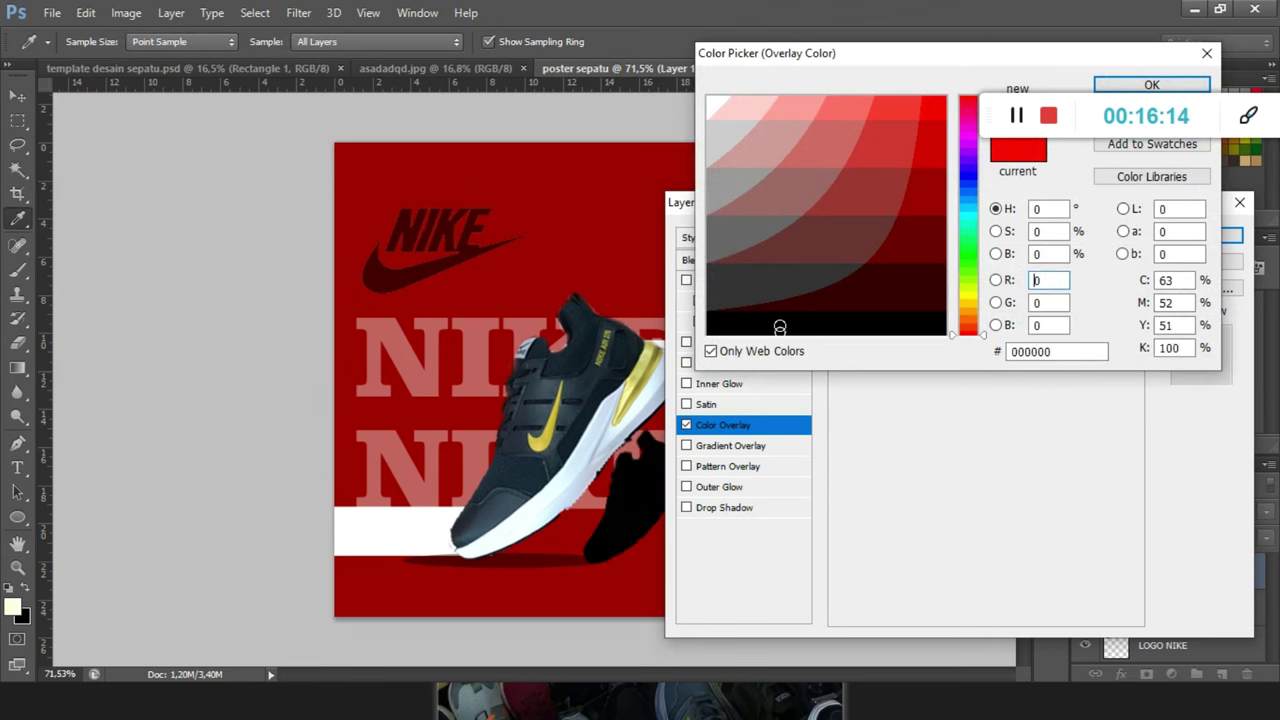
pyautogui.click(1185, 88)
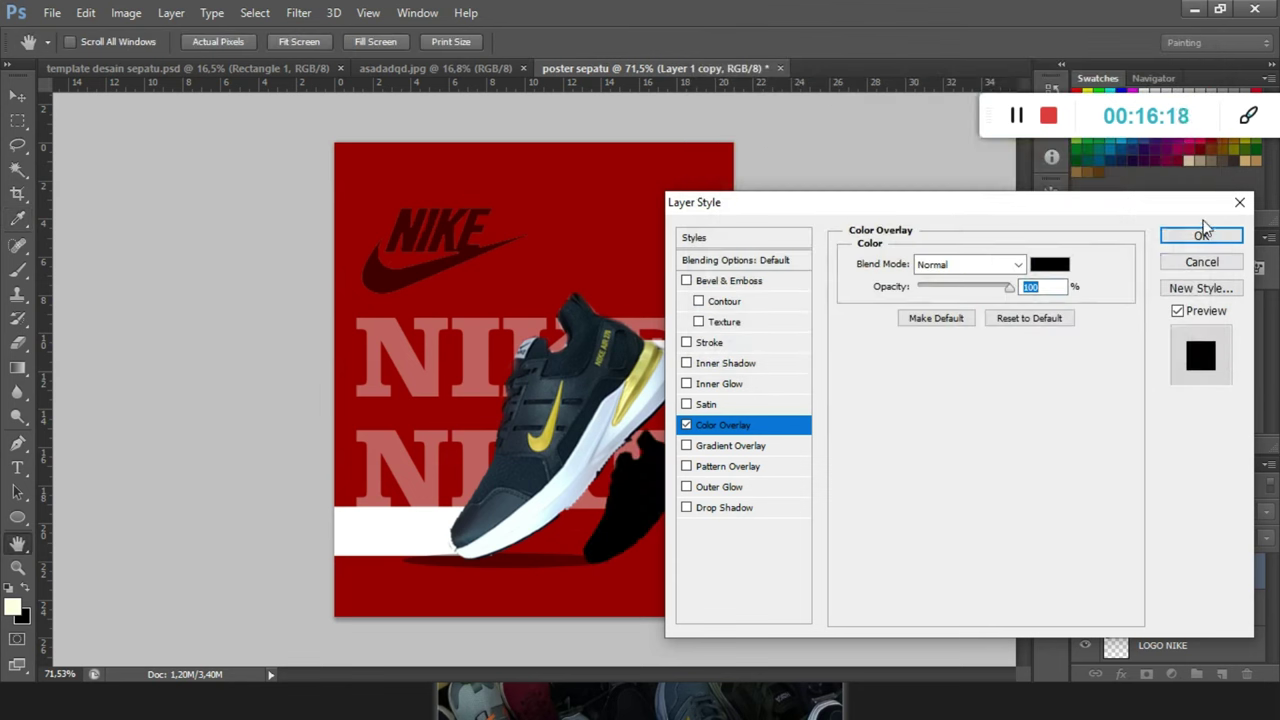
pyautogui.moveTo(1004, 288)
pyautogui.mouseDown()
pyautogui.moveTo(972, 292)
pyautogui.moveTo(1012, 290)
pyautogui.mouseUp()
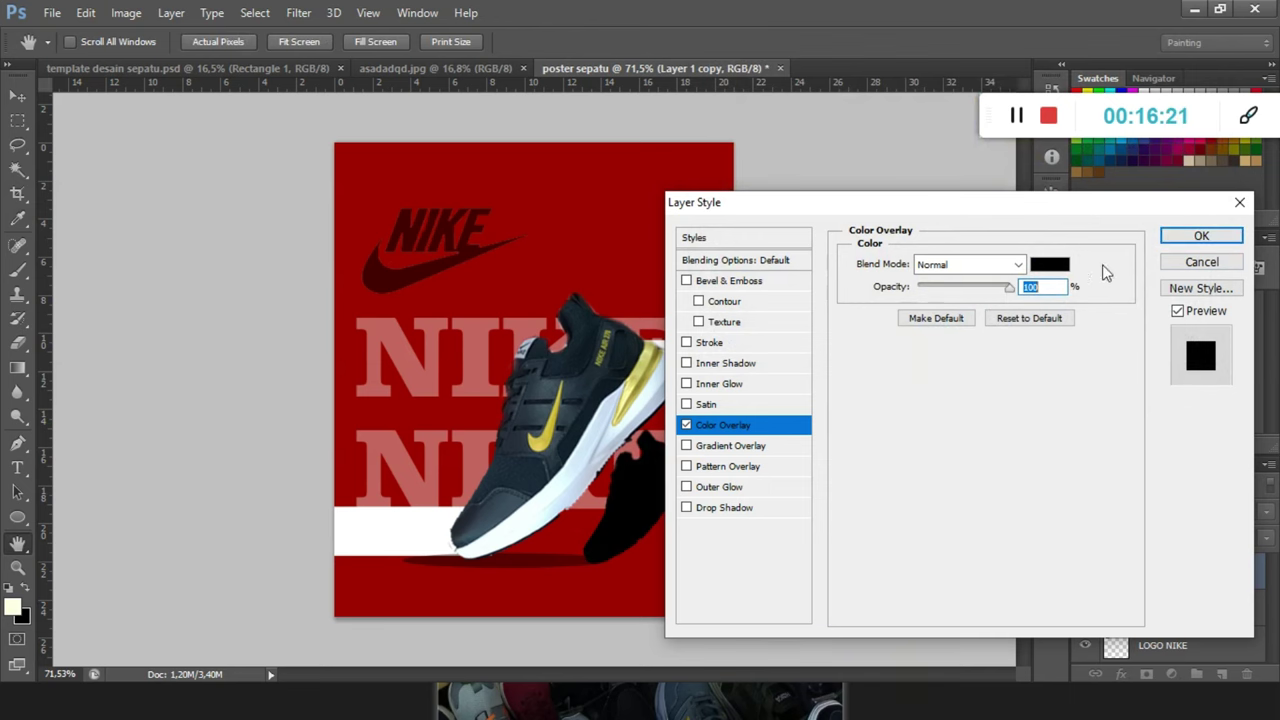
pyautogui.click(1201, 236)
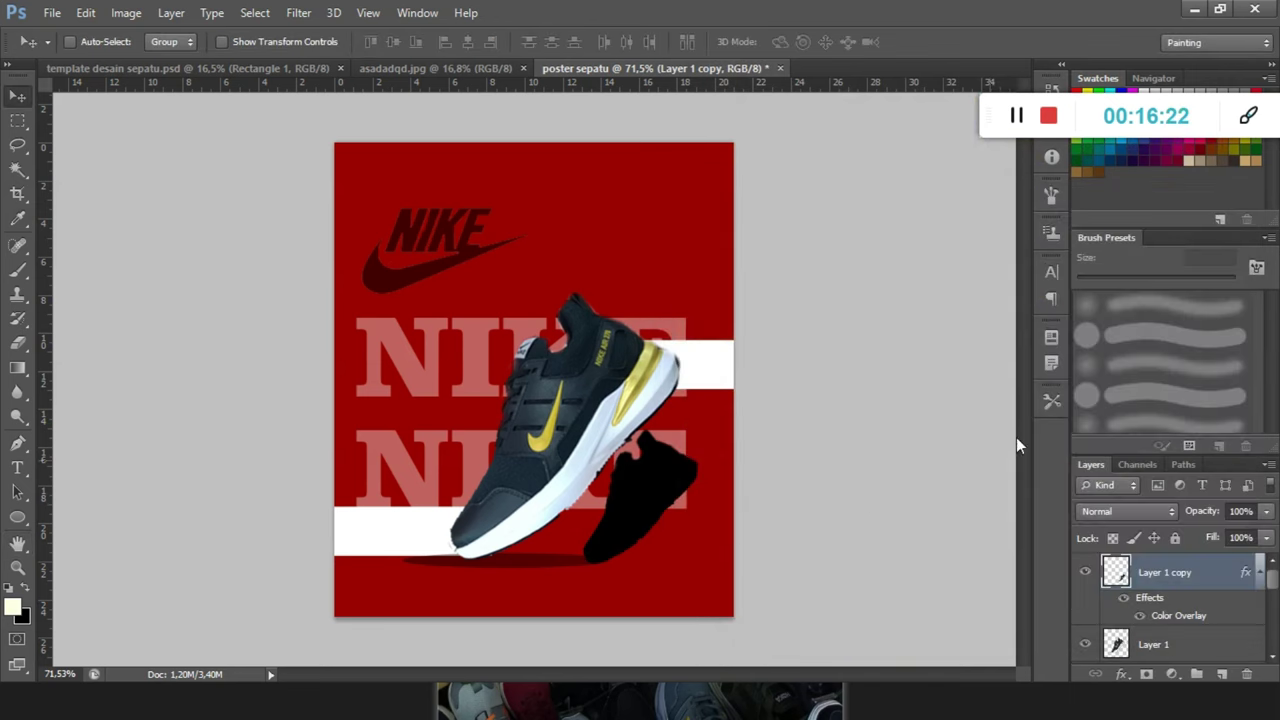
# Lower the opacity of the black shoe silhouette, Layer 1 copy, to 30%.
pyautogui.click(1265, 515)
pyautogui.moveTo(1262, 538); pyautogui.dragTo(1233, 538)
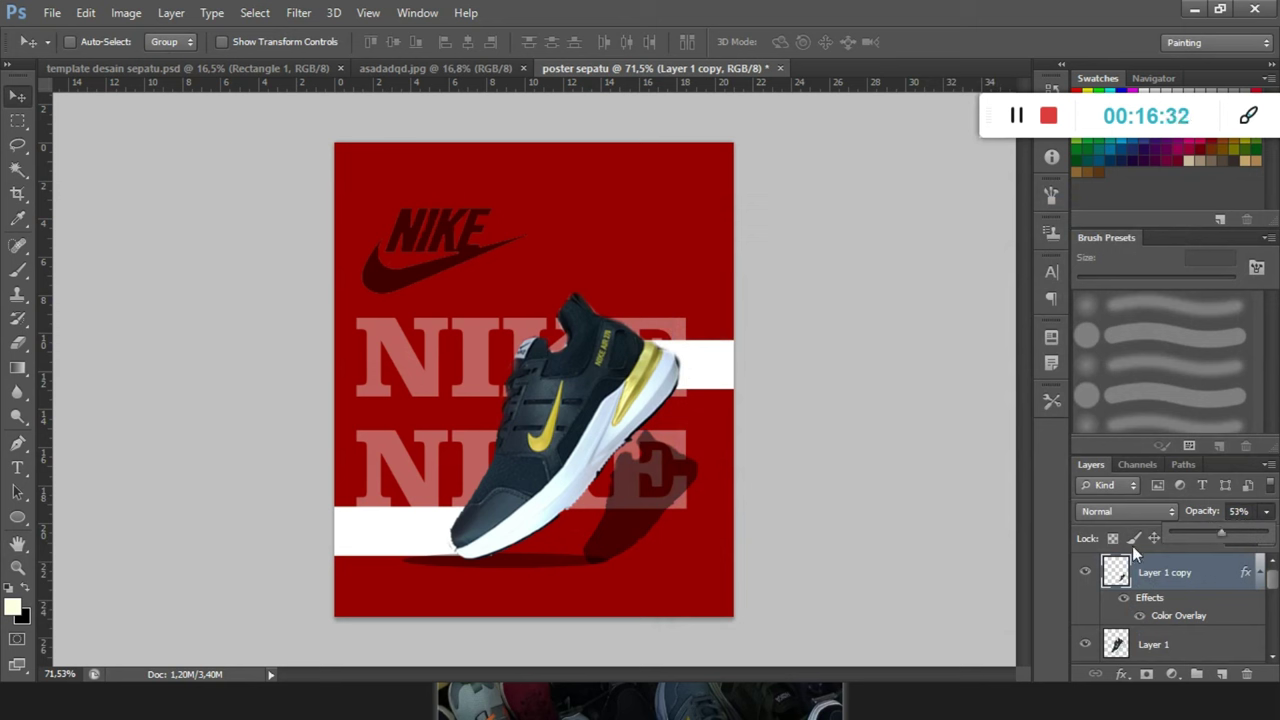
pyautogui.moveTo(1204, 526); pyautogui.dragTo(1200, 524)
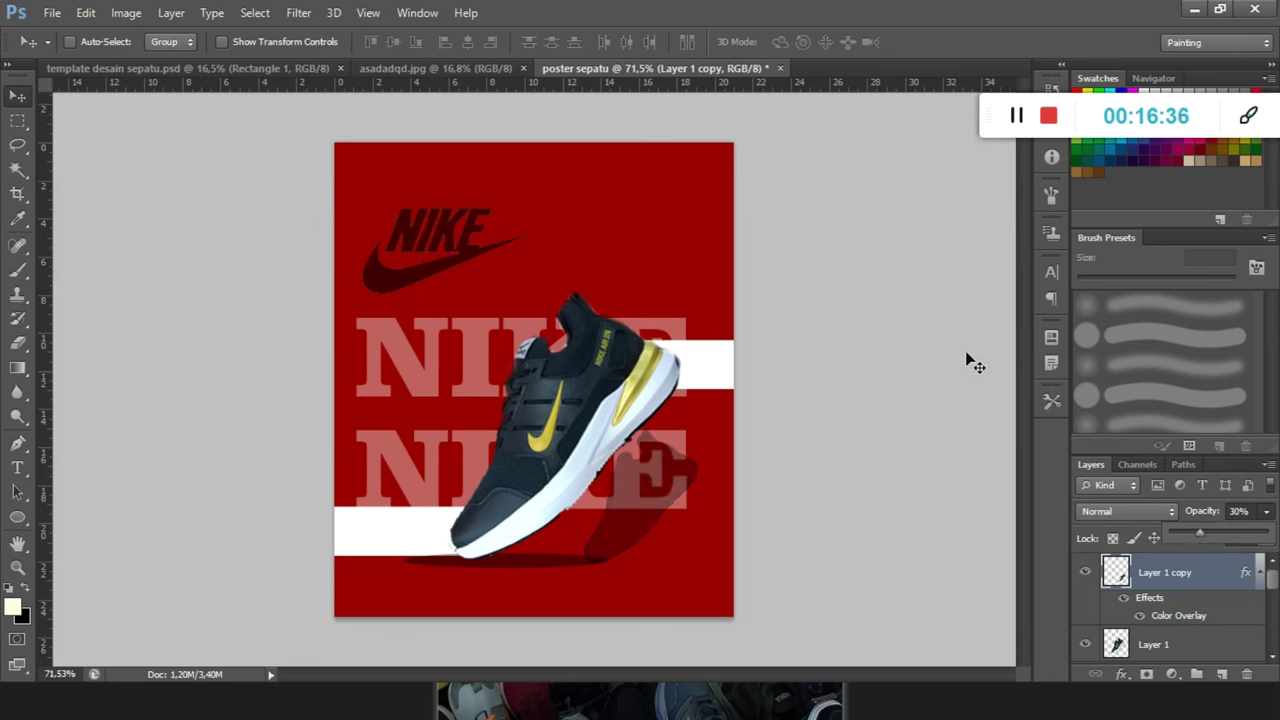
pyautogui.click(15, 104)
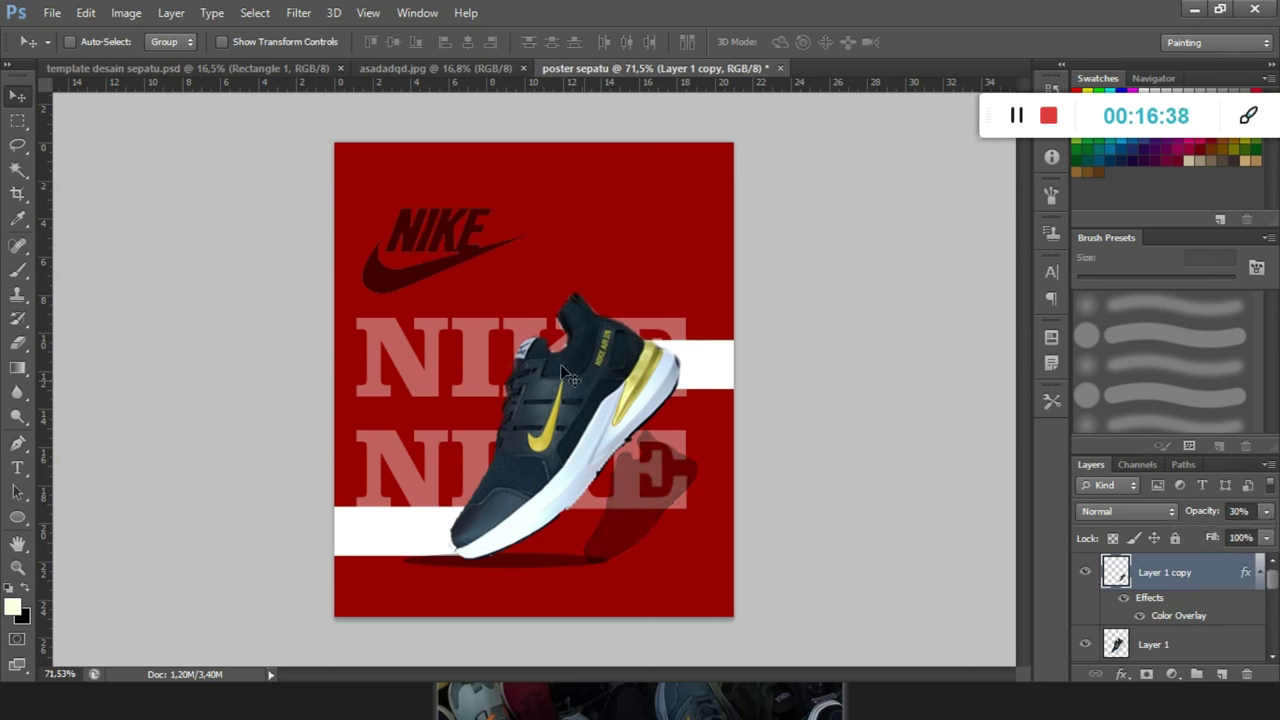
# Compare the poster with the reference image asadadqd.jpg, examining the shoe's shadow shapes and their placement.
pyautogui.scroll(-1, 585, 390)
pyautogui.scroll(1, 590, 392)
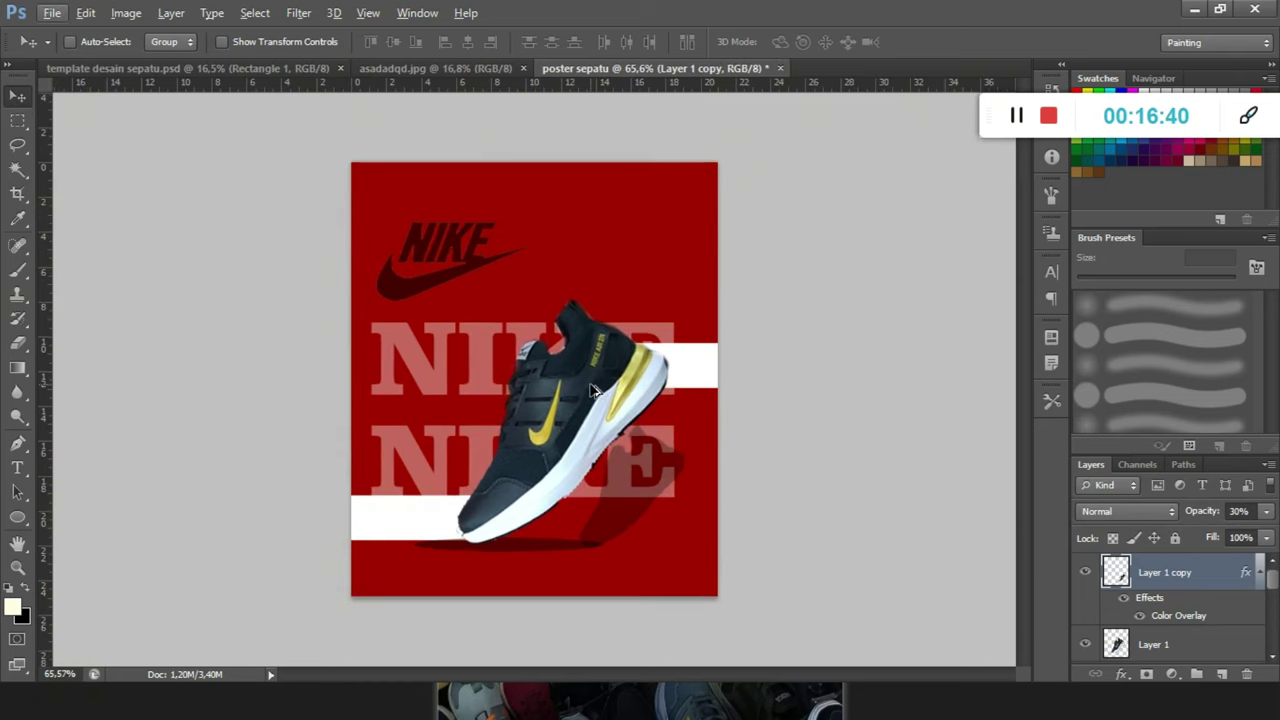
pyautogui.click(465, 70)
pyautogui.scroll(2, 530, 385)
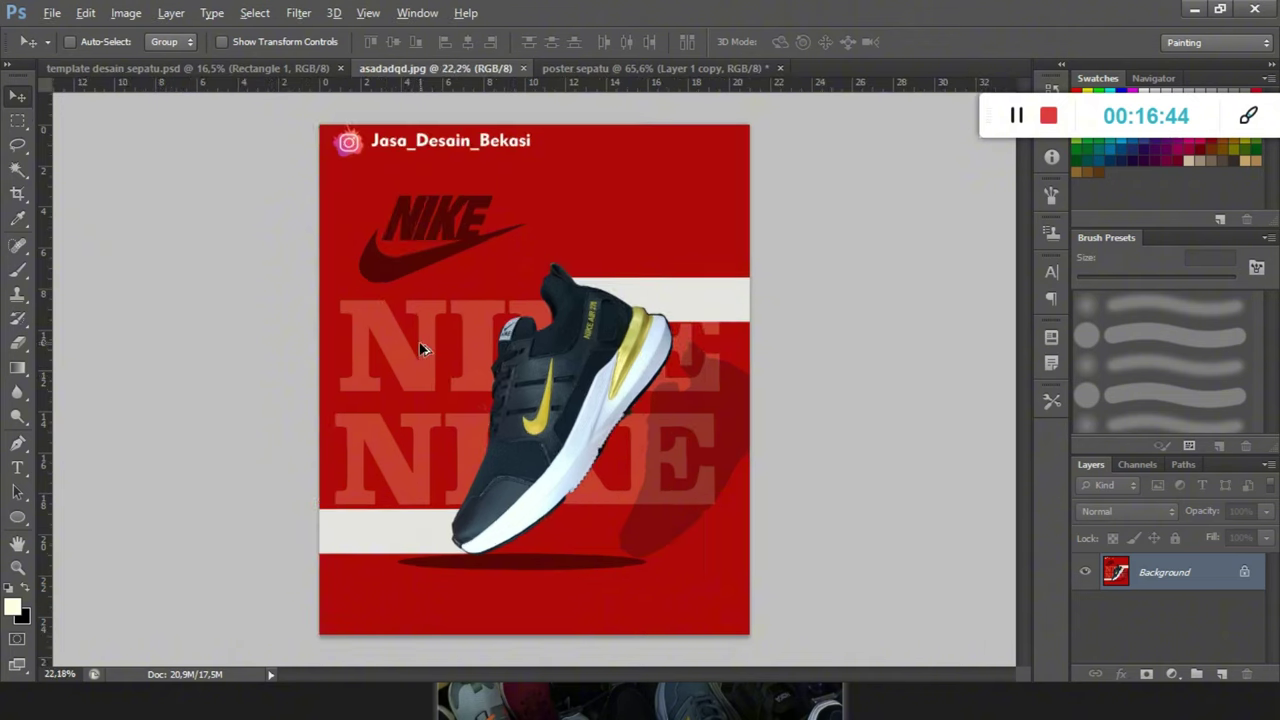
pyautogui.scroll(-1, 471, 329)
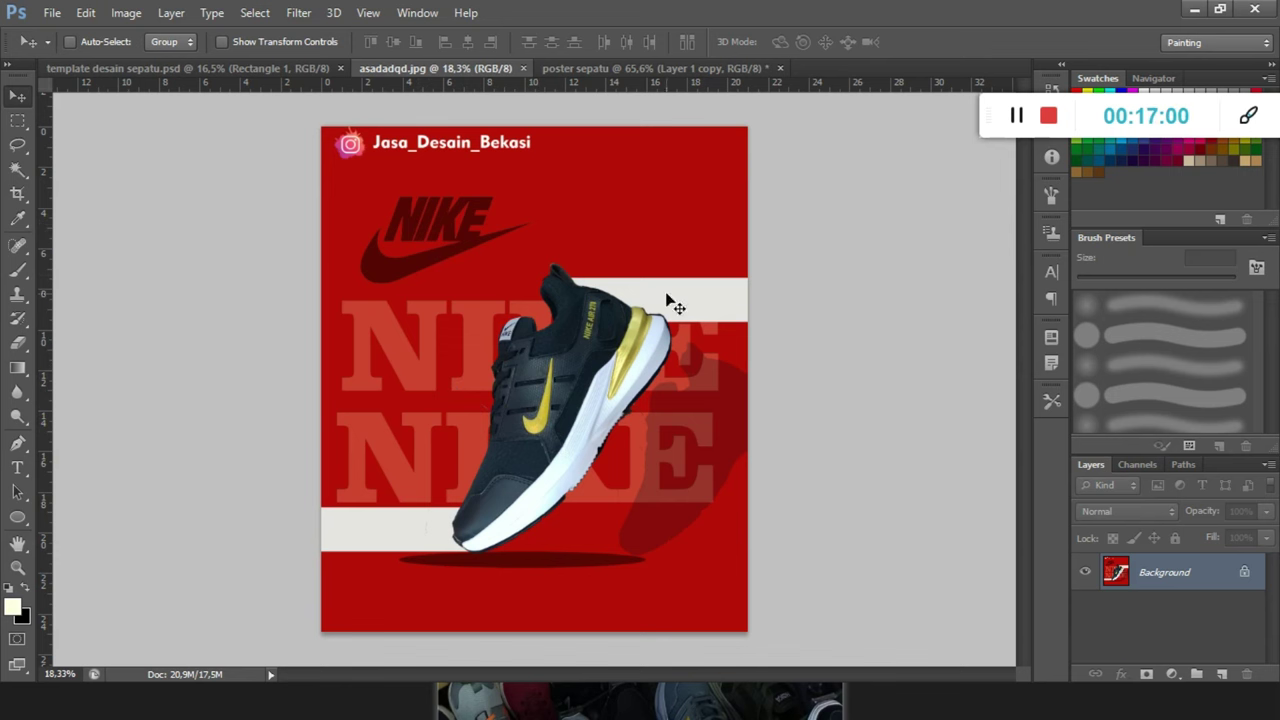
pyautogui.click(644, 77)
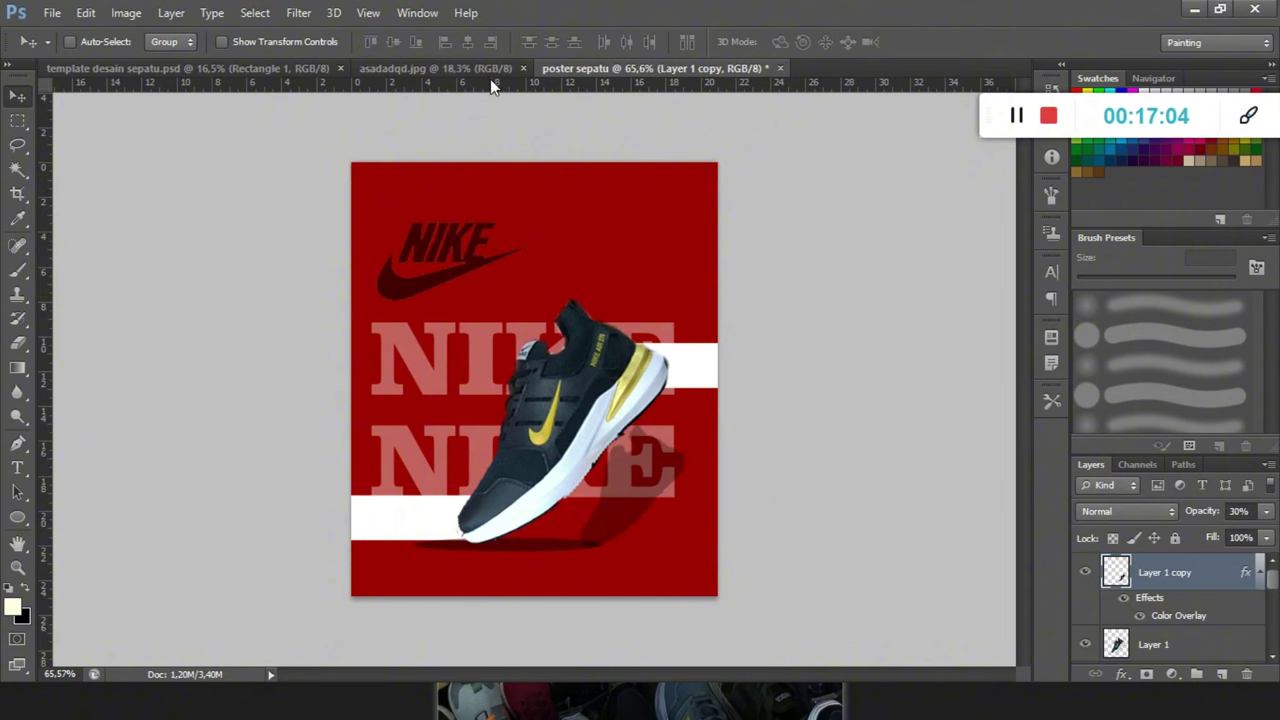
pyautogui.click(486, 70)
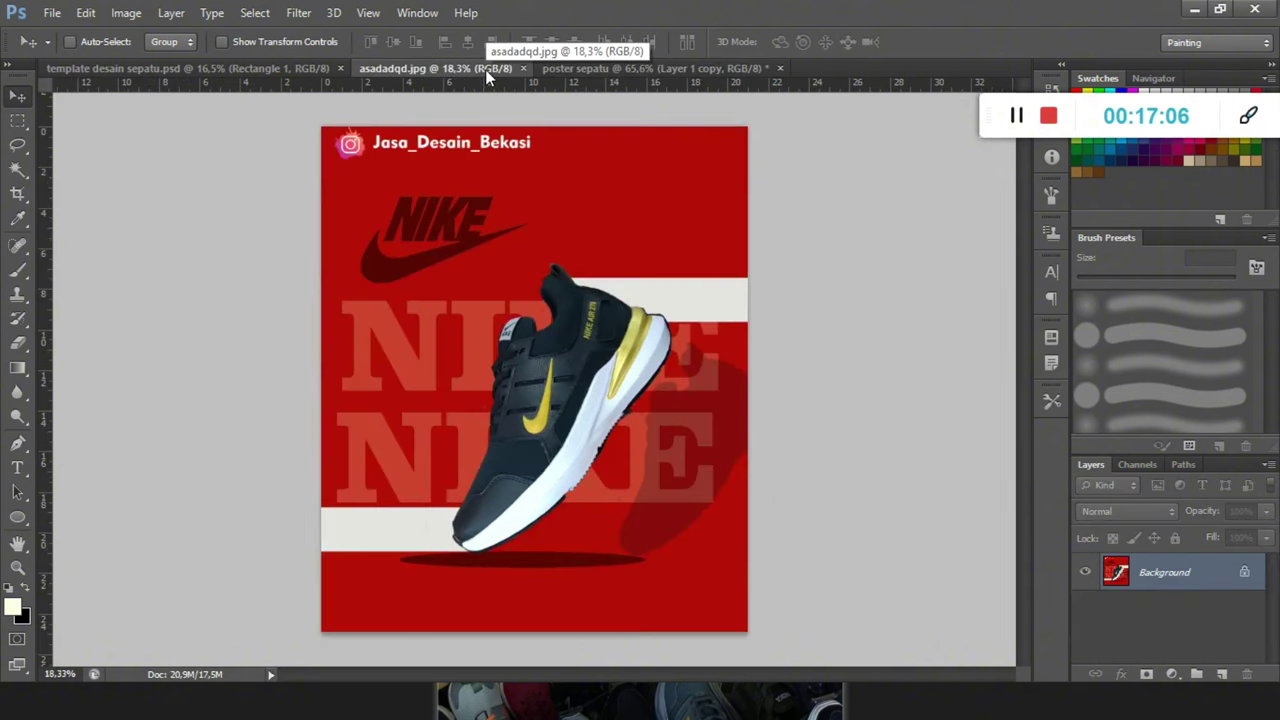